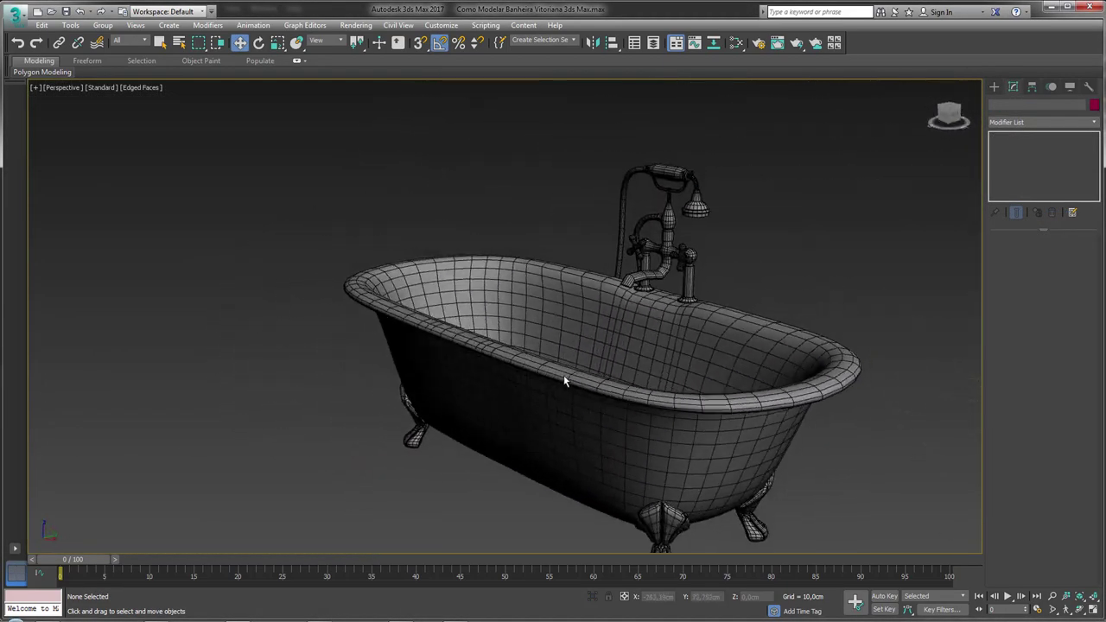
Orbit around the bathtub reference, then minimize 3ds Max and open the desktop project folder.
mouse_move(565, 381)
middle_mouse_down("alt")
mouse_move(685, 363)
mouse_move(716, 325)
mouse_move(817, 367)
mouse_move(571, 371)
mouse_move(666, 375)
middle_mouse_up("alt")
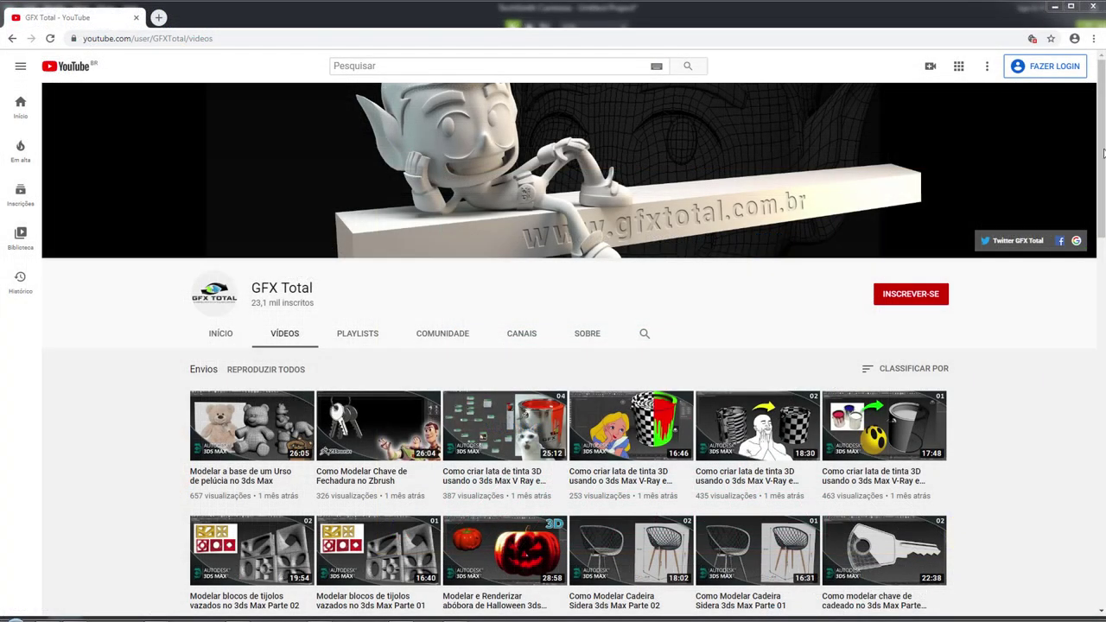
left_click_drag(1102, 132, 1101, 568)
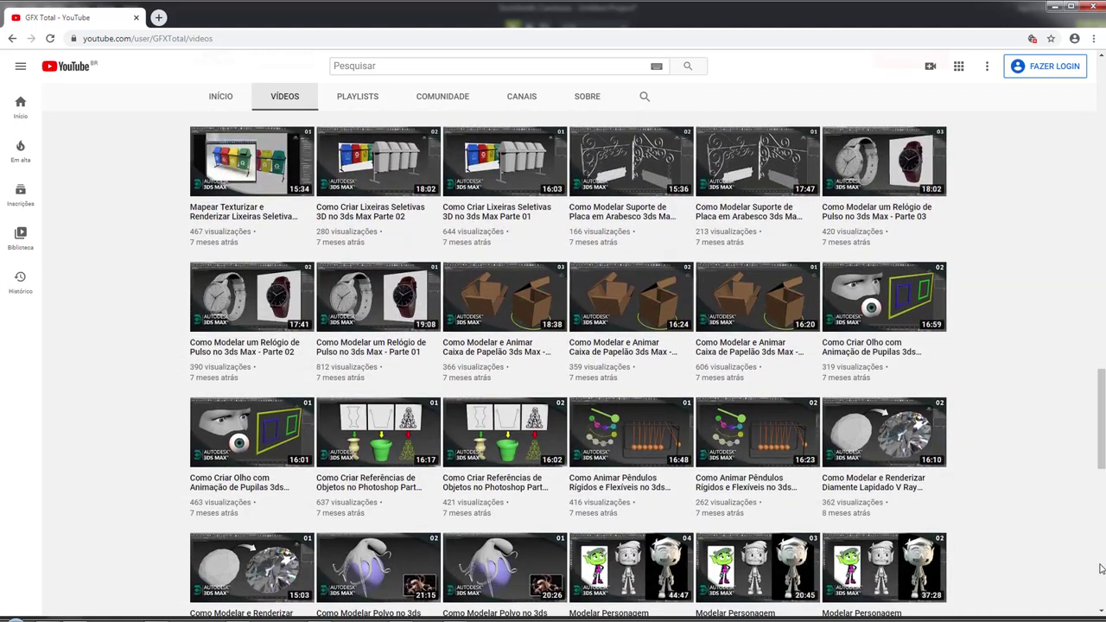
left_click_drag(1102, 464, 1099, 79)
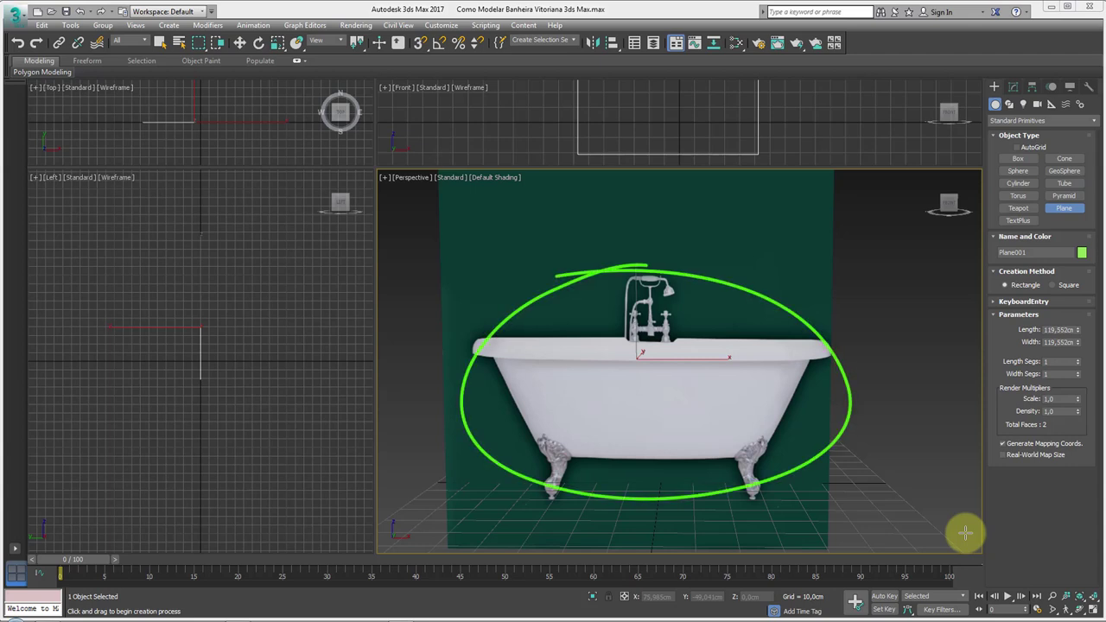
left_click(1052, 6)
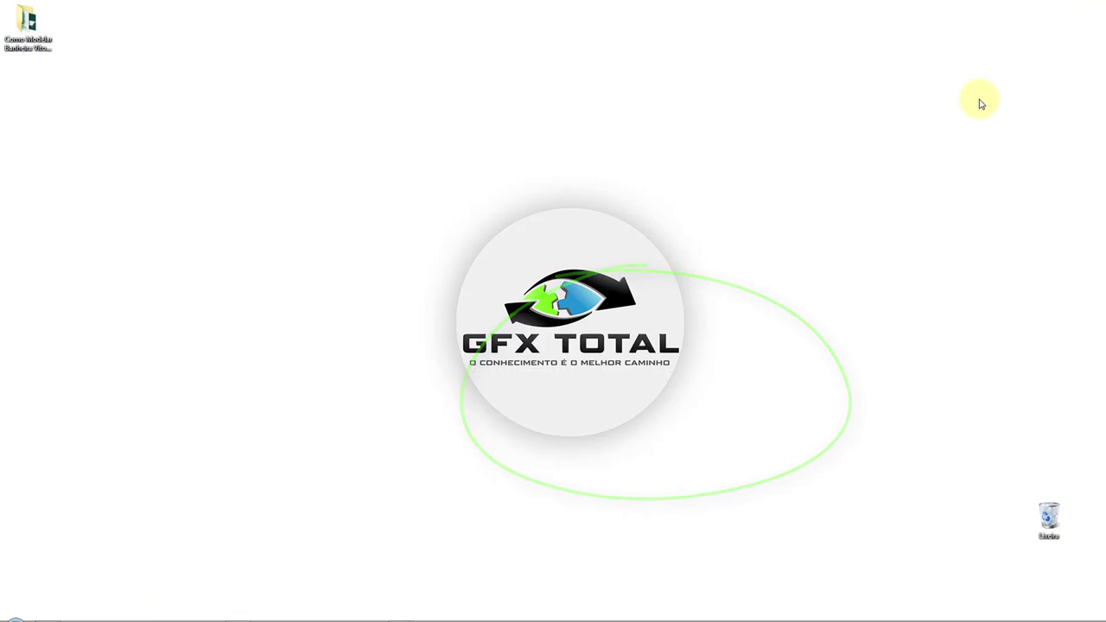
double_click(27, 26)
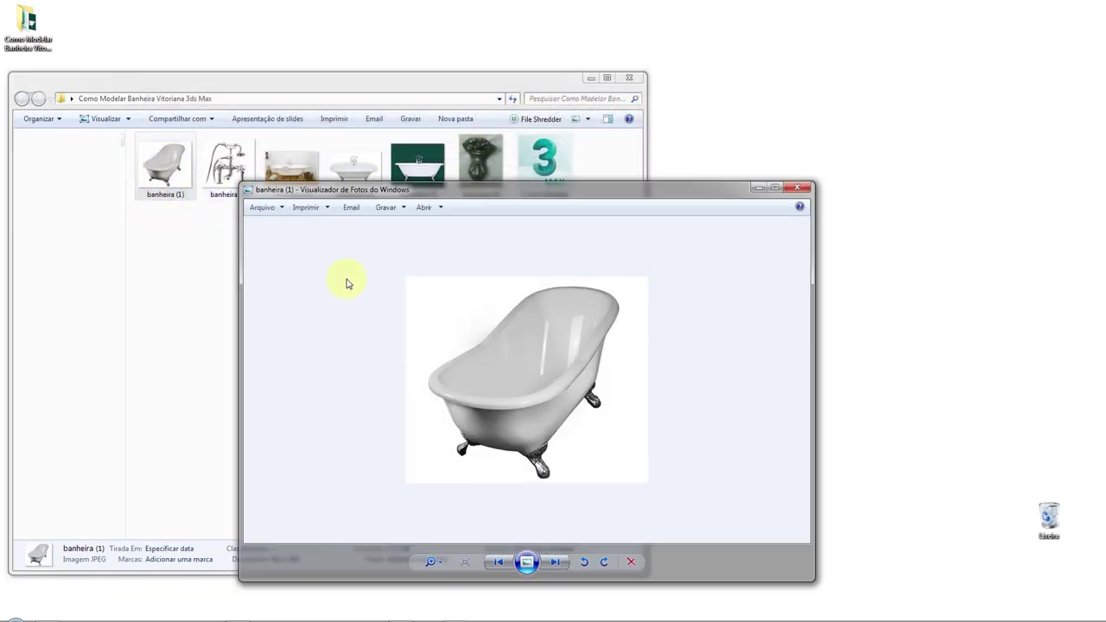
Page through banheira (2)–(6), including faucet and claw-foot references, then close Photo Viewer.
key("Right")
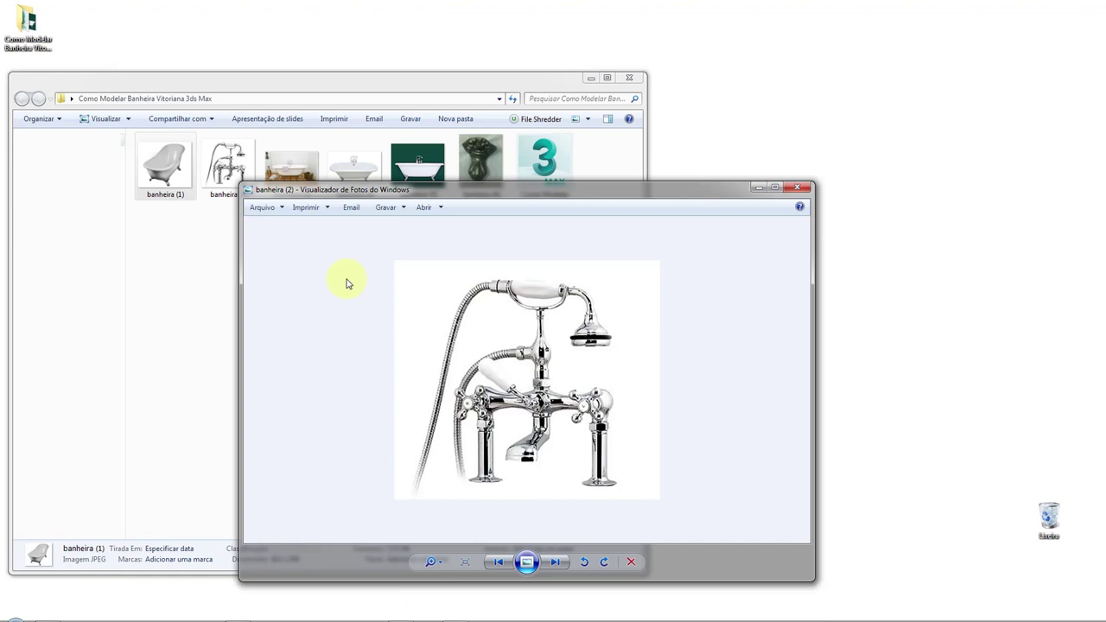
key("Right")
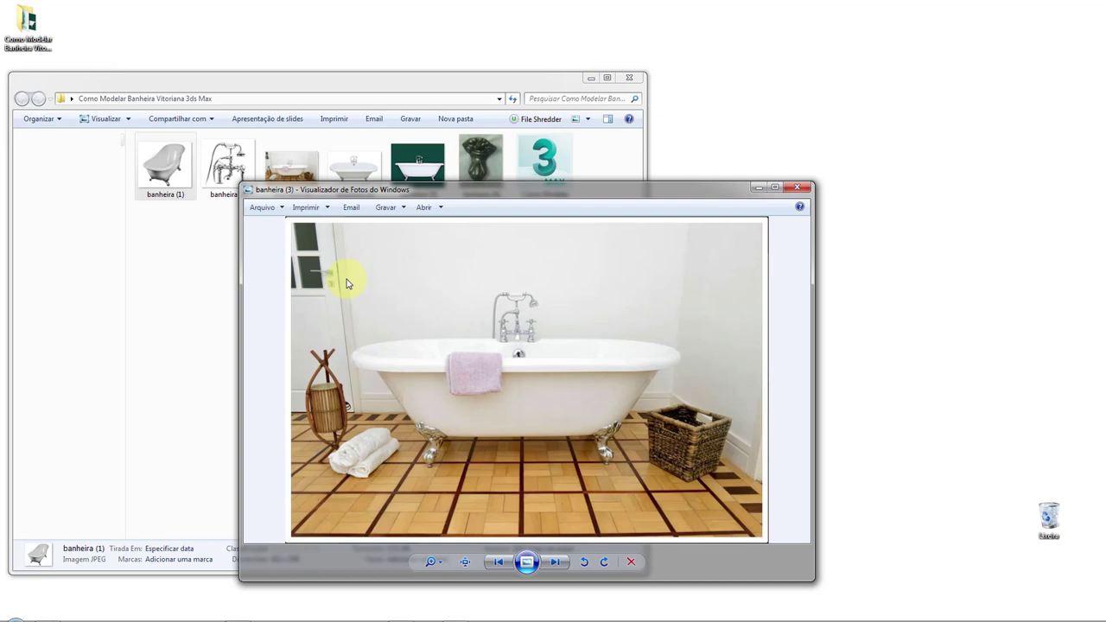
key("Right")
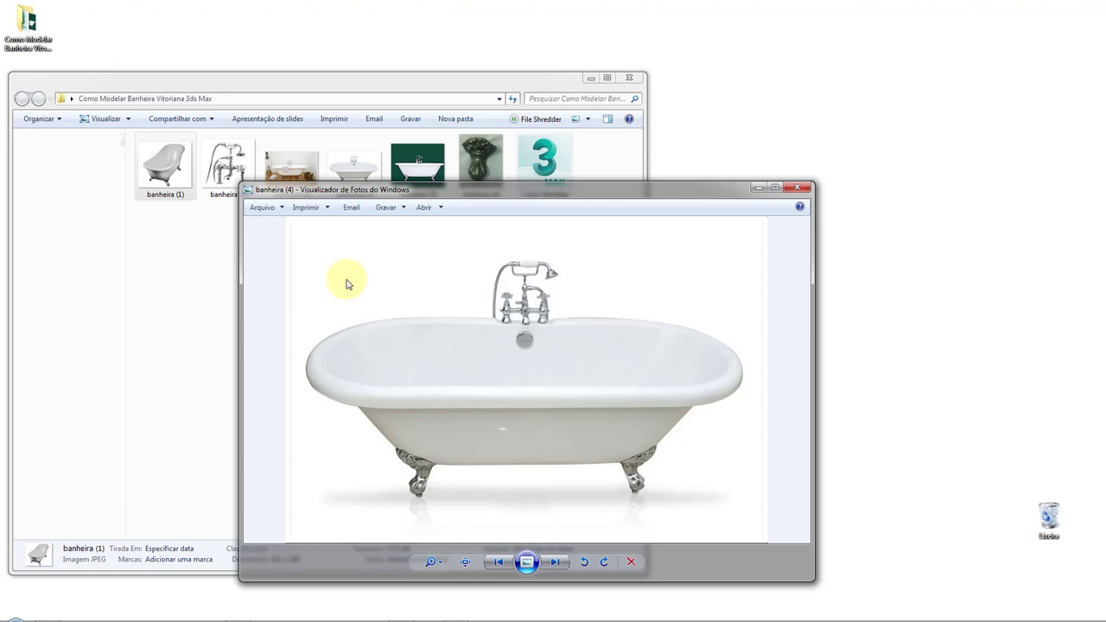
key("Right")
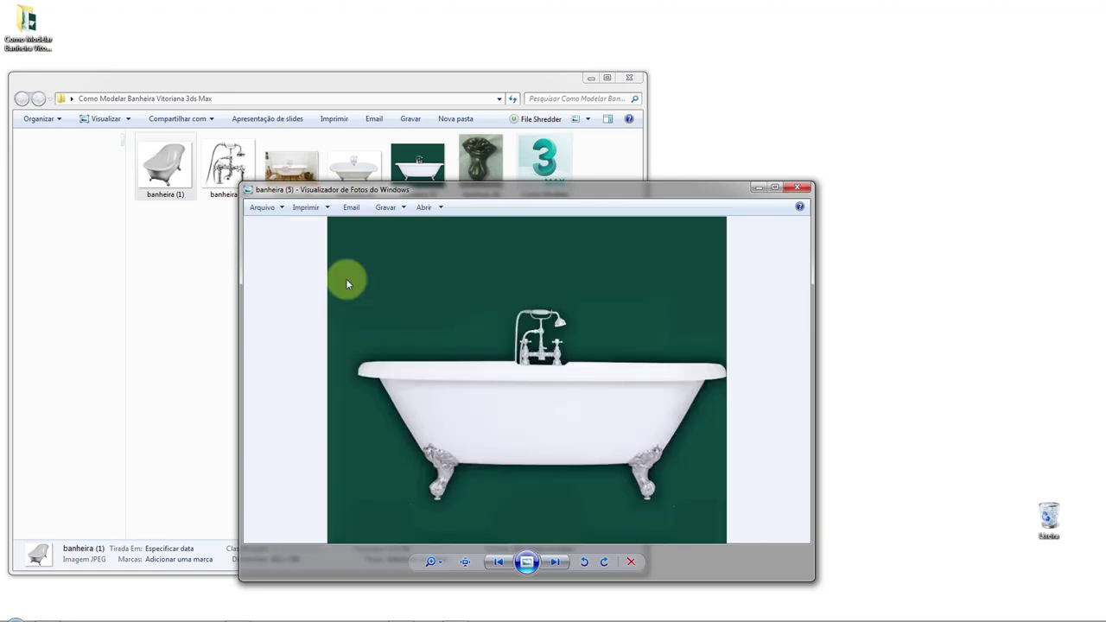
key("Right")
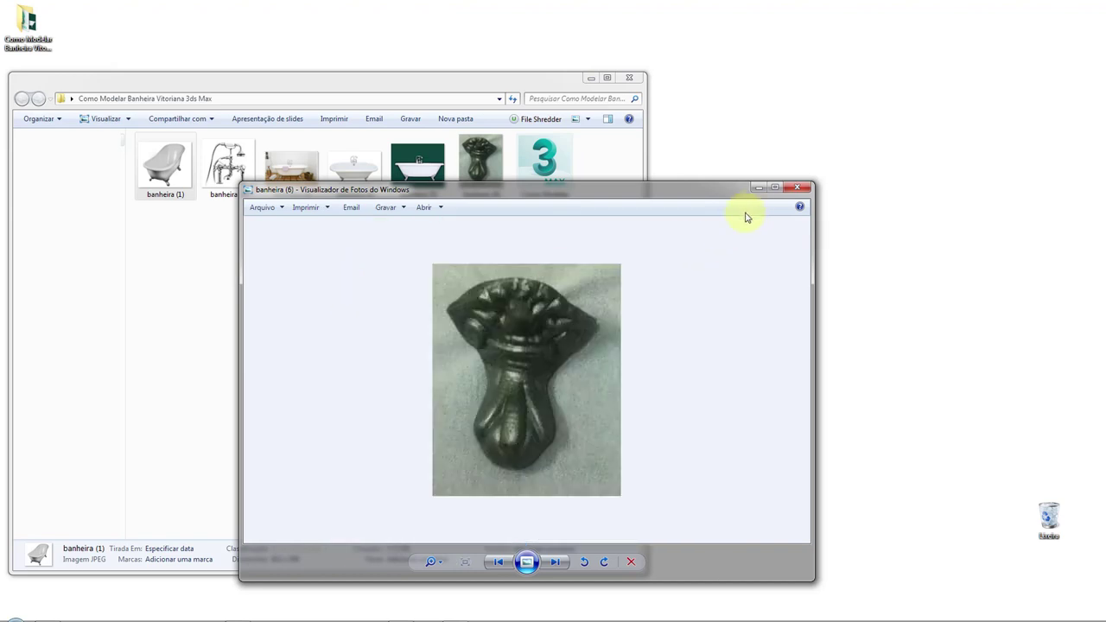
left_click(796, 187)
left_click(421, 177)
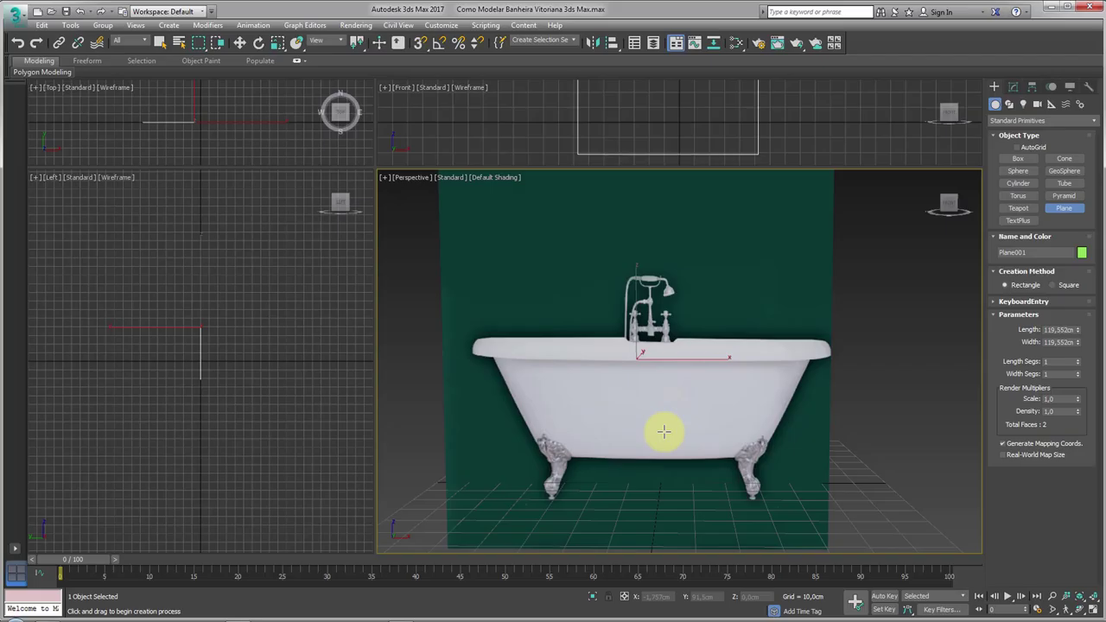
Move the bathtub reference plane up and to the side.
scroll(708, 380, "down", 5)
mouse_move(692, 346)
middle_mouse_down("alt")
mouse_move(749, 390)
mouse_move(677, 355)
middle_mouse_up("alt")
key("w")
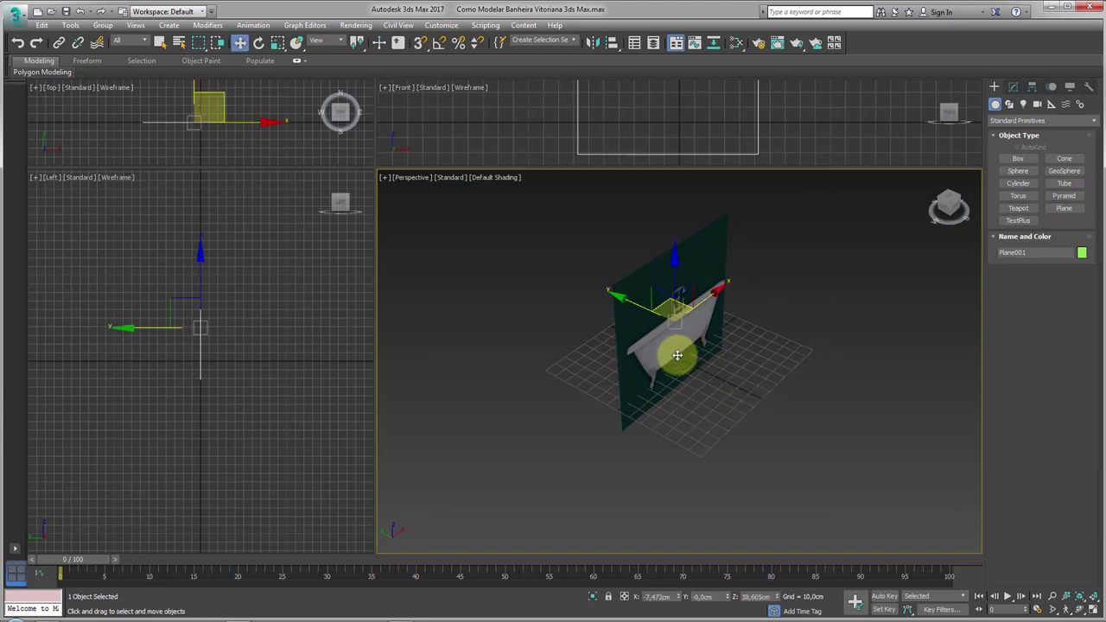
left_click_drag(637, 306, 536, 279)
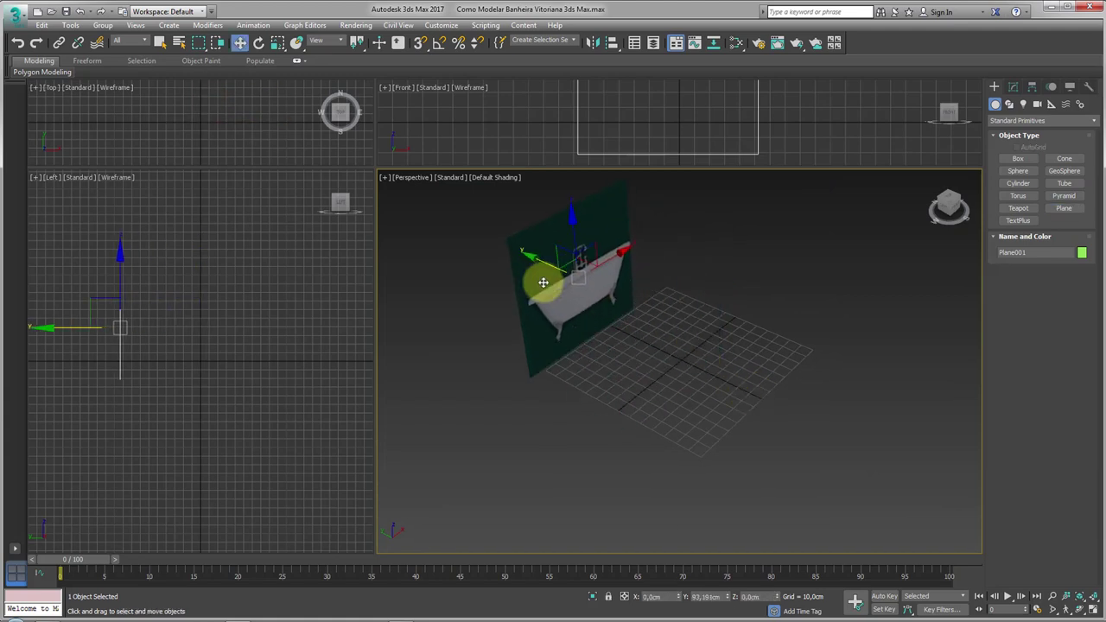
Create a tall Standard Primitives box on the grid.
left_click(1017, 160)
middle_click_drag(827, 265, 619, 382, "alt")
left_click_drag(517, 388, 635, 419)
left_click(624, 372)
right_click(624, 373)
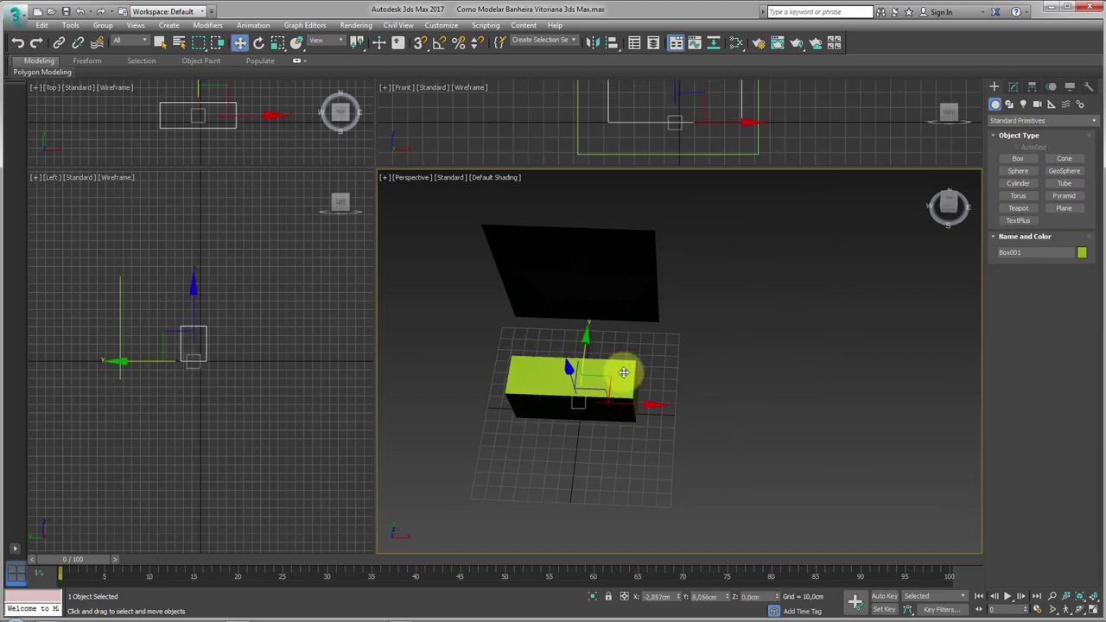
Slide the box along Y in front of the reference and show edged faces with F4.
mouse_move(624, 373)
middle_mouse_down("alt")
mouse_move(613, 354)
mouse_move(596, 354)
mouse_move(679, 358)
mouse_move(600, 403)
middle_mouse_up("alt")
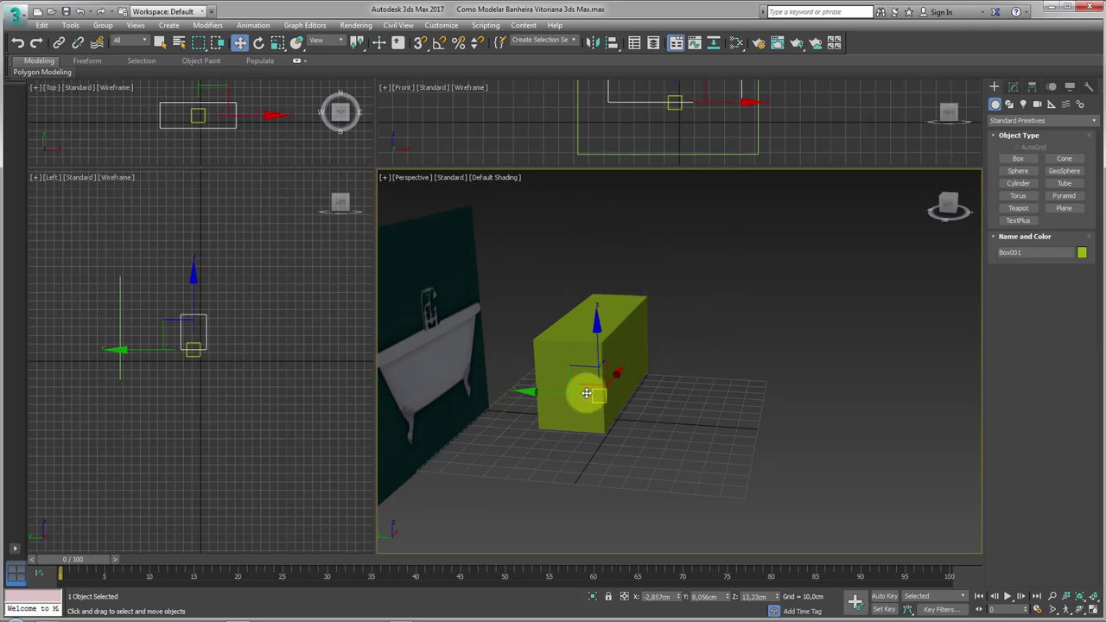
left_click_drag(586, 393, 600, 395)
mouse_move(600, 395)
middle_mouse_down("alt")
mouse_move(643, 397)
mouse_move(596, 422)
mouse_move(521, 390)
mouse_move(548, 395)
middle_mouse_up("alt")
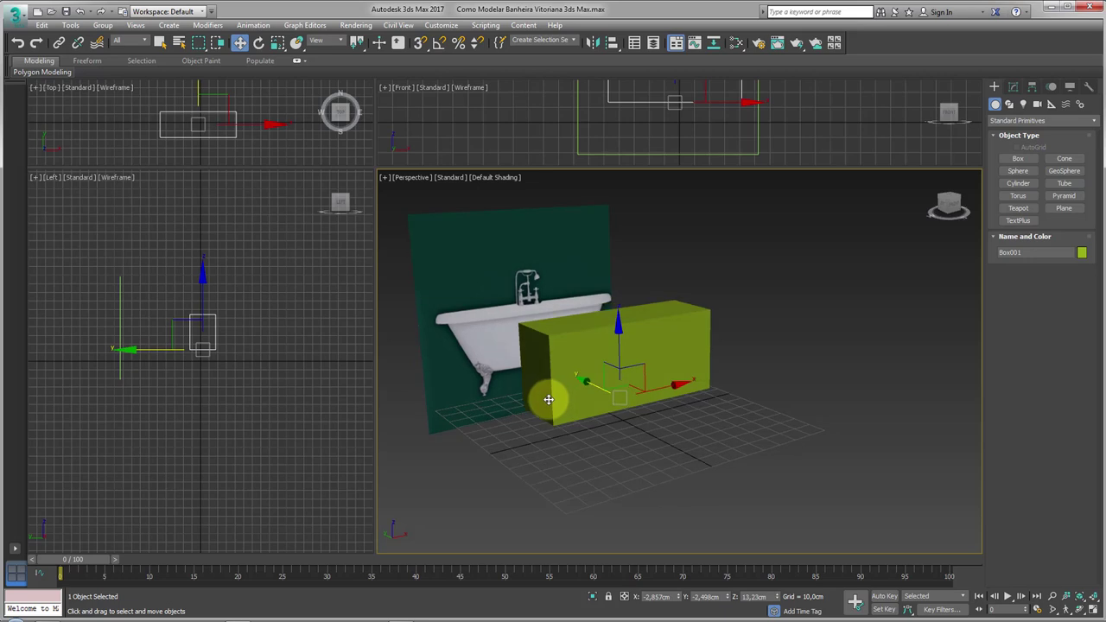
key("F4")
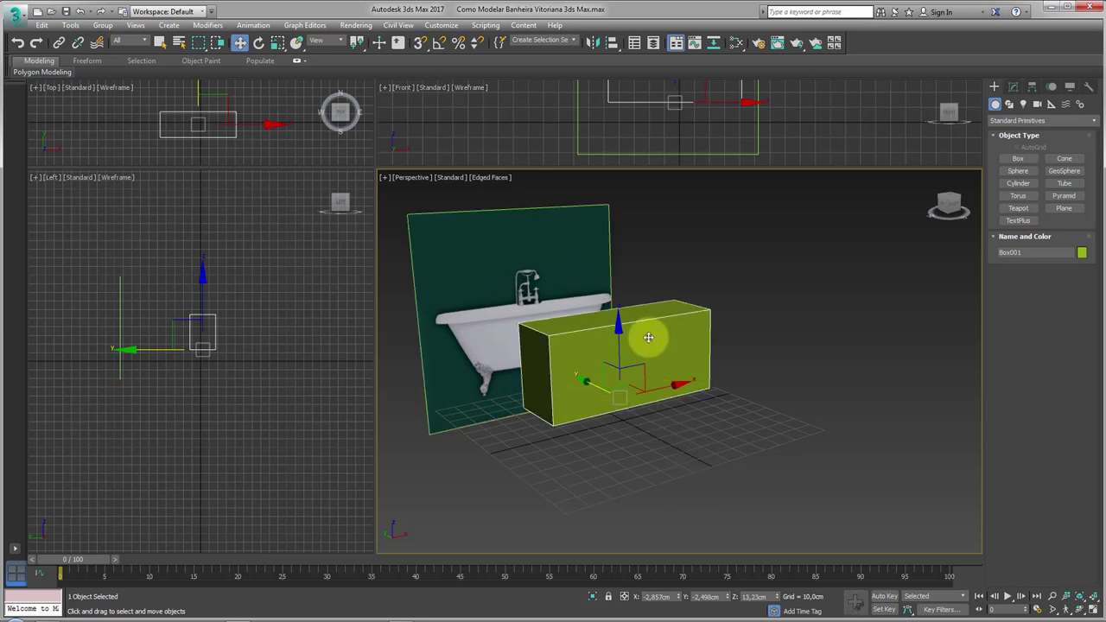
right_click(649, 337)
Convert the box to Editable Poly and delete its top face.
left_click(792, 481)
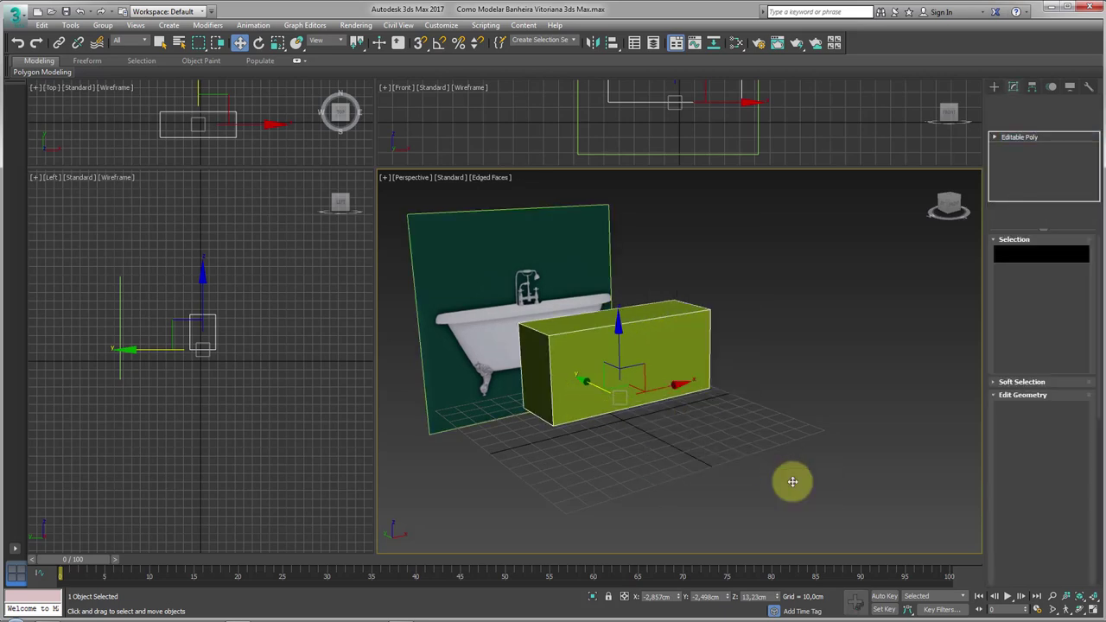
left_click(1053, 253)
left_click(645, 318)
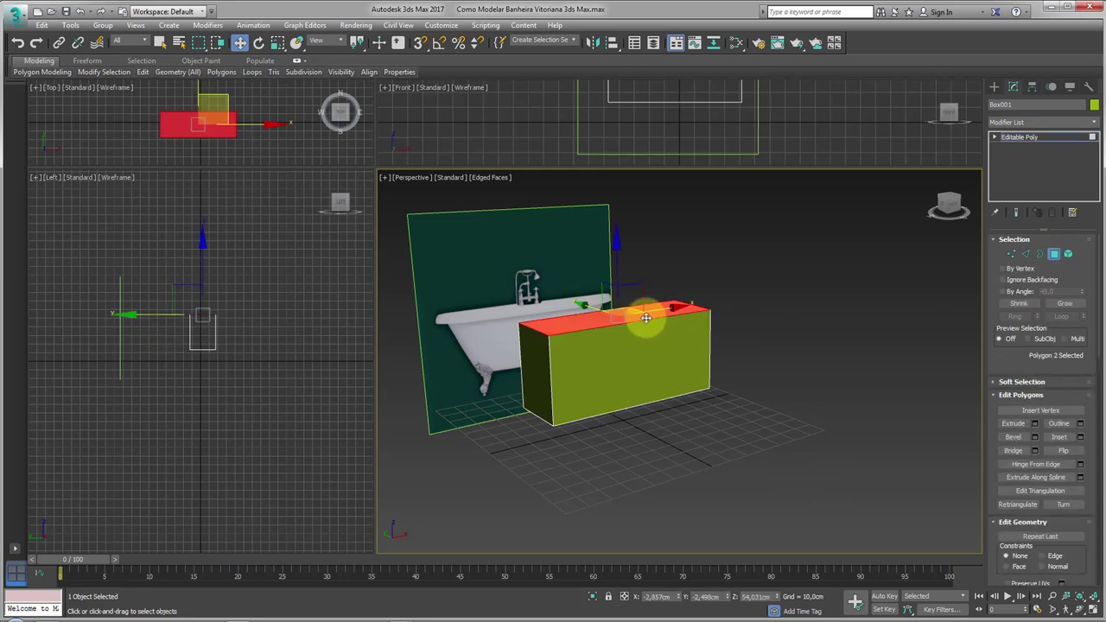
key("Delete")
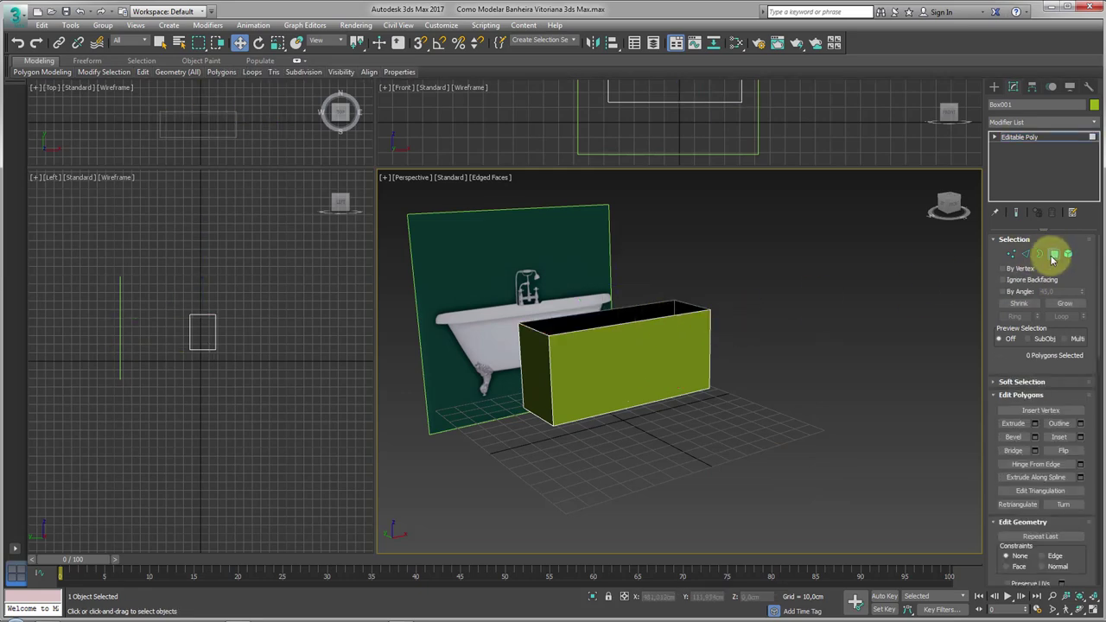
left_click_drag(975, 291, 424, 487)
middle_click_drag(424, 486, 694, 378, "alt")
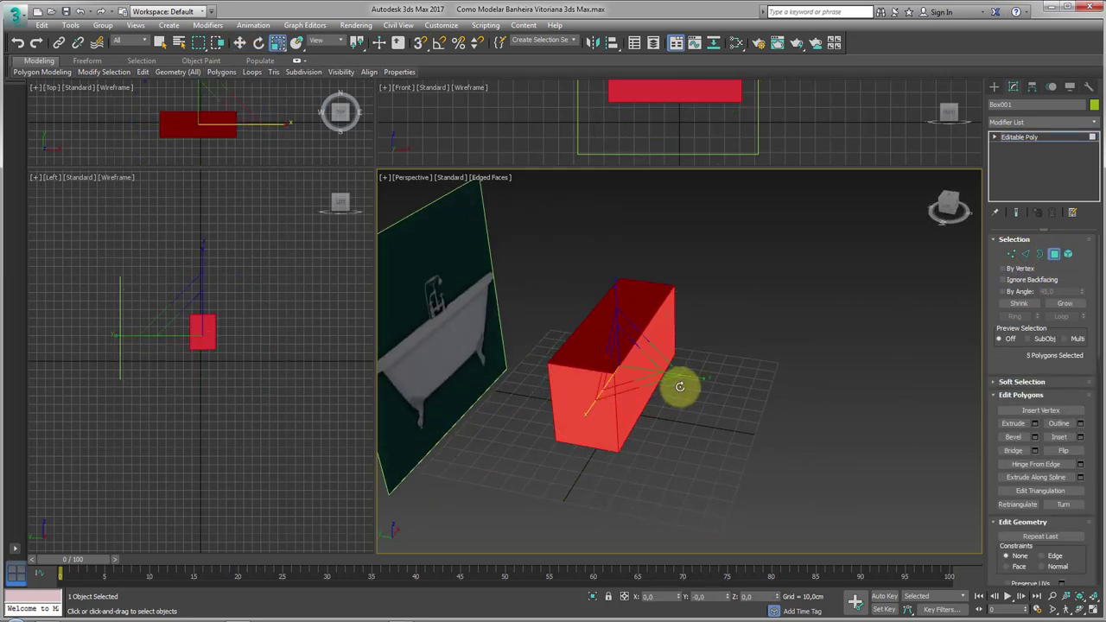
Select the open top border and flare it outward into a tub shape.
left_click(1040, 254)
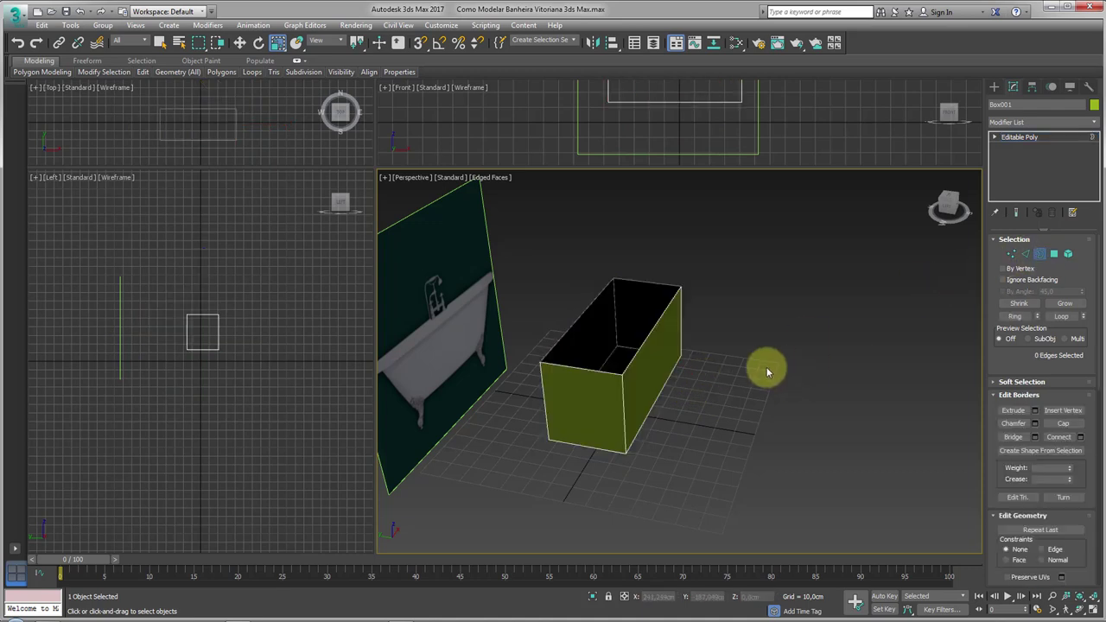
left_click_drag(747, 254, 632, 347)
middle_click_drag(633, 347, 612, 304, "alt")
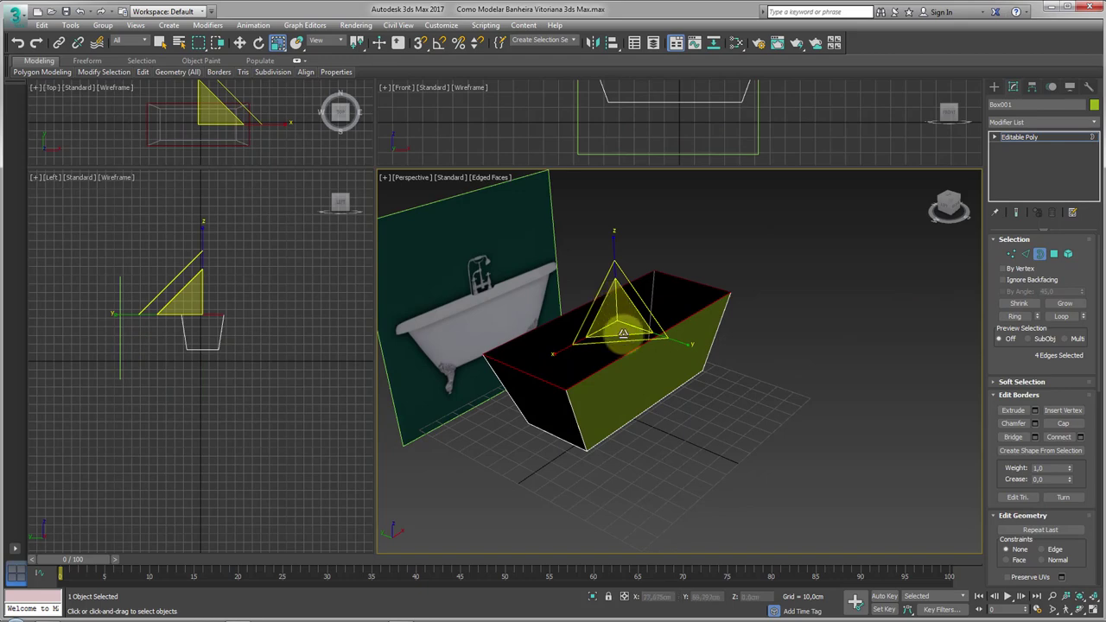
mouse_move(611, 303)
middle_mouse_down("alt")
mouse_move(683, 346)
mouse_move(562, 321)
mouse_move(617, 405)
mouse_move(575, 346)
mouse_move(699, 360)
mouse_move(618, 378)
mouse_move(477, 345)
middle_mouse_up("alt")
Connect selected edges on two sides of the box with 2 pinched segments.
left_click(1023, 254)
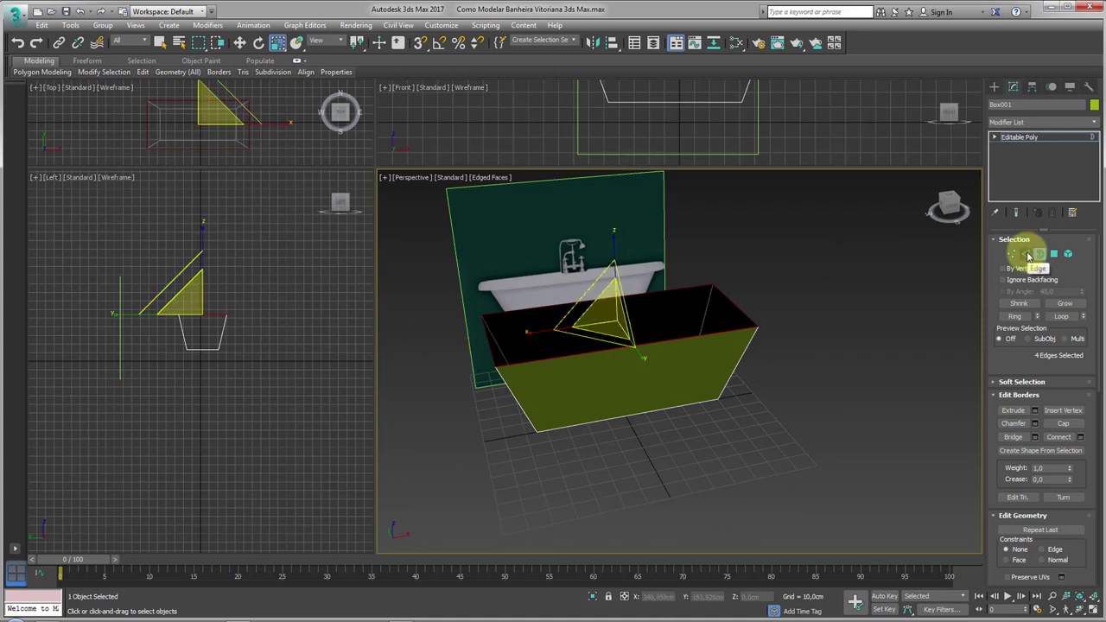
middle_click_drag(793, 317, 635, 237, "alt")
middle_click_drag(630, 472, 674, 415, "alt")
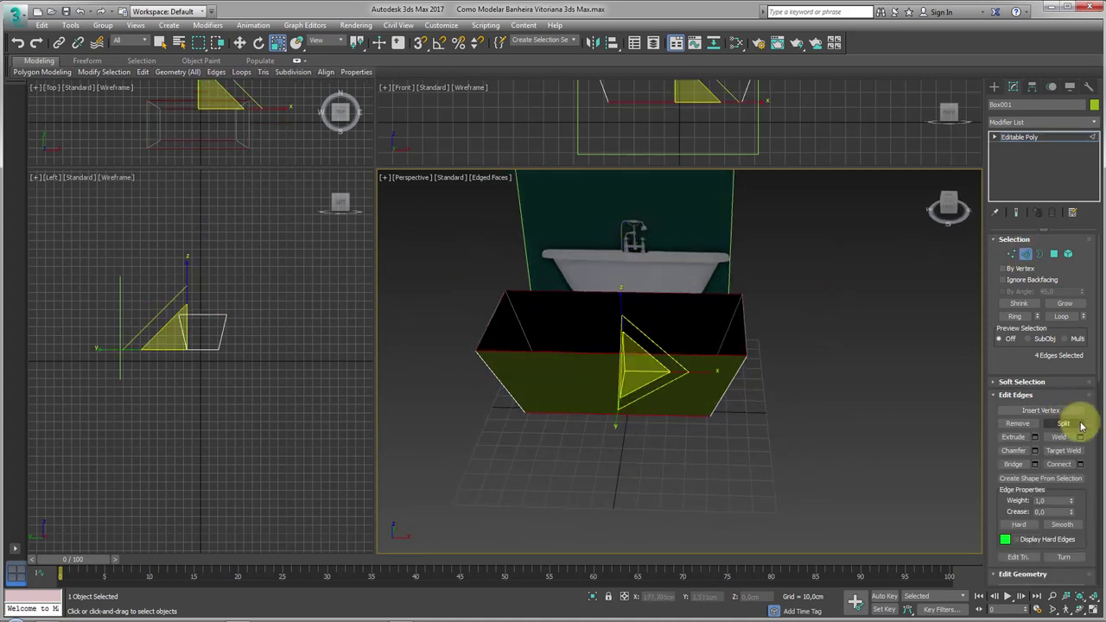
left_click(1079, 464)
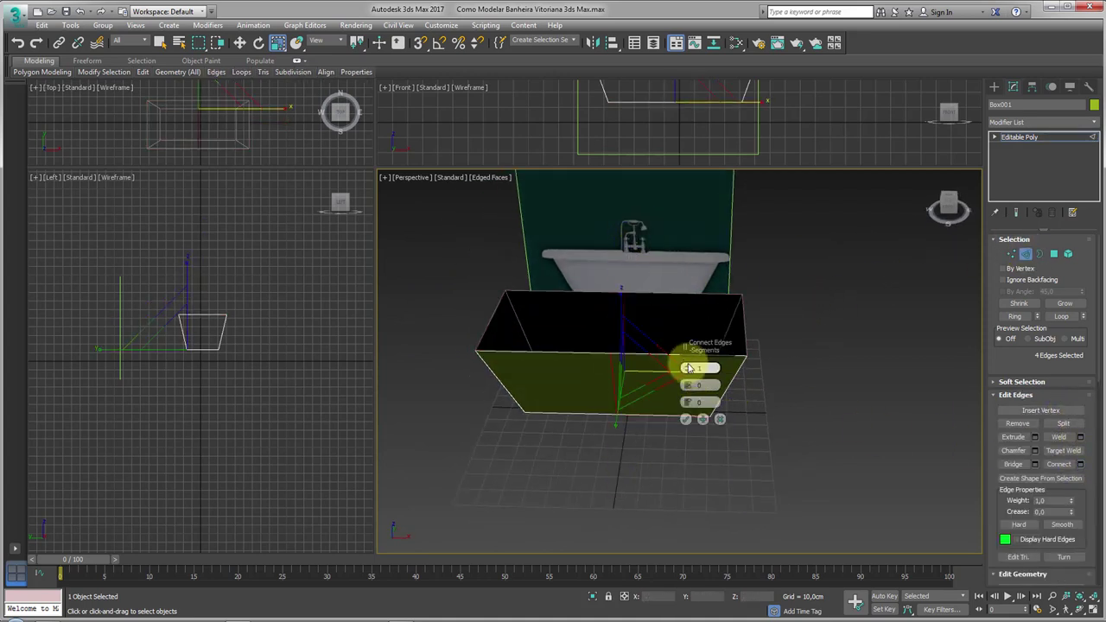
left_click_drag(689, 369, 690, 286)
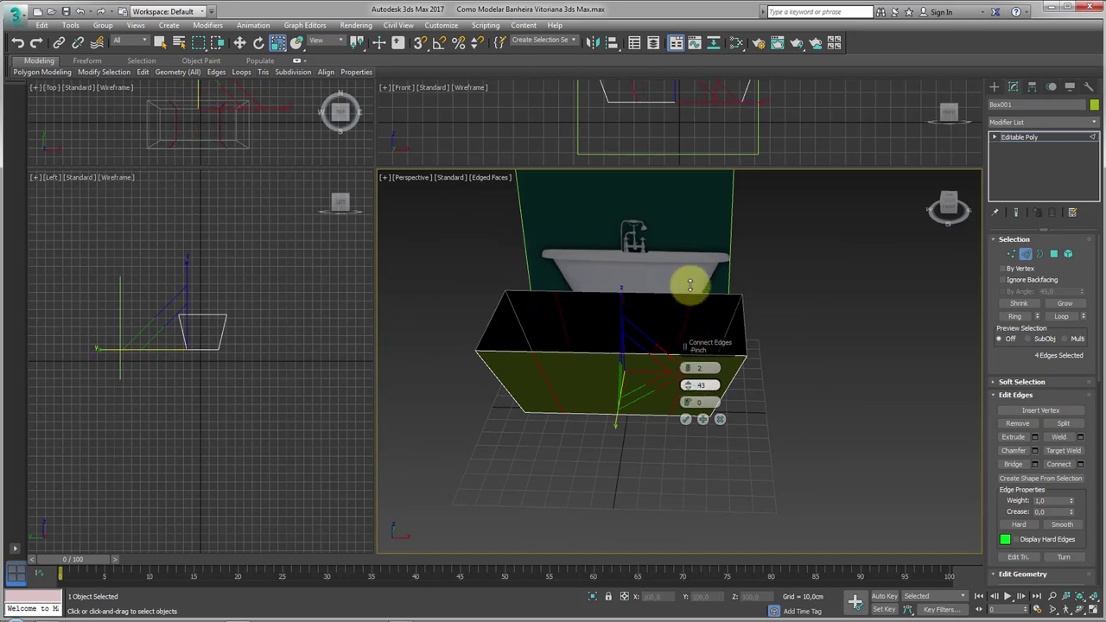
left_click(686, 420)
mouse_move(562, 386)
middle_mouse_down("alt")
mouse_move(676, 382)
mouse_move(613, 486)
middle_mouse_up("alt")
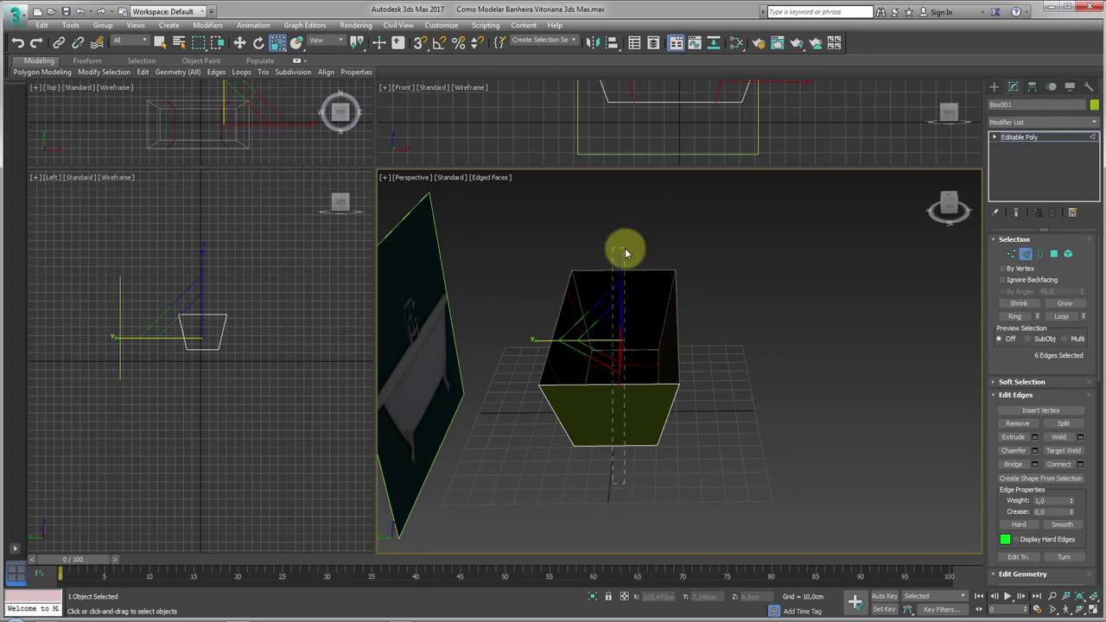
middle_click_drag(625, 247, 929, 348, "alt")
left_click(1080, 467)
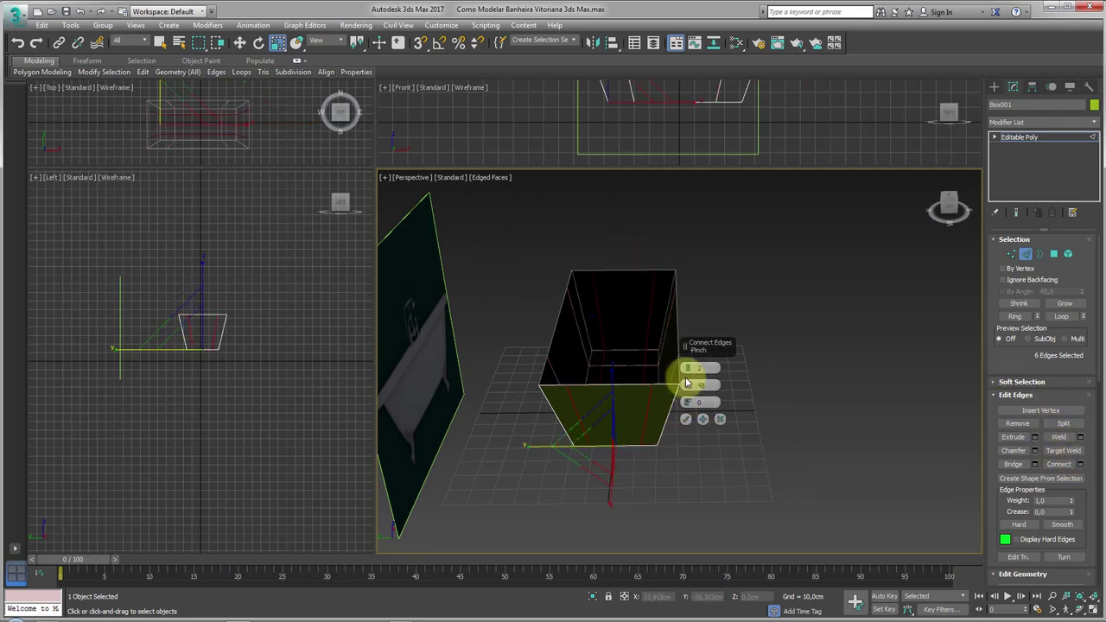
left_click(686, 419)
Select an edge ring on the box side and connect it with new loops.
mouse_move(701, 415)
middle_mouse_down("alt")
mouse_move(655, 395)
mouse_move(765, 363)
middle_mouse_up("alt")
left_click(667, 370)
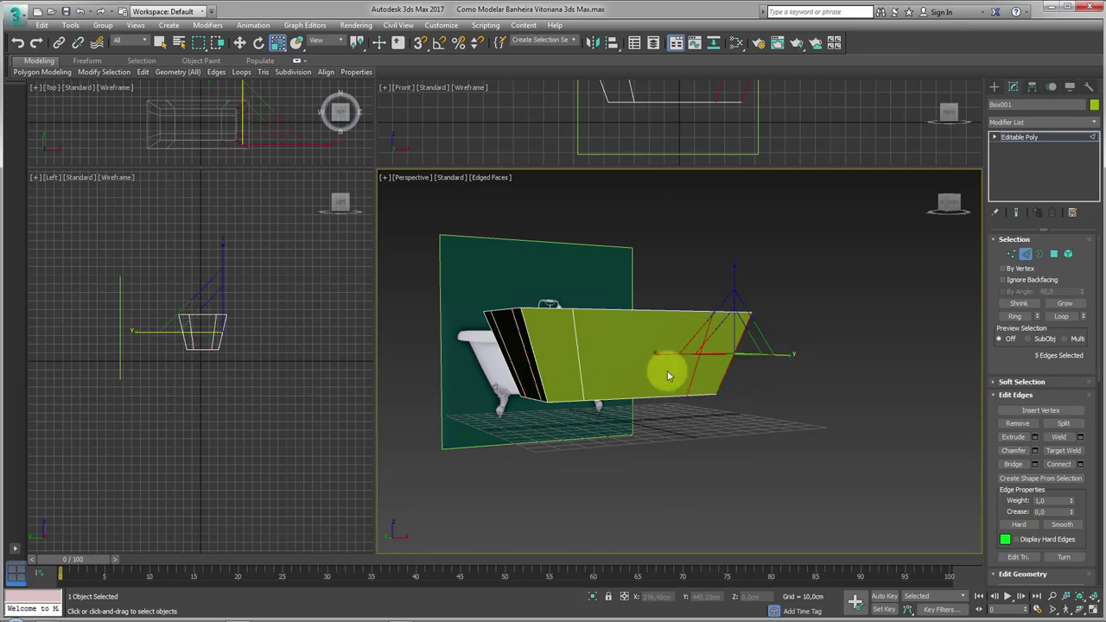
left_click(1014, 316)
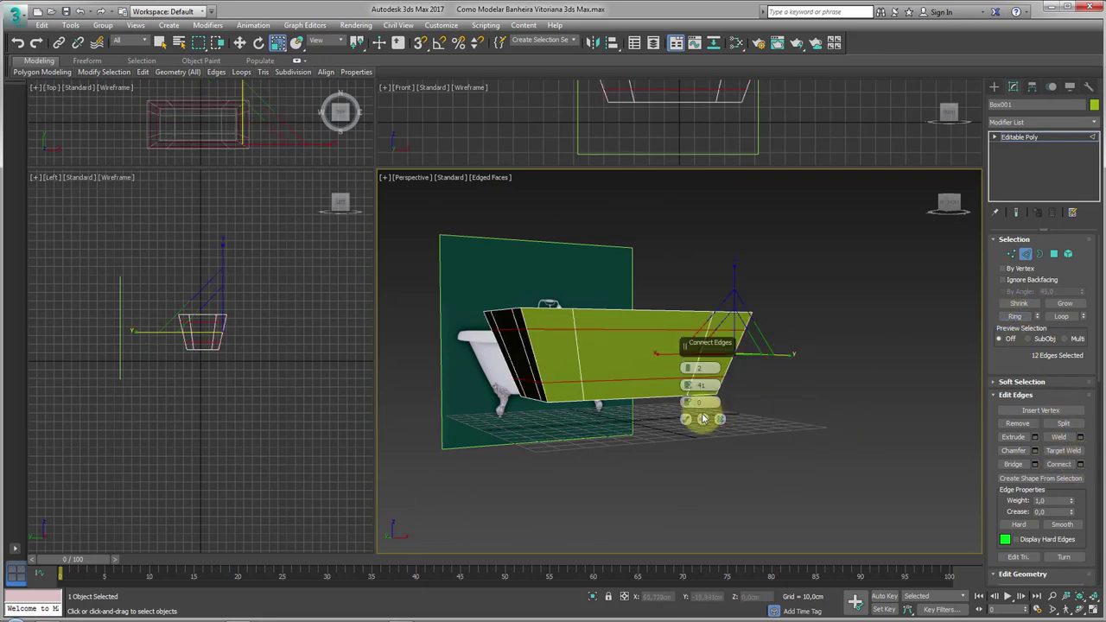
left_click(686, 420)
middle_click_drag(716, 407, 787, 247, "alt")
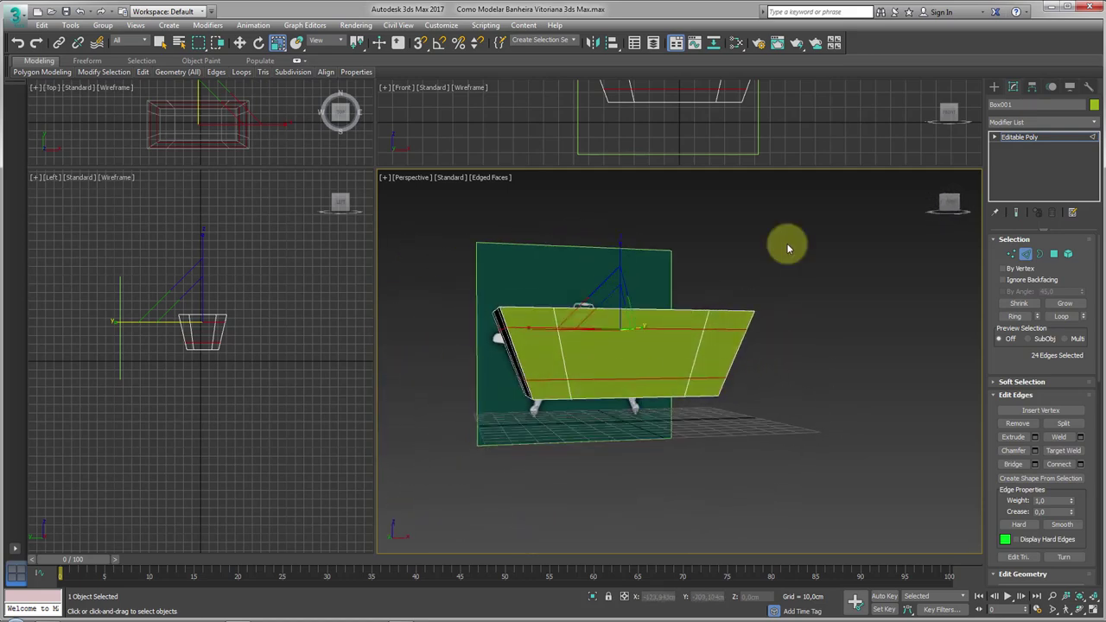
Select the whole tub as an element and maximize the Perspective viewport.
left_click(1068, 253)
mouse_move(630, 378)
middle_mouse_down("alt")
mouse_move(790, 365)
mouse_move(766, 425)
mouse_move(779, 338)
middle_mouse_up("alt")
left_click_drag(996, 432, 987, 285)
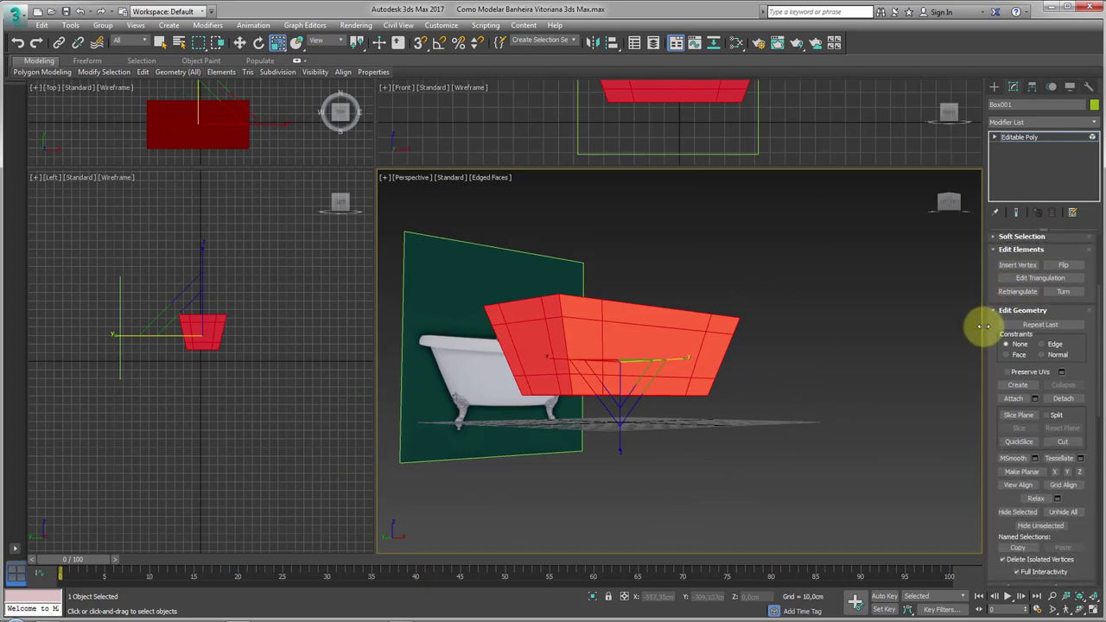
left_click_drag(983, 326, 948, 331)
middle_click_drag(654, 346, 706, 400, "alt")
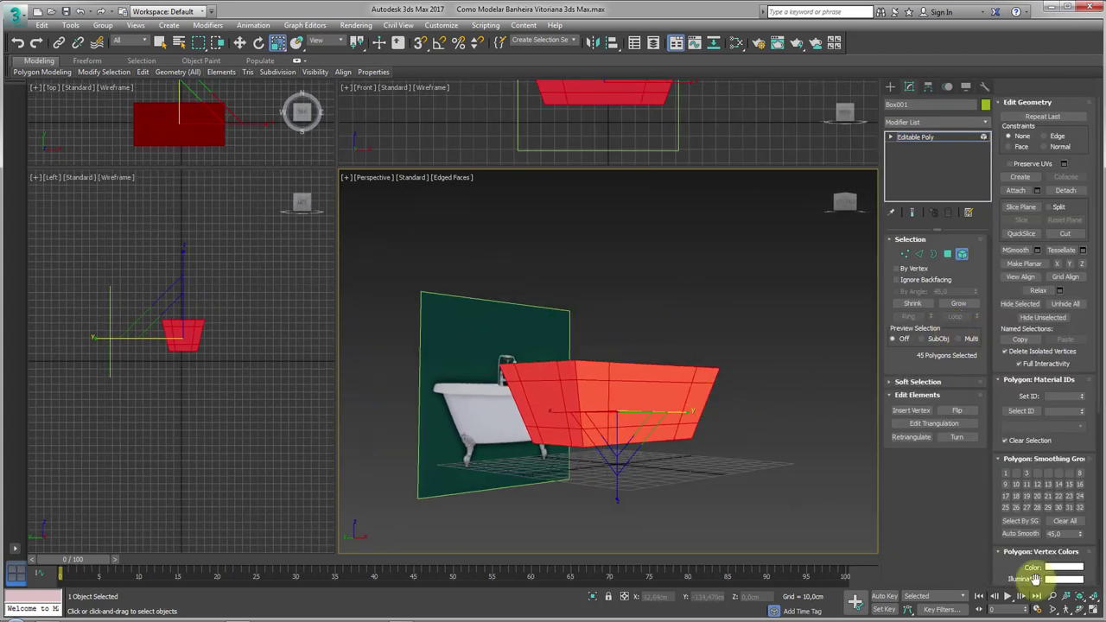
left_click(1092, 609)
mouse_move(630, 343)
middle_mouse_down("alt")
mouse_move(654, 353)
mouse_move(531, 333)
mouse_move(597, 262)
mouse_move(637, 343)
mouse_move(620, 349)
mouse_move(634, 340)
middle_mouse_up("alt")
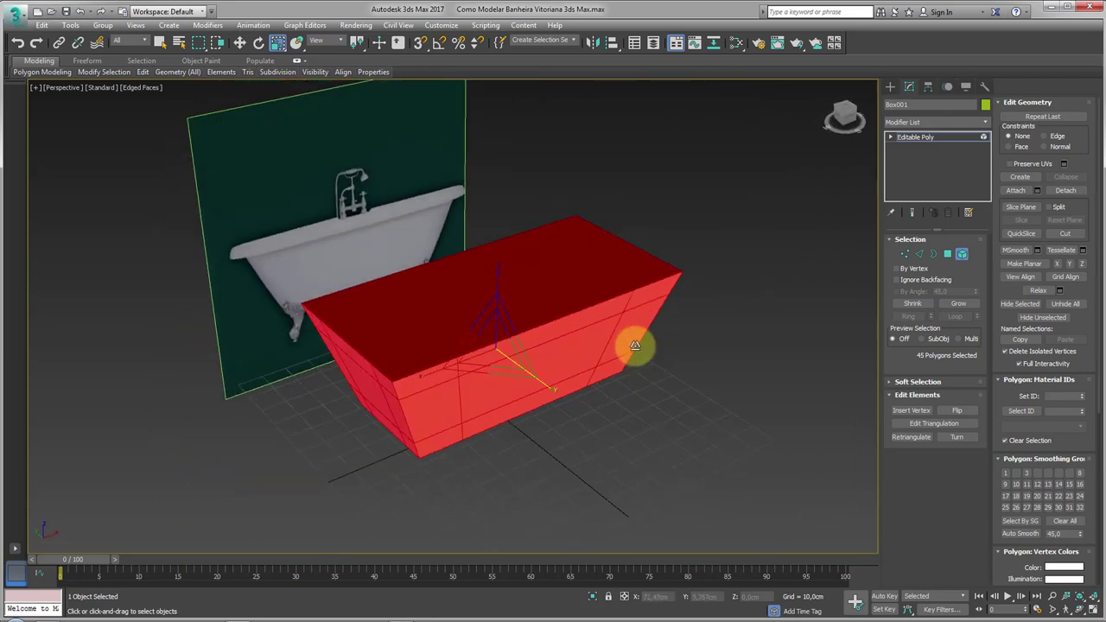
Apply MSmooth to the tub, then Relax it three times.
left_click(1015, 251)
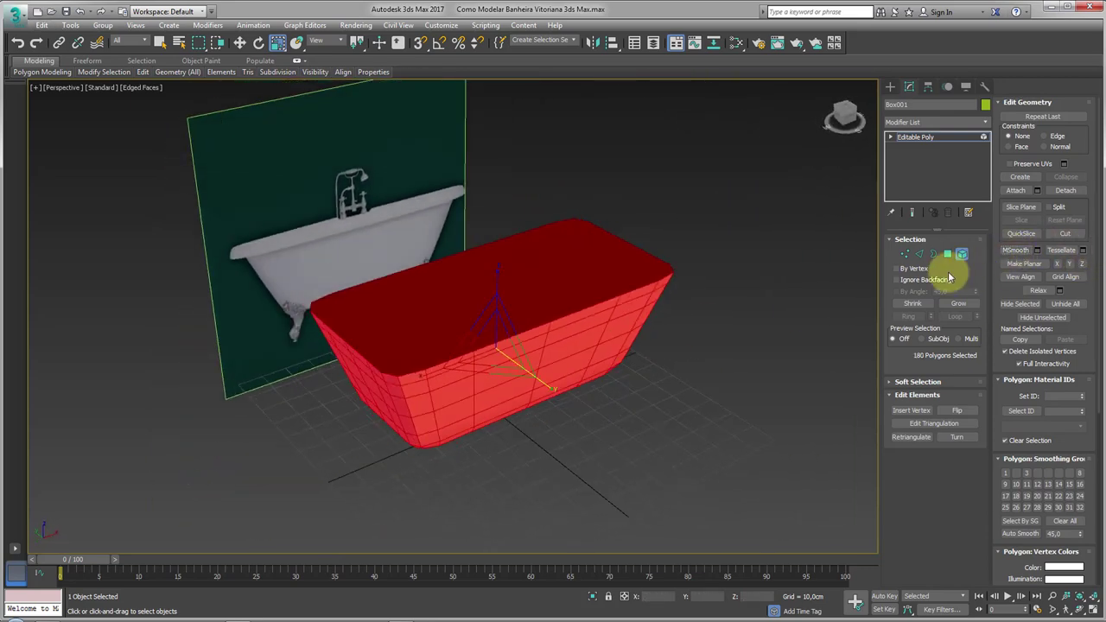
mouse_move(743, 372)
middle_mouse_down("alt")
mouse_move(693, 407)
mouse_move(599, 346)
mouse_move(644, 277)
mouse_move(711, 301)
mouse_move(716, 328)
mouse_move(681, 351)
mouse_move(717, 306)
mouse_move(733, 311)
middle_mouse_up("alt")
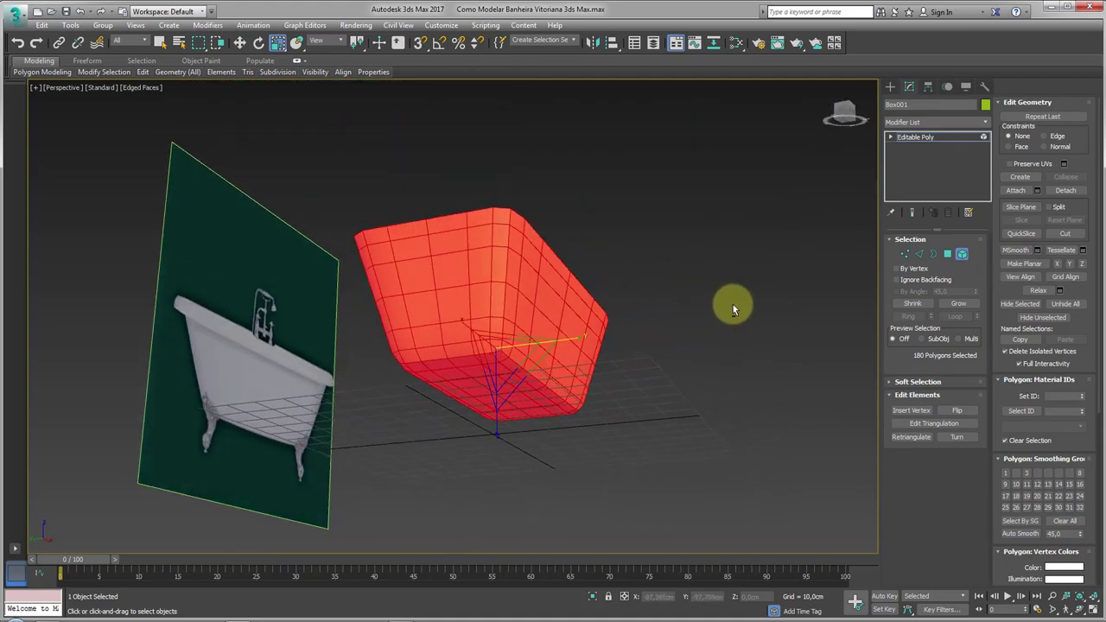
middle_click_drag(671, 243, 654, 306, "alt")
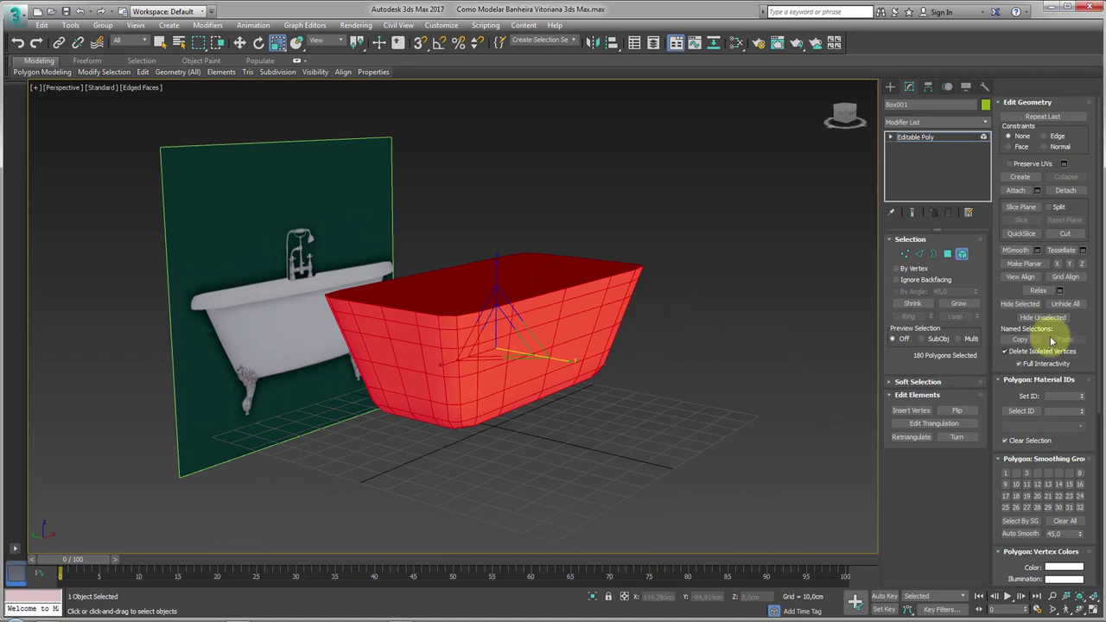
scroll(1009, 287, "down", 1)
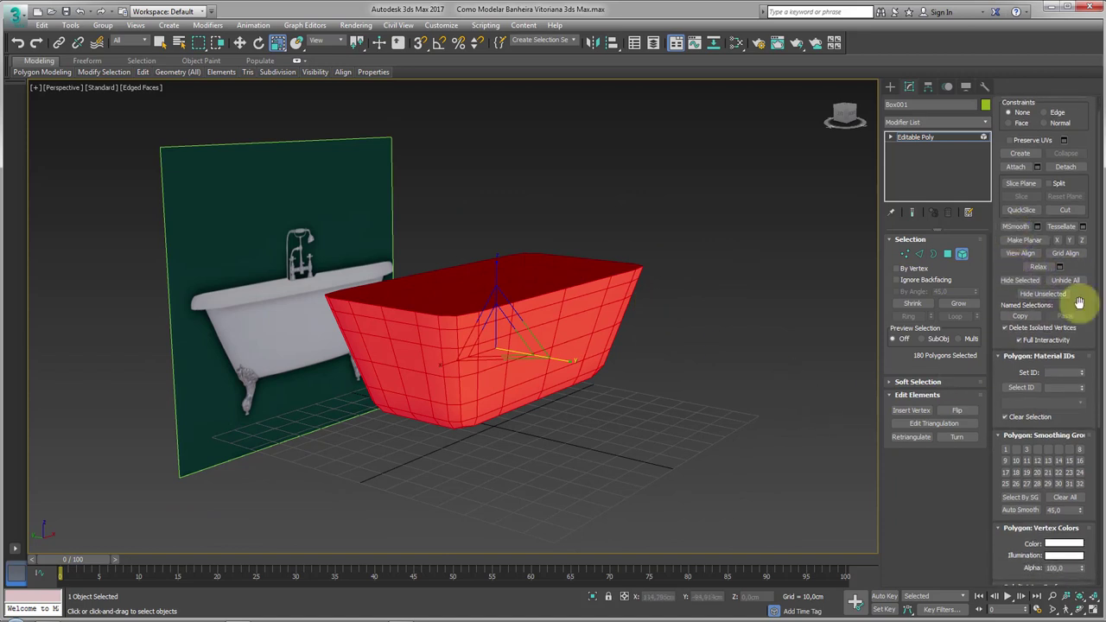
left_click(1037, 267)
left_click(1037, 267)
left_click(1037, 267)
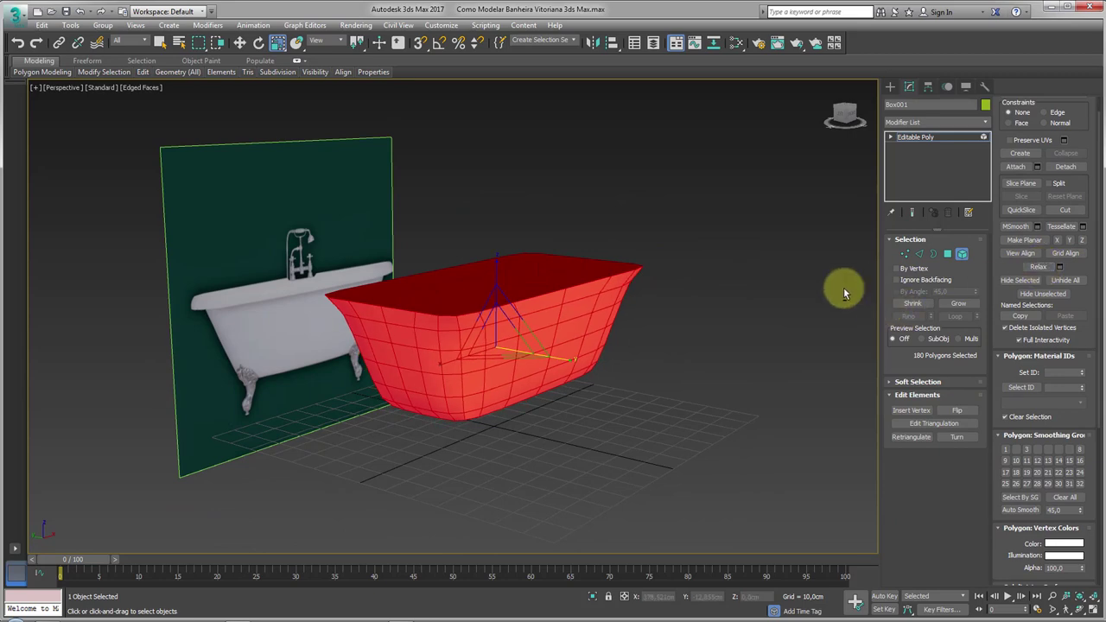
mouse_move(843, 292)
middle_mouse_down("alt")
mouse_move(735, 345)
mouse_move(731, 276)
mouse_move(772, 297)
mouse_move(781, 343)
mouse_move(770, 291)
mouse_move(672, 316)
middle_mouse_up("alt")
Select the tub's open top border rim.
key("4")
mouse_move(780, 305)
middle_mouse_down("alt")
mouse_move(729, 338)
mouse_move(889, 263)
middle_mouse_up("alt")
left_click(932, 257)
left_click(672, 290)
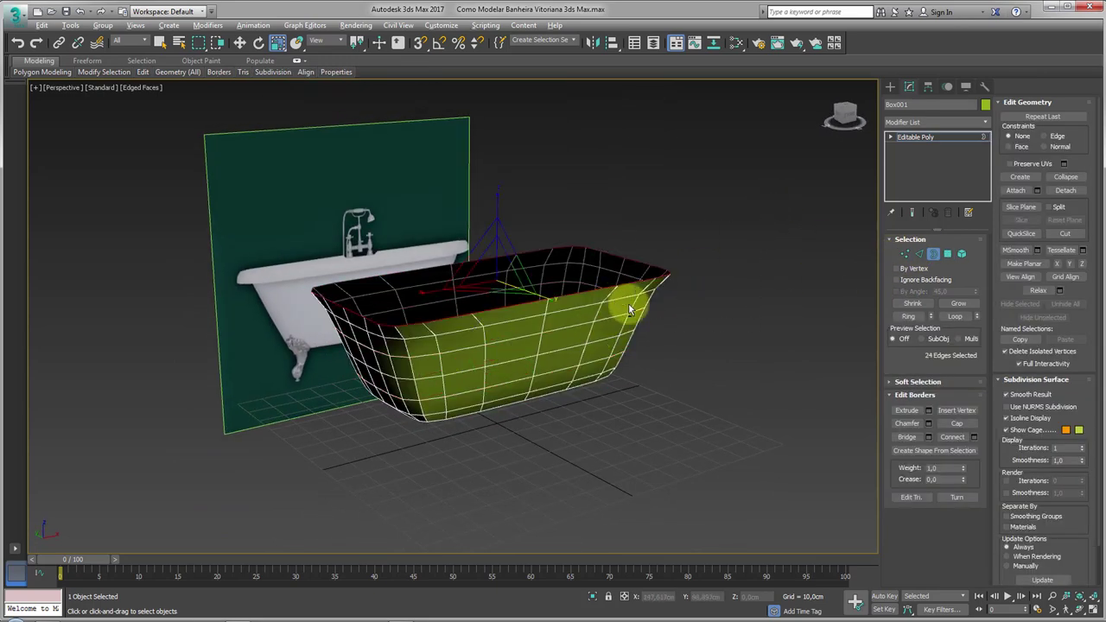
mouse_move(628, 304)
middle_mouse_down("alt")
mouse_move(613, 343)
mouse_move(562, 290)
mouse_move(297, 270)
middle_mouse_up("alt")
scroll(298, 270, "up", 3)
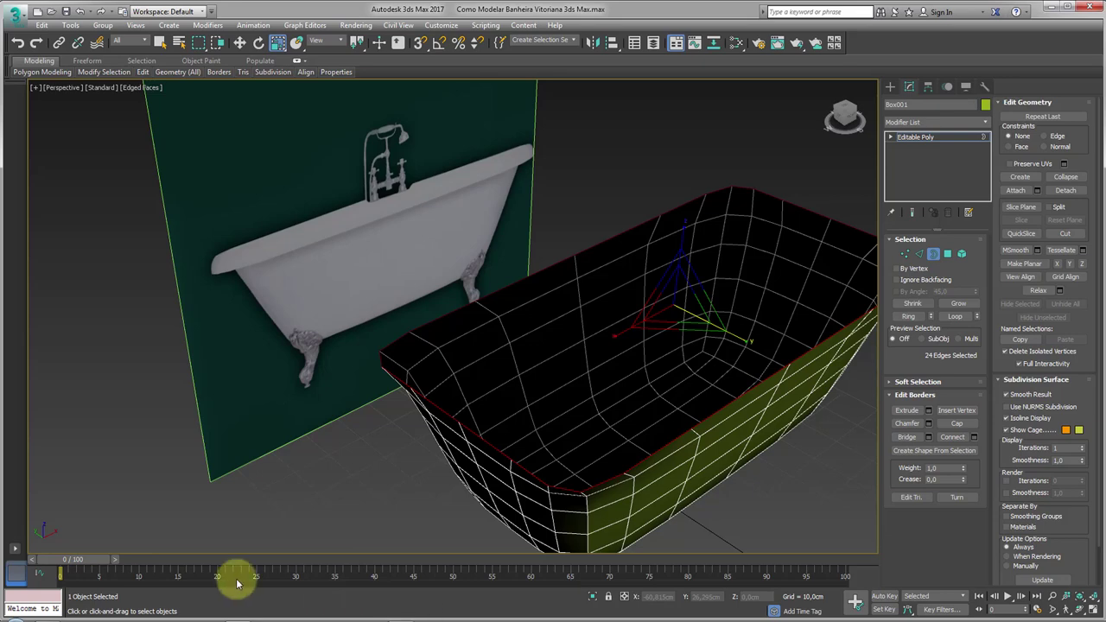
Open banheira (1) from the reference folder and zoom in on the white clawfoot tub.
left_click(62, 616)
left_click(409, 323)
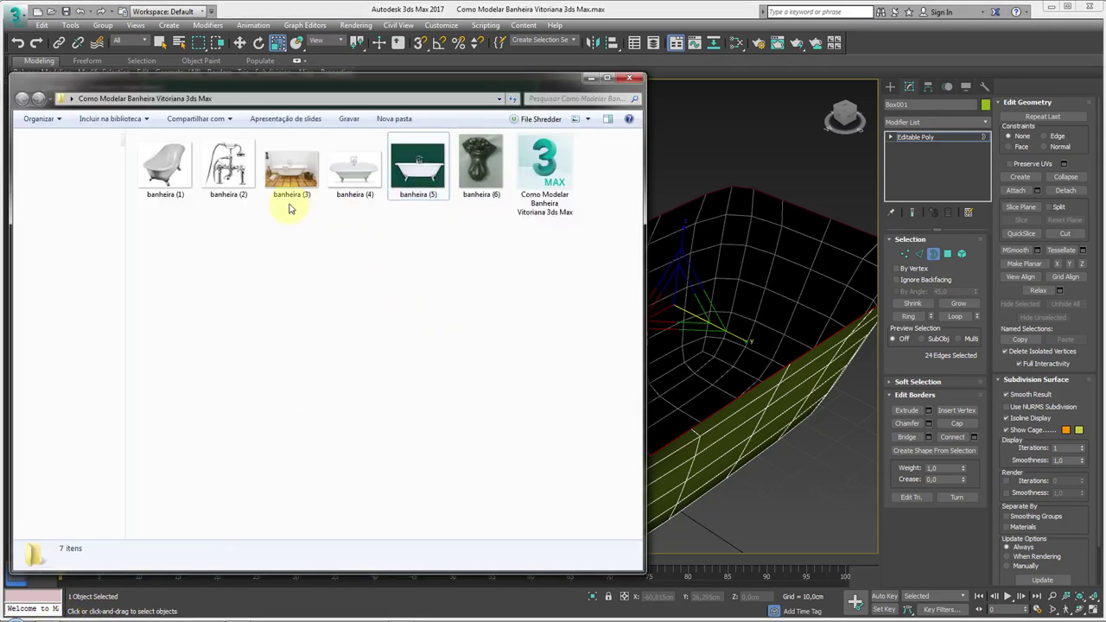
double_click(176, 169)
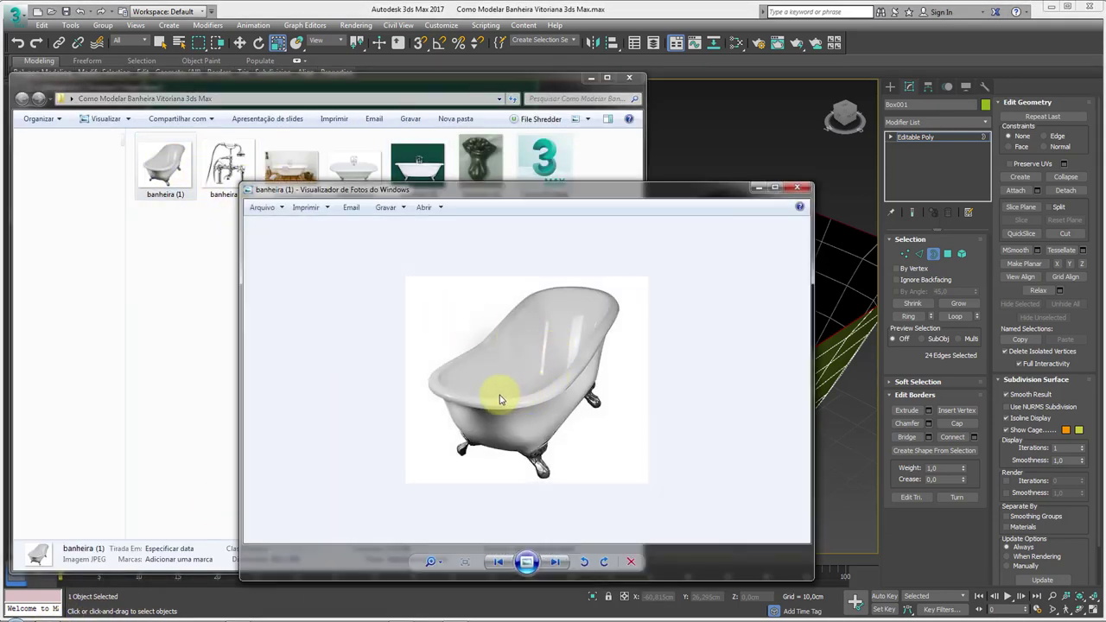
scroll(500, 400, "up", 2)
scroll(425, 383, "up", 2)
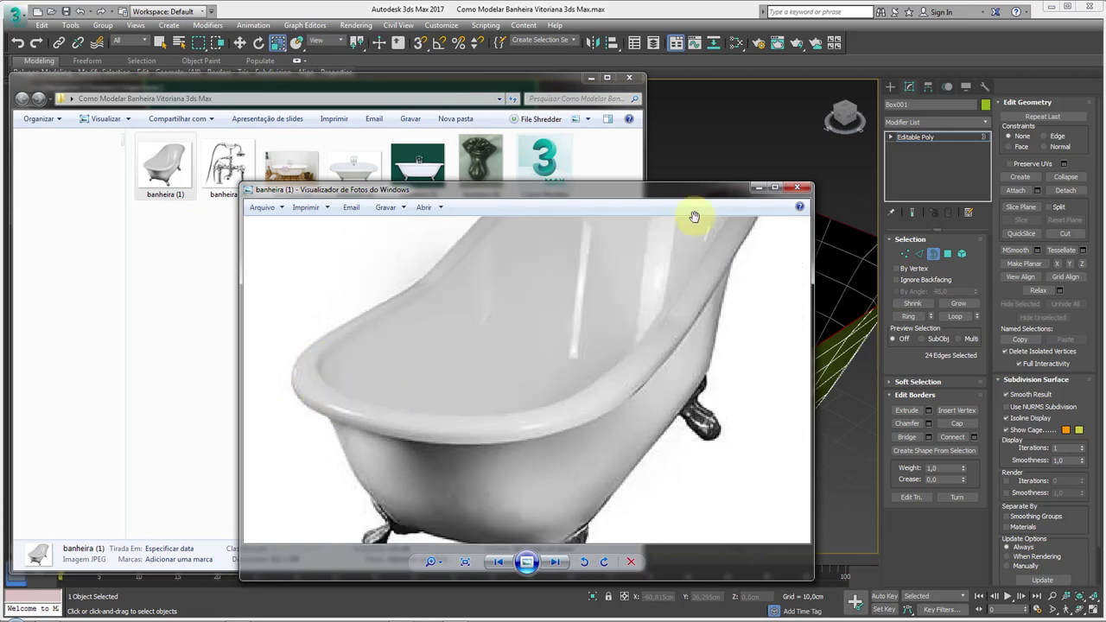
left_click(759, 185)
Extrude an outward rim lip from the tub's top border.
left_click(736, 267)
scroll(700, 283, "down", 5)
middle_click_drag(699, 283, 721, 313, "alt")
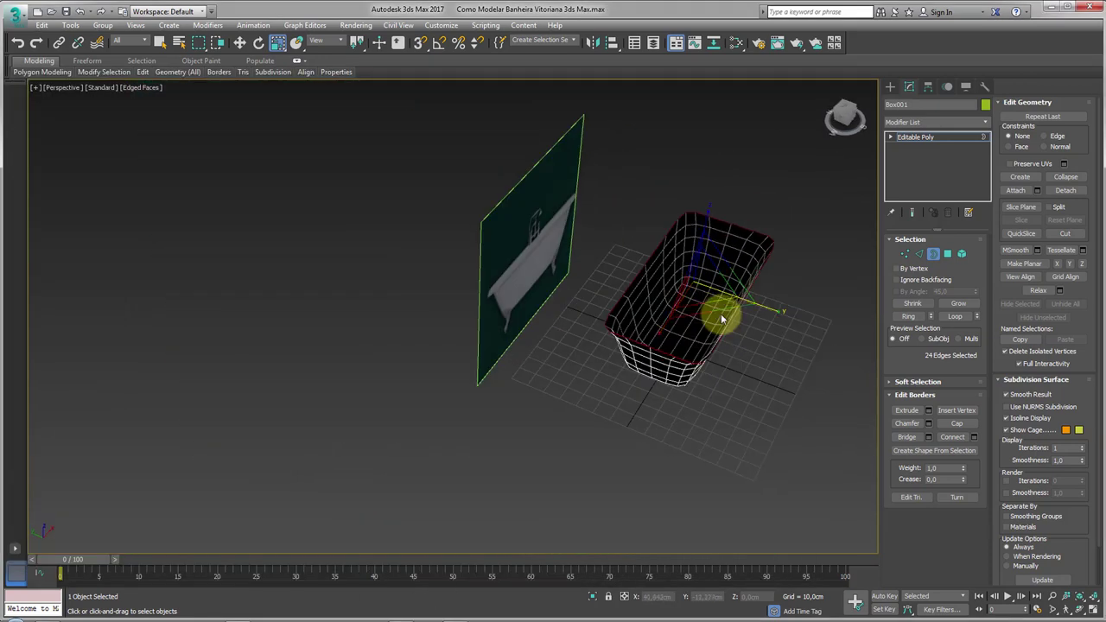
left_click_drag(717, 309, 716, 314, "shift")
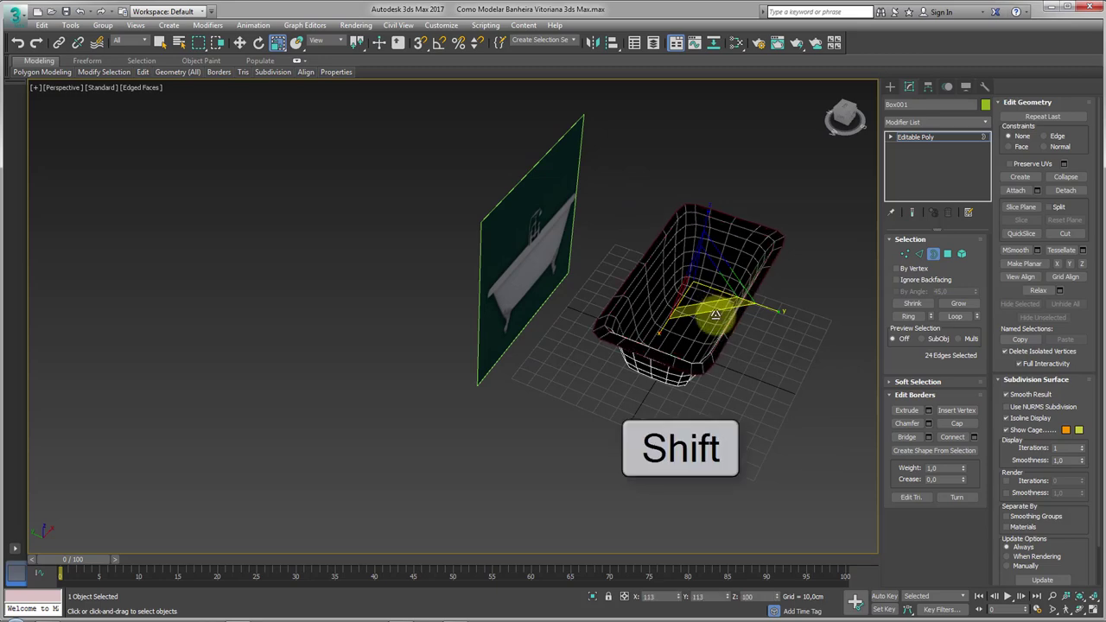
Scale the rim lip further outward, checking it from low side and top-down views.
key("z")
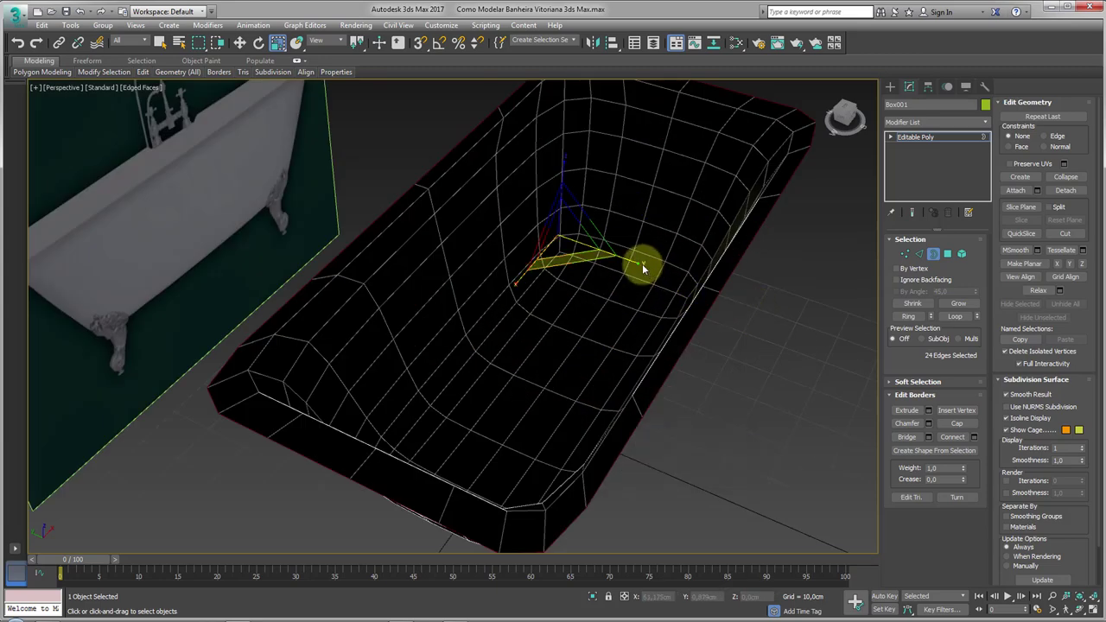
left_click_drag(642, 264, 643, 266, "shift")
middle_click_drag(644, 266, 608, 302, "alt")
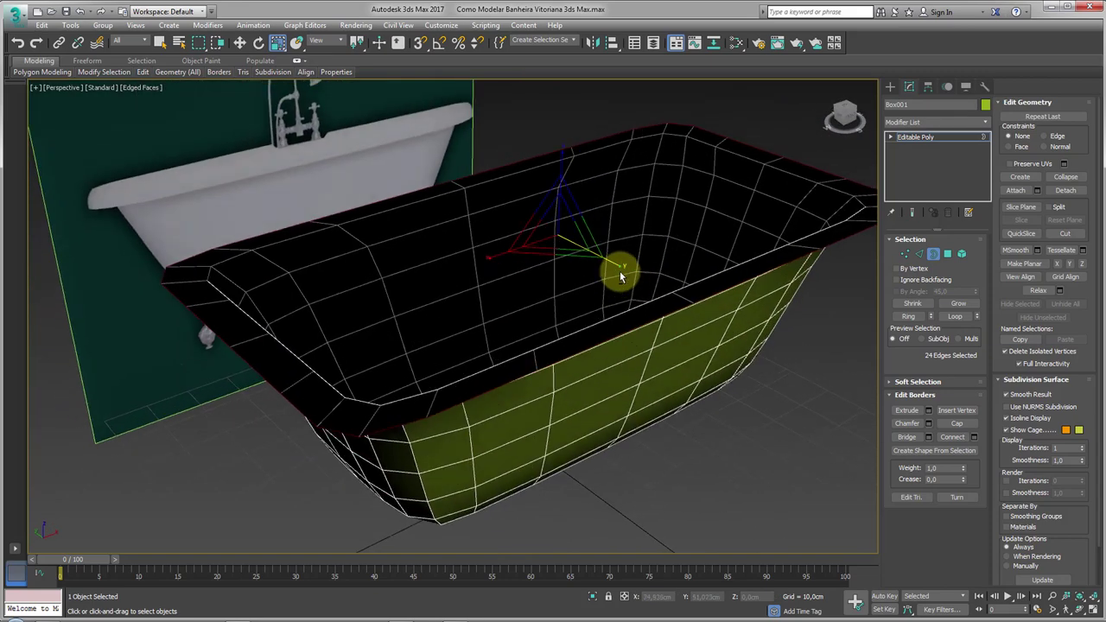
key("w")
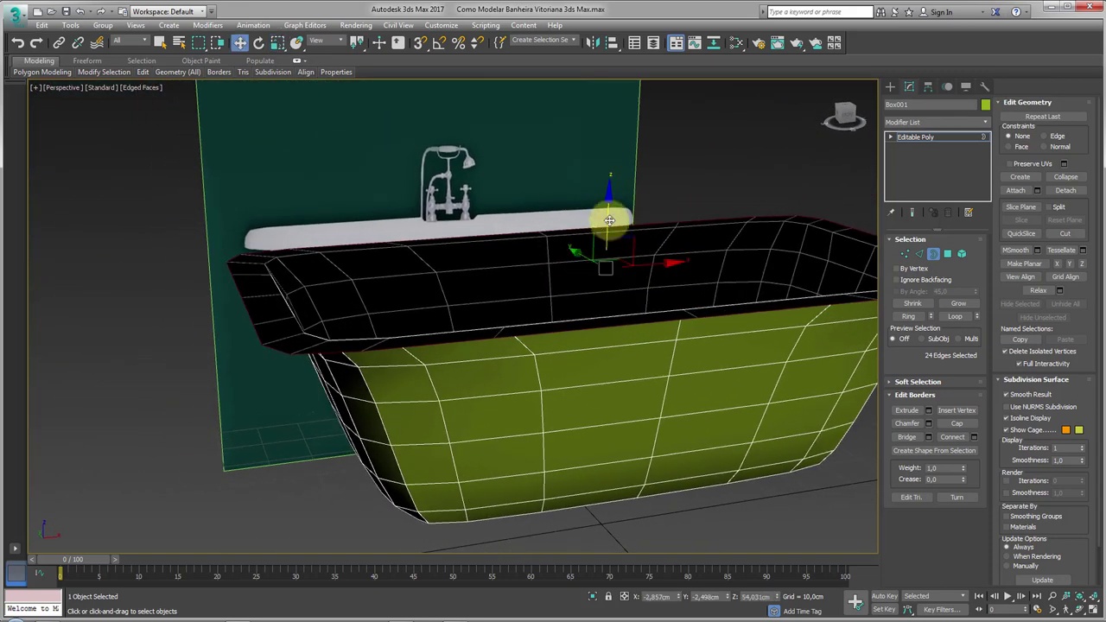
middle_click_drag(604, 259, 662, 308, "alt")
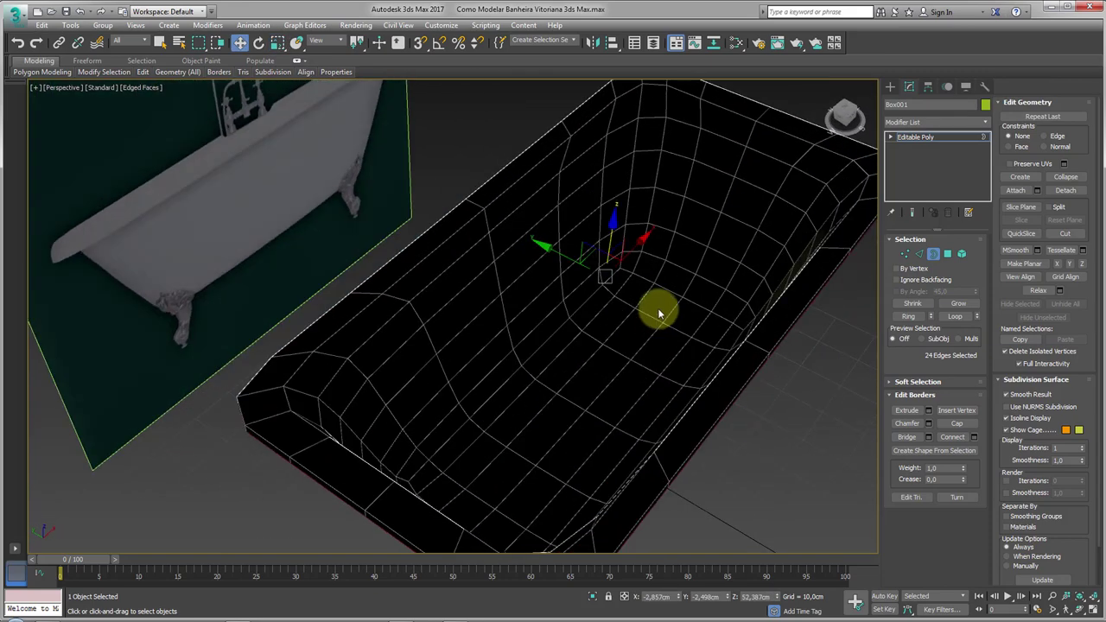
key("r")
left_click_drag(604, 289, 608, 286)
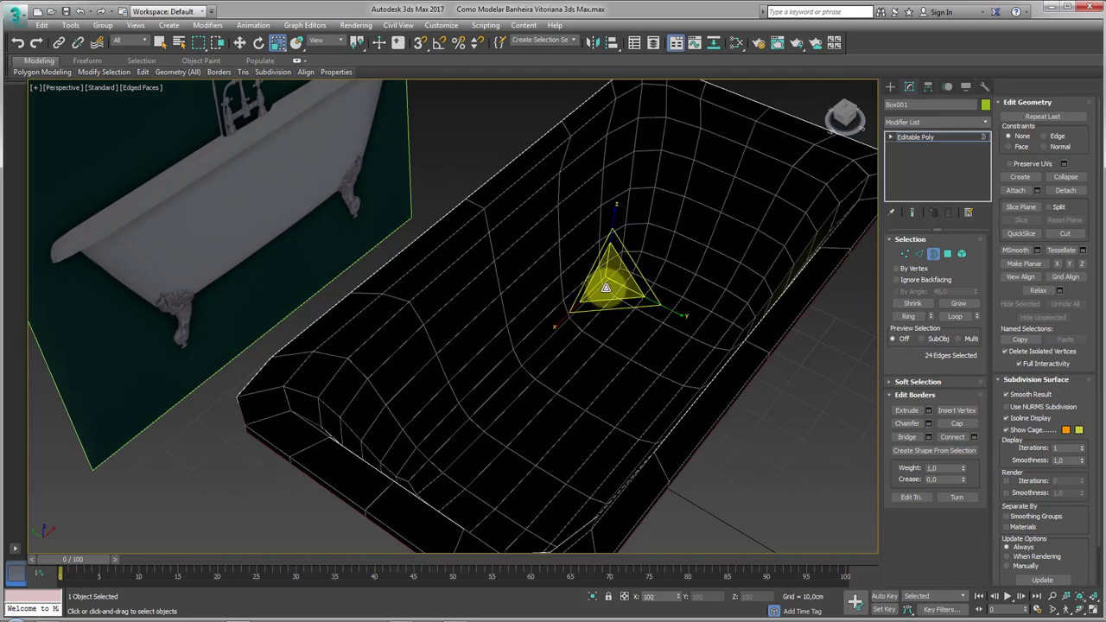
key("w")
mouse_move(687, 316)
middle_mouse_down("alt")
mouse_move(613, 258)
mouse_move(723, 265)
mouse_move(673, 389)
mouse_move(704, 346)
mouse_move(573, 370)
middle_mouse_up("alt")
scroll(717, 275, "down", 3)
scroll(587, 365, "up", 2)
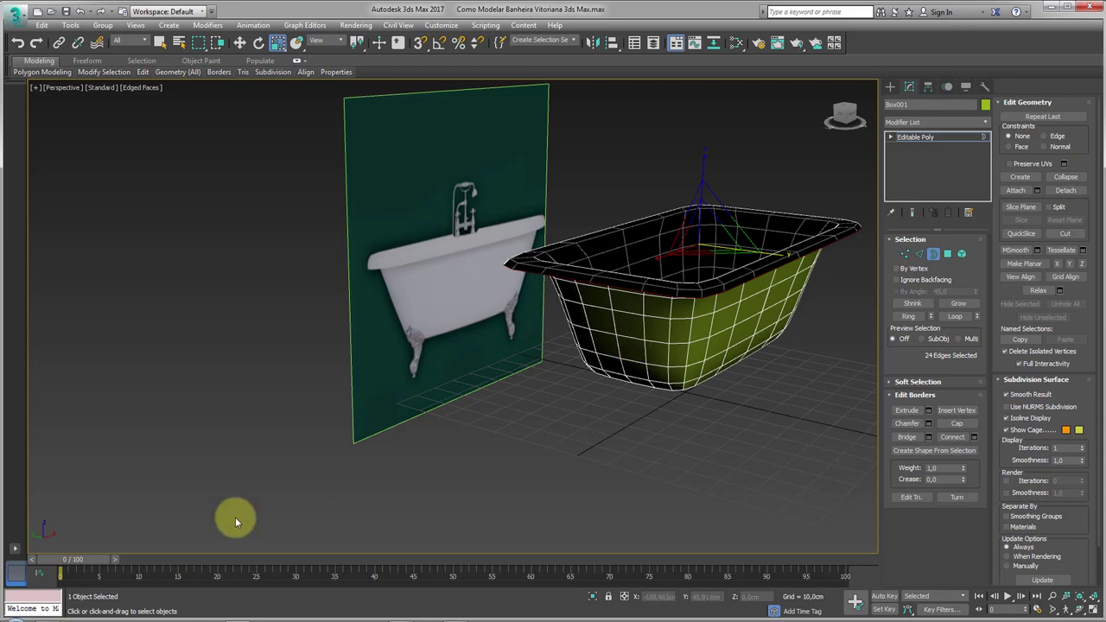
left_click(519, 545)
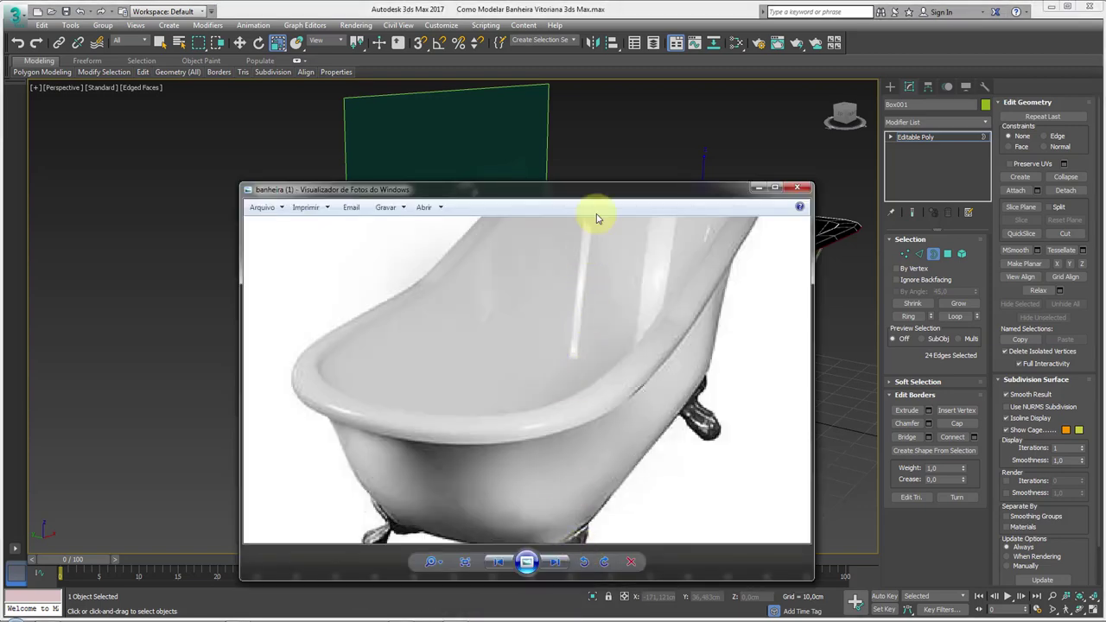
scroll(568, 366, "down", 3)
left_click(555, 563)
left_click(554, 562)
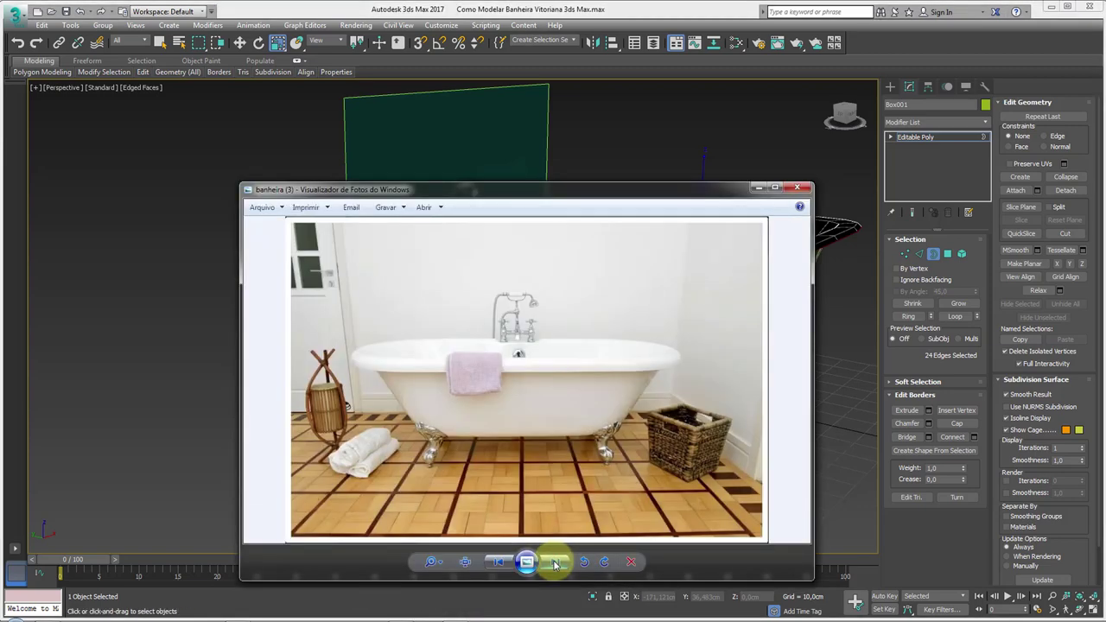
left_click(555, 562)
left_click(554, 563)
left_click(498, 561)
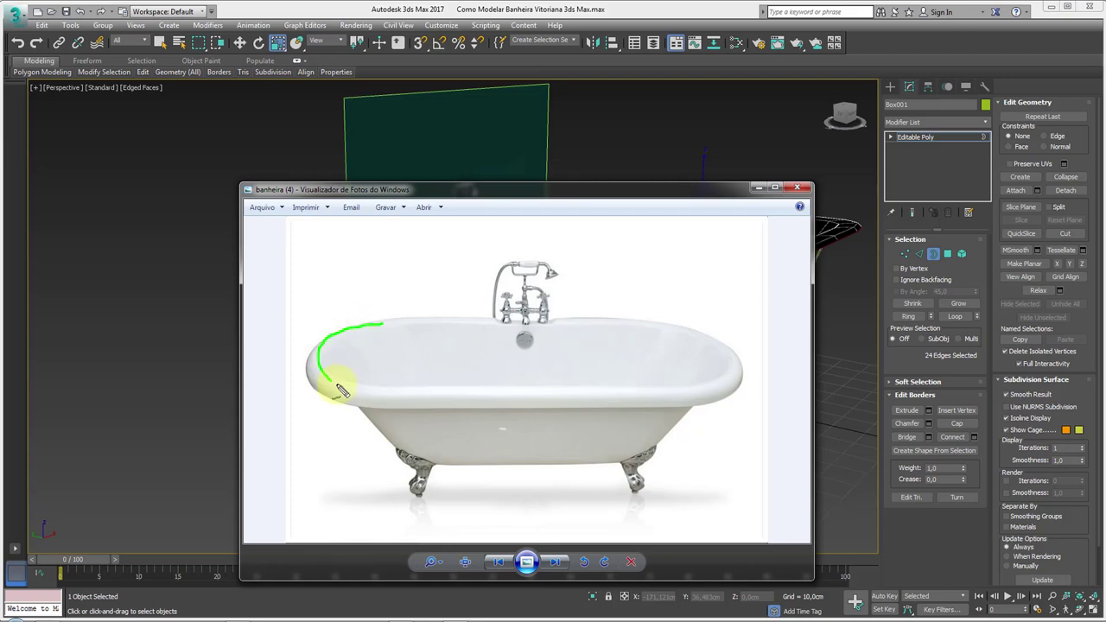
left_click(756, 189)
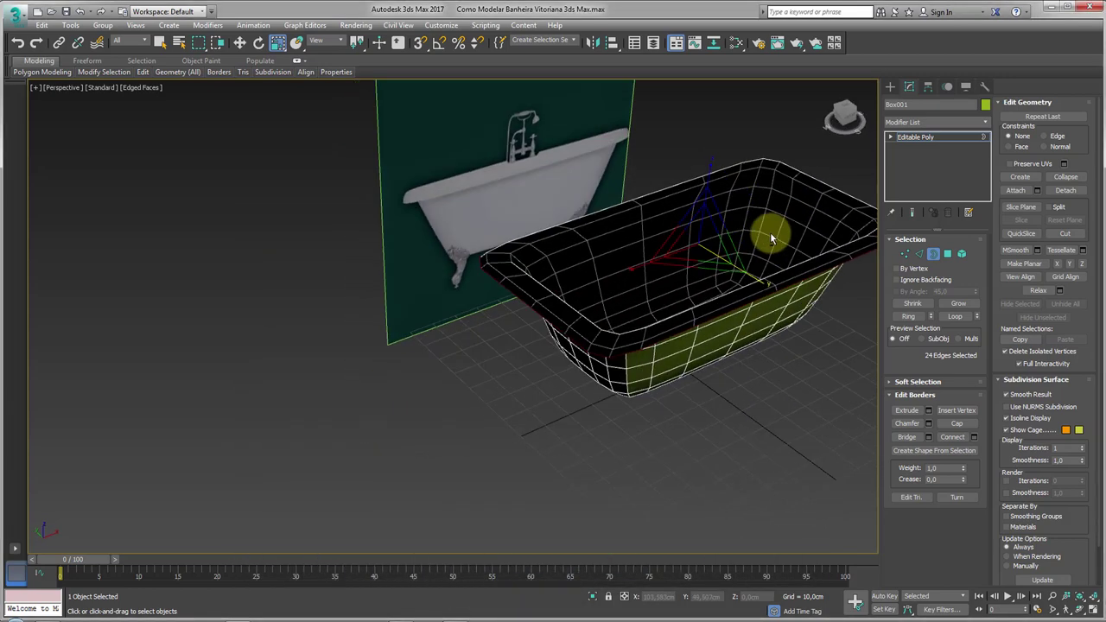
Add an FFD 3x3x3 modifier to the tub and enter Control Points.
left_click(921, 138)
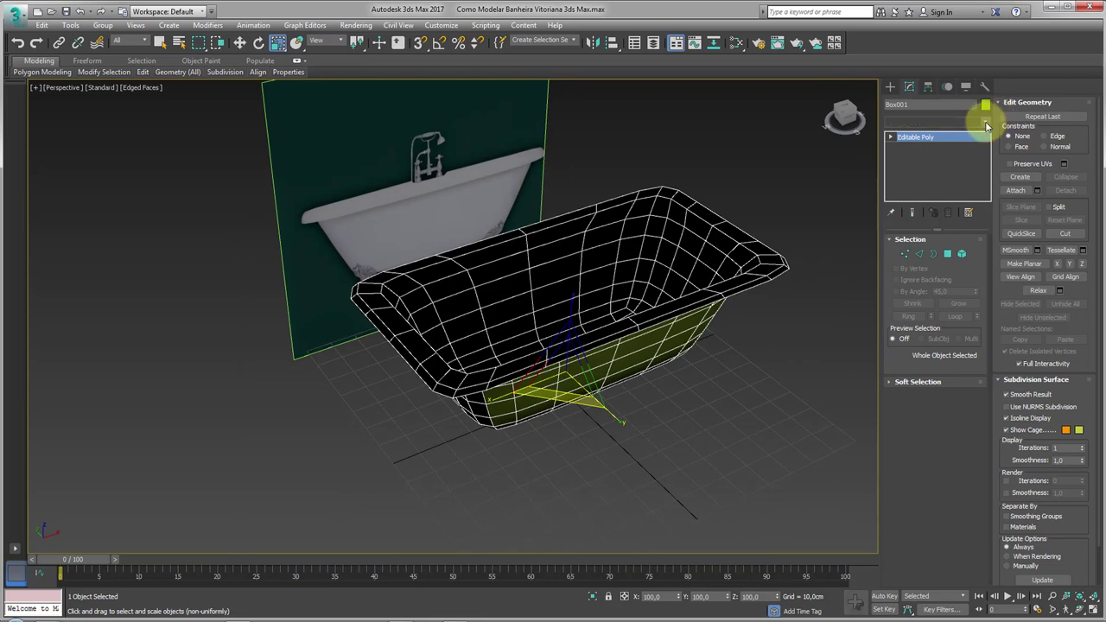
left_click(987, 126)
left_click_drag(987, 148, 988, 240)
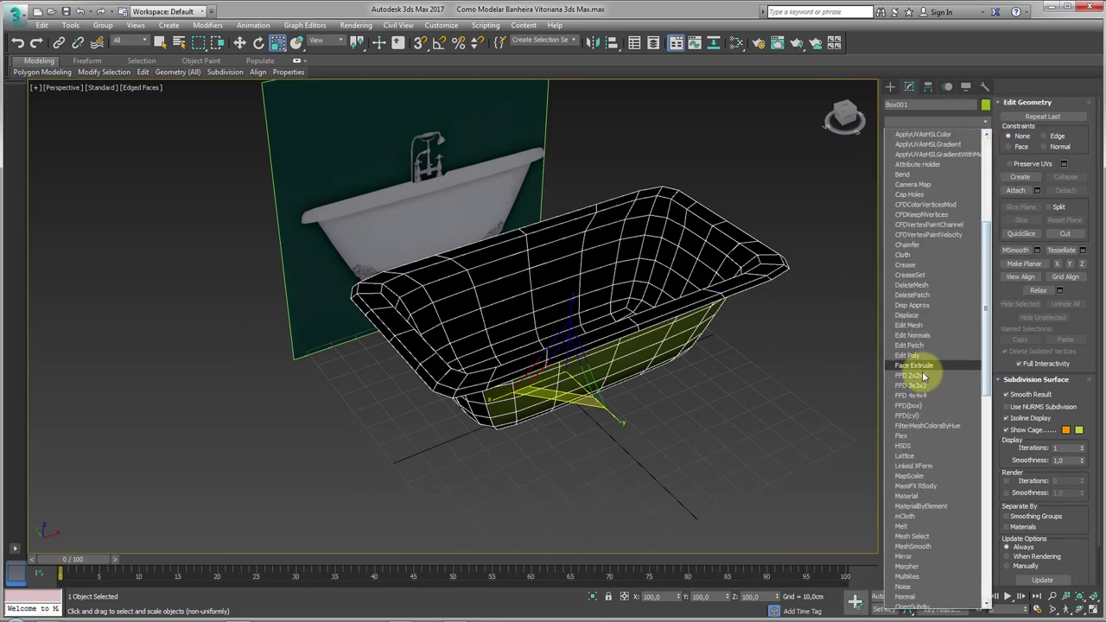
left_click(924, 386)
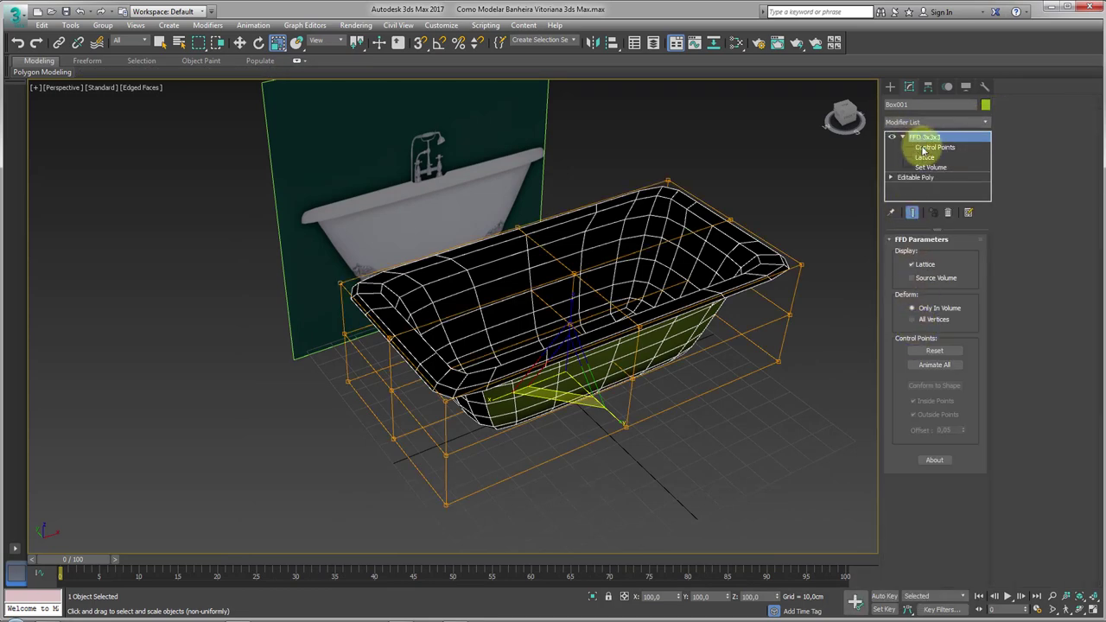
left_click(925, 148)
In Top view, select the middle row of lattice points and stretch them outward.
left_click(844, 111)
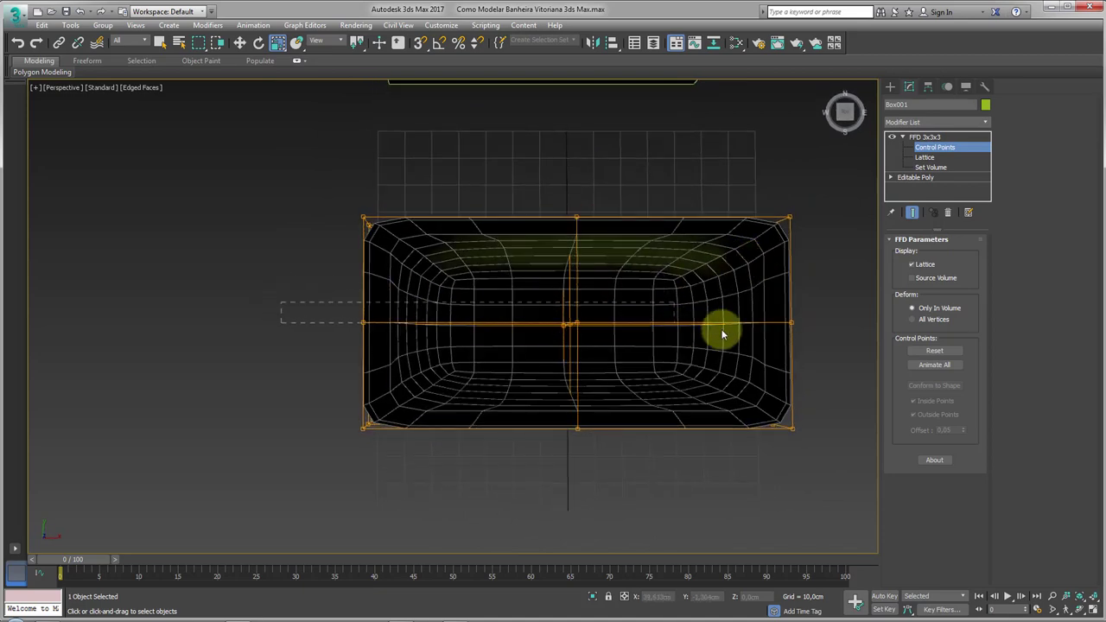
left_click_drag(828, 349, 830, 350)
middle_click_drag(666, 350, 563, 320)
mouse_move(563, 321)
left_mouse_down()
mouse_move(585, 303)
mouse_move(597, 358)
left_mouse_up()
mouse_move(597, 358)
middle_mouse_down("alt")
mouse_move(617, 254)
mouse_move(709, 242)
mouse_move(680, 285)
mouse_move(641, 305)
mouse_move(598, 286)
mouse_move(577, 321)
middle_mouse_up("alt")
middle_click_drag(522, 443, 527, 388, "alt")
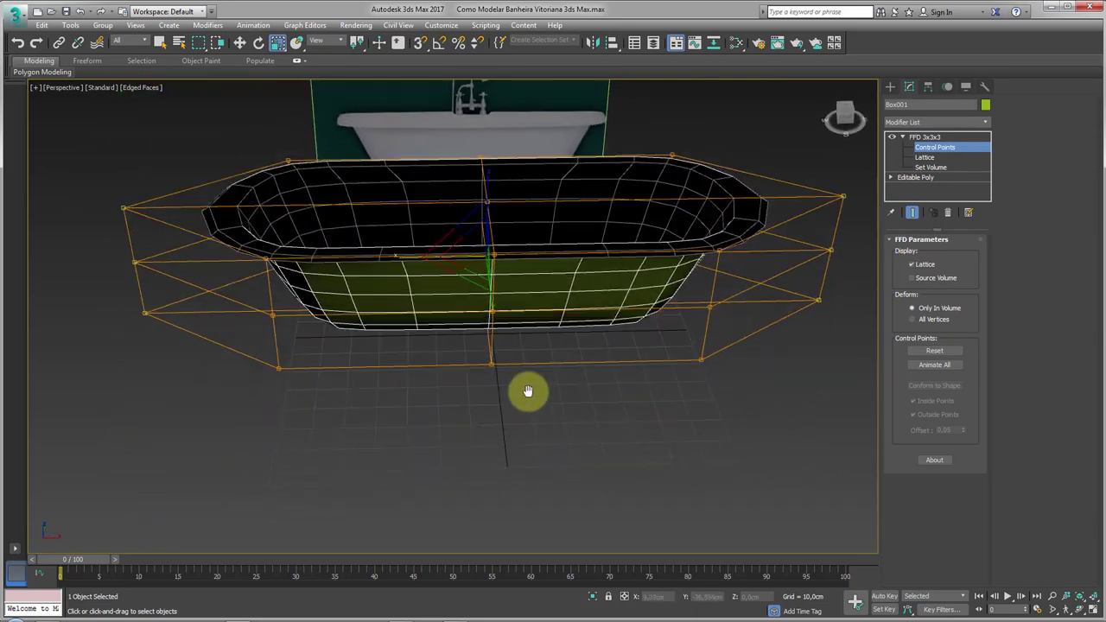
scroll(539, 438, "down", 5)
mouse_move(490, 251)
middle_mouse_down("alt")
mouse_move(591, 340)
mouse_move(562, 334)
mouse_move(559, 314)
mouse_move(582, 326)
mouse_move(568, 389)
mouse_move(481, 289)
mouse_move(556, 272)
mouse_move(511, 289)
mouse_move(499, 274)
mouse_move(482, 288)
middle_mouse_up("alt")
right_click(481, 288)
mouse_move(517, 432)
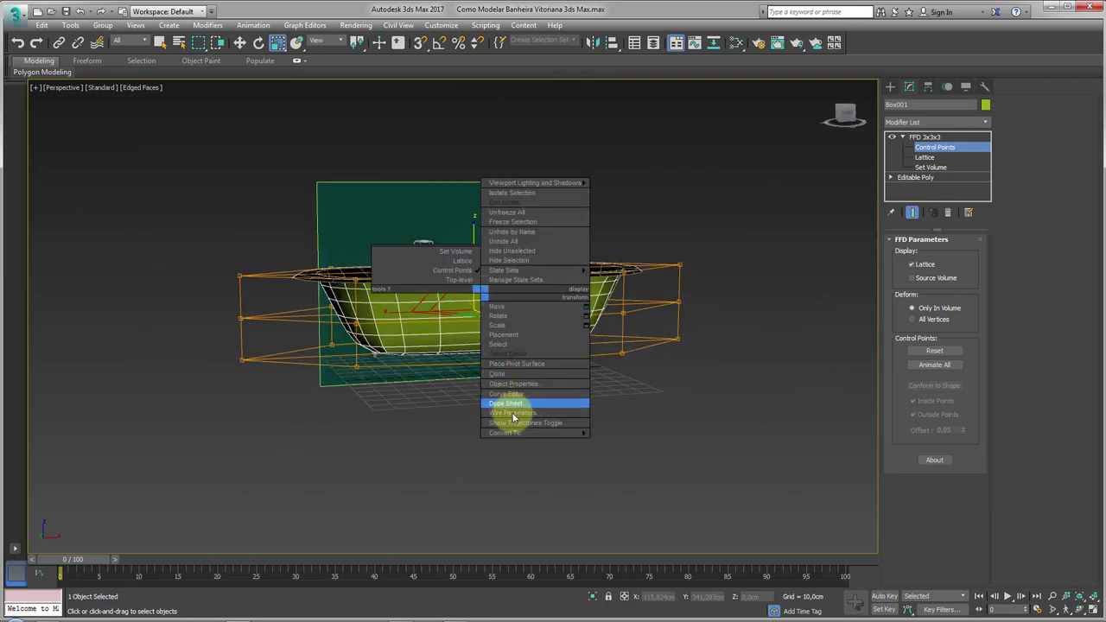
left_click(626, 443)
mouse_move(625, 440)
middle_mouse_down("alt")
mouse_move(635, 397)
mouse_move(585, 489)
mouse_move(639, 356)
middle_mouse_up("alt")
scroll(400, 301, "up", 3)
scroll(415, 347, "up", 4)
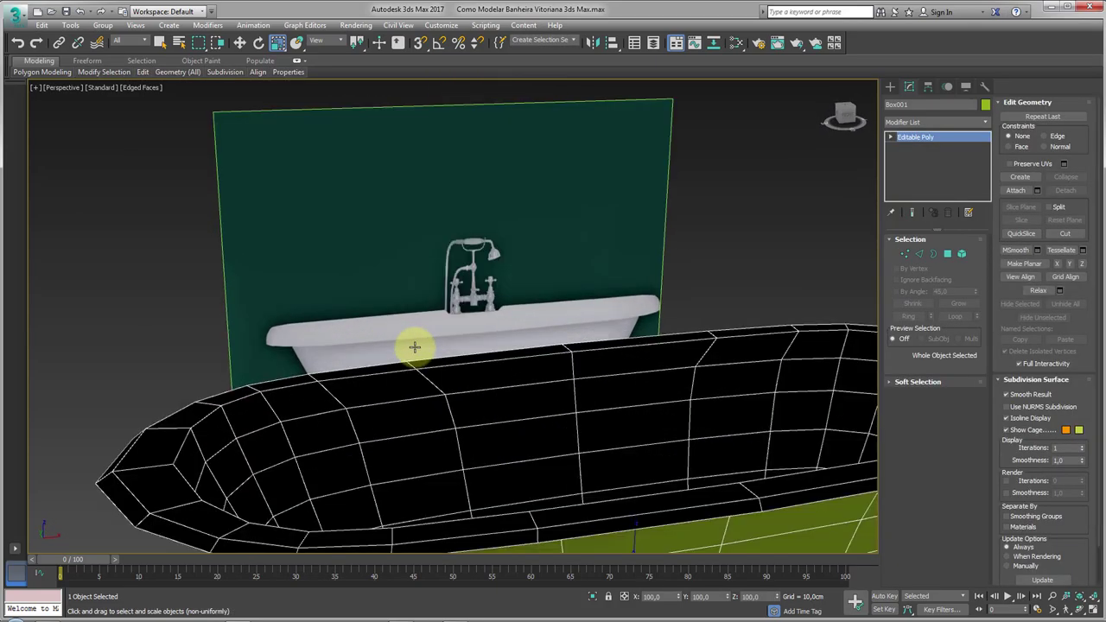
scroll(467, 354, "down", 5)
mouse_move(484, 353)
middle_mouse_down("alt")
mouse_move(585, 383)
mouse_move(495, 252)
mouse_move(521, 296)
mouse_move(461, 243)
middle_mouse_up("alt")
key("2")
scroll(459, 278, "up", 3)
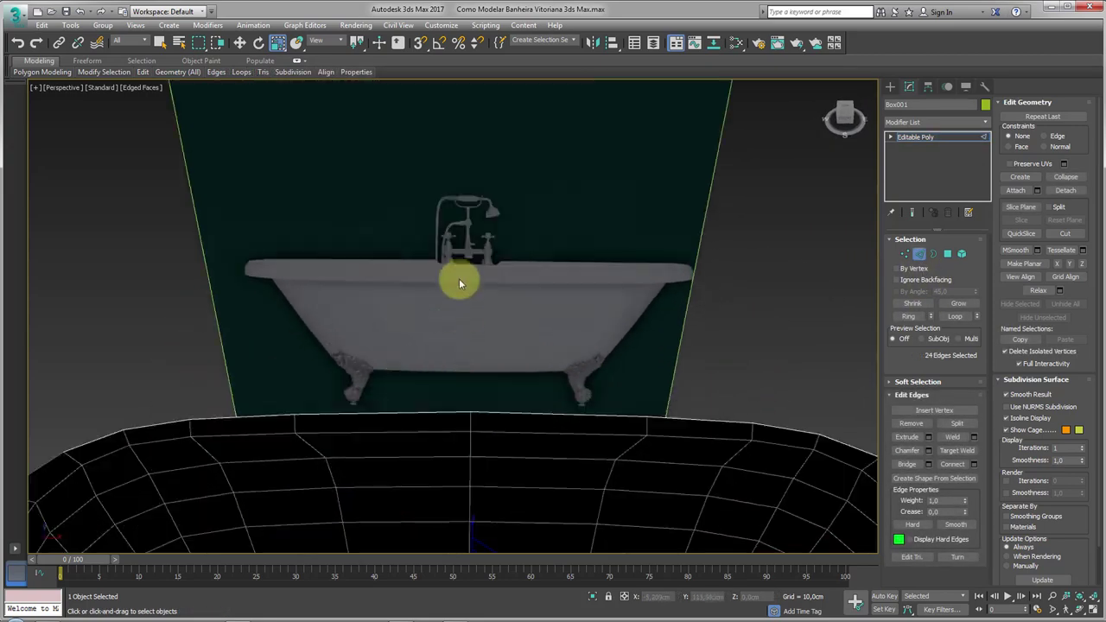
scroll(435, 264, "up", 3)
mouse_move(406, 264)
left_mouse_down()
mouse_move(462, 296)
mouse_move(583, 294)
left_mouse_up()
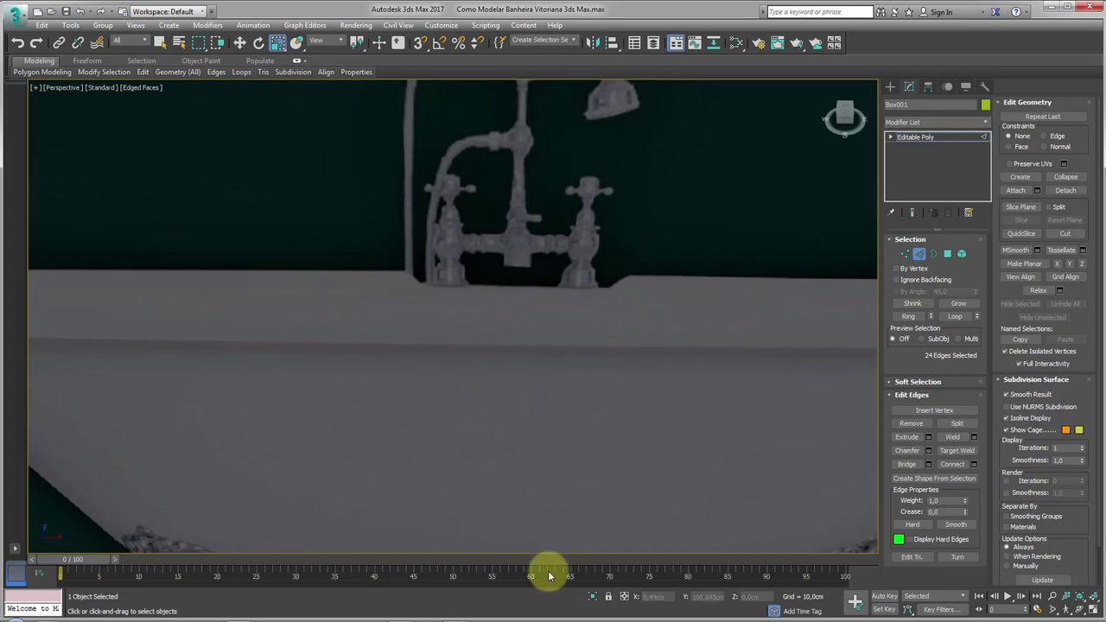
left_click(456, 618)
scroll(493, 308, "up", 2)
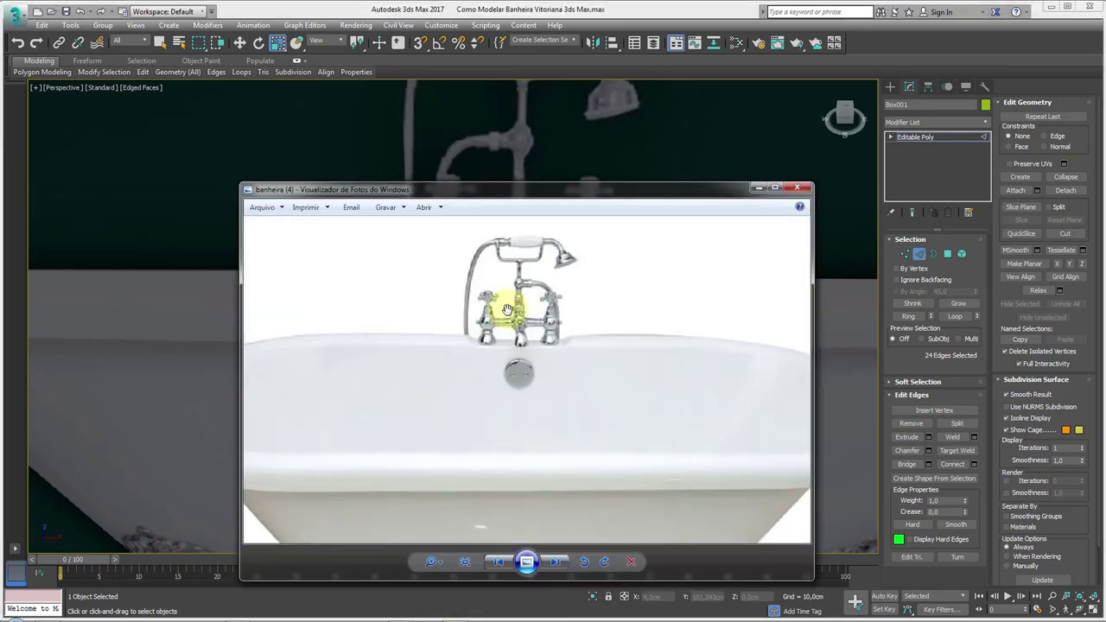
scroll(488, 342, "up", 1)
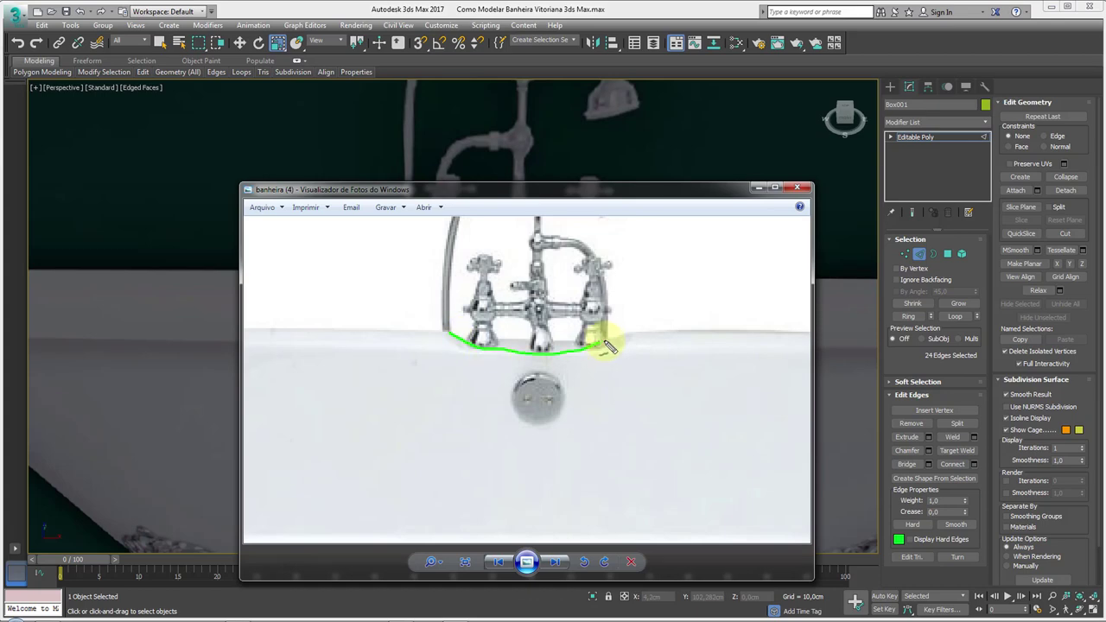
scroll(602, 354, "down", 3)
left_click(758, 188)
scroll(674, 276, "down", 3)
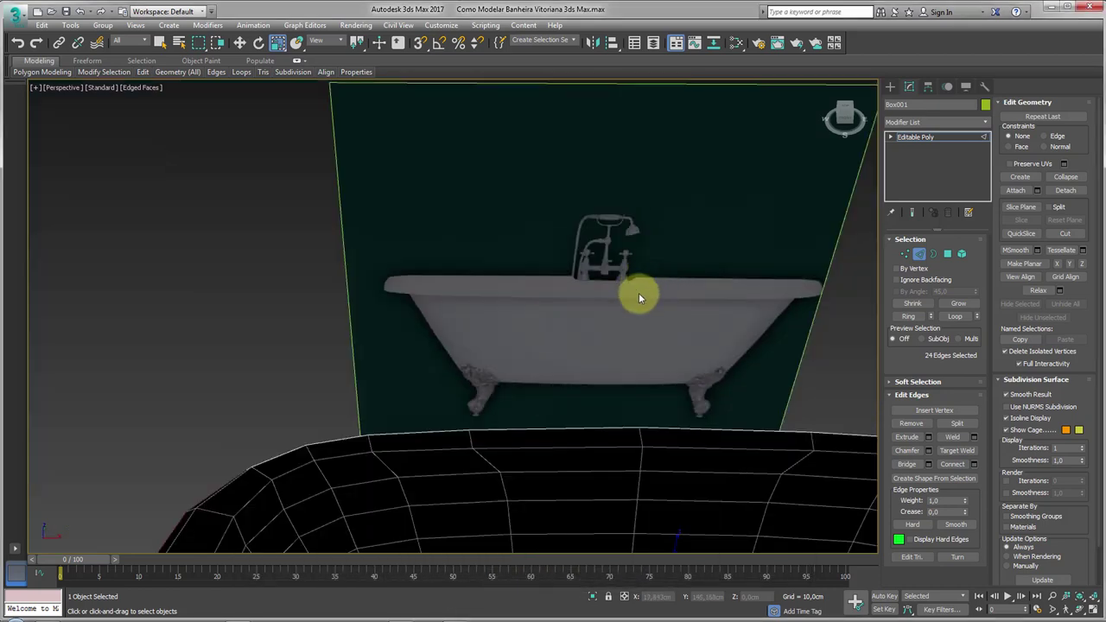
scroll(622, 298, "down", 2)
Chamfer the selected middle side edges by about 14.95 cm.
scroll(593, 308, "up", 5)
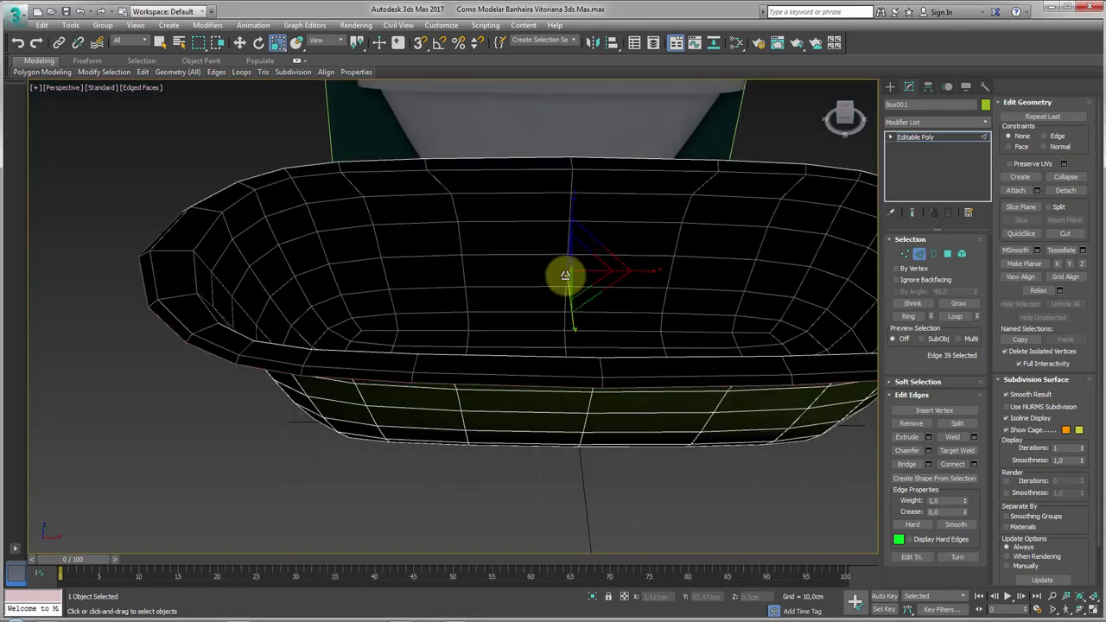
middle_click_drag(570, 281, 539, 353, "alt")
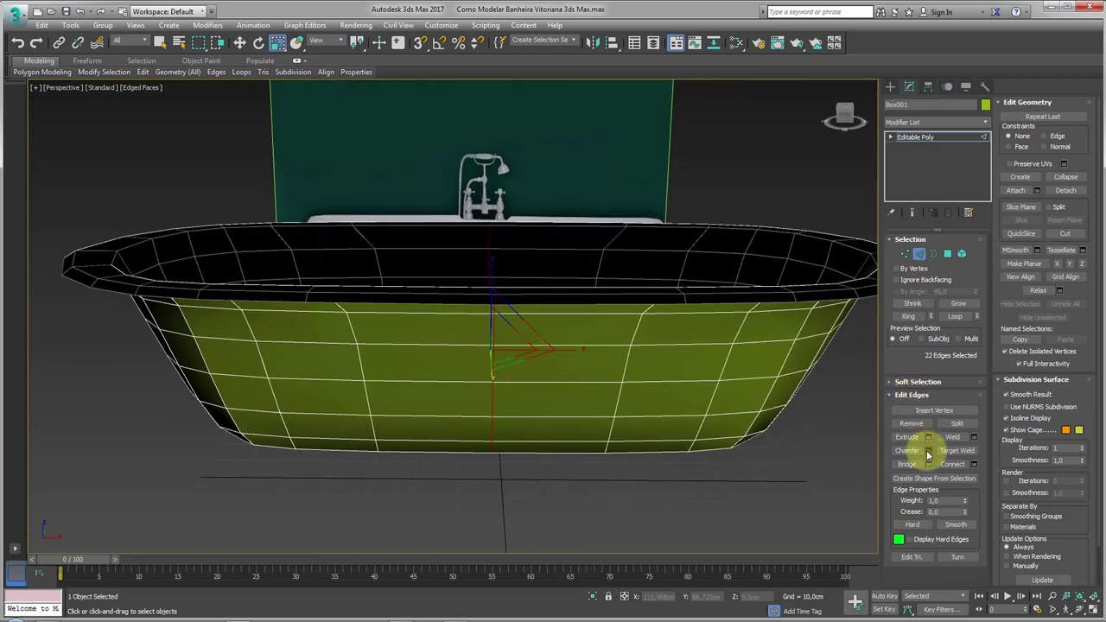
left_click(928, 450)
left_click_drag(463, 346, 466, 279)
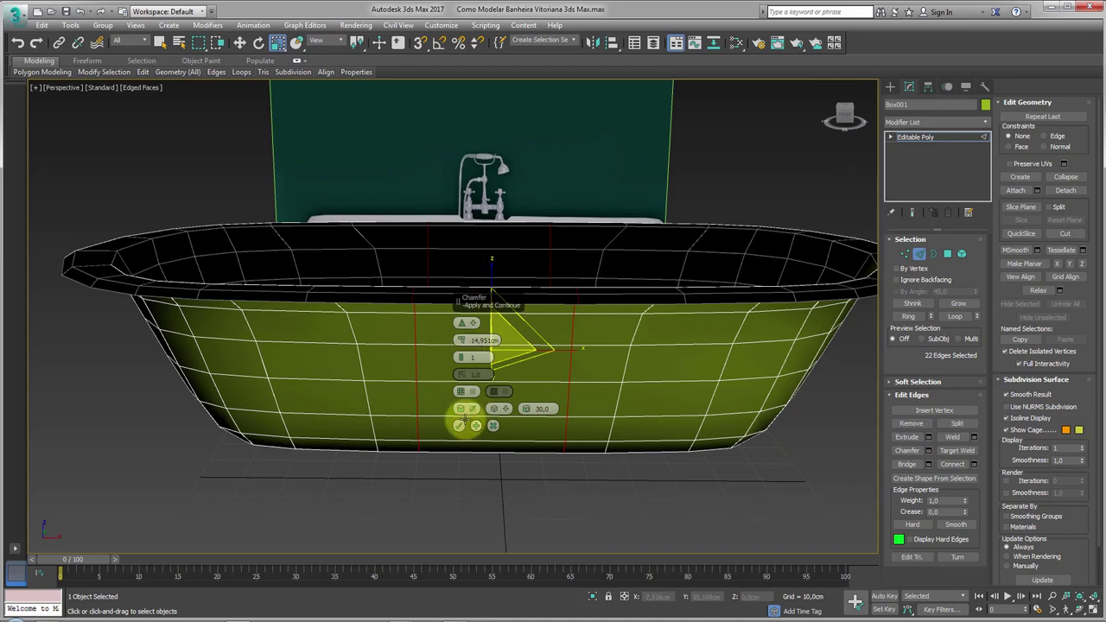
left_click(459, 425)
Leave edge editing and switch to Polygon sub-object mode.
middle_click_drag(484, 375, 683, 232, "alt")
left_click(918, 138)
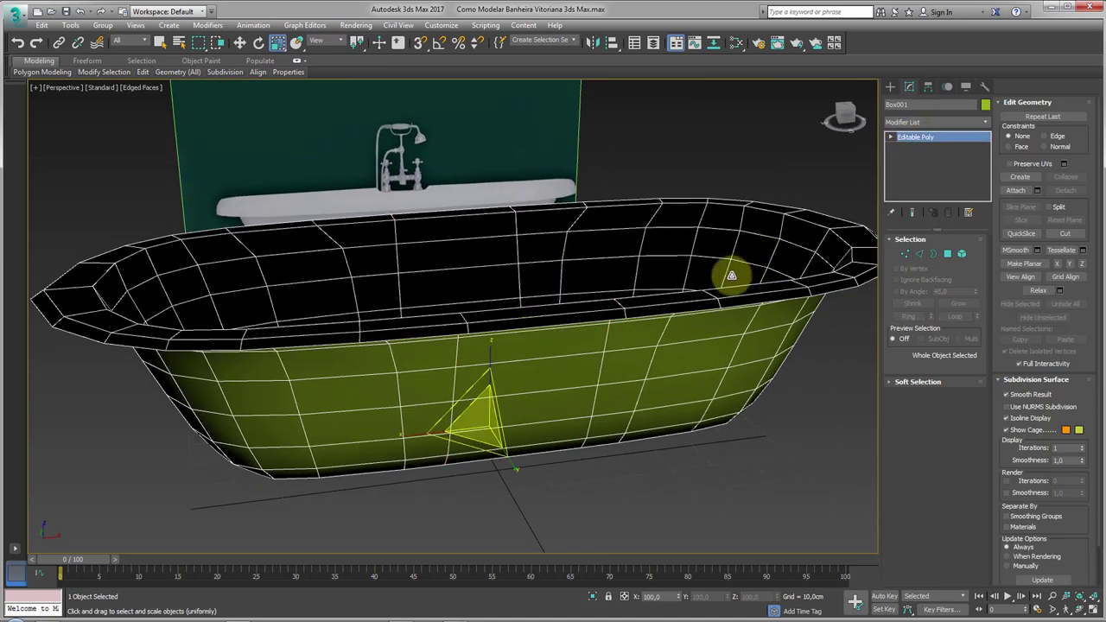
left_click(923, 277)
left_click(947, 254)
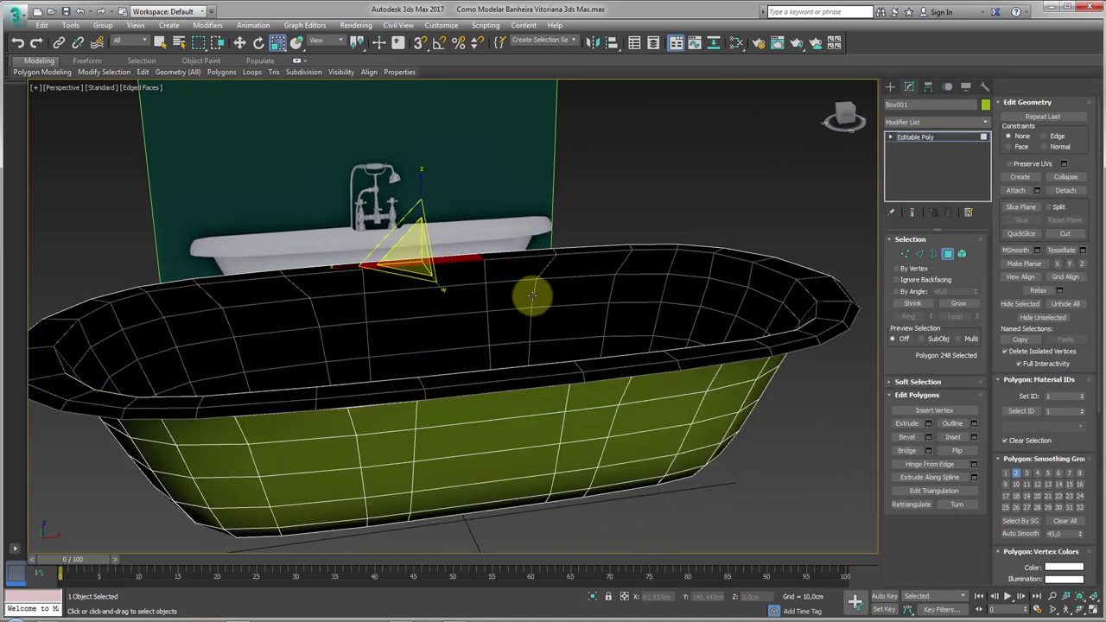
Add two edge loops across the tub's back edge ring with Connect, 2 segments and pinch 73.
mouse_move(531, 296)
middle_mouse_down("alt")
mouse_move(493, 291)
mouse_move(431, 233)
mouse_move(448, 273)
mouse_move(362, 248)
middle_mouse_up("alt")
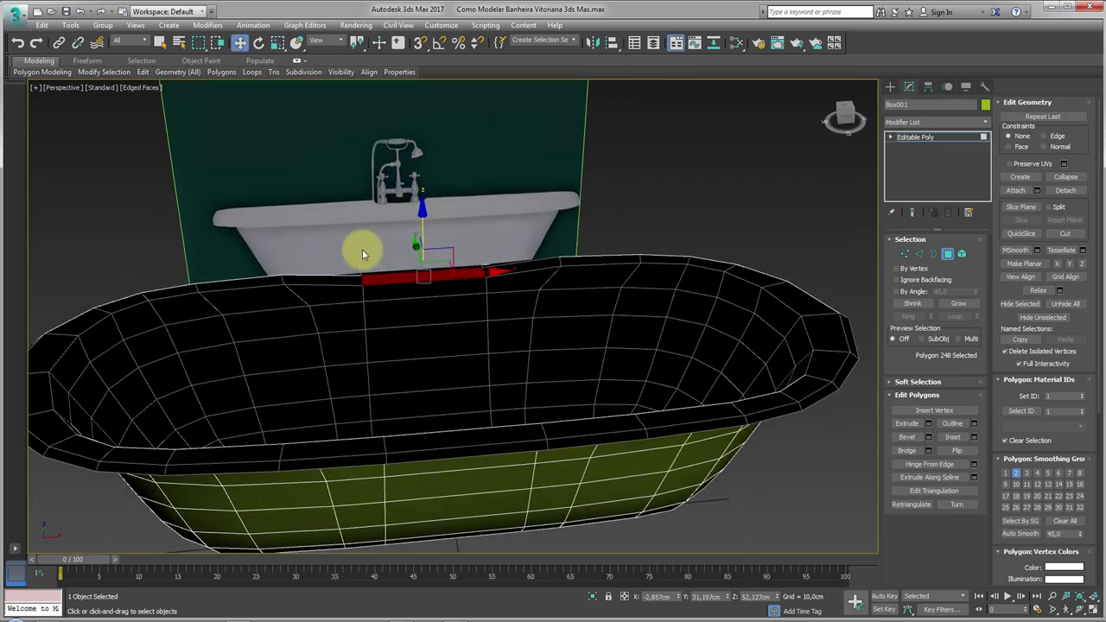
left_click(920, 256)
middle_click_drag(444, 234, 435, 198, "alt")
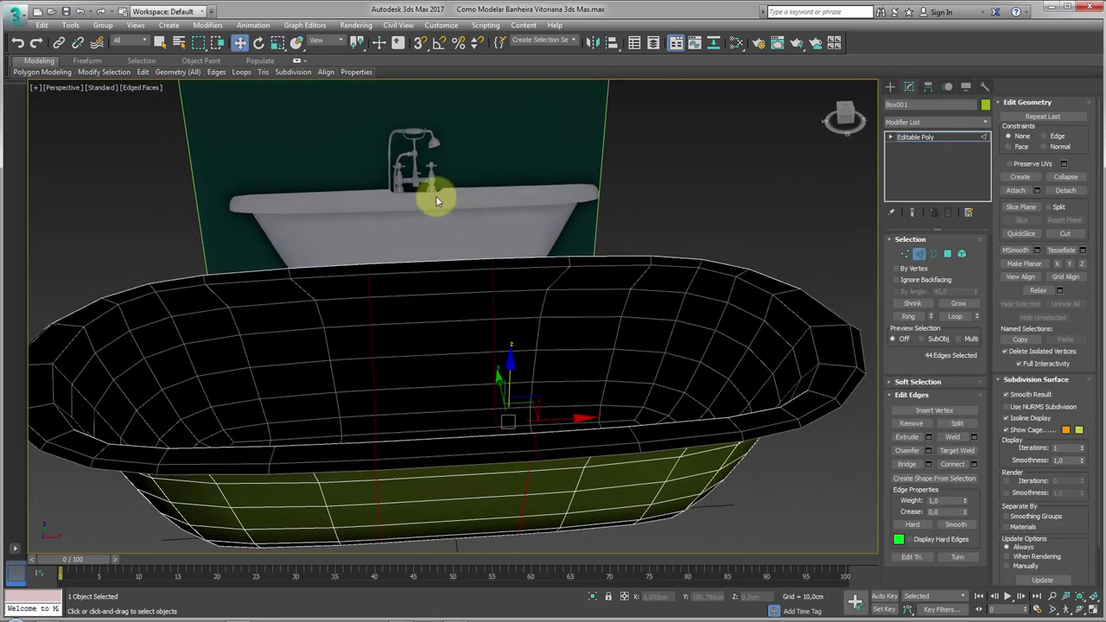
left_click_drag(435, 198, 434, 548)
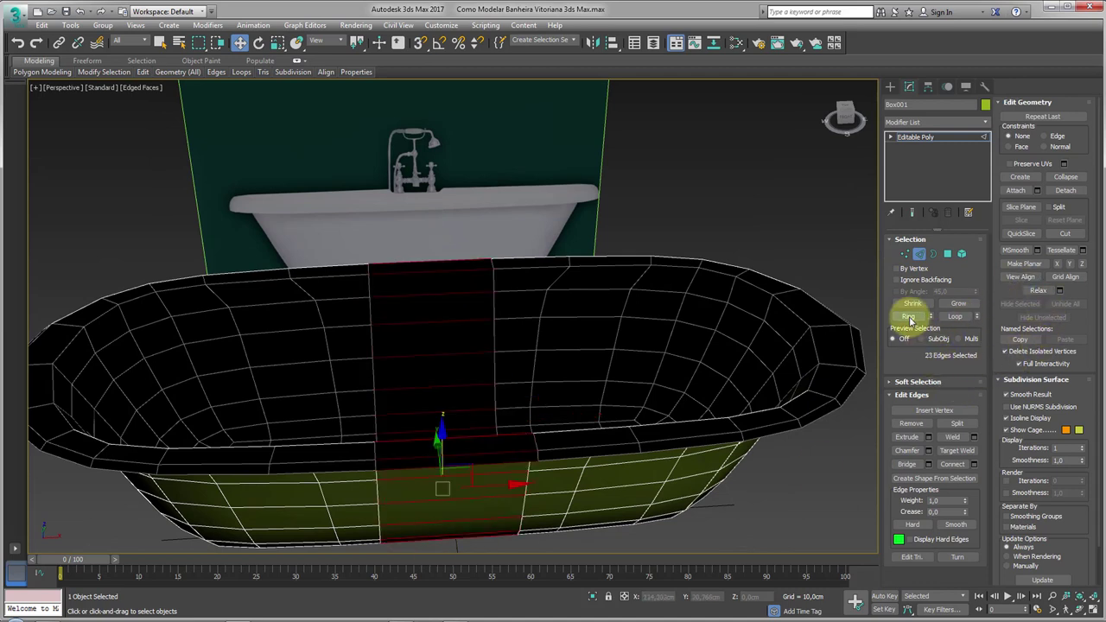
left_click(974, 464)
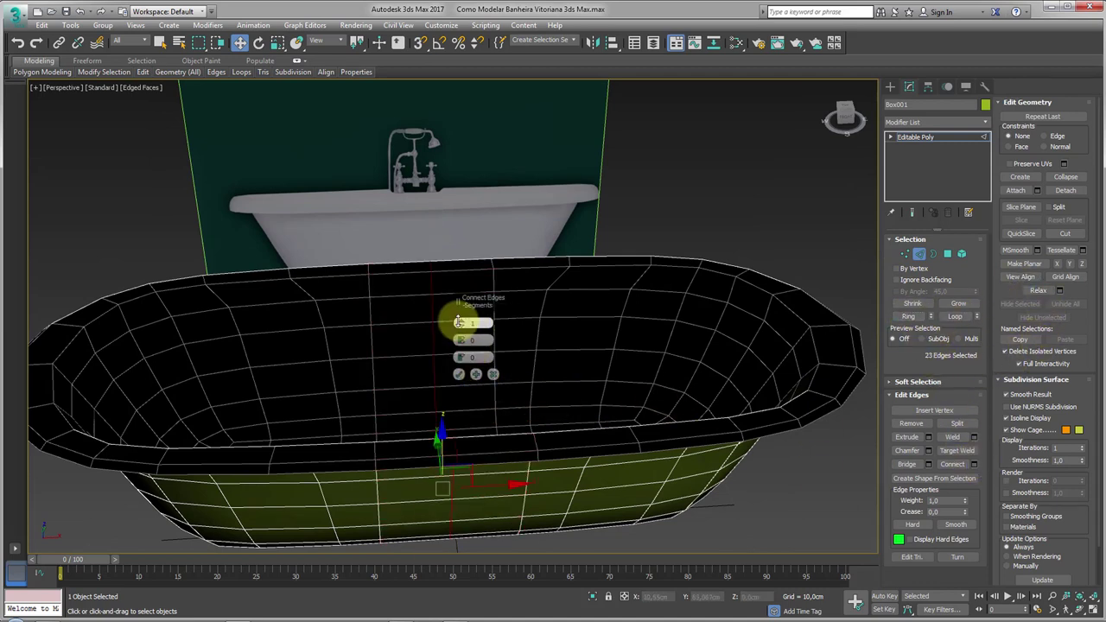
left_click_drag(461, 327, 460, 205)
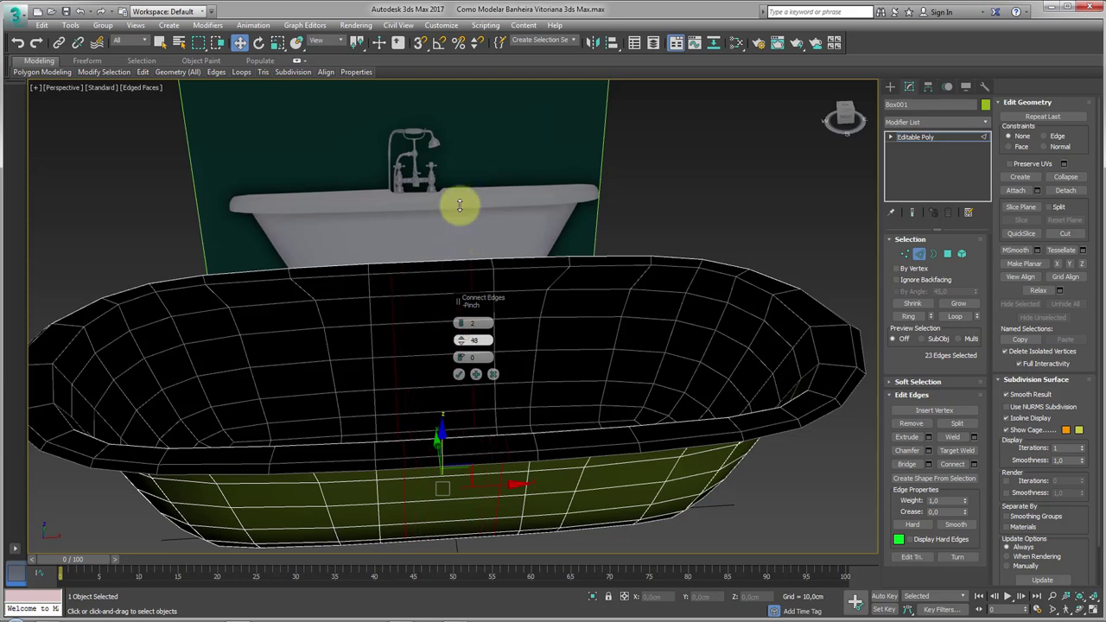
left_click(459, 374)
Scale the back rim polygons flat and raise them to form the faucet seat.
left_click(947, 254)
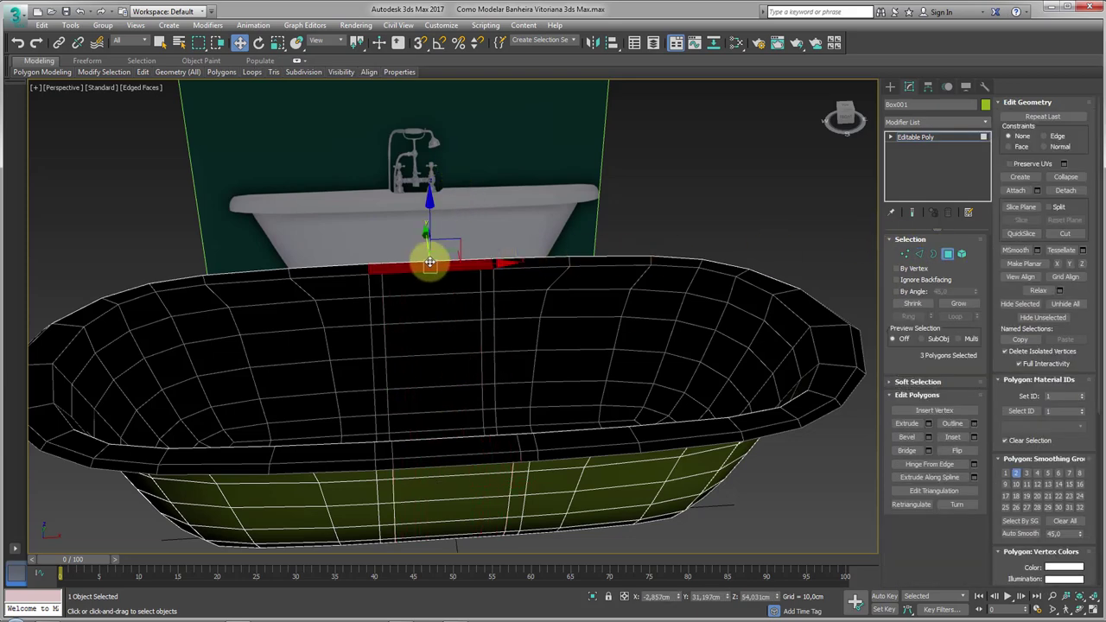
mouse_move(427, 264)
middle_mouse_down("alt")
mouse_move(427, 216)
mouse_move(464, 247)
mouse_move(508, 252)
mouse_move(425, 247)
mouse_move(444, 329)
middle_mouse_up("alt")
scroll(447, 321, "up", 4)
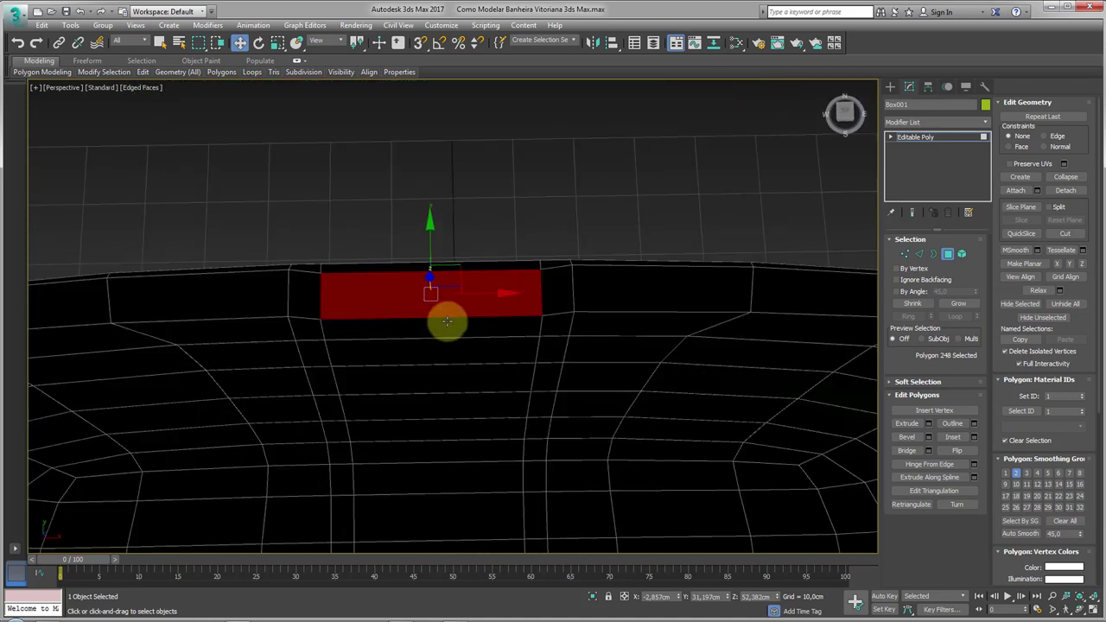
key("e")
key("r")
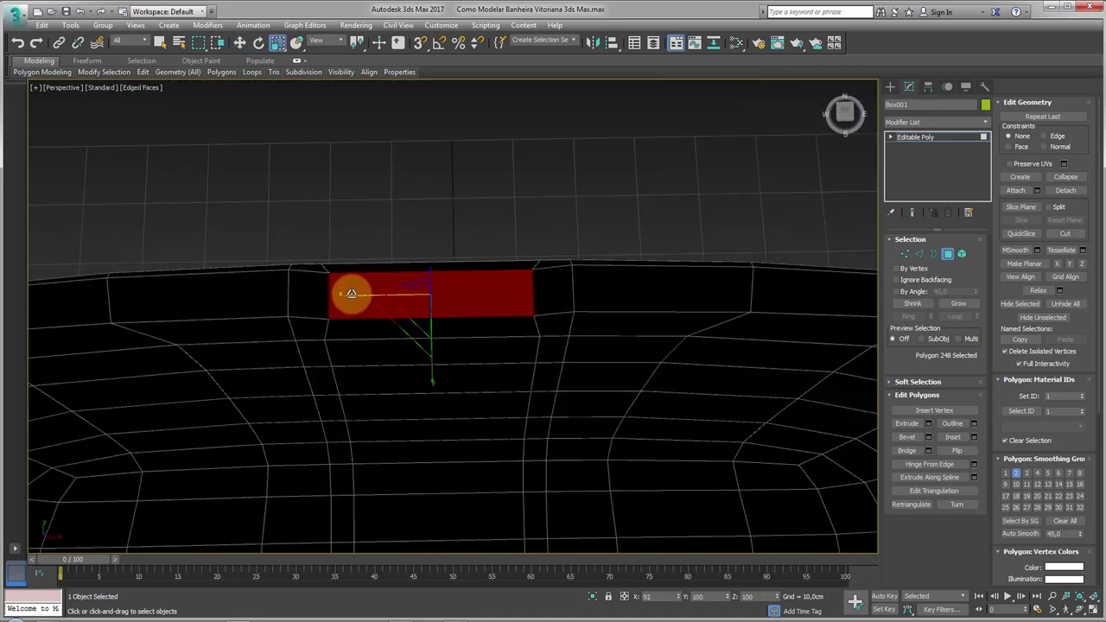
left_click_drag(370, 271, 372, 267)
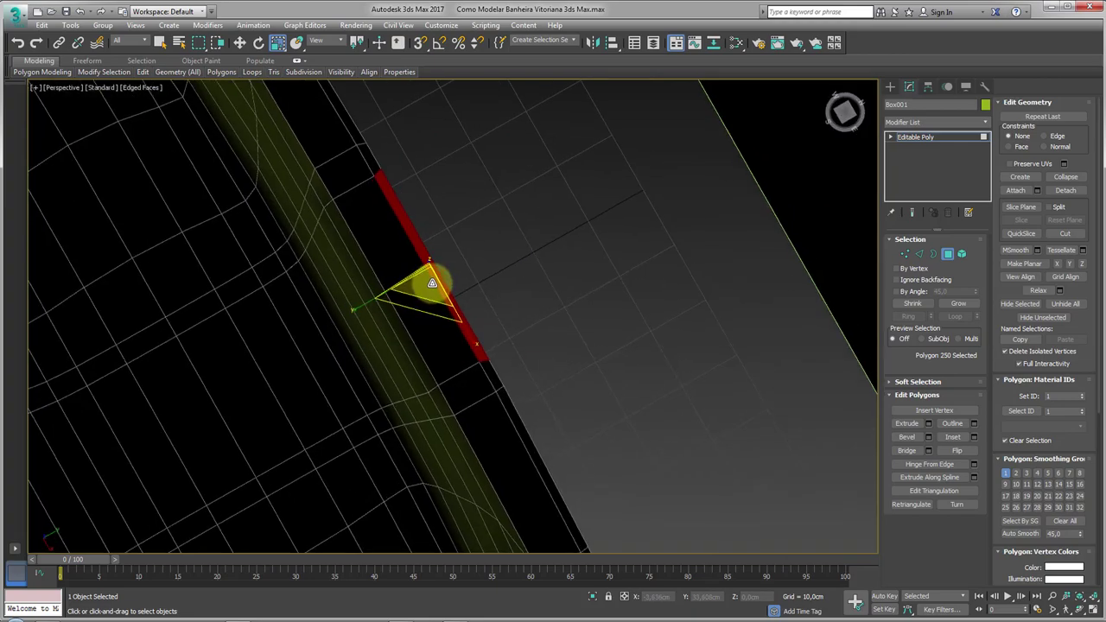
left_click_drag(467, 257, 490, 237)
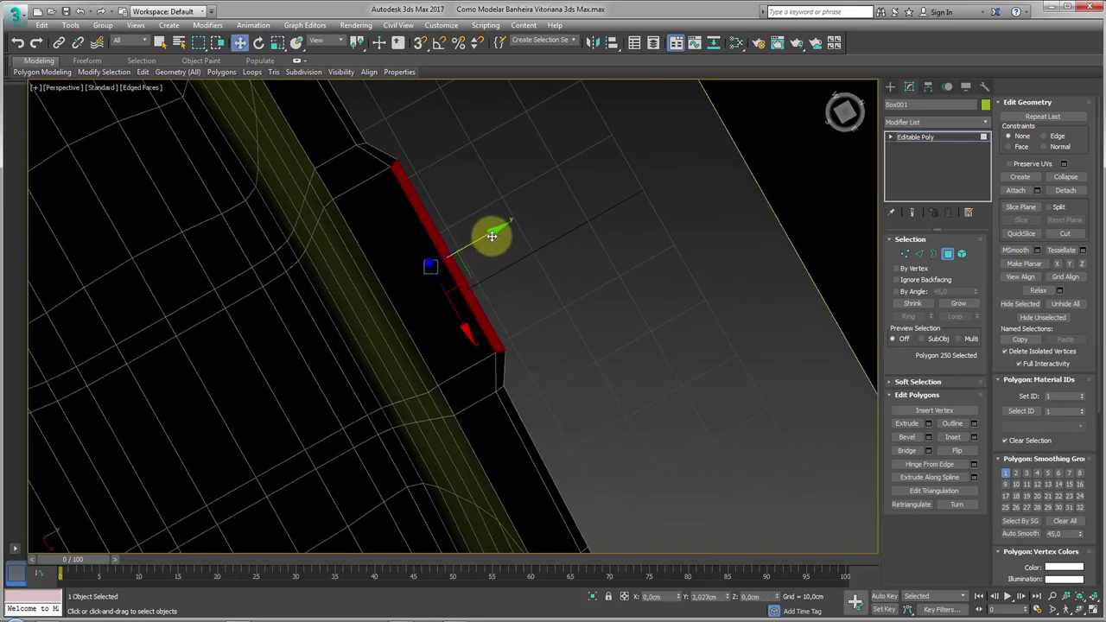
key("alt+ctrl+h")
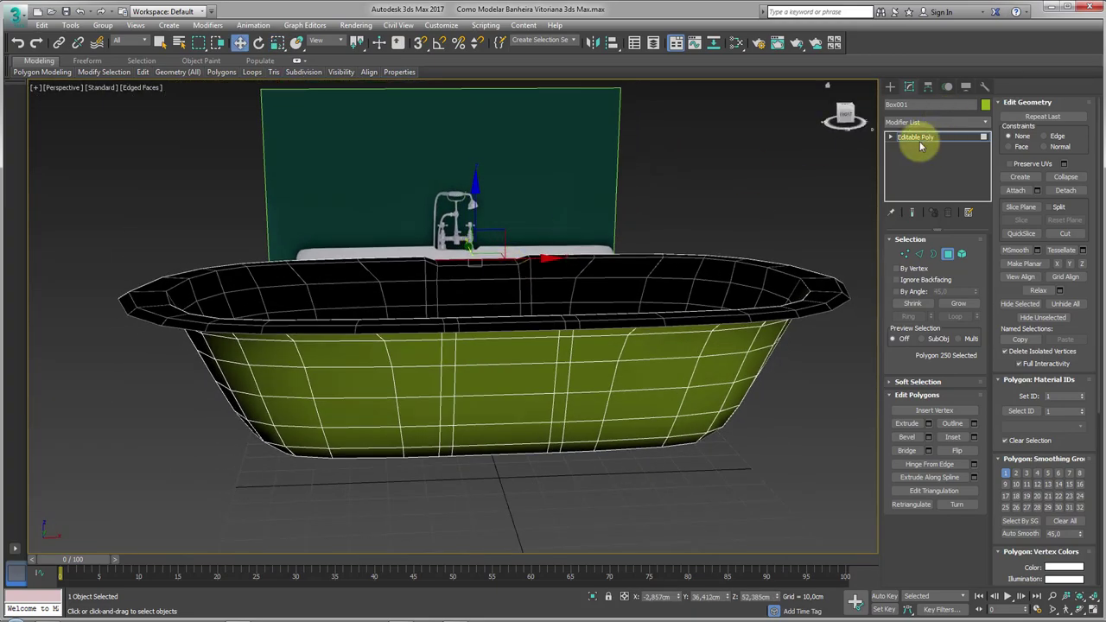
Add a Shell modifier to give the tub wall thickness.
left_click(920, 145)
mouse_move(585, 329)
middle_mouse_down("alt")
mouse_move(595, 363)
mouse_move(494, 370)
mouse_move(614, 334)
mouse_move(613, 316)
mouse_move(375, 346)
mouse_move(413, 371)
mouse_move(354, 379)
mouse_move(461, 316)
mouse_move(528, 361)
mouse_move(600, 321)
mouse_move(613, 247)
mouse_move(625, 378)
mouse_move(522, 375)
middle_mouse_up("alt")
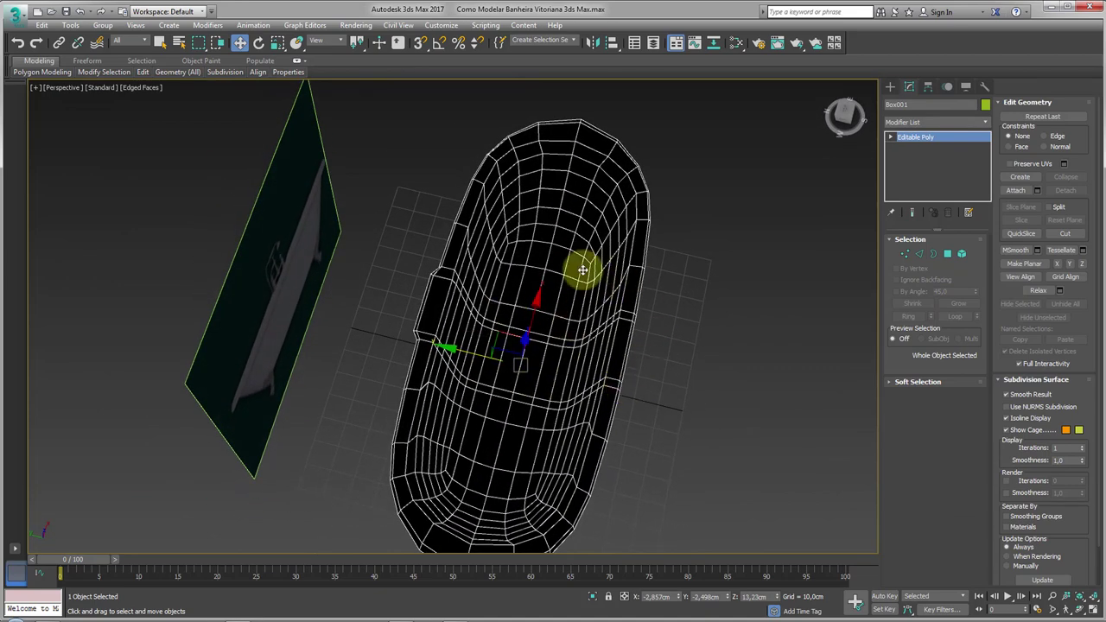
middle_click_drag(583, 270, 908, 161, "alt")
left_click(985, 125)
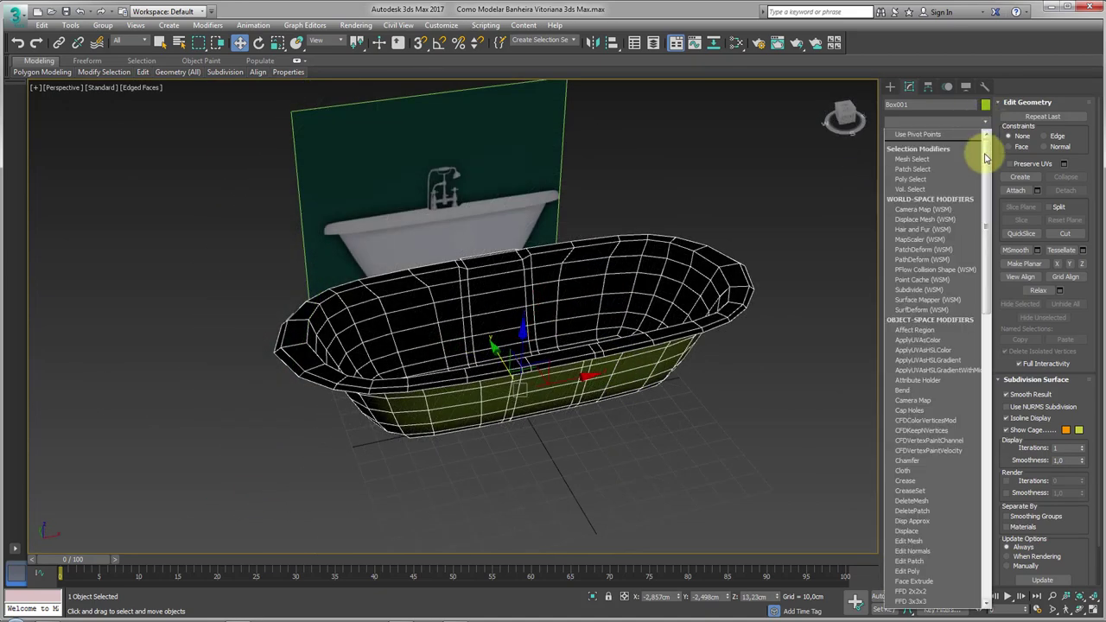
scroll(972, 345, "down", 10)
scroll(974, 466, "down", 5)
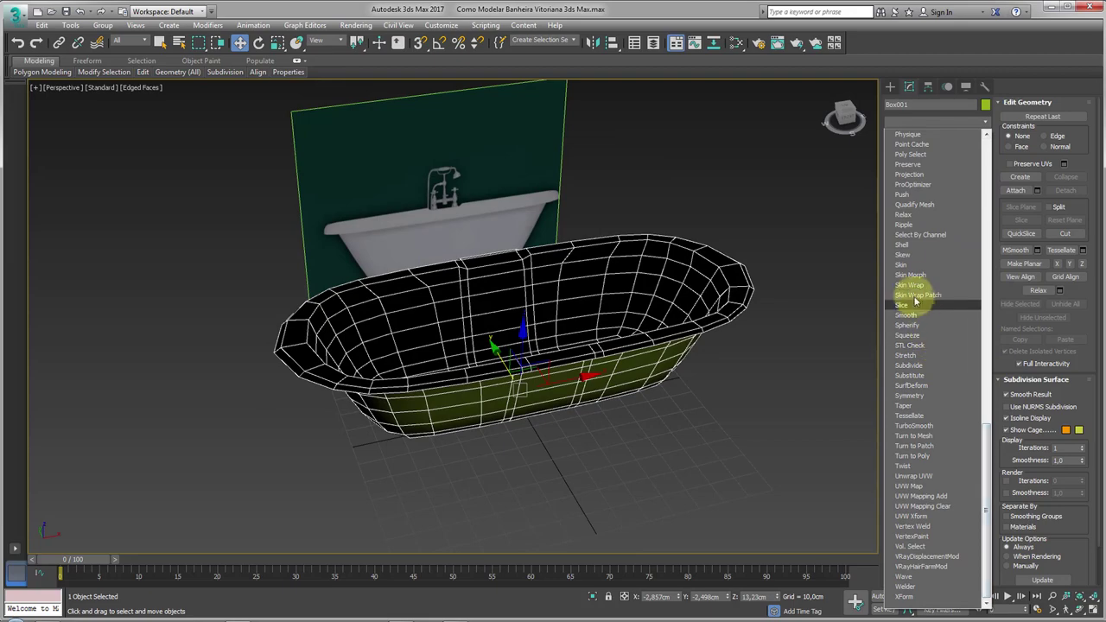
left_click(911, 247)
Pull the vertices at the tub's left end slightly inward.
mouse_move(553, 362)
middle_mouse_down("alt")
mouse_move(600, 422)
mouse_move(528, 361)
mouse_move(511, 308)
mouse_move(661, 320)
middle_mouse_up("alt")
scroll(661, 321, "up", 3)
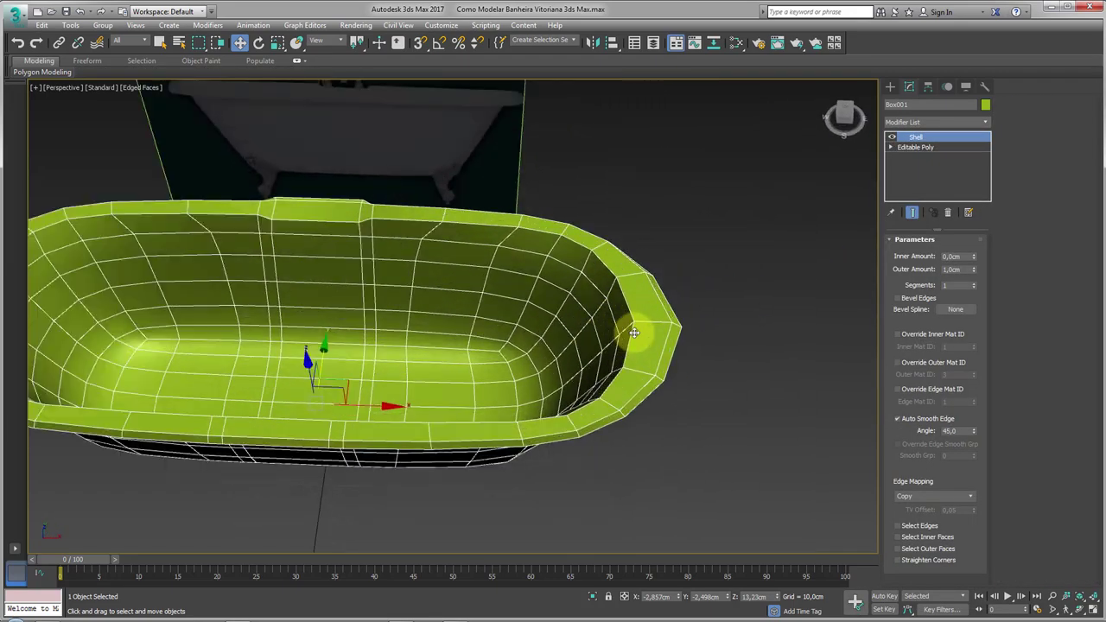
scroll(661, 321, "up", 2)
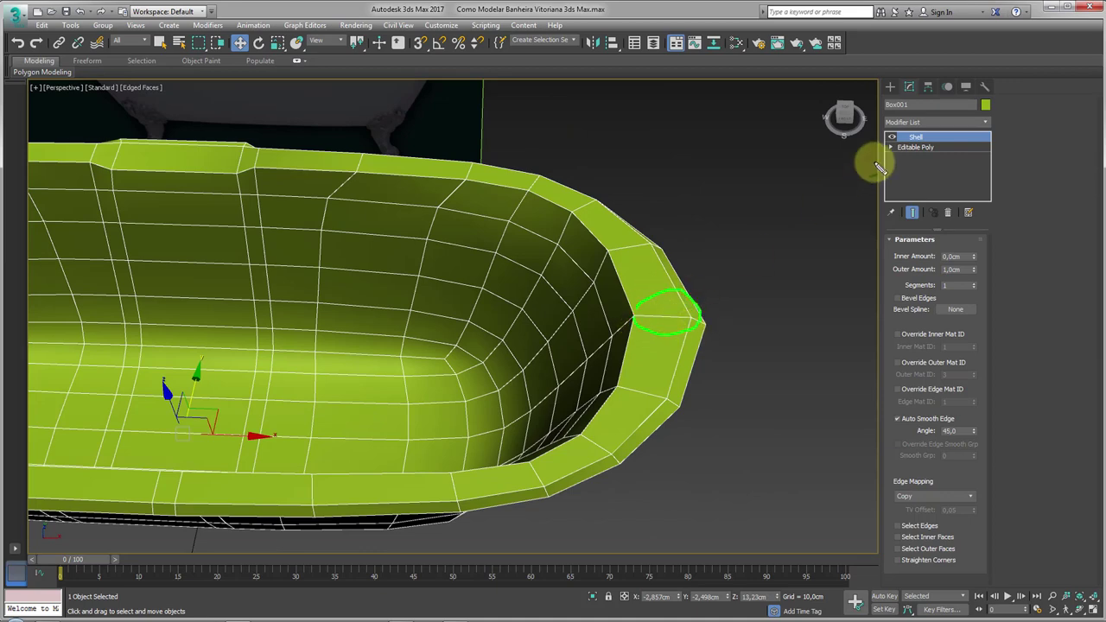
left_click(914, 158)
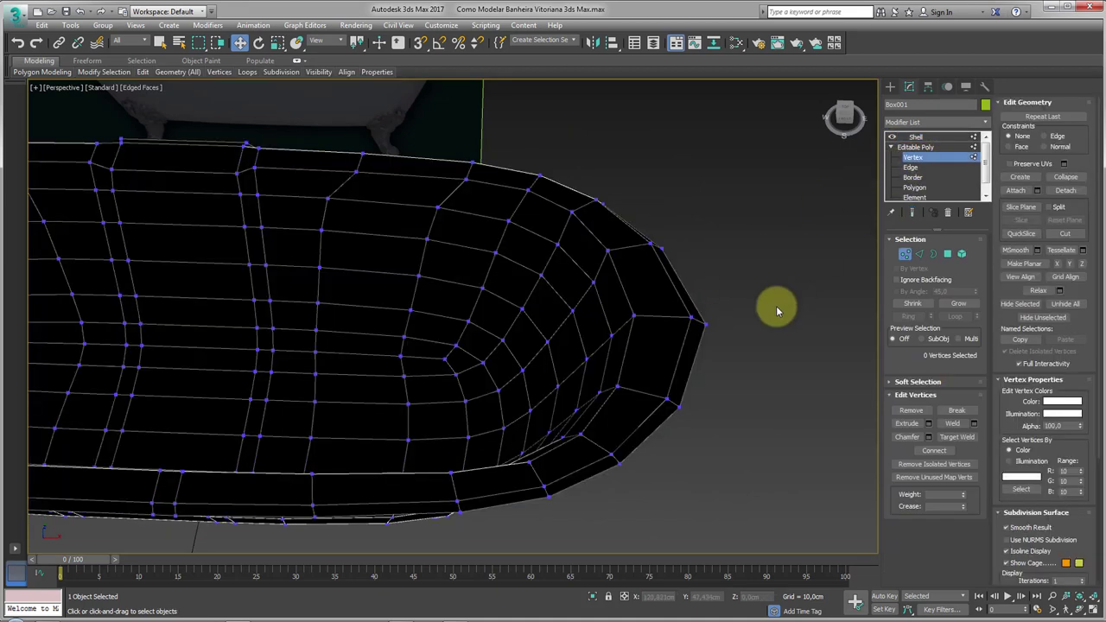
scroll(677, 335, "down", 4)
scroll(733, 320, "down", 3)
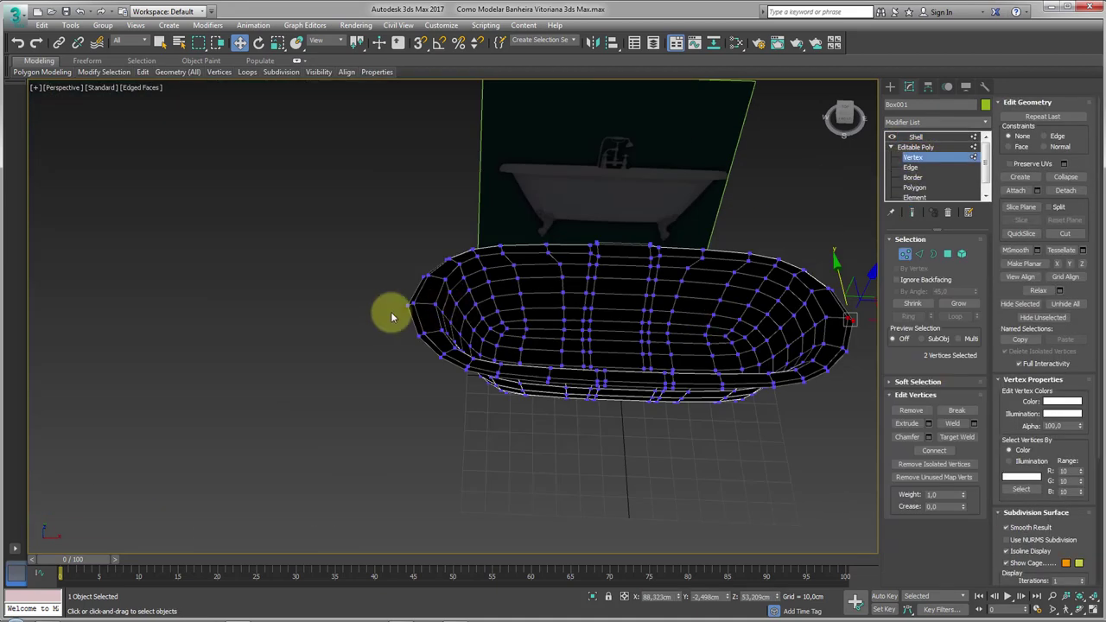
scroll(406, 302, "up", 5)
left_click(418, 300, "ctrl")
middle_click_drag(535, 305, 632, 320, "alt")
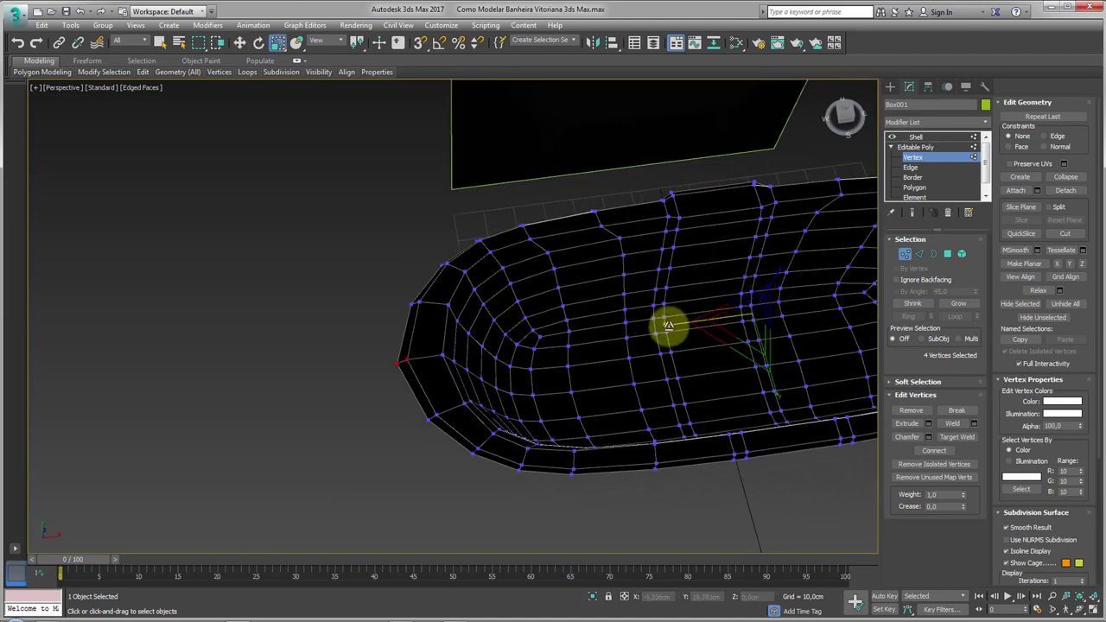
left_click_drag(671, 325, 673, 322)
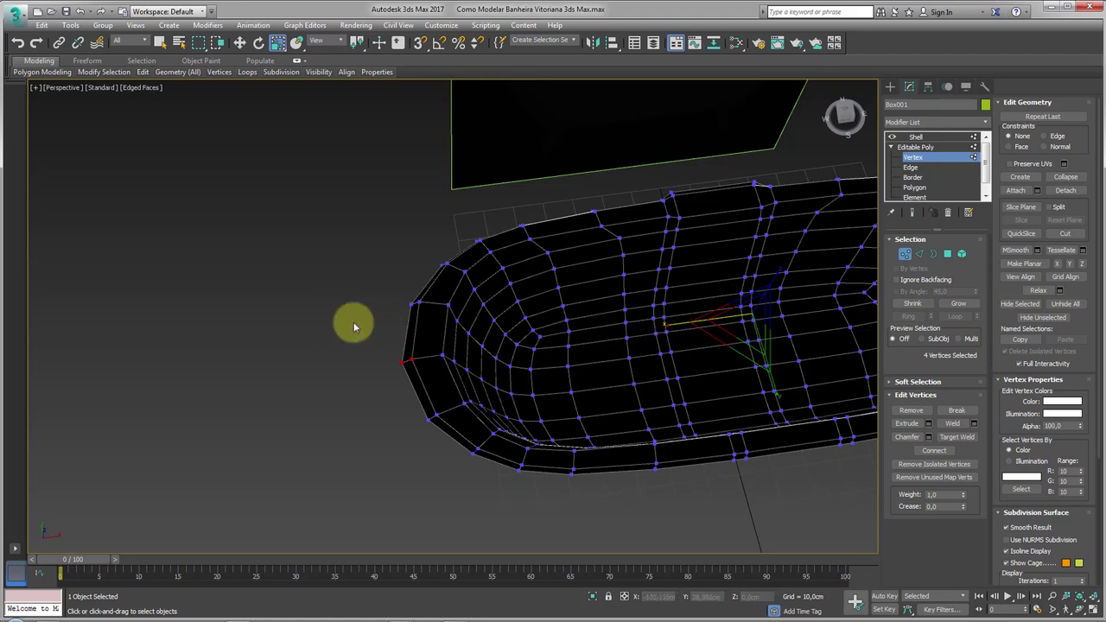
Select the vertices at both tub ends and scale them to about 96% along X.
left_click_drag(340, 315, 423, 293)
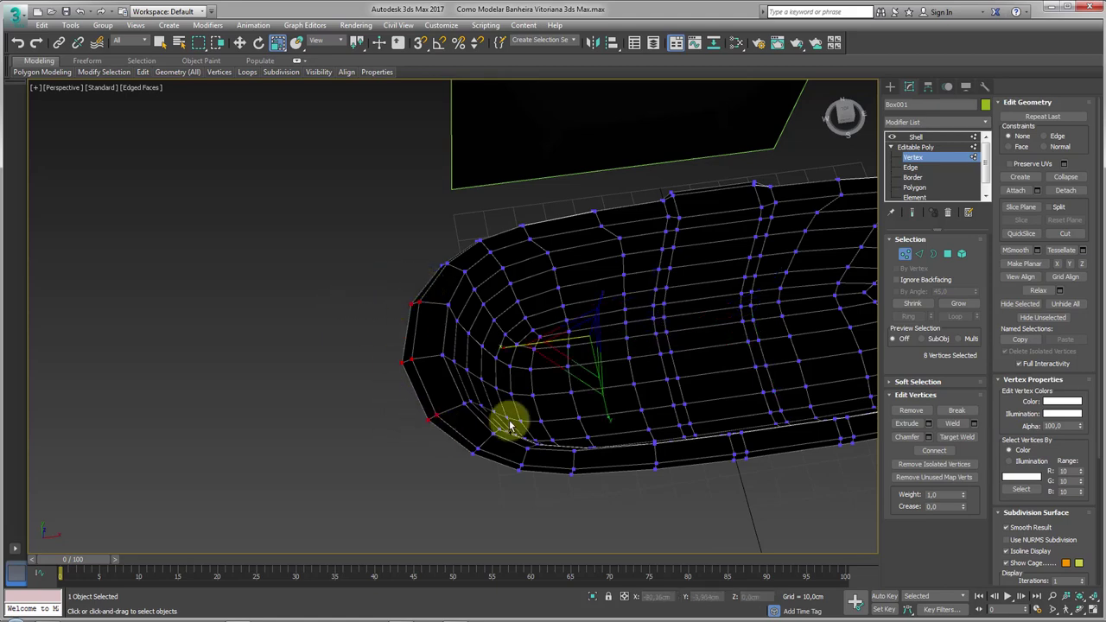
mouse_move(506, 420)
middle_mouse_down("alt")
mouse_move(605, 254)
mouse_move(684, 331)
middle_mouse_up("alt")
left_click_drag(661, 355, 630, 381, "ctrl")
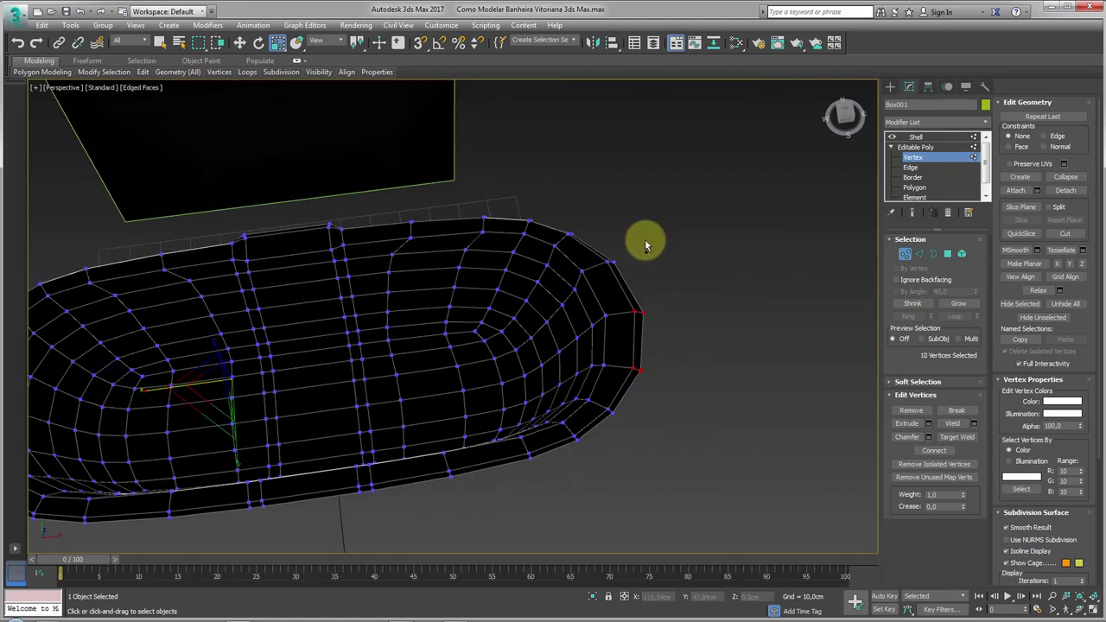
left_click_drag(646, 242, 603, 278, "ctrl")
left_click_drag(210, 369, 210, 370)
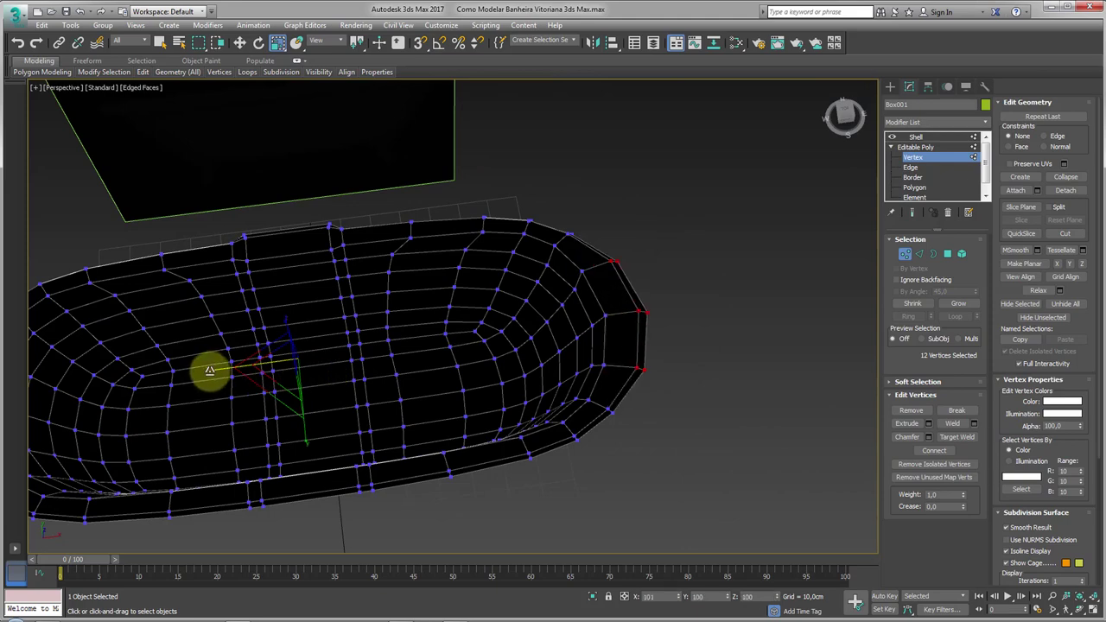
mouse_move(250, 360)
middle_mouse_down("alt")
mouse_move(666, 280)
mouse_move(444, 321)
middle_mouse_up("alt")
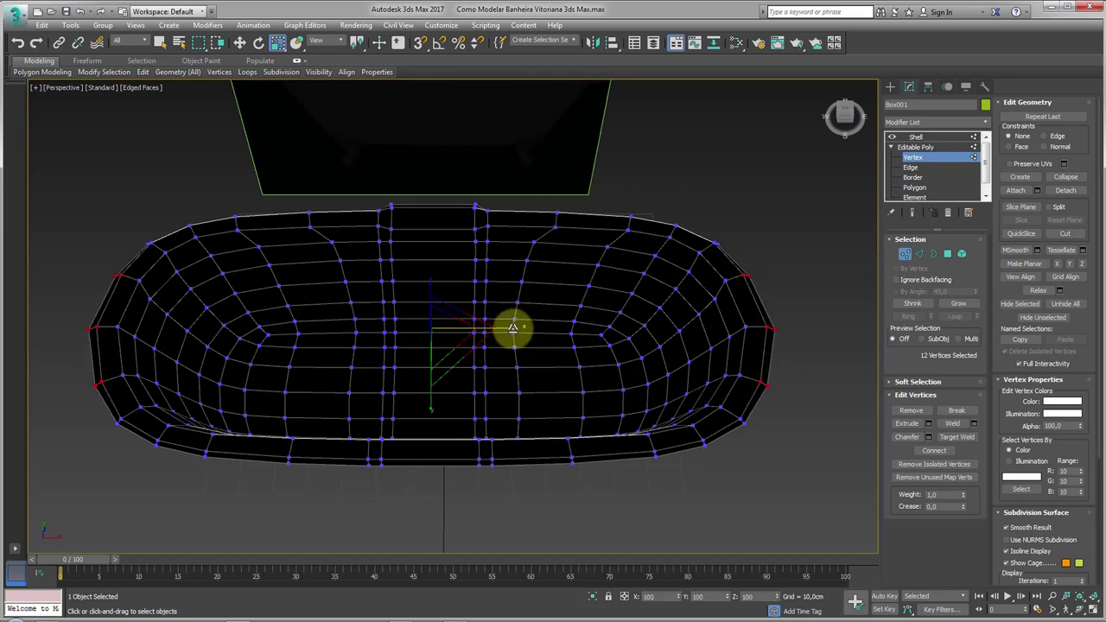
left_click(921, 148)
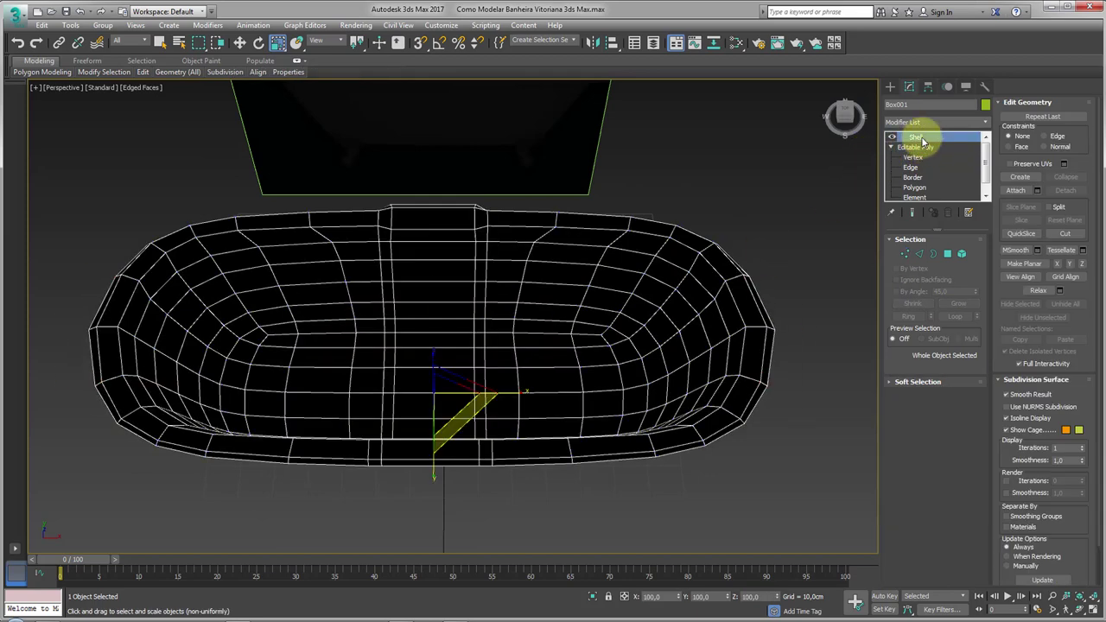
Collapse the shelled tub into an Editable Poly.
left_click(921, 138)
mouse_move(768, 304)
middle_mouse_down("alt")
mouse_move(789, 252)
mouse_move(809, 252)
middle_mouse_up("alt")
right_click(515, 335)
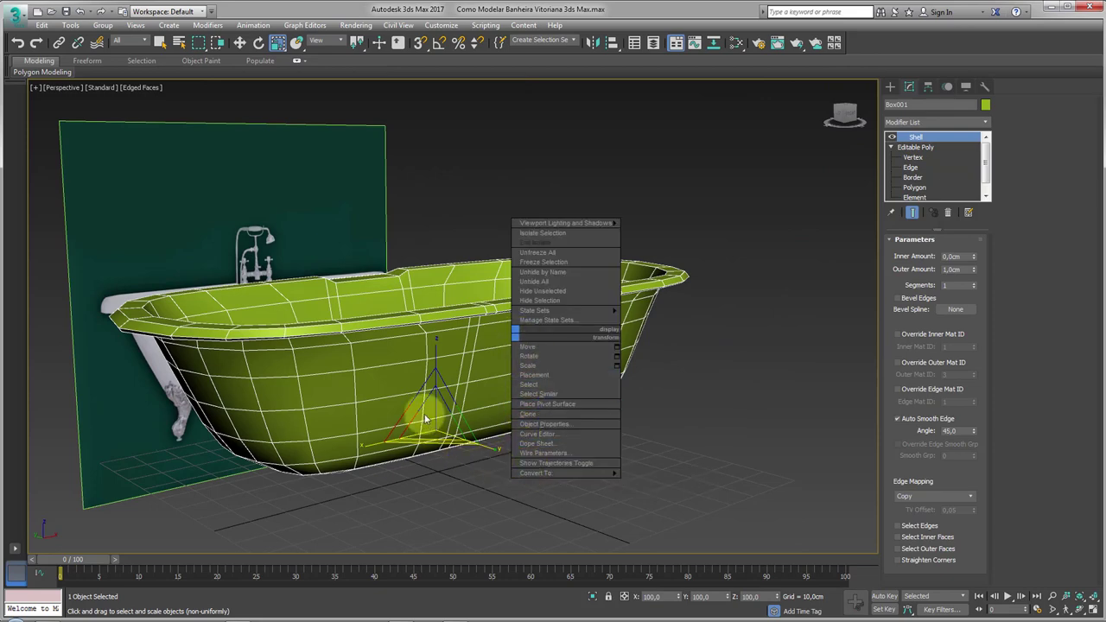
mouse_move(973, 270)
left_mouse_down()
mouse_move(989, 242)
mouse_move(978, 192)
left_mouse_up()
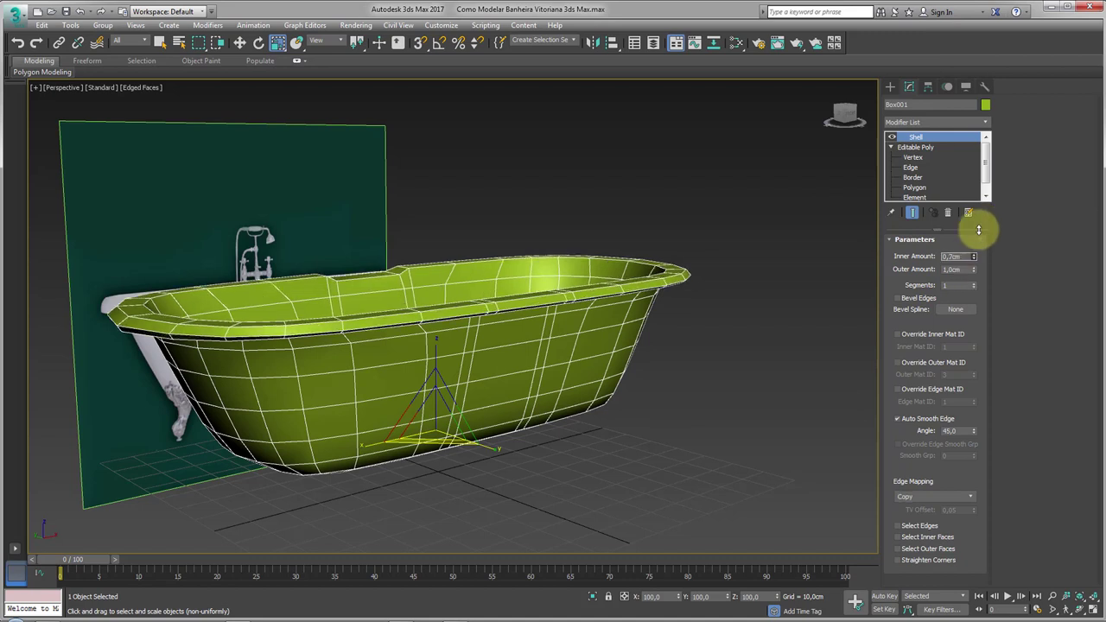
right_click(553, 311)
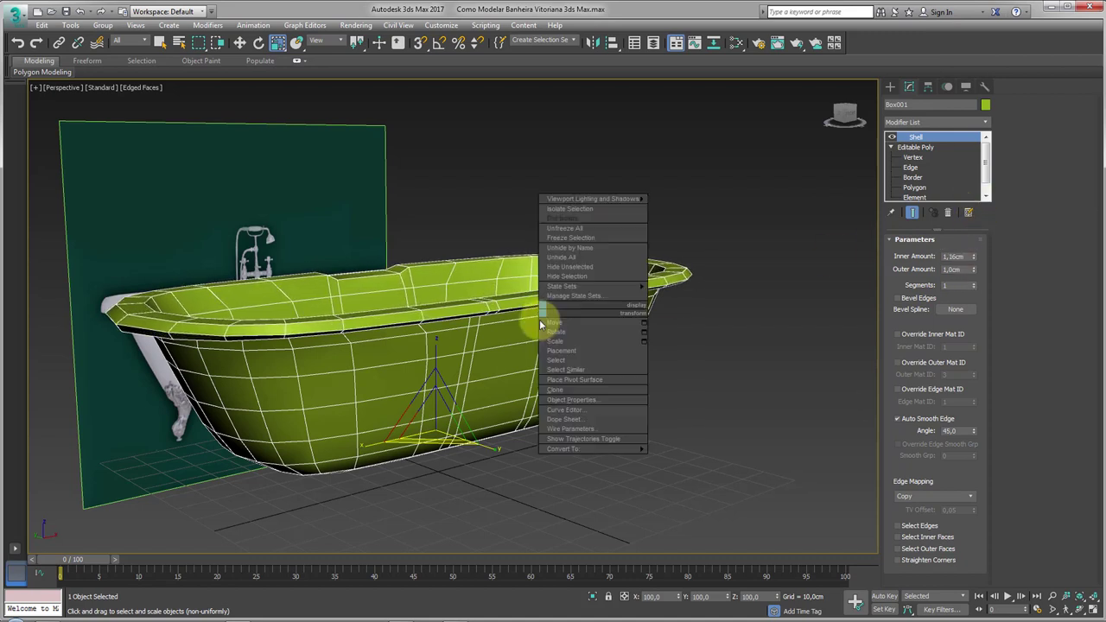
left_click(703, 456)
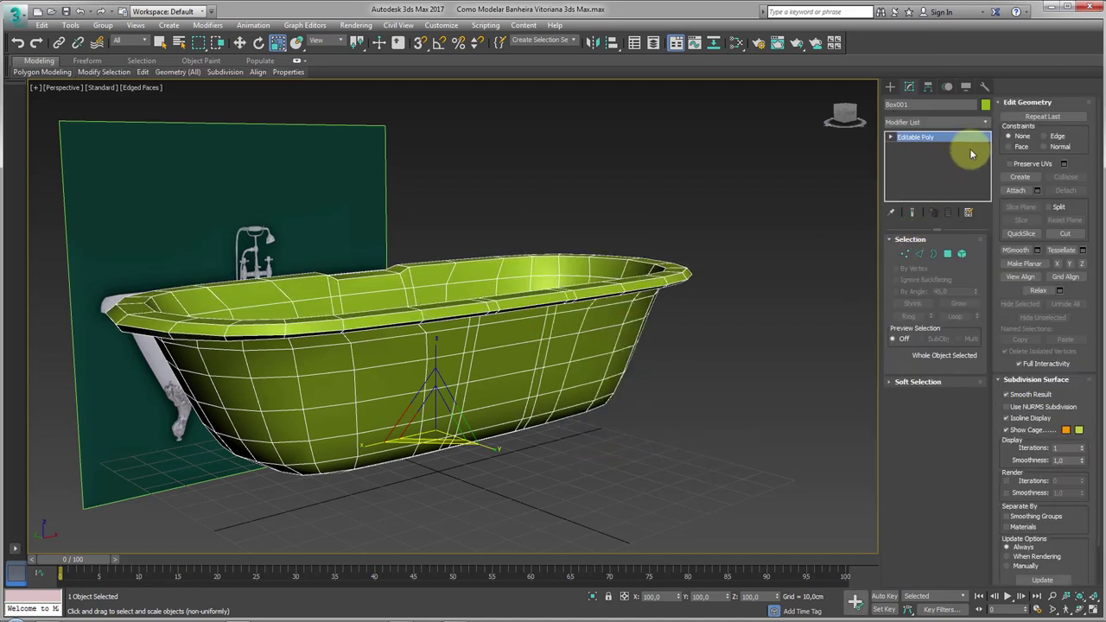
Add TurboSmooth to the tub and hide edged faces with F4 to view the smooth result.
left_click(985, 121)
left_click_drag(986, 235, 965, 493)
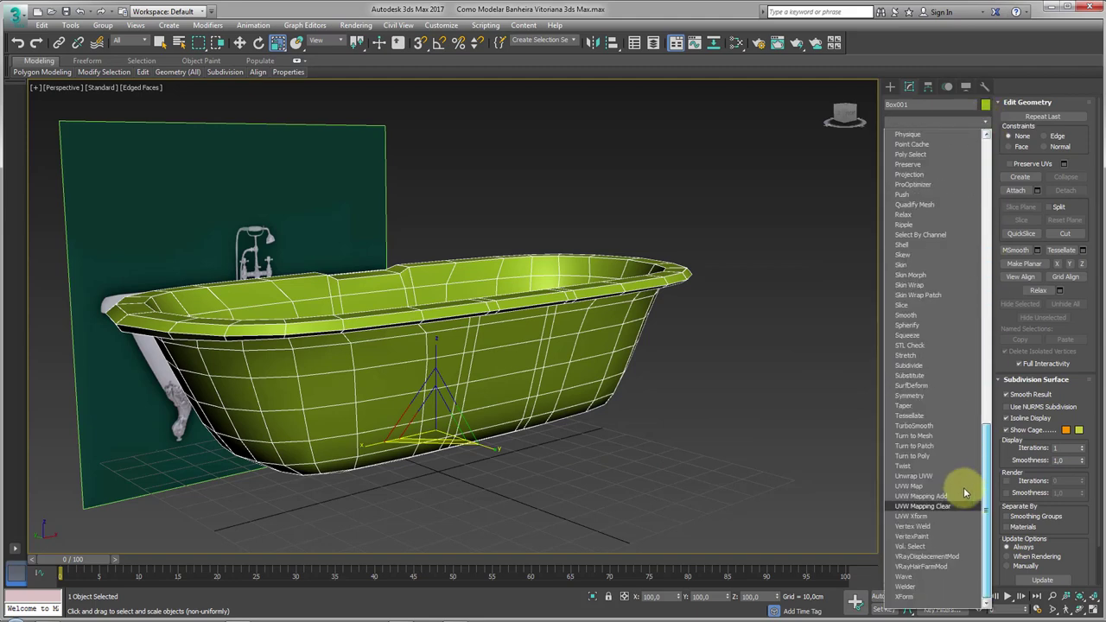
left_click(916, 426)
left_click(685, 378)
key("F4")
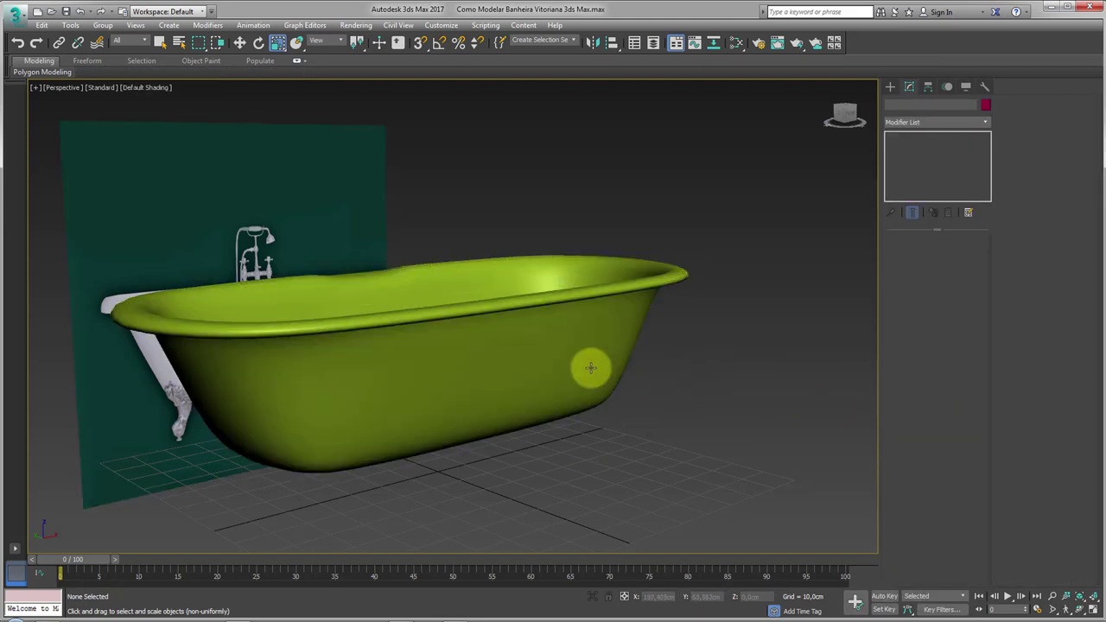
mouse_move(590, 366)
middle_mouse_down("alt")
mouse_move(573, 414)
mouse_move(469, 403)
mouse_move(510, 391)
mouse_move(563, 435)
mouse_move(548, 400)
mouse_move(607, 372)
mouse_move(607, 337)
middle_mouse_up("alt")
scroll(519, 343, "up", 5)
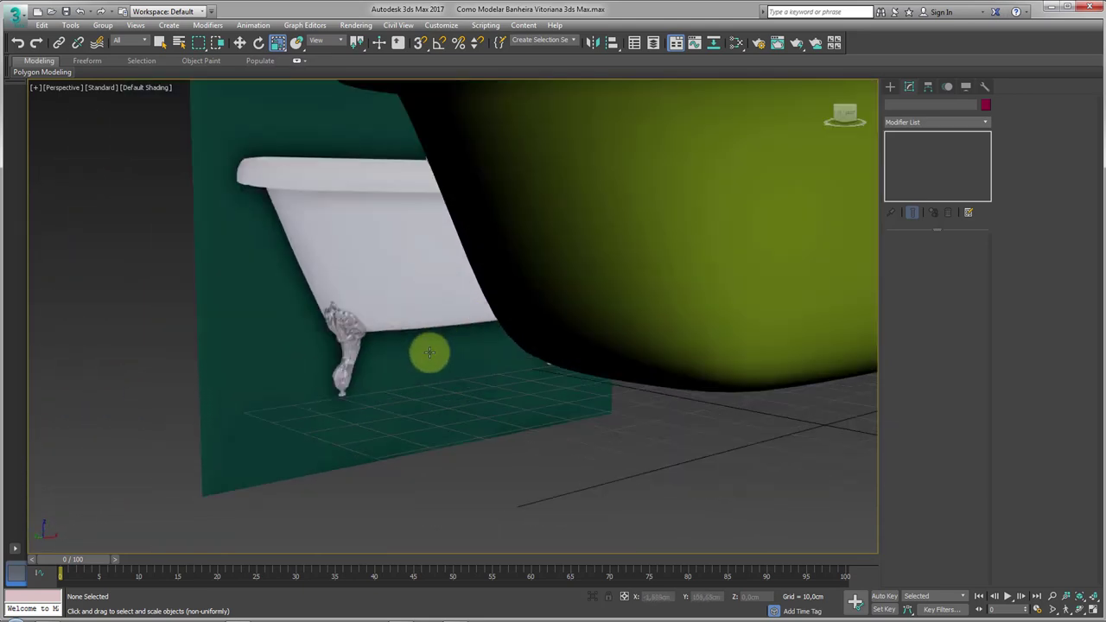
scroll(429, 348, "up", 2)
scroll(259, 308, "down", 5)
scroll(292, 326, "down", 4)
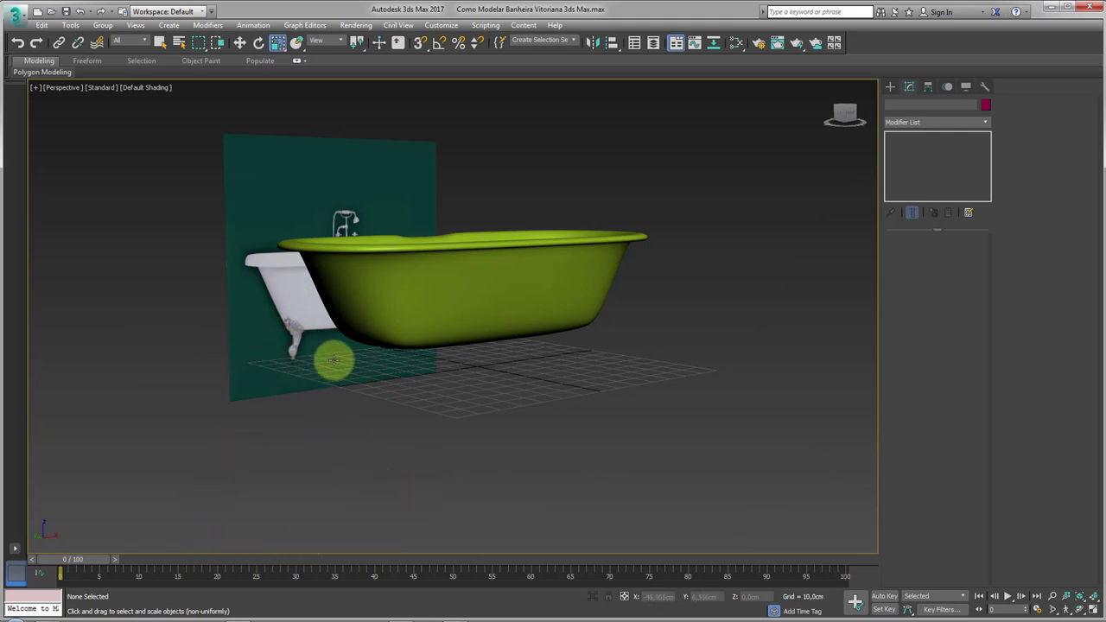
Browse the banheira reference photos to the claw-foot image in banheira (6), then minimize the viewer.
left_click(455, 616)
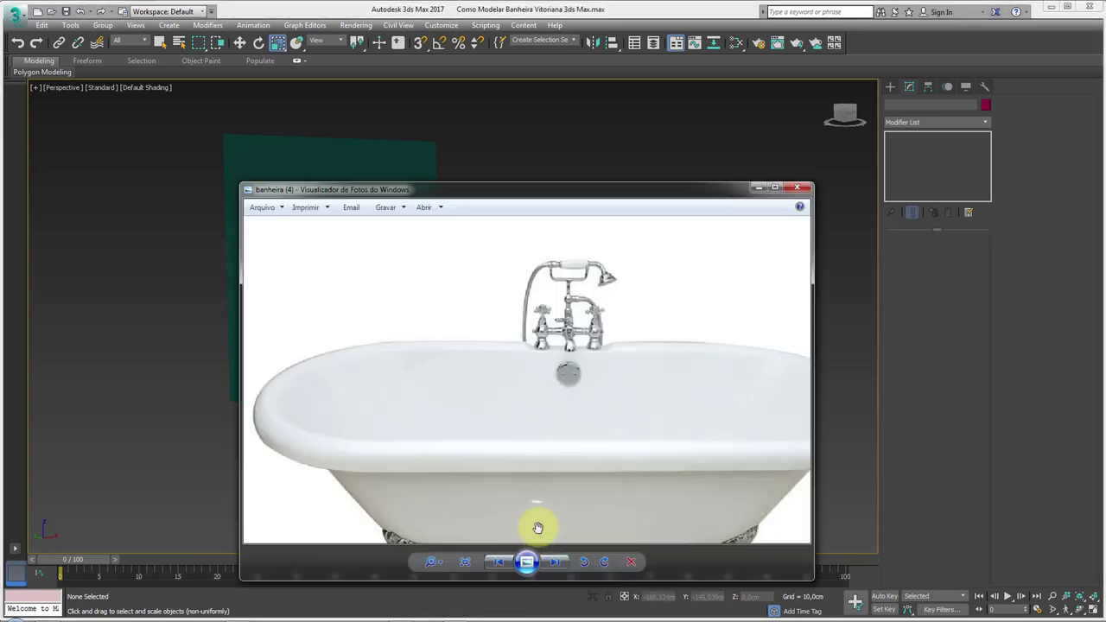
left_click(566, 562)
left_click(559, 564)
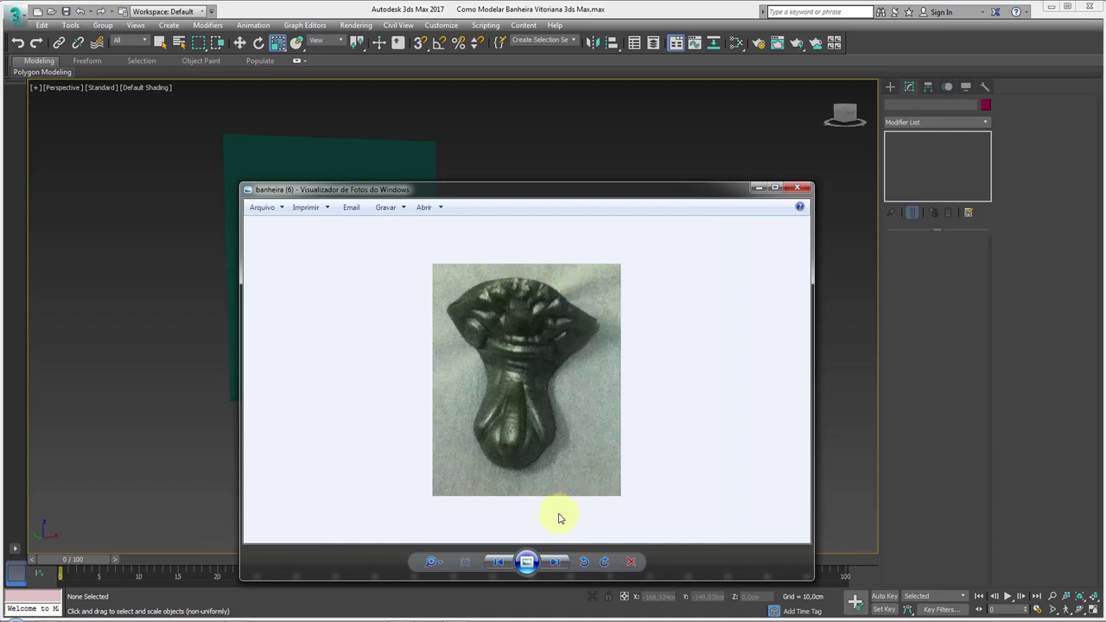
left_click(506, 563)
left_click(506, 563)
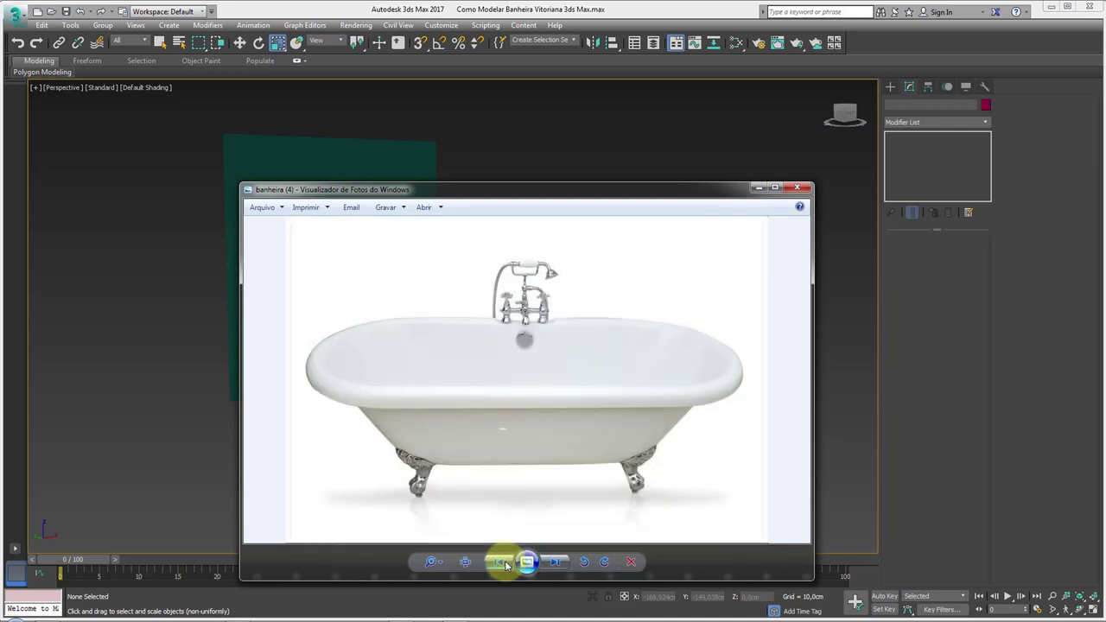
left_click(556, 563)
left_click(554, 564)
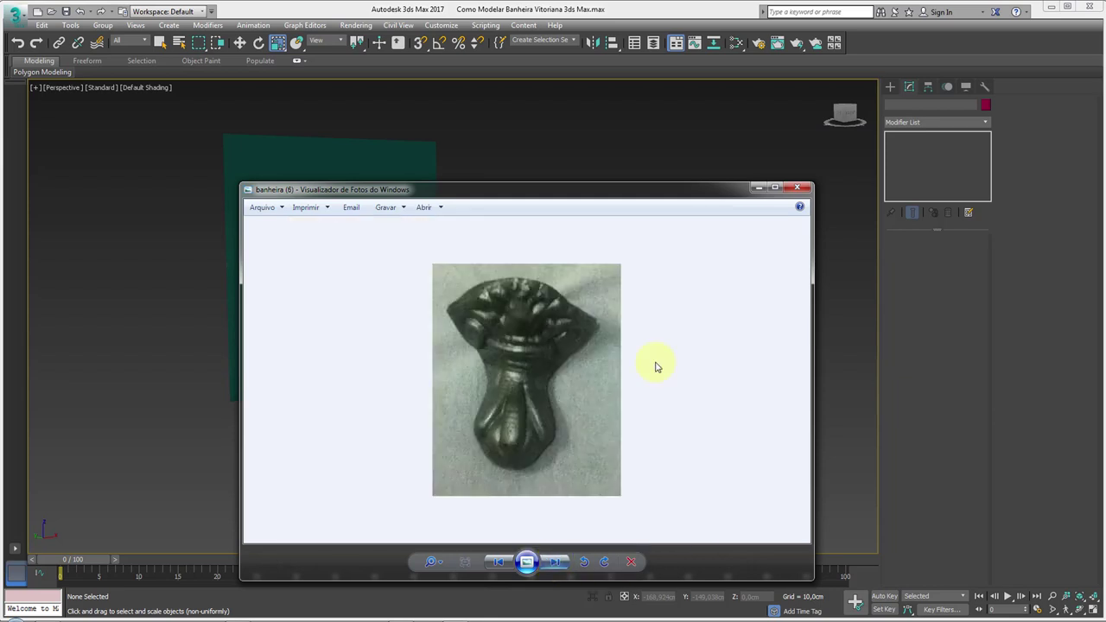
left_click(759, 188)
Draw a small box in front of the tub and convert it to an Editable Poly.
middle_click_drag(692, 298, 671, 324, "alt")
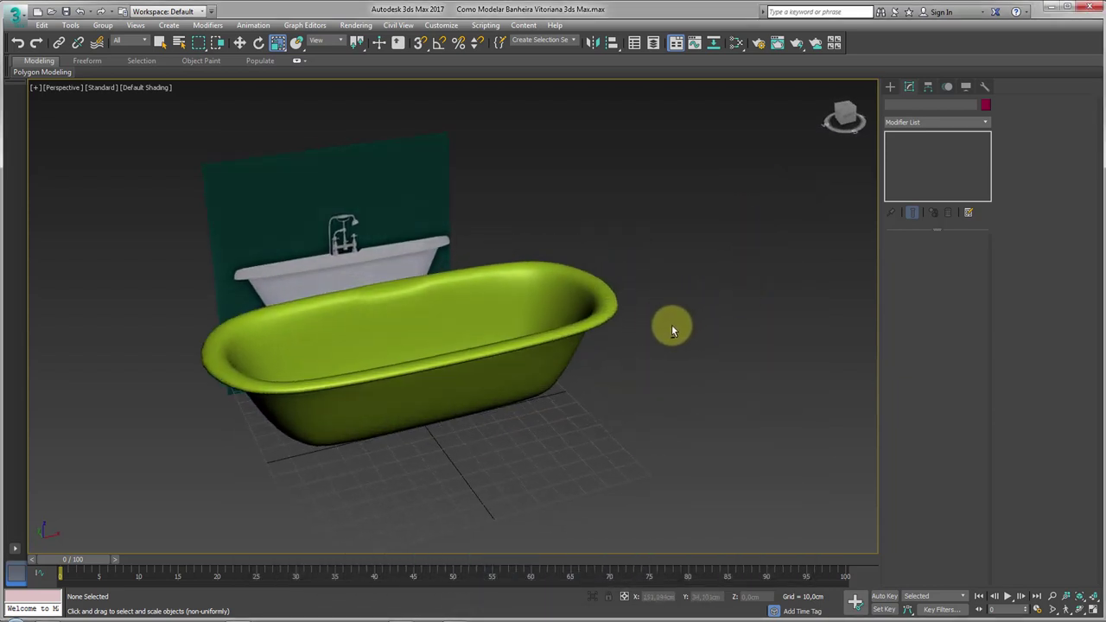
left_click(898, 85)
left_click(912, 159)
middle_click_drag(488, 520, 488, 421)
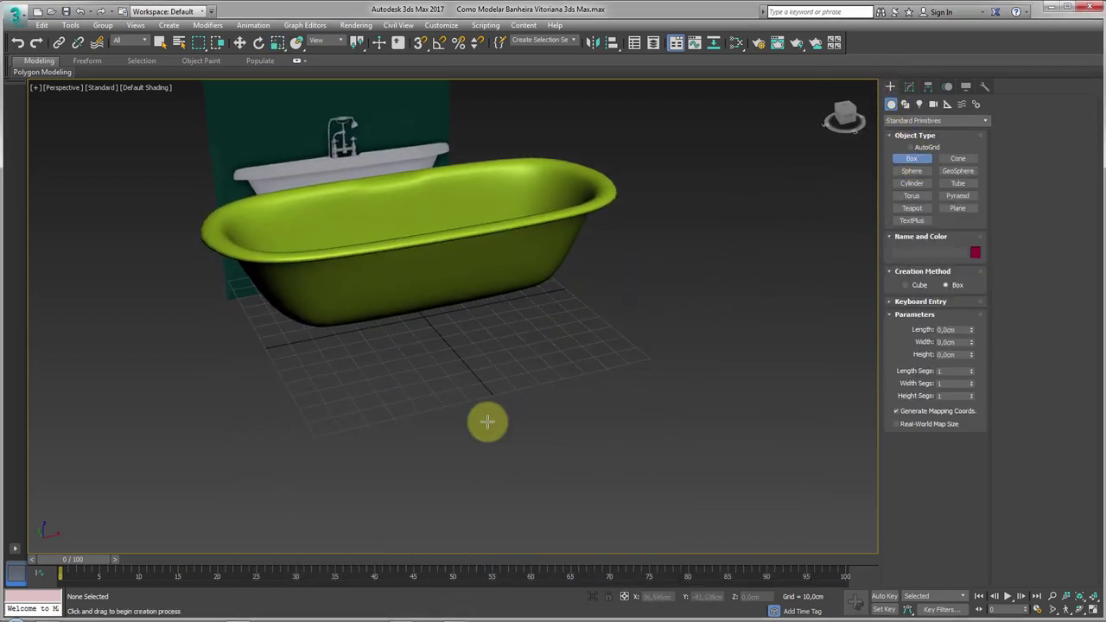
left_click_drag(502, 424, 512, 427)
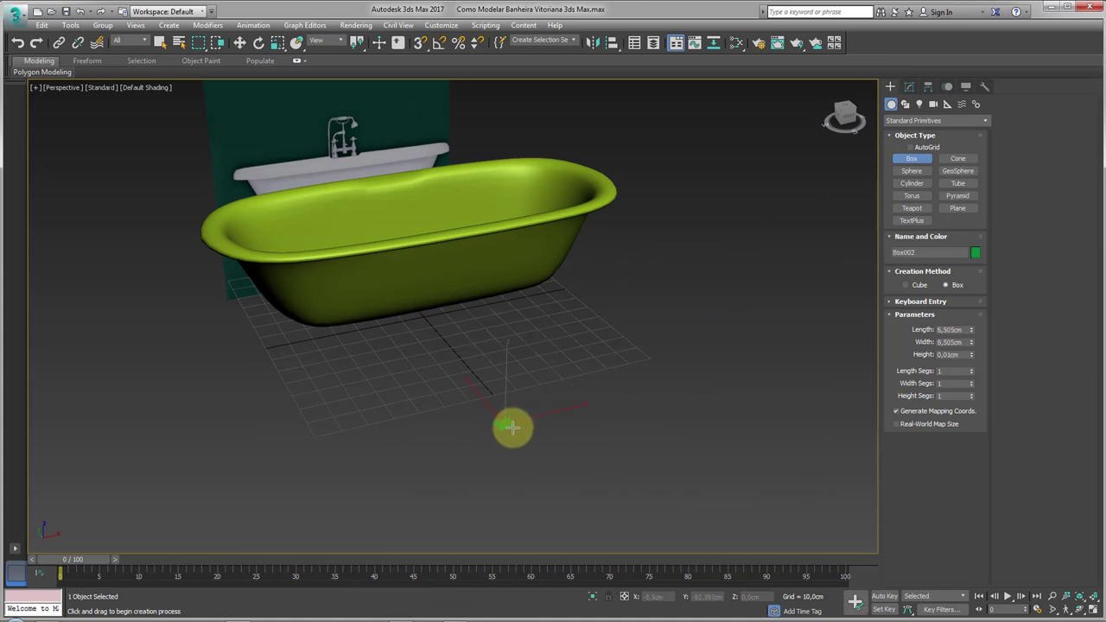
right_click(519, 383)
scroll(513, 360, "up", 3)
scroll(513, 360, "up", 2)
right_click(517, 359)
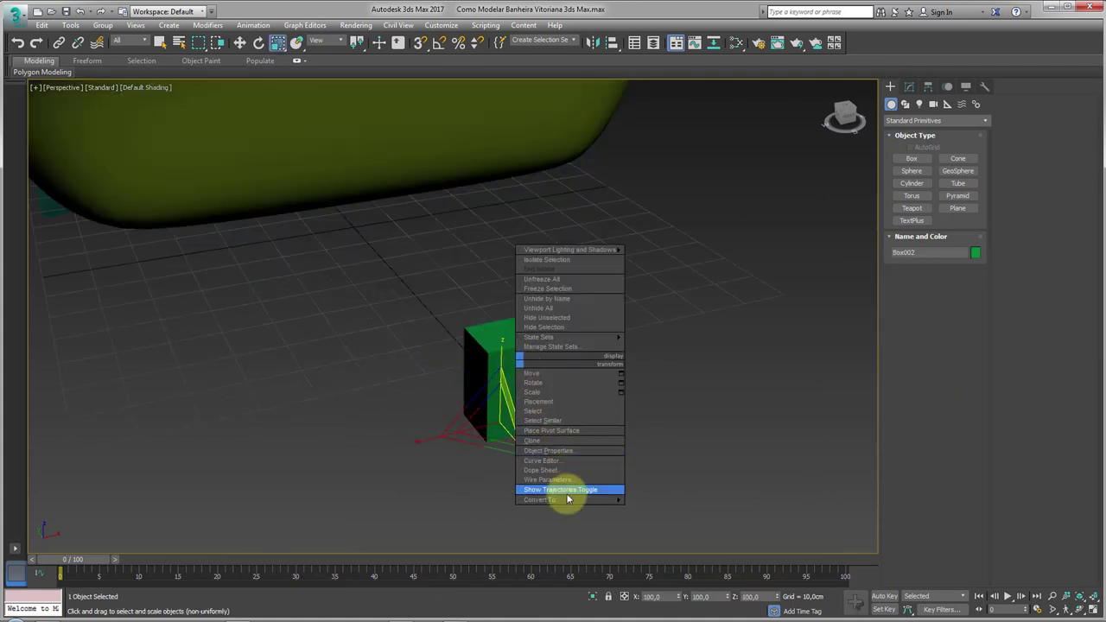
mouse_move(561, 500)
left_click(652, 510)
key("F4")
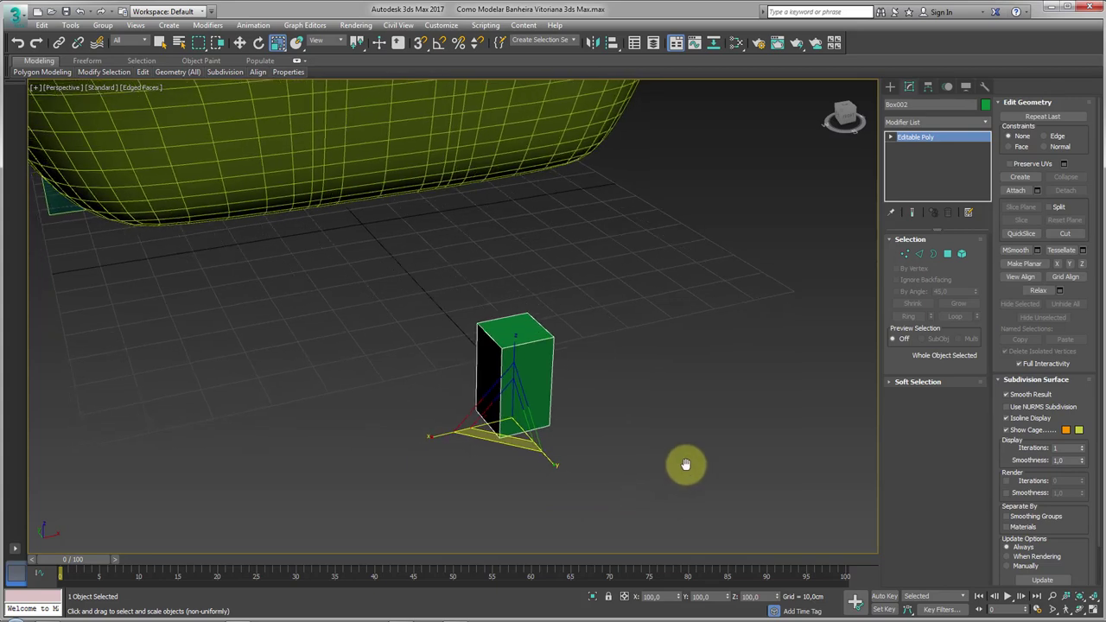
Extrude the box's top face upward and push a lower side face to reshape it.
left_click(948, 253)
left_click(554, 339)
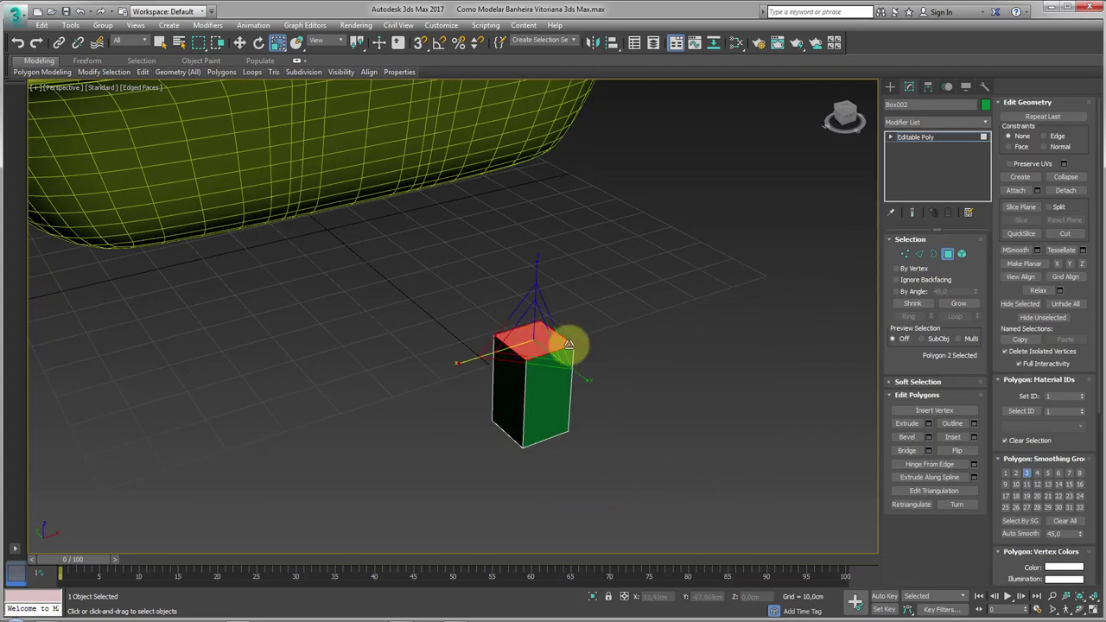
left_click(907, 422)
mouse_move(543, 344)
left_mouse_down()
mouse_move(547, 294)
mouse_move(562, 314)
left_mouse_up()
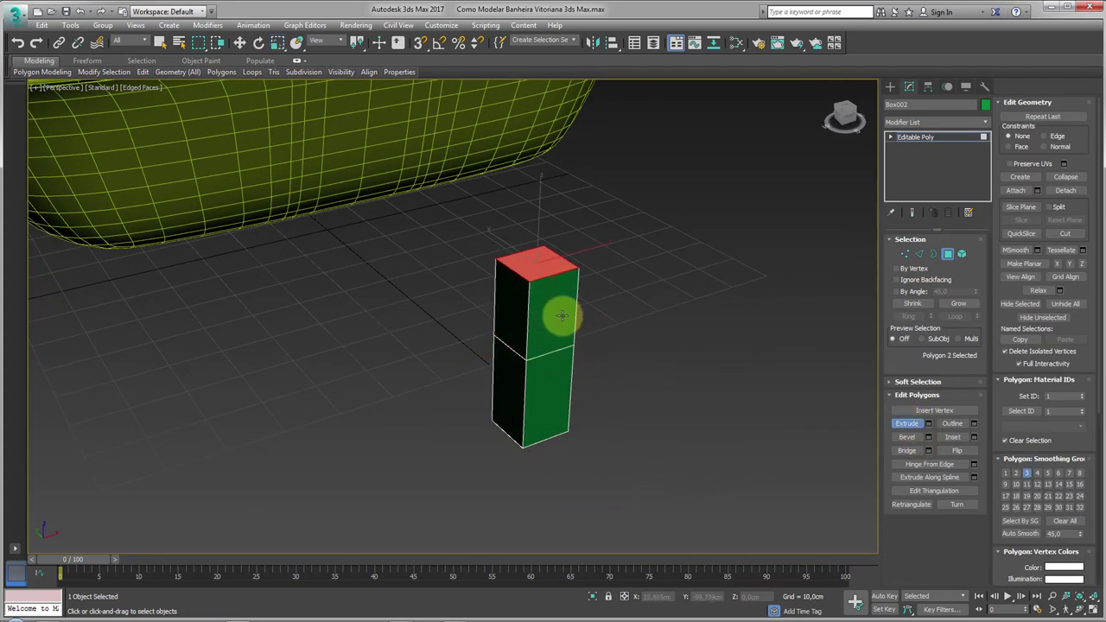
left_click(562, 383)
key("w")
middle_click_drag(613, 440, 582, 425, "alt")
left_click_drag(507, 377, 527, 388)
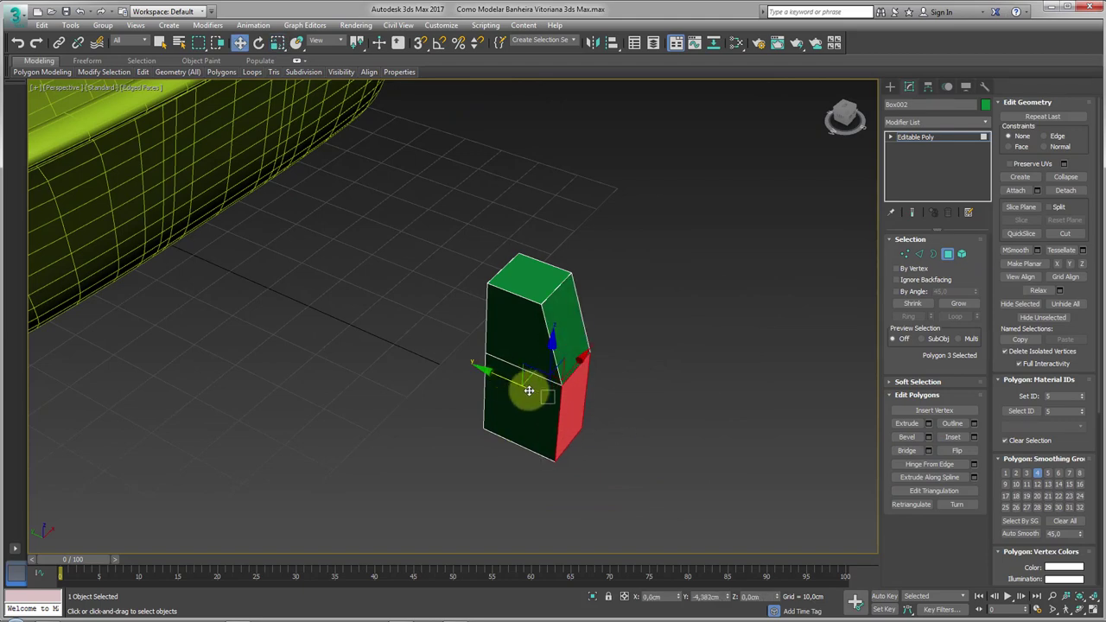
mouse_move(648, 420)
middle_mouse_down("alt")
mouse_move(590, 391)
mouse_move(614, 394)
middle_mouse_up("alt")
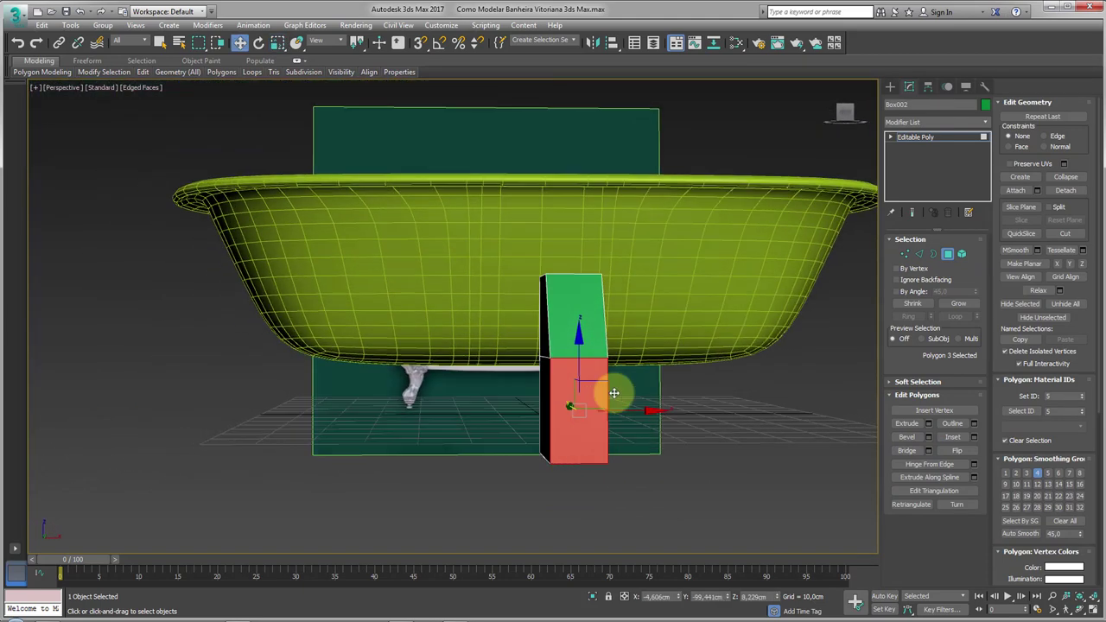
Scale the middle edge ring so the box's upper half tapers.
left_click(924, 255)
mouse_move(702, 432)
middle_mouse_down("alt")
mouse_move(682, 454)
mouse_move(673, 442)
mouse_move(693, 446)
mouse_move(711, 415)
middle_mouse_up("alt")
middle_click_drag(675, 450, 719, 305, "alt")
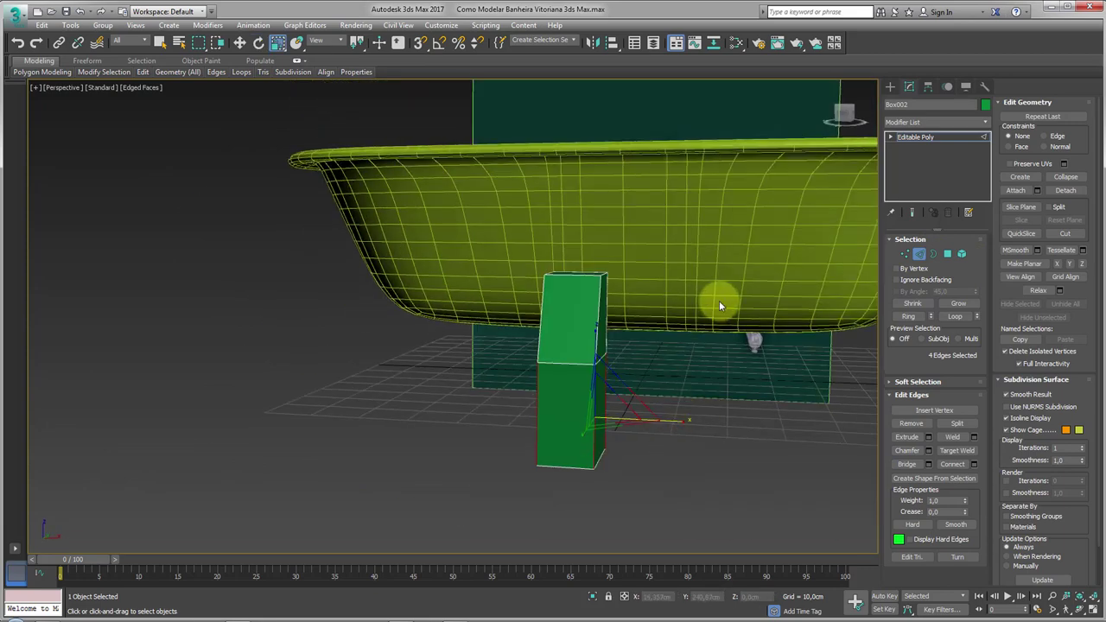
left_click(355, 83)
mouse_move(653, 412)
left_mouse_down()
mouse_move(684, 415)
mouse_move(656, 425)
left_mouse_up()
middle_click_drag(657, 424, 864, 346, "alt")
Select three lower faces of the box and move them outward.
left_click(947, 253)
left_click(593, 424)
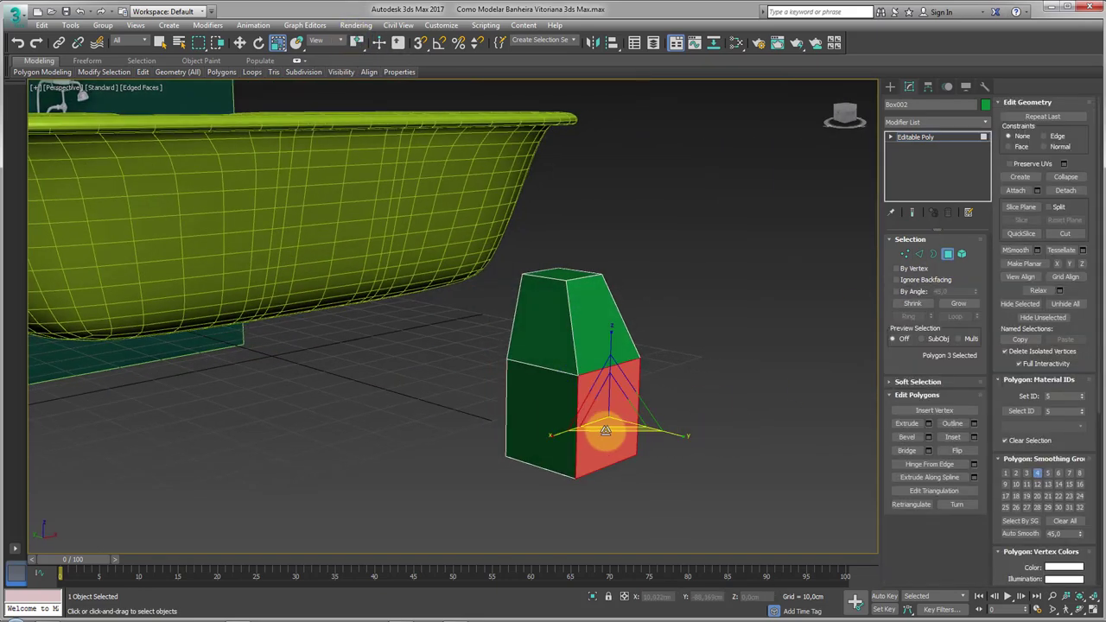
left_click(562, 424, "ctrl")
middle_click_drag(562, 424, 588, 424, "alt")
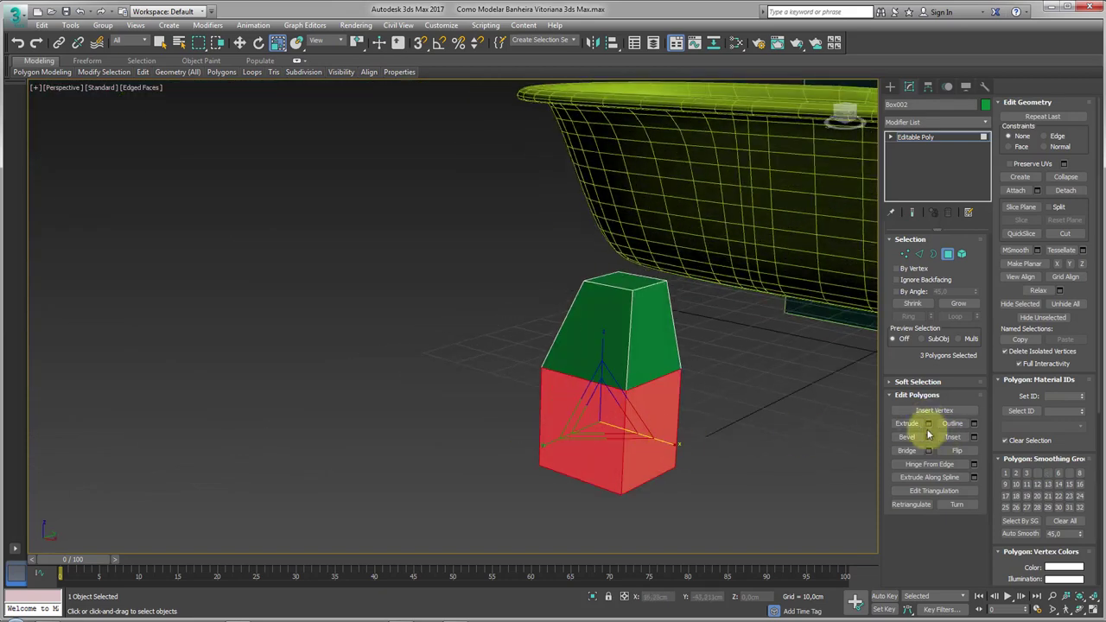
left_click_drag(682, 436, 651, 400)
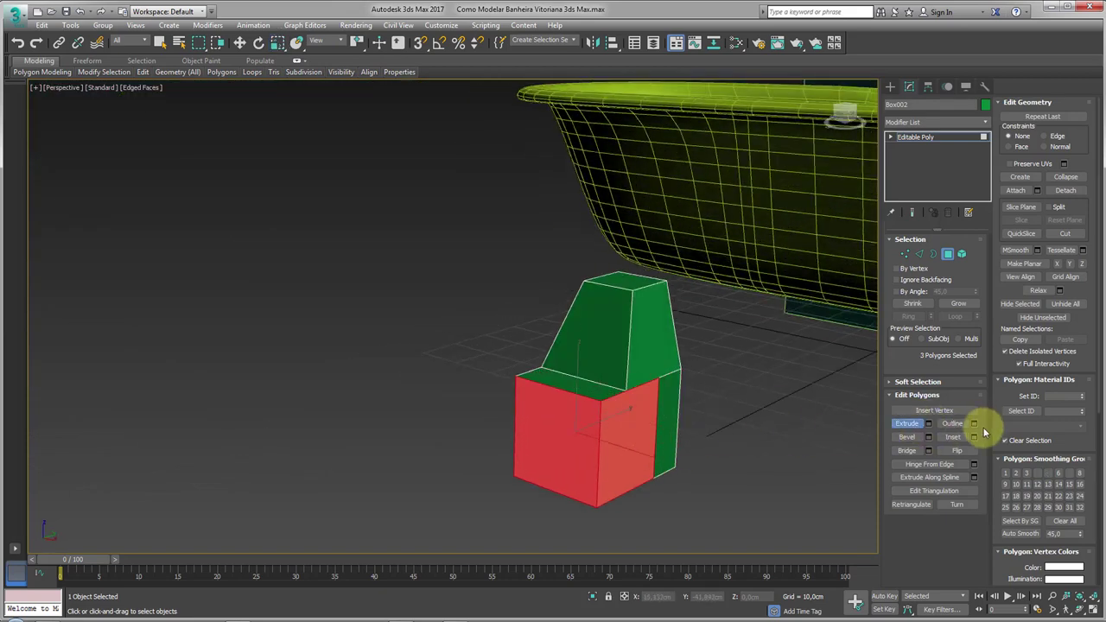
Undo the stray face move and extrude the selected faces by 8.302 cm.
key("ctrl+z")
left_click(929, 424)
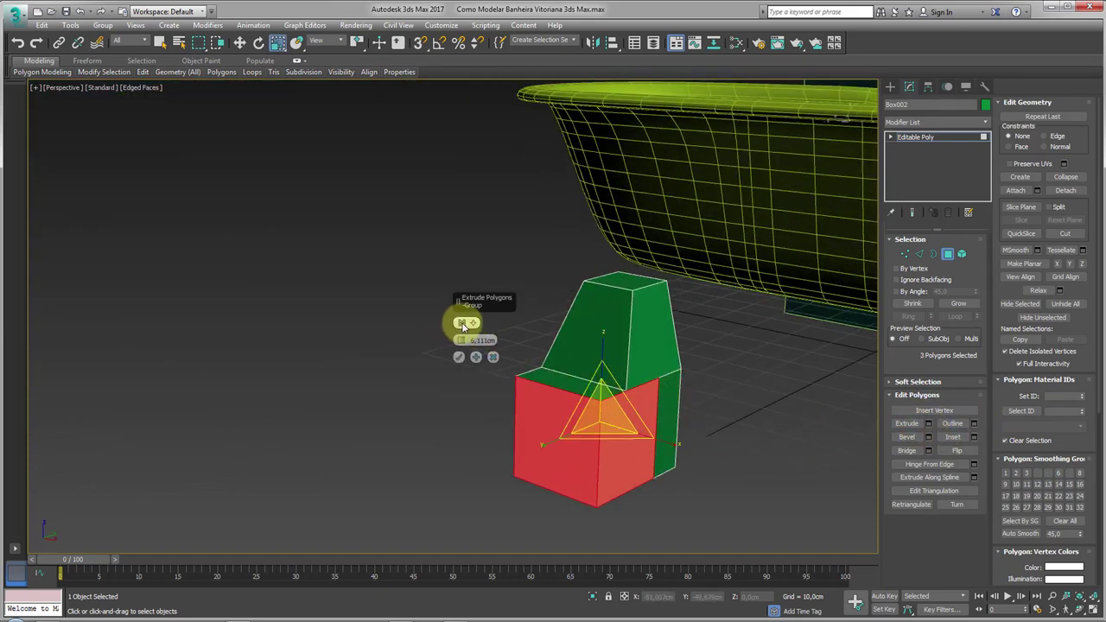
left_click_drag(465, 340, 470, 333)
left_click(459, 358)
middle_click_drag(605, 432, 872, 268, "alt")
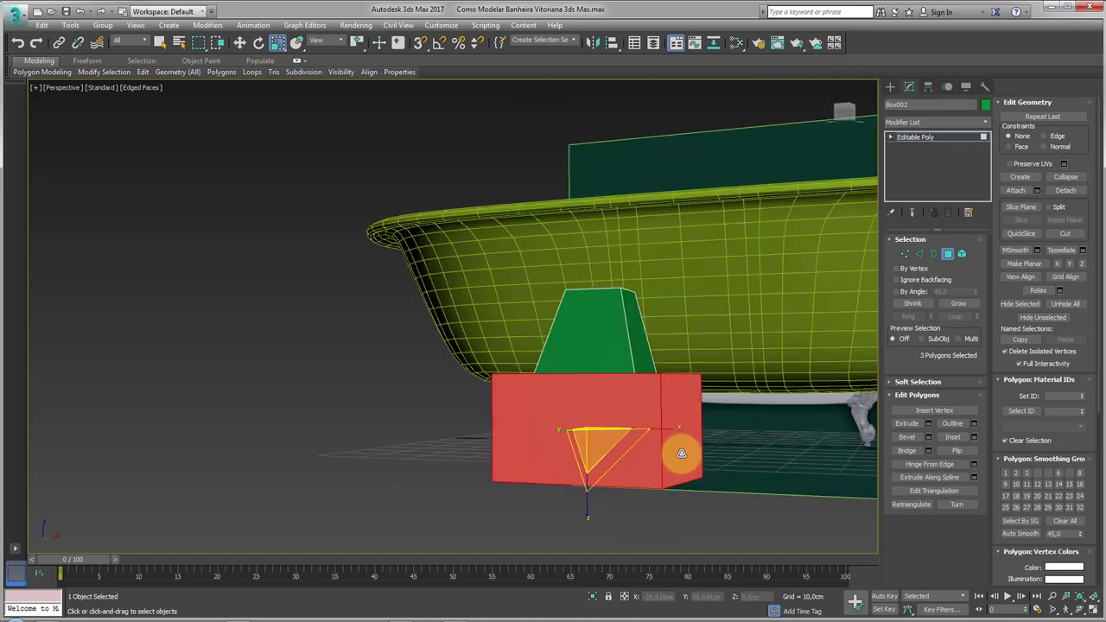
Lower the box's top edge loop to bevel the top of the foot.
left_click(916, 256)
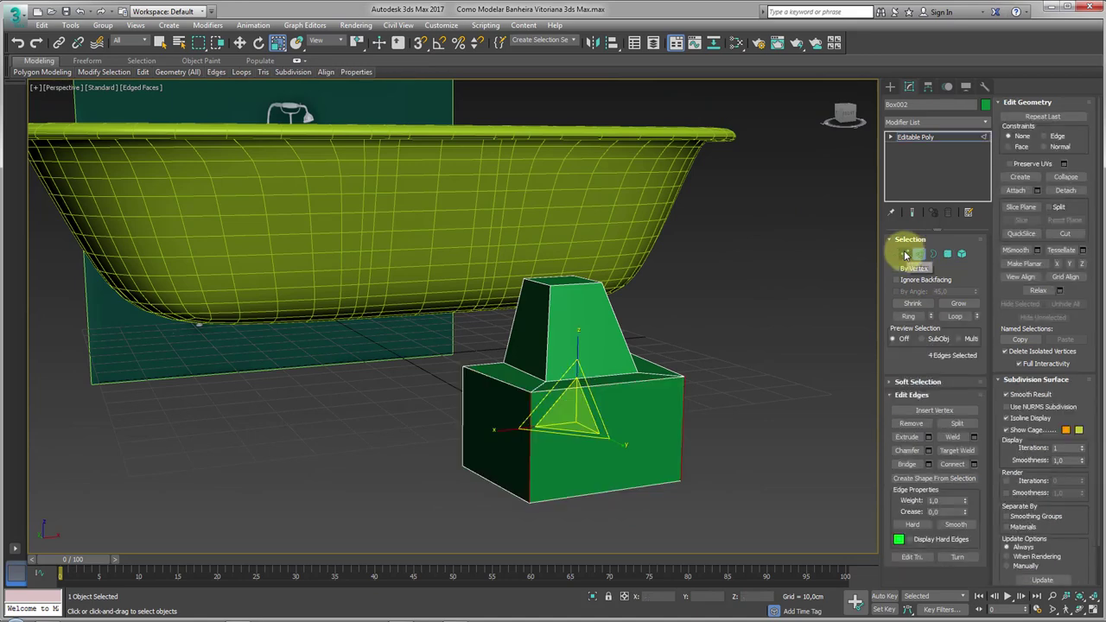
middle_click_drag(738, 369, 694, 356, "alt")
left_click(921, 254)
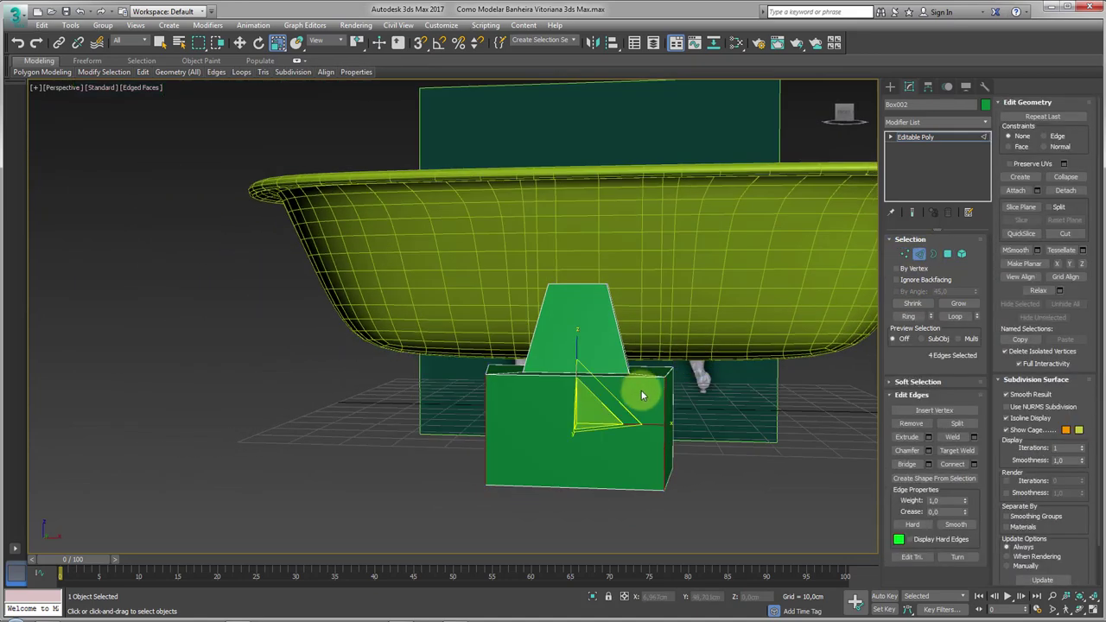
double_click(617, 370)
key("w")
left_click_drag(580, 322, 576, 362)
mouse_move(577, 362)
middle_mouse_down("alt")
mouse_move(672, 419)
mouse_move(597, 433)
mouse_move(592, 529)
mouse_move(617, 403)
middle_mouse_up("alt")
Tilt the foot's top face by rotating it.
left_click(948, 254)
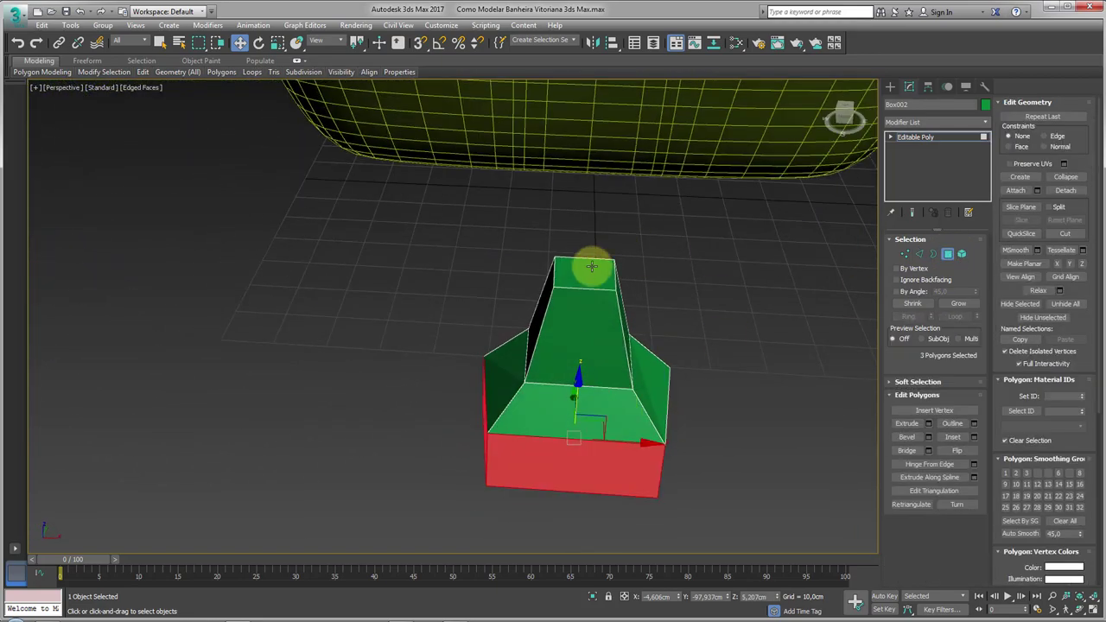
left_click(591, 270)
key("e")
left_click_drag(624, 280, 686, 279)
mouse_move(686, 279)
middle_mouse_down("alt")
mouse_move(642, 391)
mouse_move(656, 372)
middle_mouse_up("alt")
key("r")
Connect a ring of middle edges up the column and push them outward to shape the foot.
left_click(919, 253)
middle_click_drag(600, 264, 582, 499, "alt")
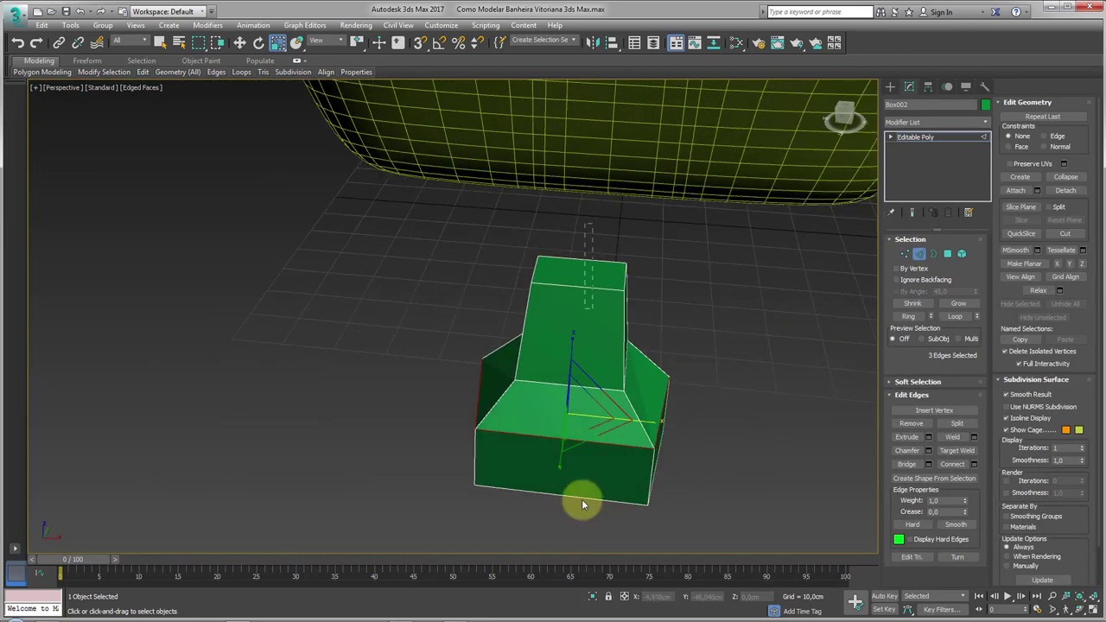
left_click(582, 498)
left_click(974, 464)
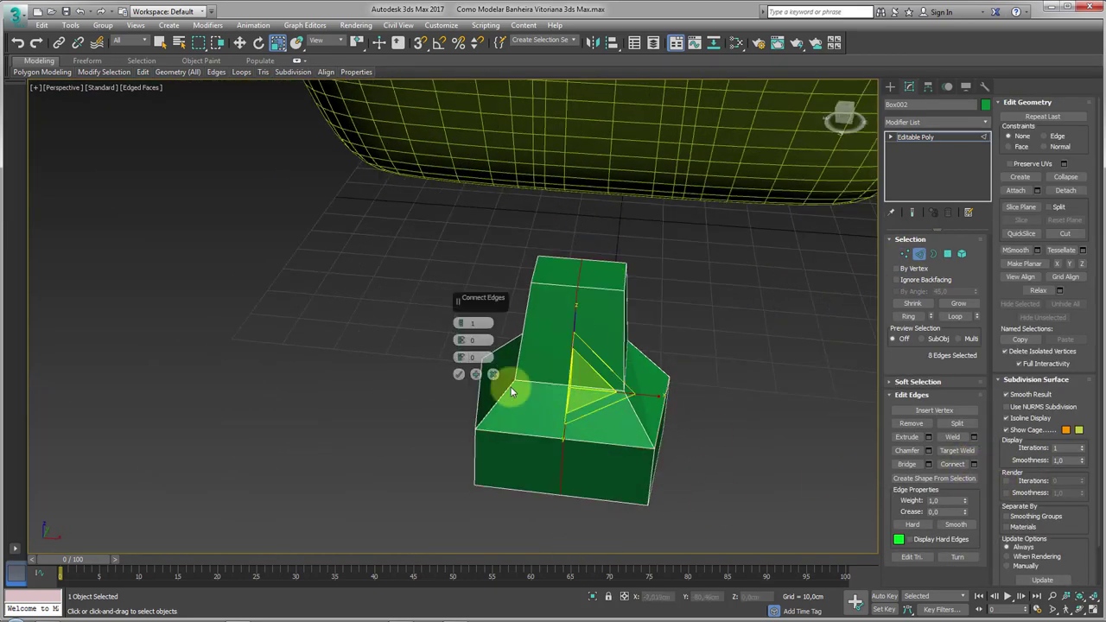
left_click(450, 370)
mouse_move(450, 370)
middle_mouse_down("alt")
mouse_move(588, 519)
mouse_move(656, 476)
mouse_move(459, 274)
middle_mouse_up("alt")
left_click(644, 415)
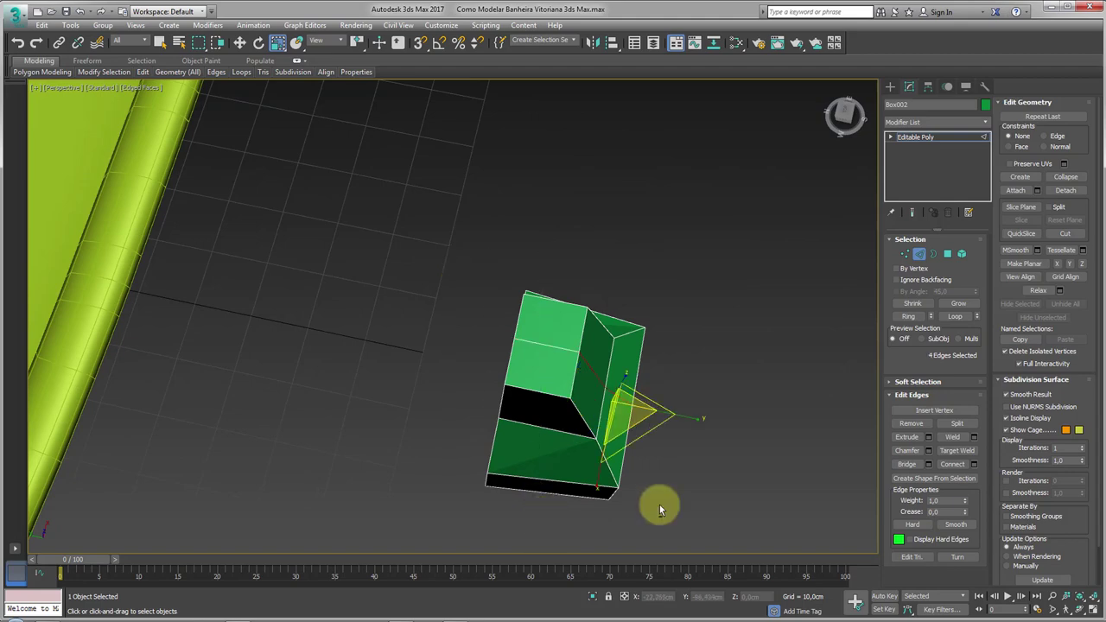
key("w")
left_click_drag(549, 392, 585, 395)
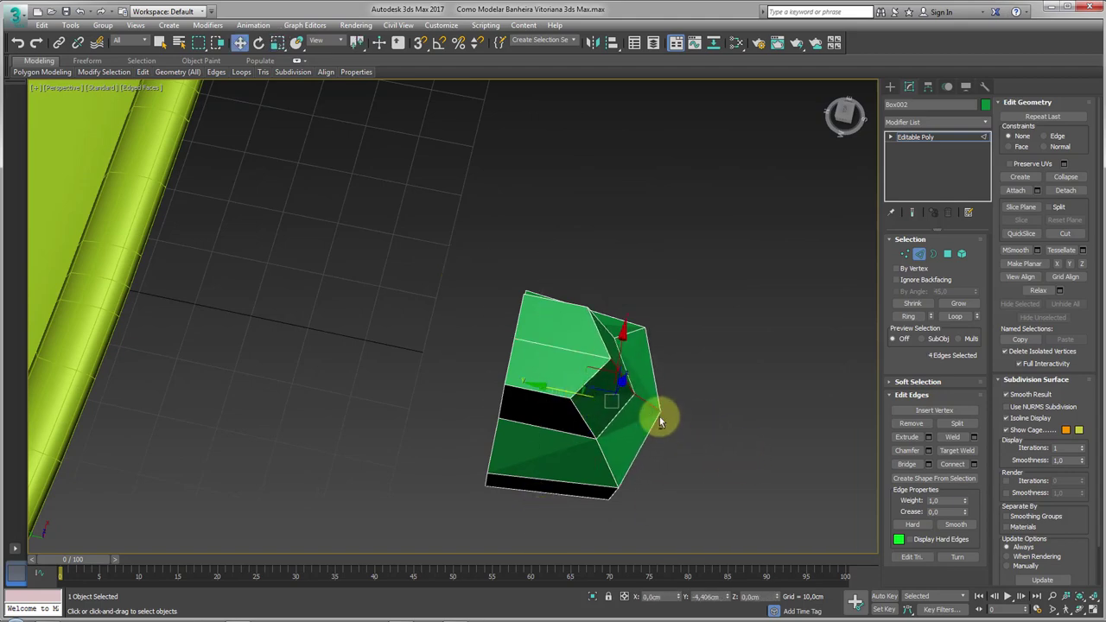
mouse_move(662, 415)
middle_mouse_down("alt")
mouse_move(661, 363)
mouse_move(600, 398)
middle_mouse_up("alt")
Delete the two top faces of the foot.
scroll(599, 399, "down", 5)
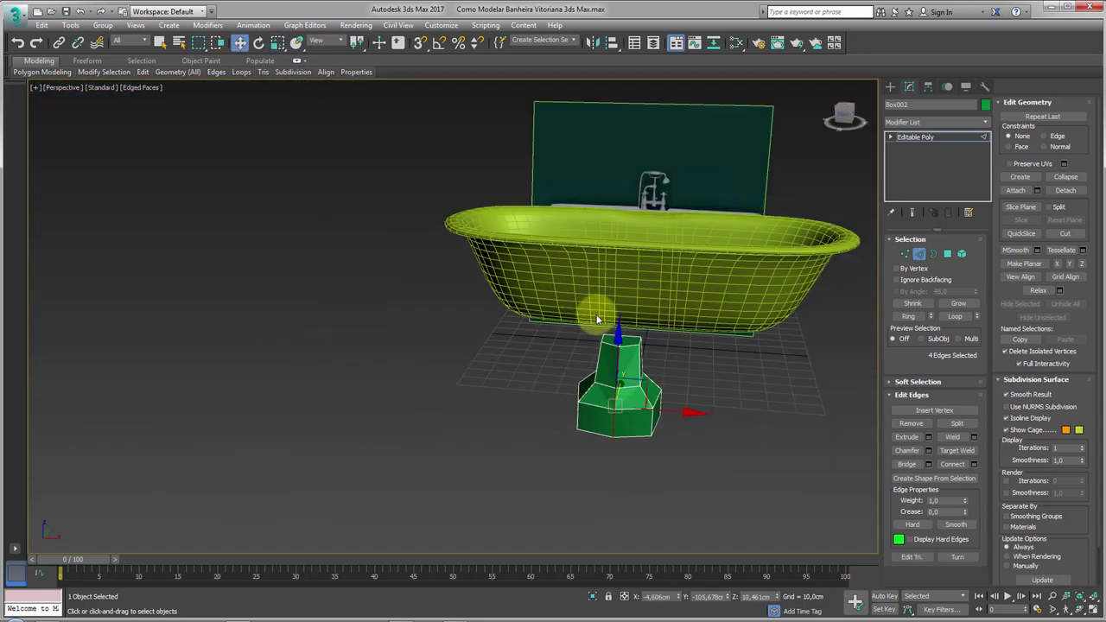
middle_click_drag(596, 319, 719, 370, "alt")
scroll(593, 365, "up", 3)
scroll(592, 366, "up", 2)
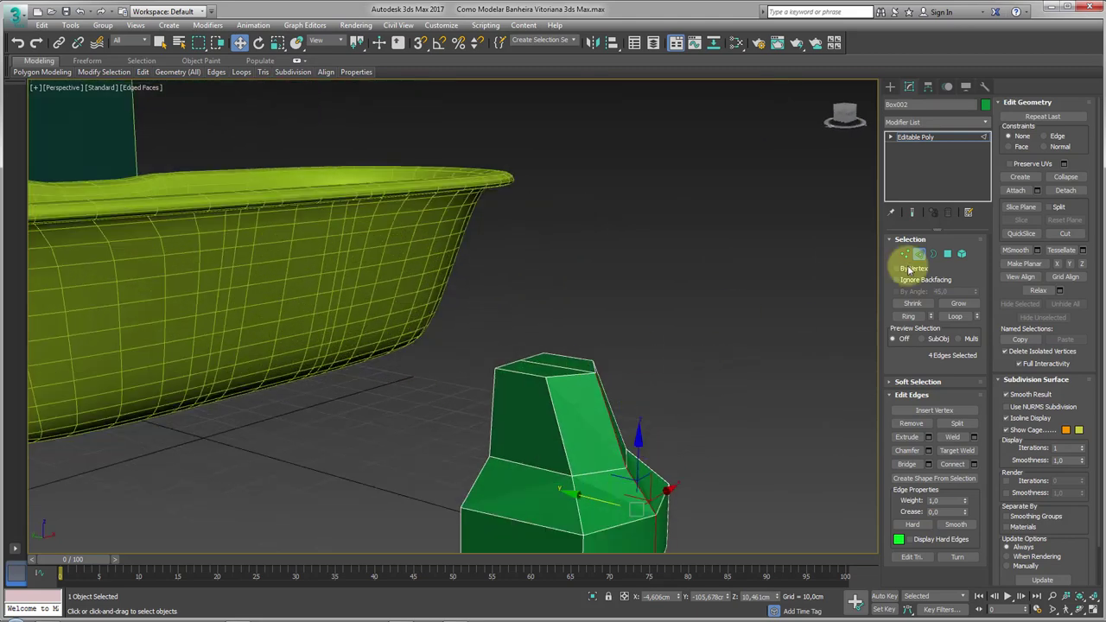
left_click(947, 253)
left_click(587, 348)
mouse_move(587, 348)
middle_mouse_down("alt")
mouse_move(662, 413)
mouse_move(591, 516)
middle_mouse_up("alt")
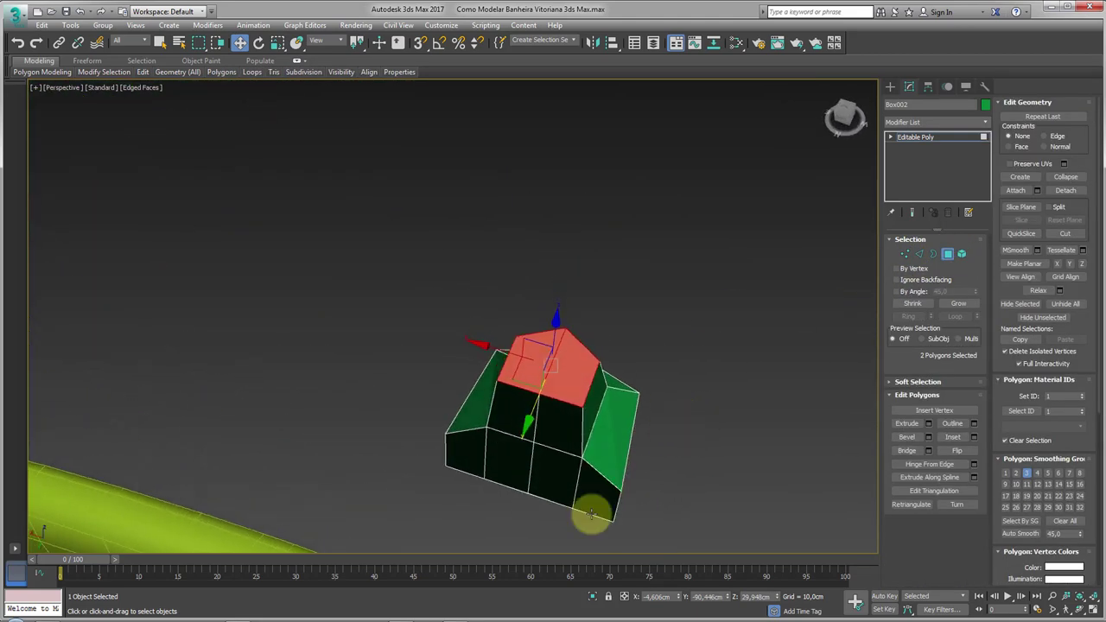
key("Delete")
Delete two more faces on the foot's sides to open the mesh.
left_click(484, 466)
key("Delete")
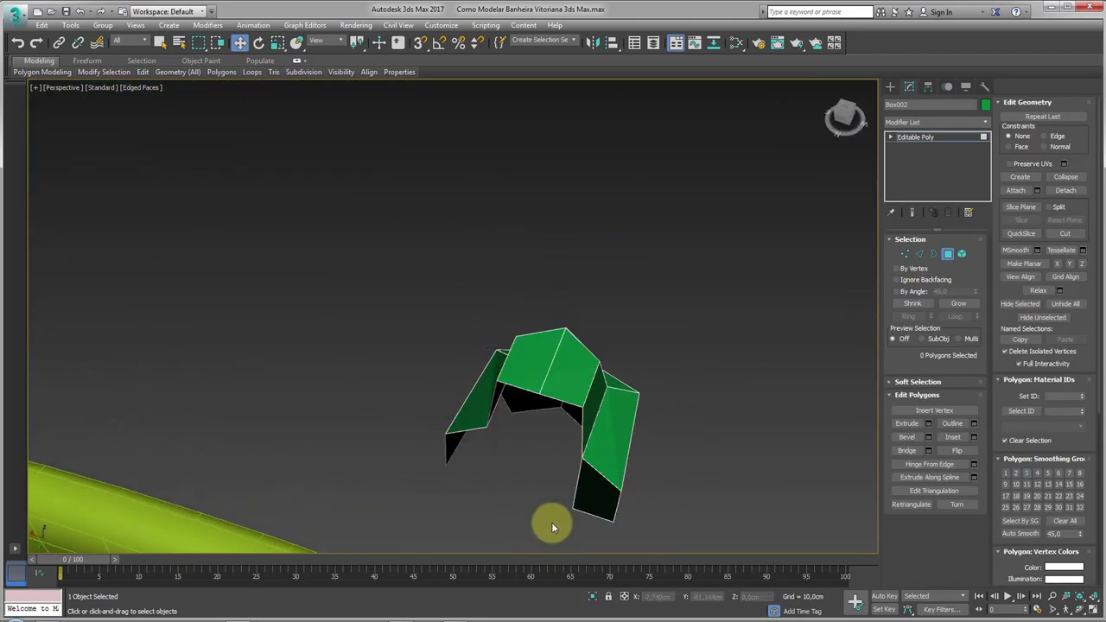
mouse_move(583, 514)
middle_mouse_down("alt")
mouse_move(610, 458)
mouse_move(494, 437)
mouse_move(528, 366)
middle_mouse_up("alt")
left_click(609, 402)
key("Delete")
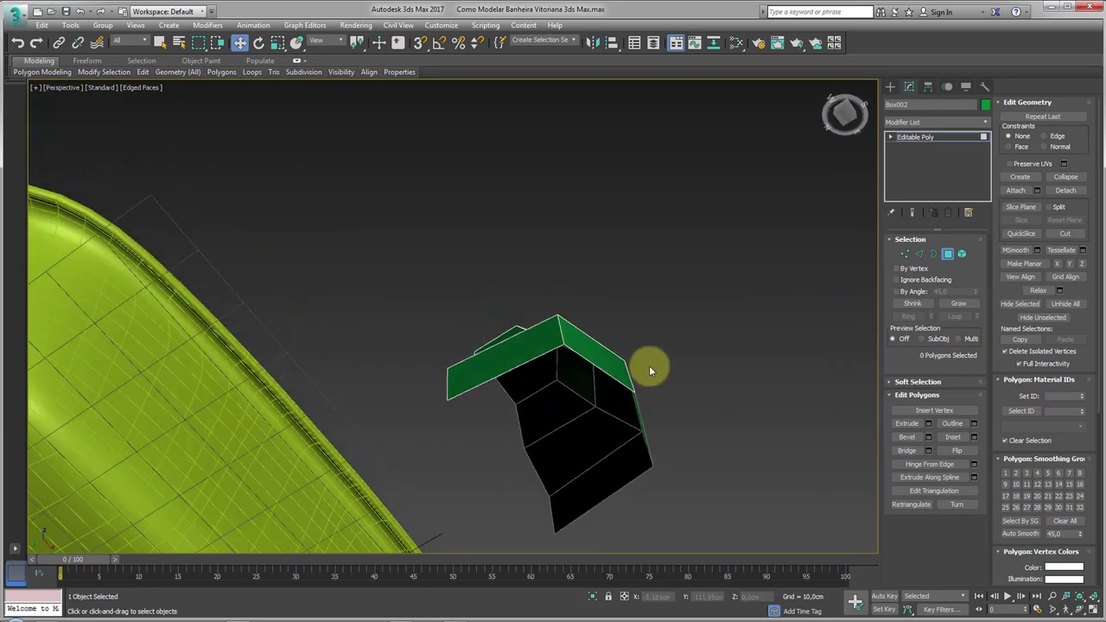
key("shift+z")
key("shift+z")
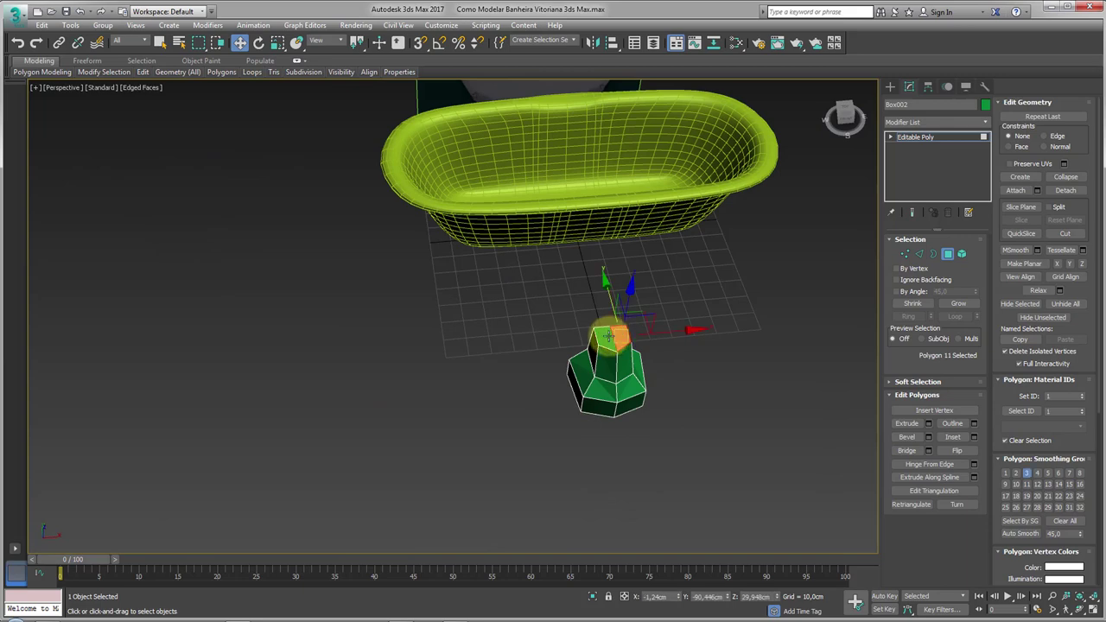
Raise the top rim edges to lengthen the column and scale them outward into a flare.
left_click(919, 254)
scroll(603, 340, "up", 3)
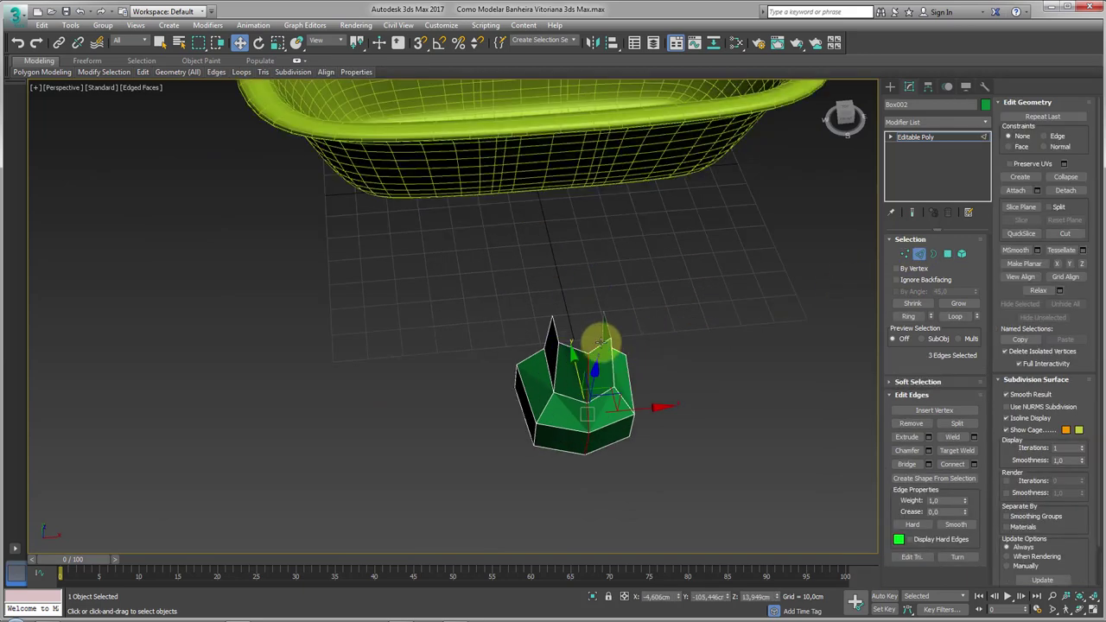
middle_click_drag(599, 355, 607, 276, "alt")
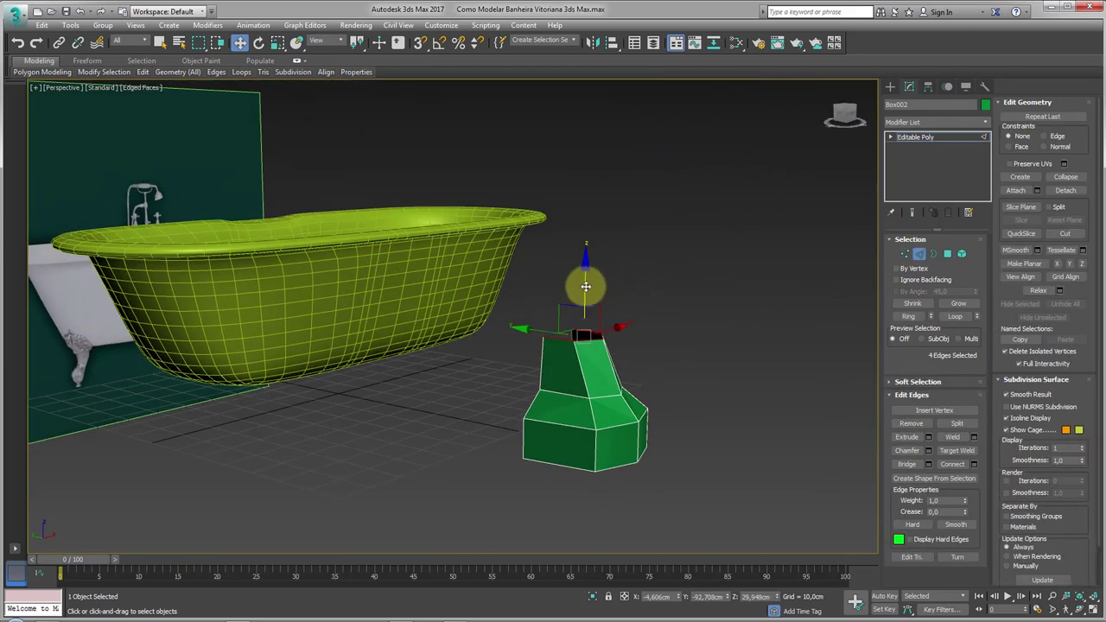
left_click_drag(586, 286, 585, 215)
key("r")
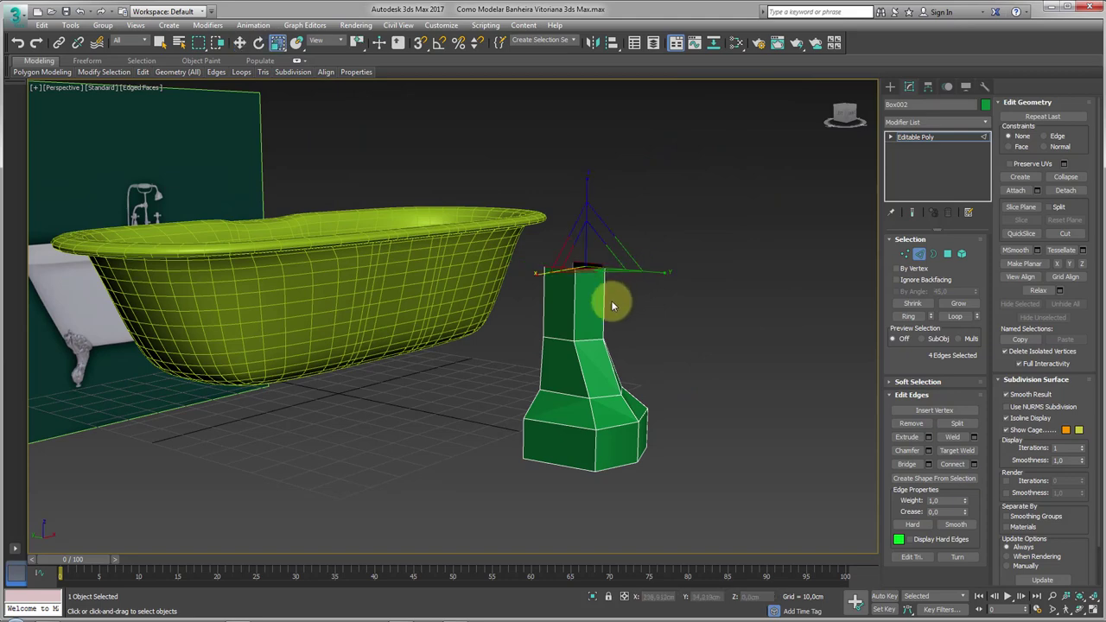
middle_click_drag(611, 302, 507, 285, "alt")
left_click_drag(504, 274, 462, 285)
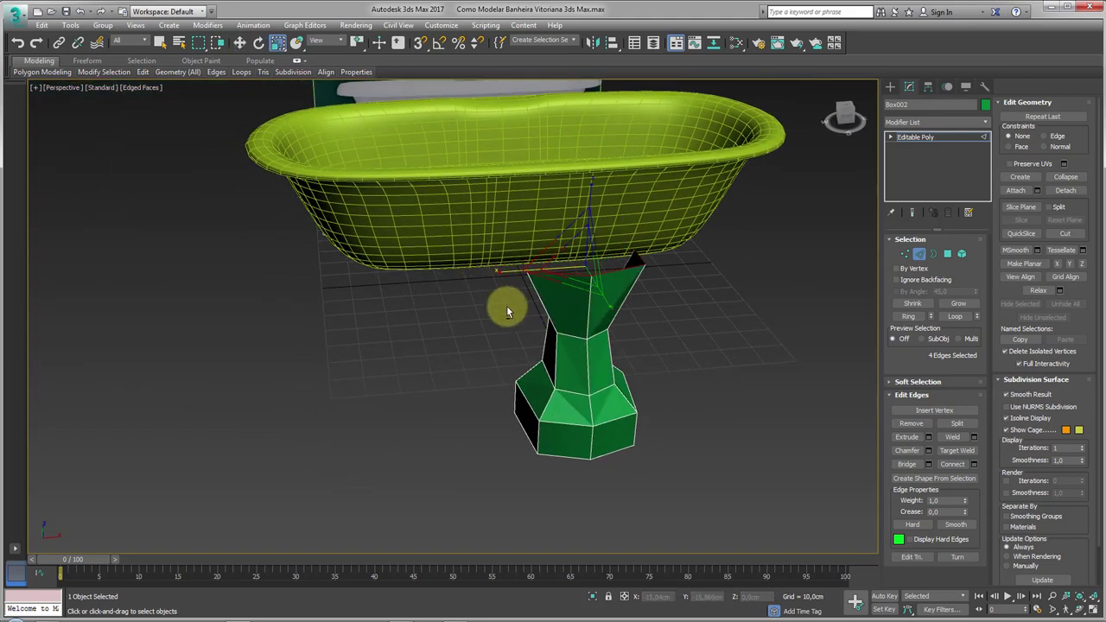
middle_click_drag(507, 311, 604, 327, "alt")
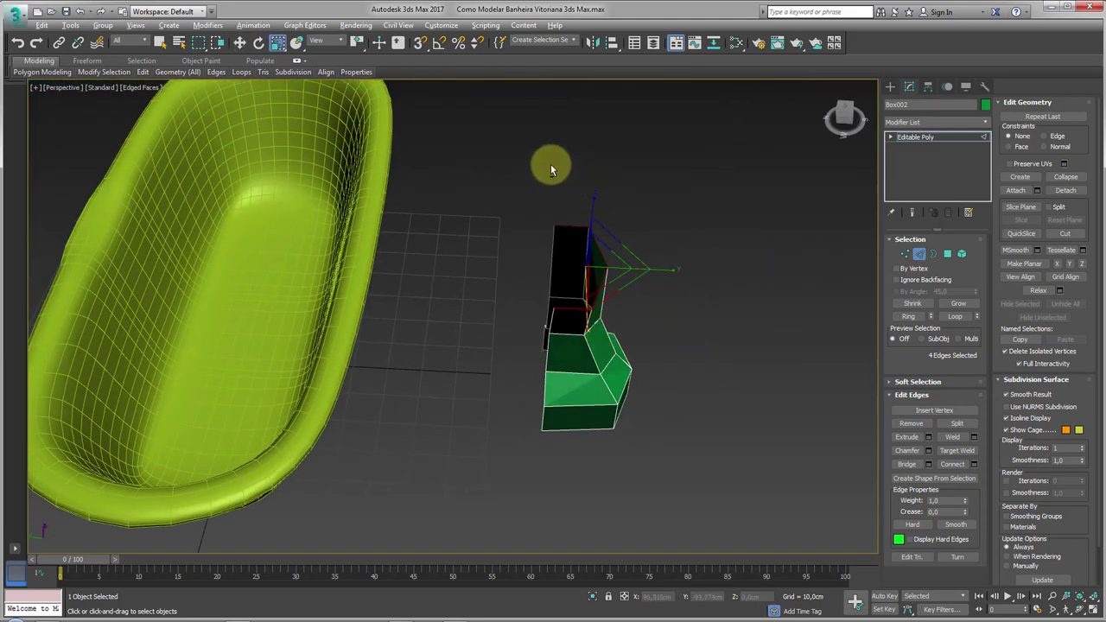
Select the top rim edges and scale them to flare further outward.
key("w")
left_click(598, 267)
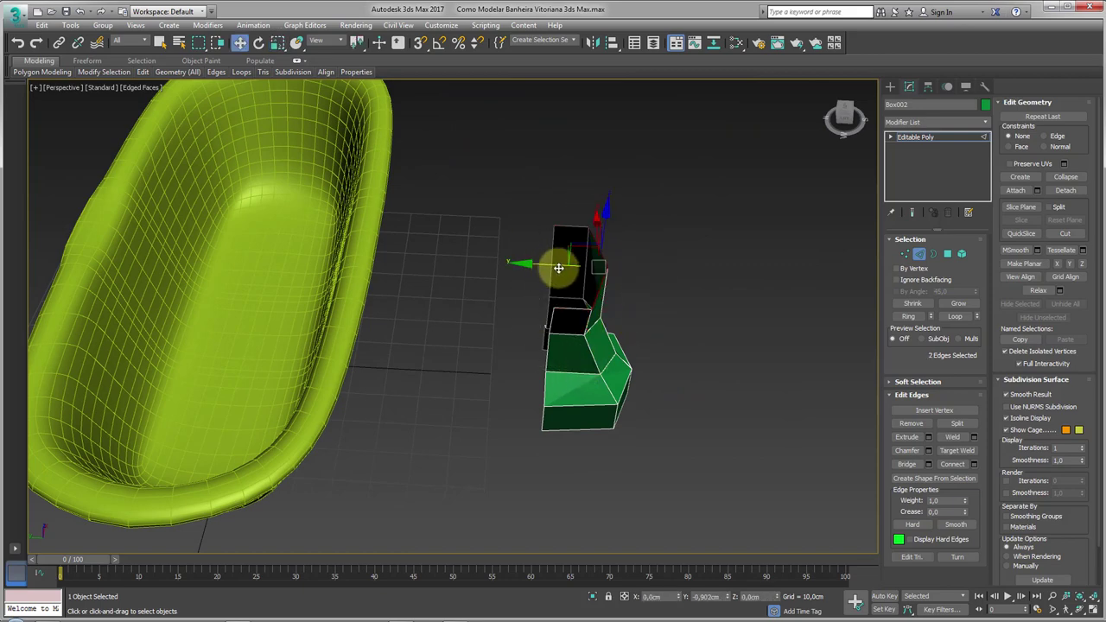
mouse_move(570, 271)
middle_mouse_down("alt")
mouse_move(572, 291)
mouse_move(629, 334)
mouse_move(612, 353)
middle_mouse_up("alt")
left_click(603, 313)
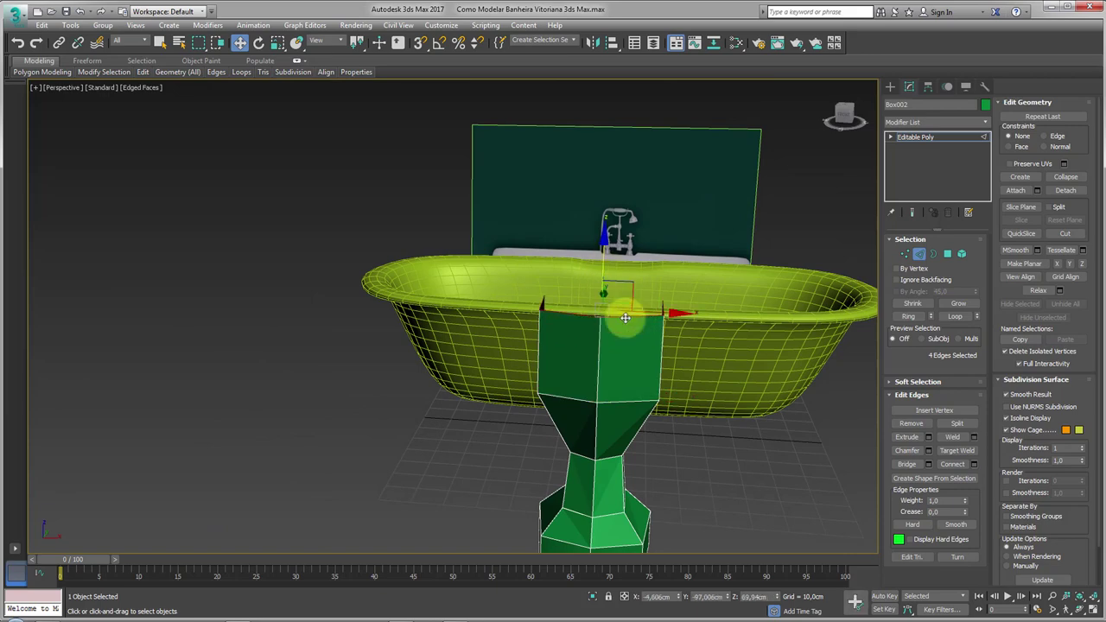
key("e")
key("r")
left_click_drag(600, 306, 593, 242)
Exit Edge mode to return to the whole Box002 object.
mouse_move(566, 353)
middle_mouse_down("alt")
mouse_move(660, 390)
mouse_move(596, 380)
mouse_move(613, 372)
middle_mouse_up("alt")
key("w")
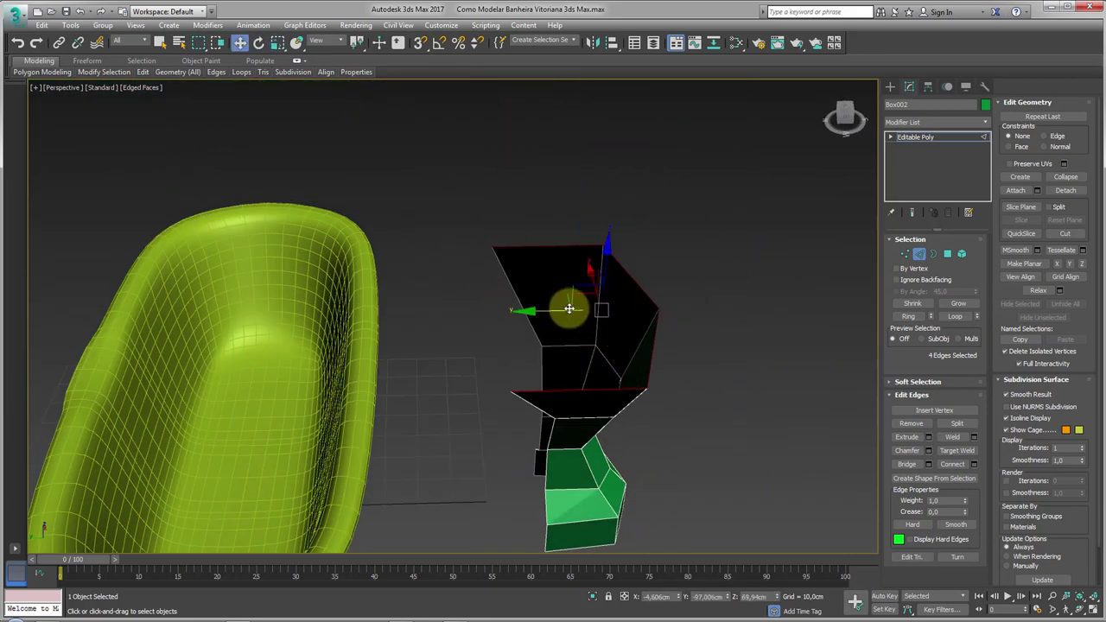
left_click_drag(551, 310, 588, 311)
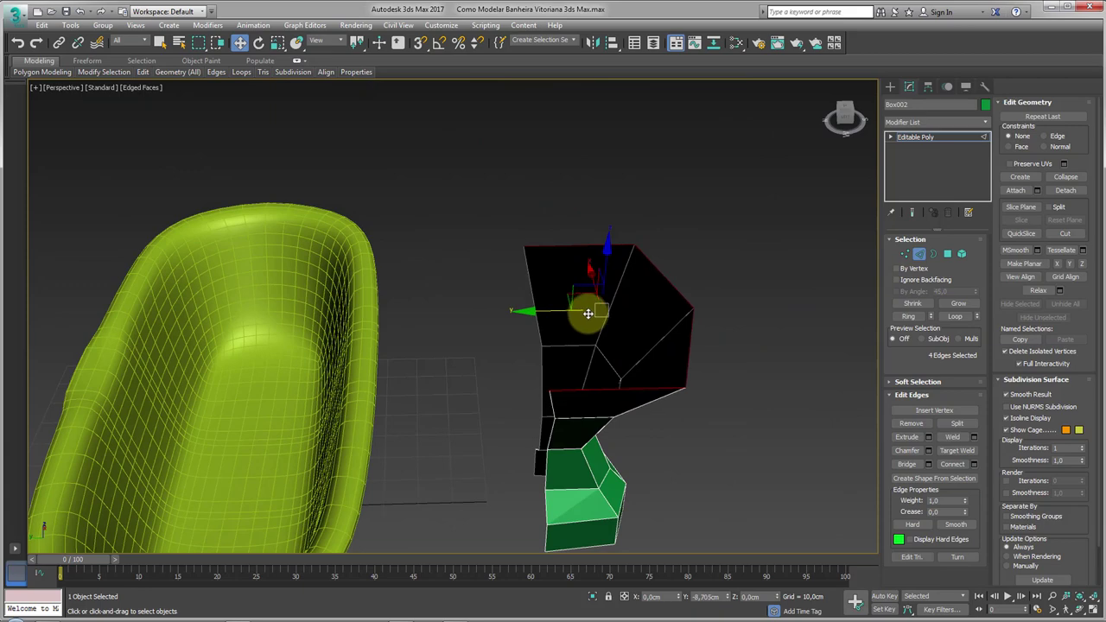
left_click(908, 136)
scroll(711, 332, "down", 5)
middle_click_drag(713, 333, 551, 342, "alt")
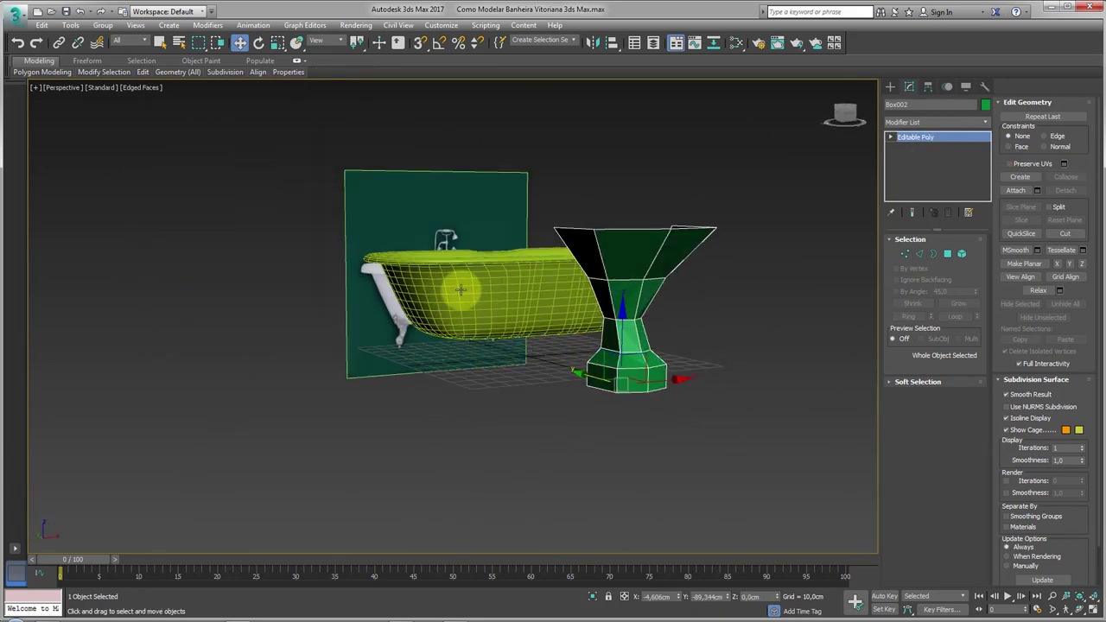
Align Box002 to Box001 on X, Y and Z position, pivot point to pivot point.
mouse_move(610, 321)
middle_mouse_down("alt")
mouse_move(630, 366)
mouse_move(522, 396)
middle_mouse_up("alt")
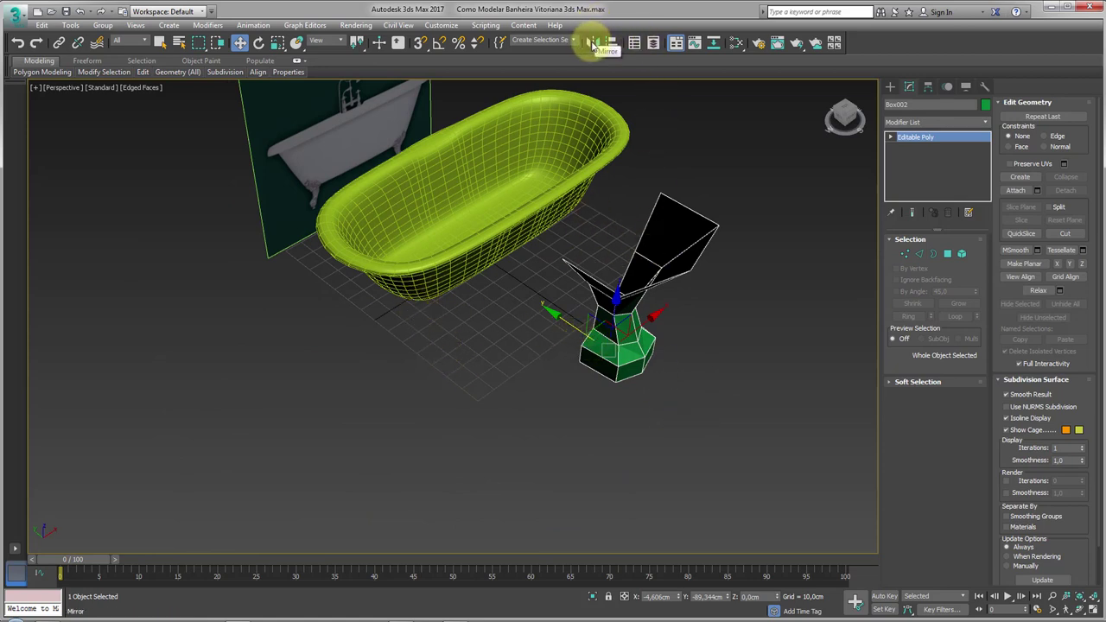
left_click(611, 44)
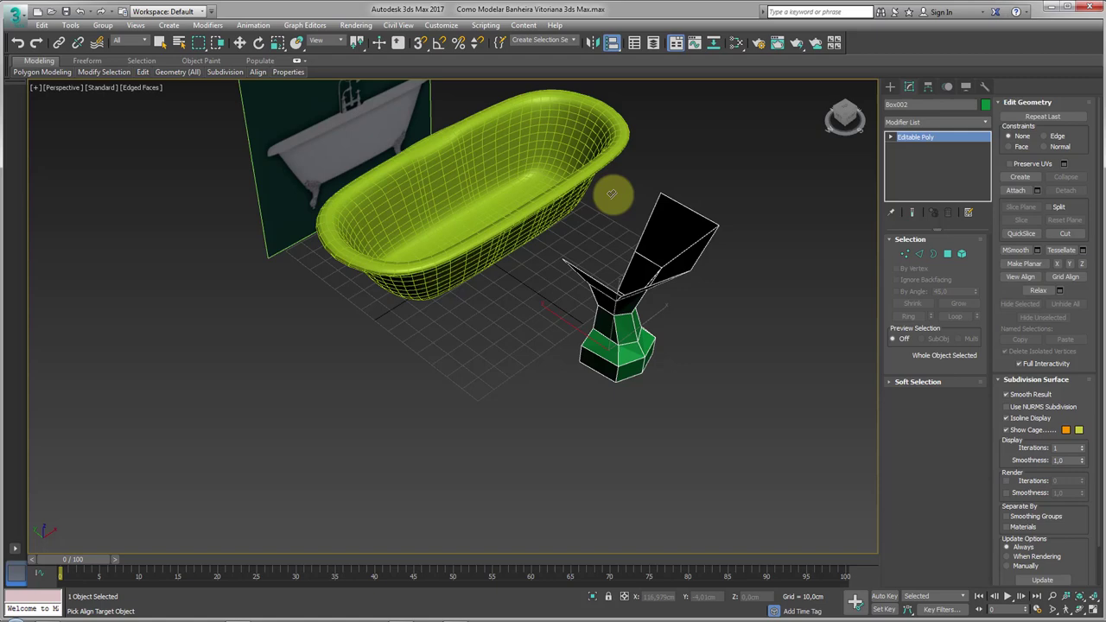
left_click(494, 232)
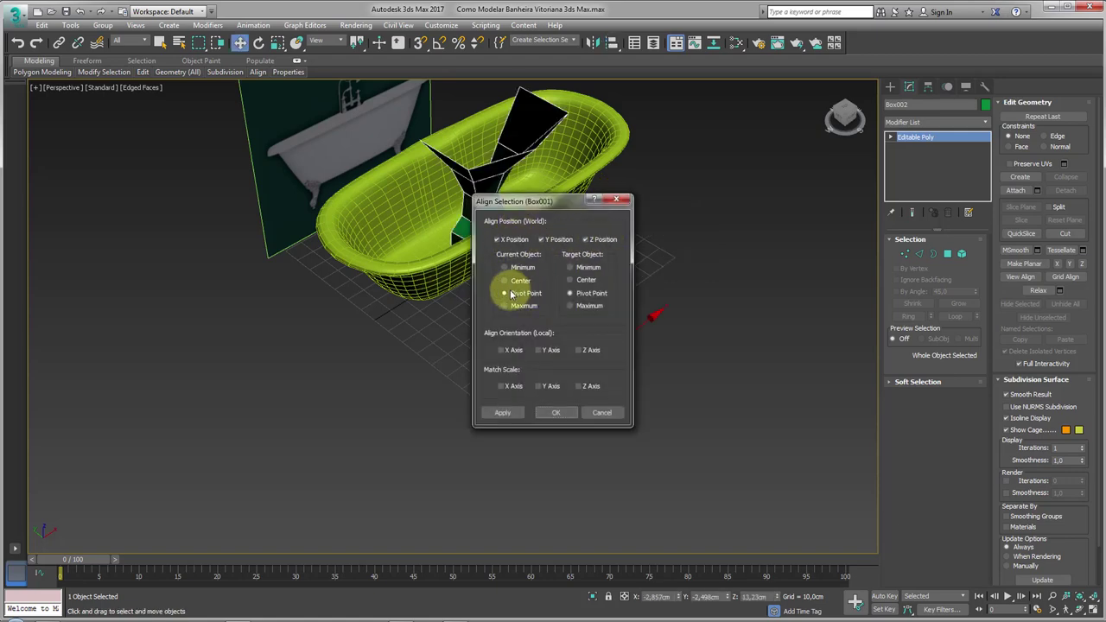
left_click(556, 413)
middle_click_drag(646, 375, 545, 280, "alt")
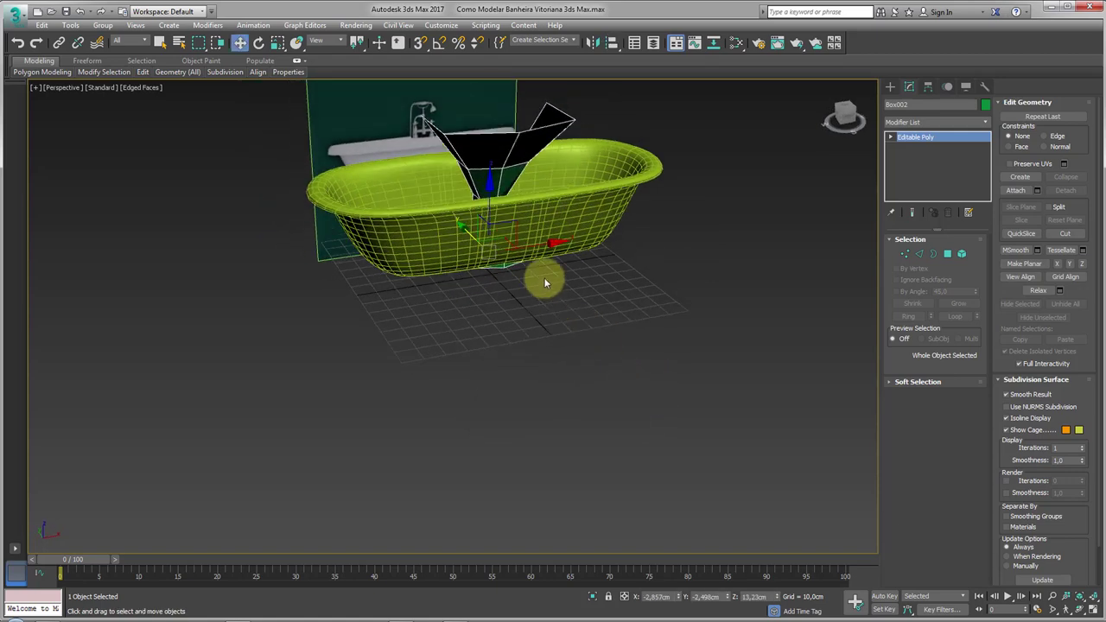
Select the foot as an element and clone it out to the tub's left side.
mouse_move(467, 228)
middle_mouse_down("alt")
mouse_move(583, 284)
mouse_move(657, 287)
middle_mouse_up("alt")
left_click(962, 257)
left_click(514, 223)
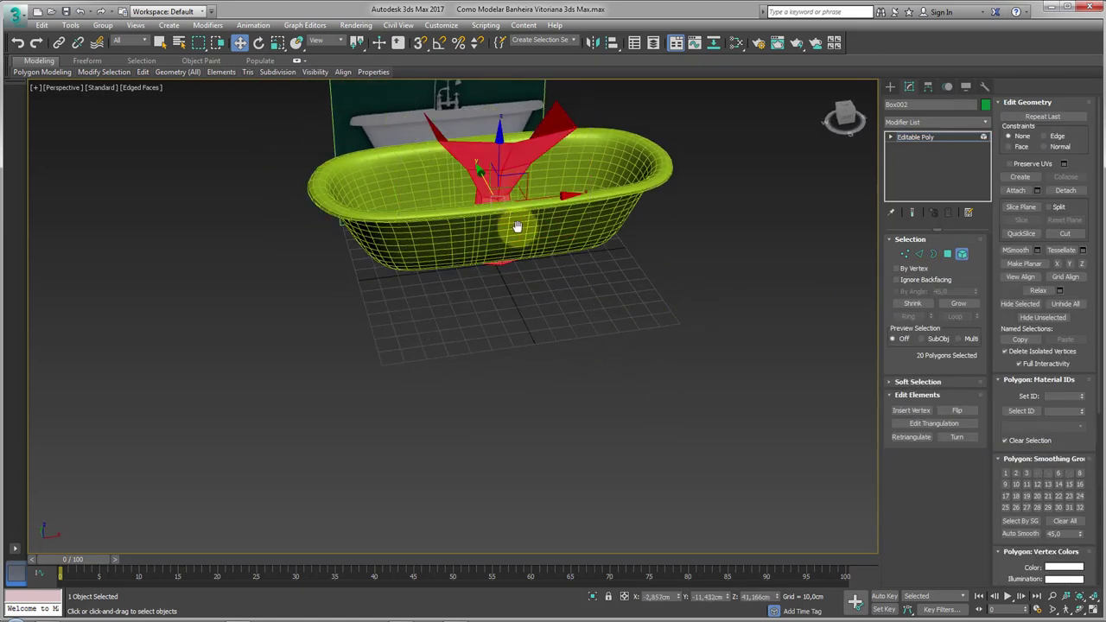
middle_click_drag(519, 227, 584, 324, "alt")
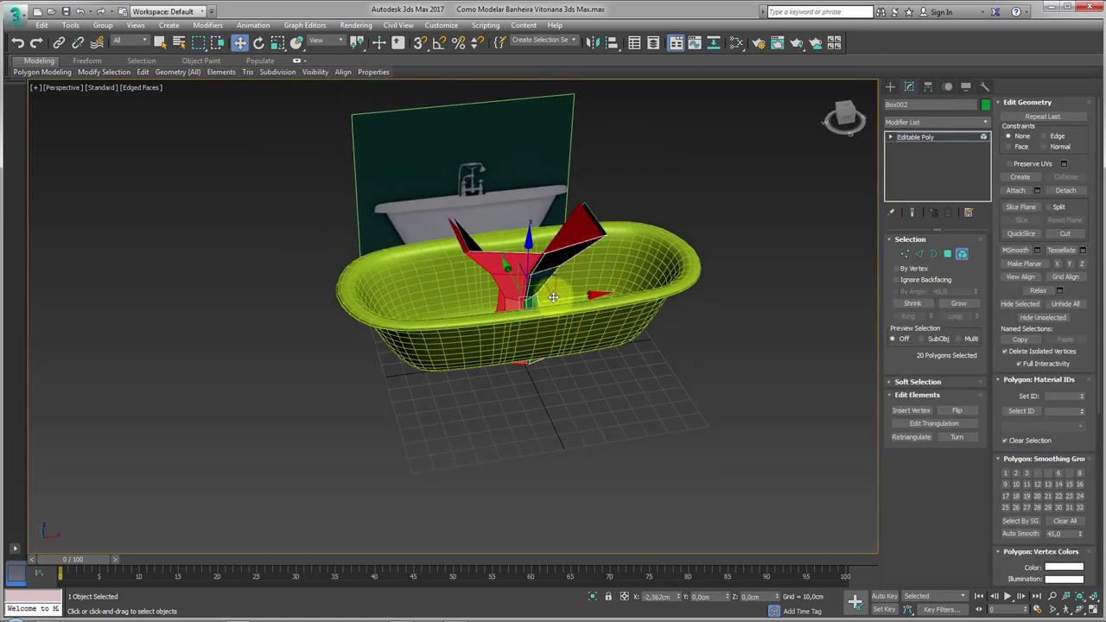
left_click_drag(583, 299, 337, 308, "shift")
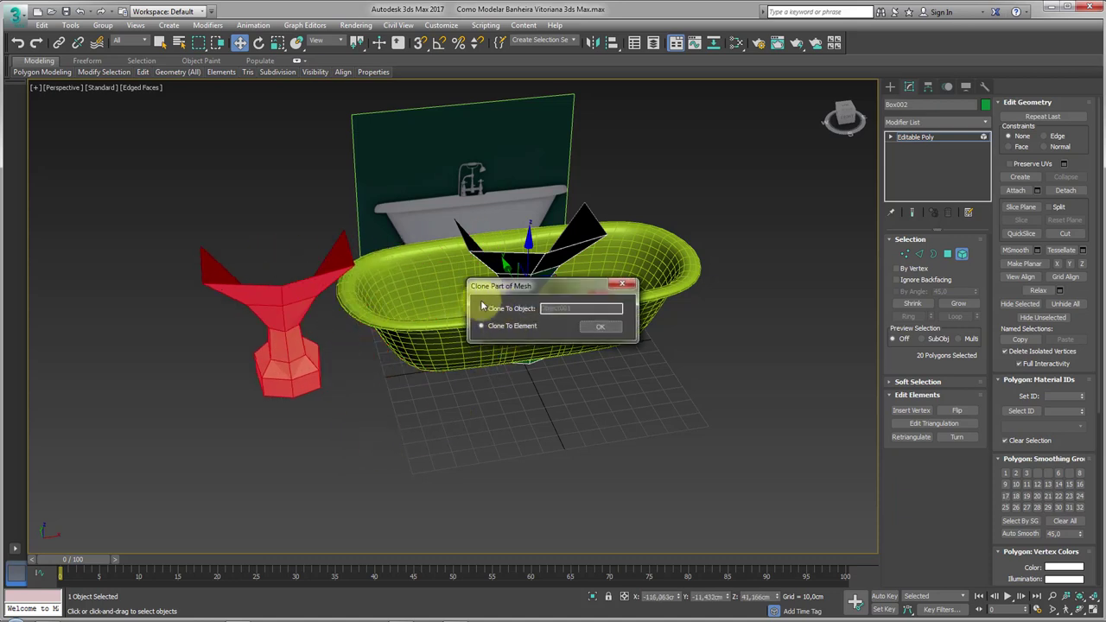
left_click(596, 327)
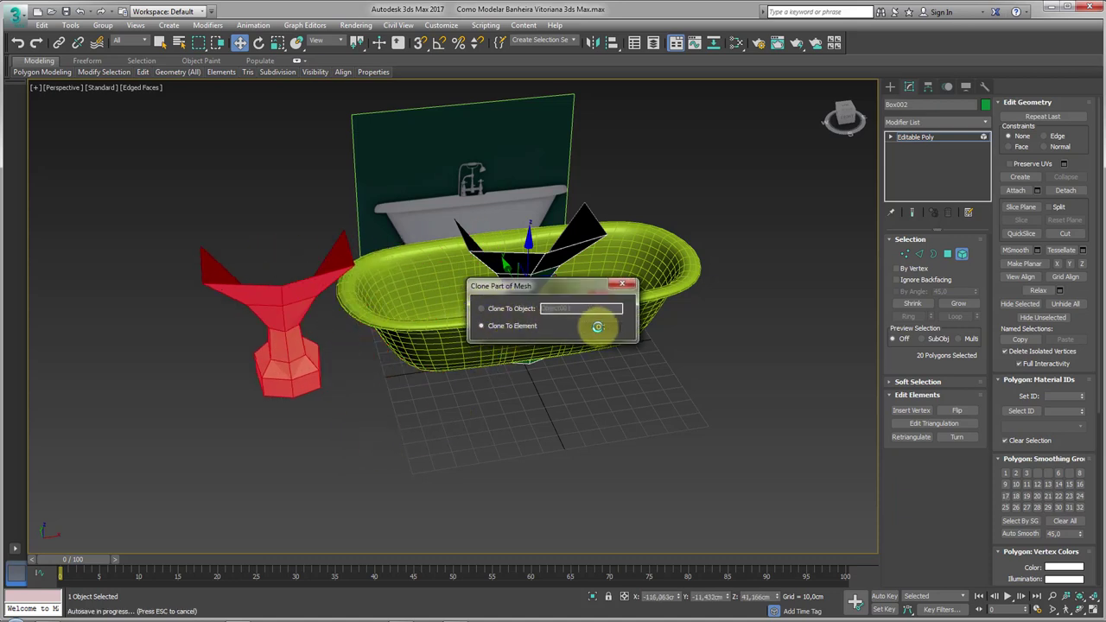
mouse_move(600, 323)
middle_mouse_down("alt")
mouse_move(452, 352)
mouse_move(346, 314)
mouse_move(478, 333)
mouse_move(439, 370)
mouse_move(531, 351)
mouse_move(489, 353)
mouse_move(435, 318)
middle_mouse_up("alt")
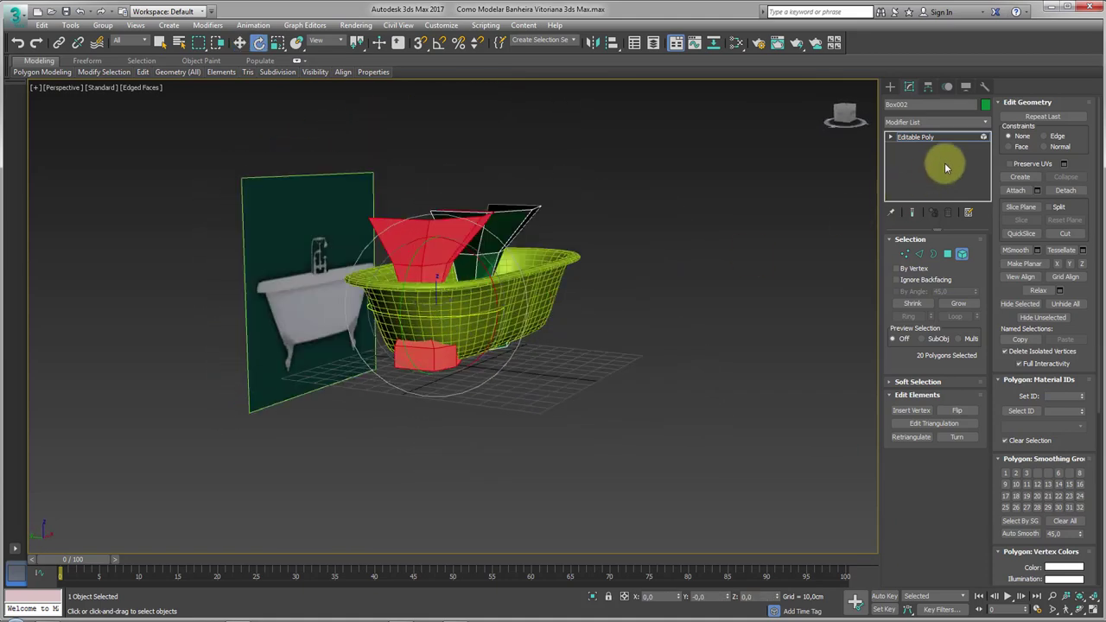
Reselect the foot's element, then return to the Editable Poly top level with Move active.
left_click(921, 142)
middle_click_drag(662, 271, 420, 242, "alt")
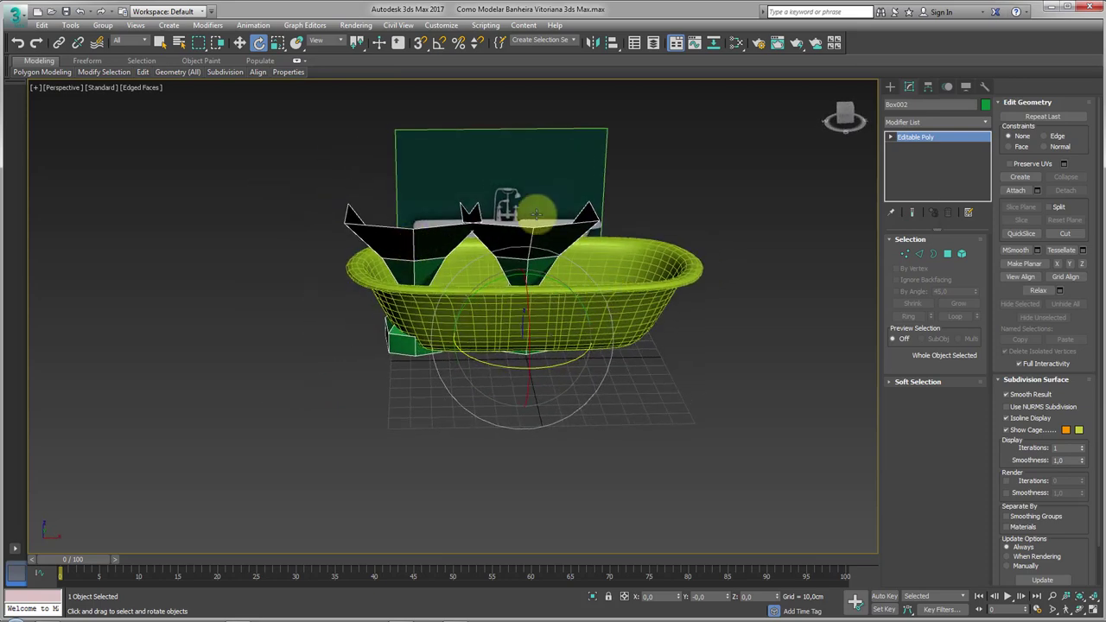
left_click(649, 242)
left_click(512, 240)
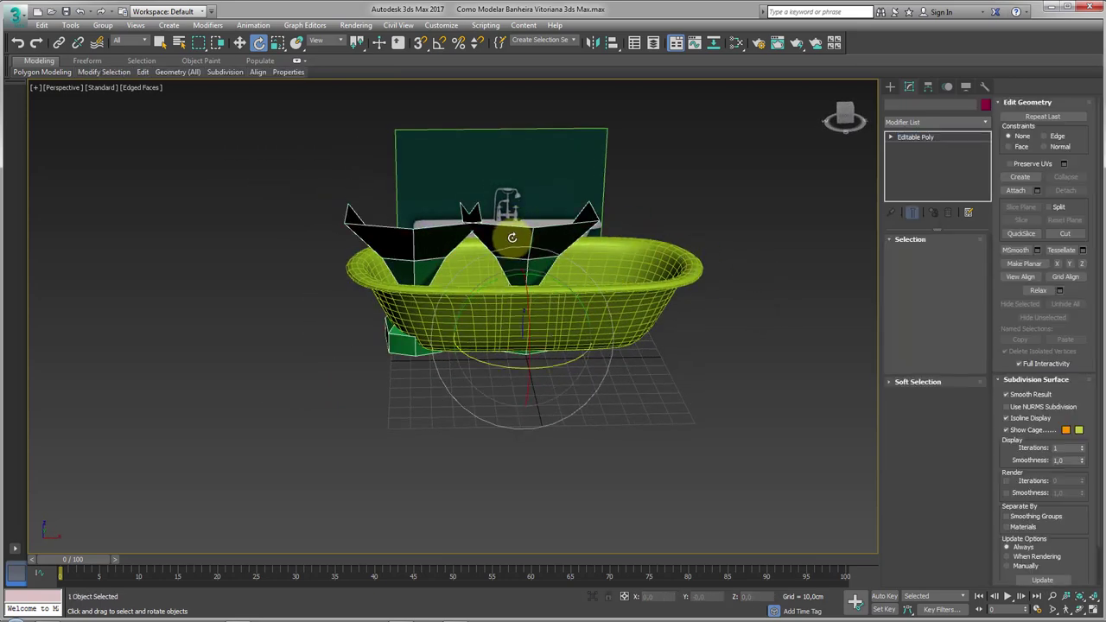
left_click(962, 254)
left_click(530, 252)
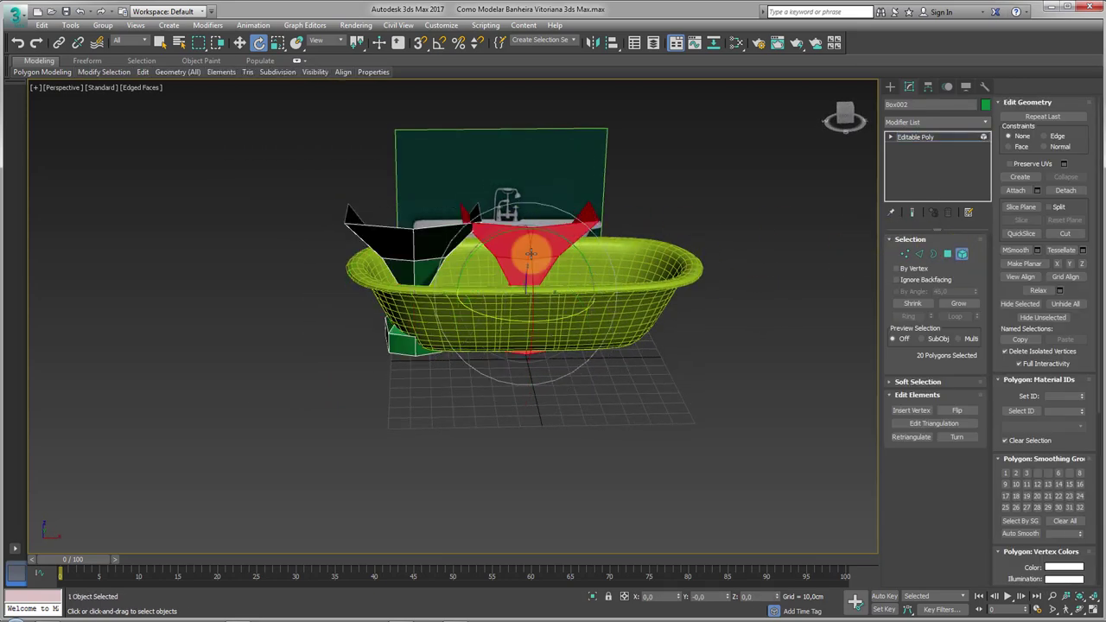
left_click(850, 181)
left_click(914, 139)
key("w")
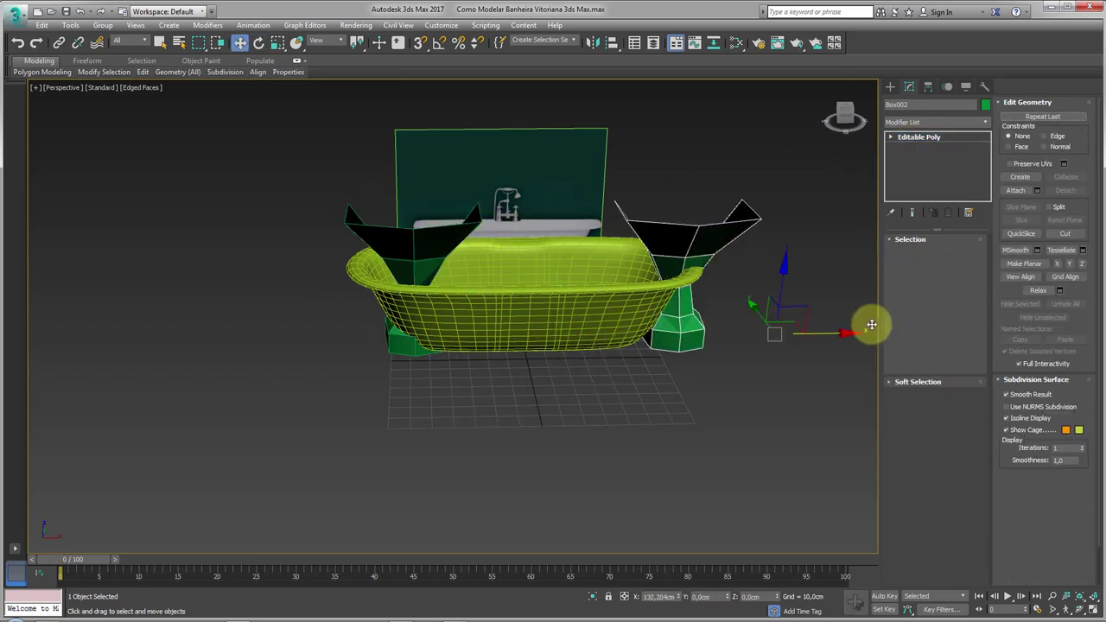
Make an instanced copy of the foot to the right of the tub.
left_click_drag(571, 340, 869, 323, "shift")
left_click(505, 291)
left_click(566, 368)
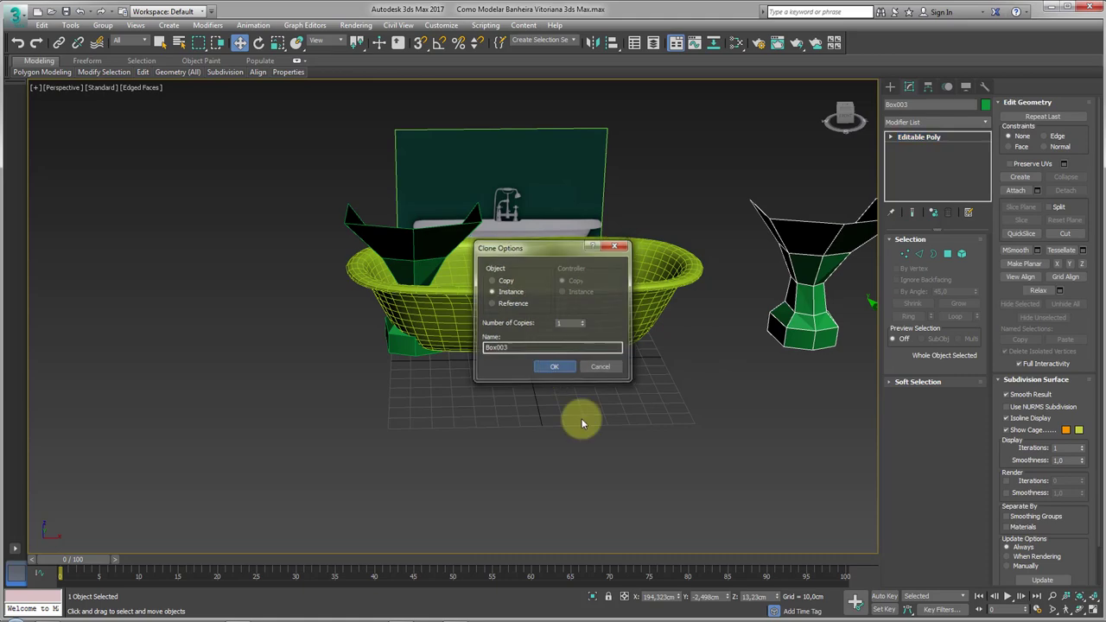
Rotate the original left foot around beneath the tub end.
left_click(407, 249)
middle_click_drag(403, 345, 706, 319, "alt")
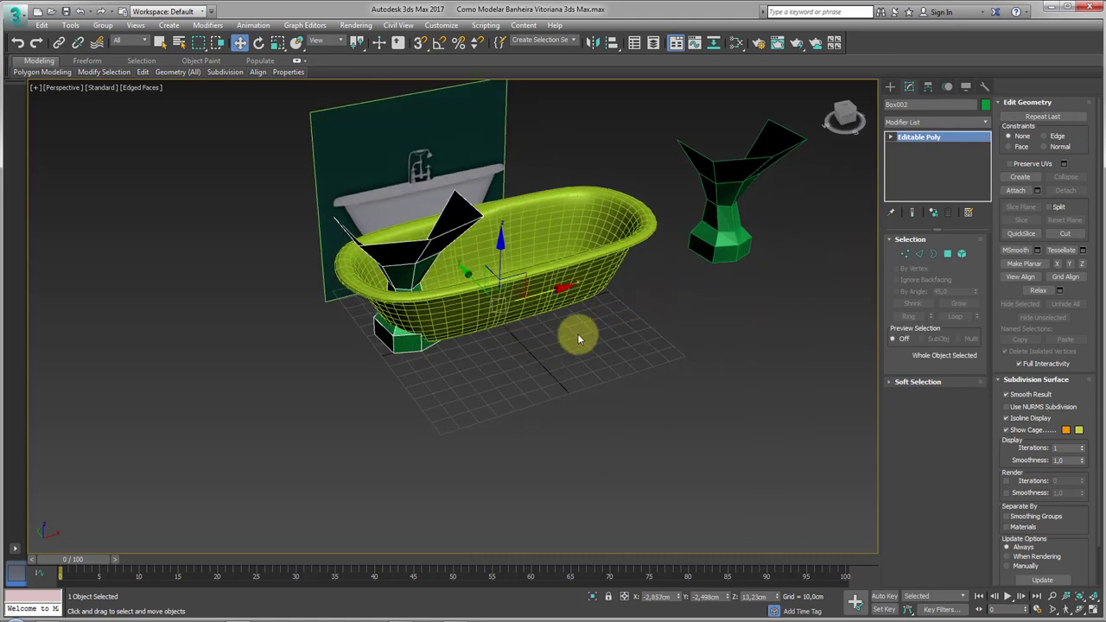
left_click(961, 253)
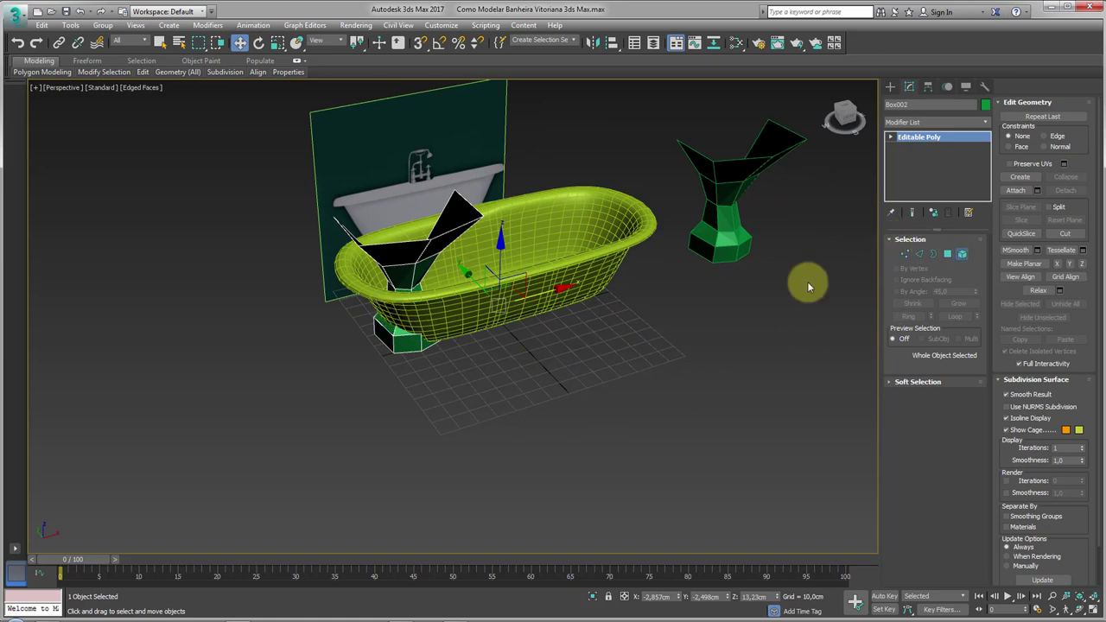
left_click(353, 231)
mouse_move(509, 310)
middle_mouse_down("alt")
mouse_move(640, 259)
mouse_move(504, 284)
mouse_move(613, 153)
middle_mouse_up("alt")
key("e")
left_click(913, 138)
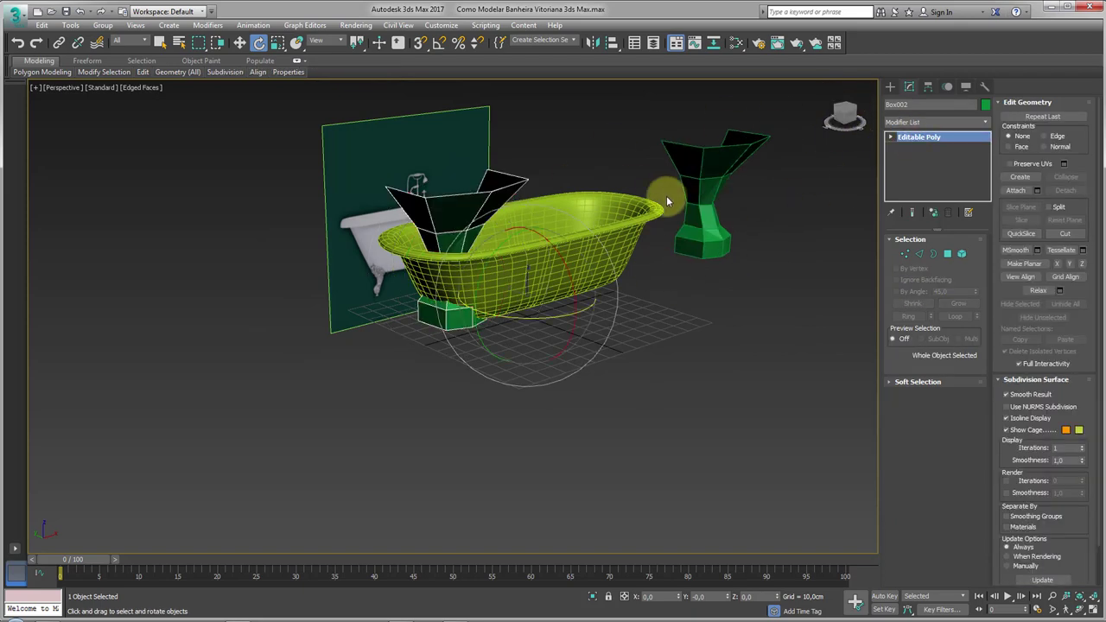
mouse_move(687, 221)
middle_mouse_down("alt")
mouse_move(568, 205)
mouse_move(666, 247)
mouse_move(535, 311)
middle_mouse_up("alt")
middle_click_drag(709, 315, 510, 358, "alt")
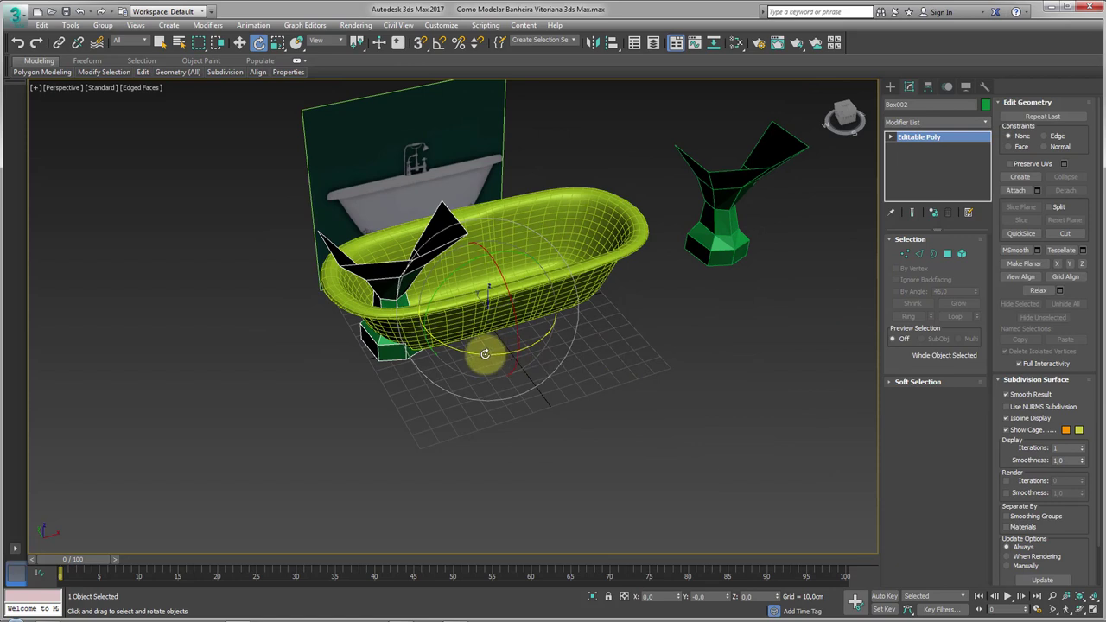
mouse_move(485, 354)
left_mouse_down()
mouse_move(420, 358)
mouse_move(875, 184)
left_mouse_up()
Move the original foot down in front of the tub and shrink it uniformly.
left_click(937, 88)
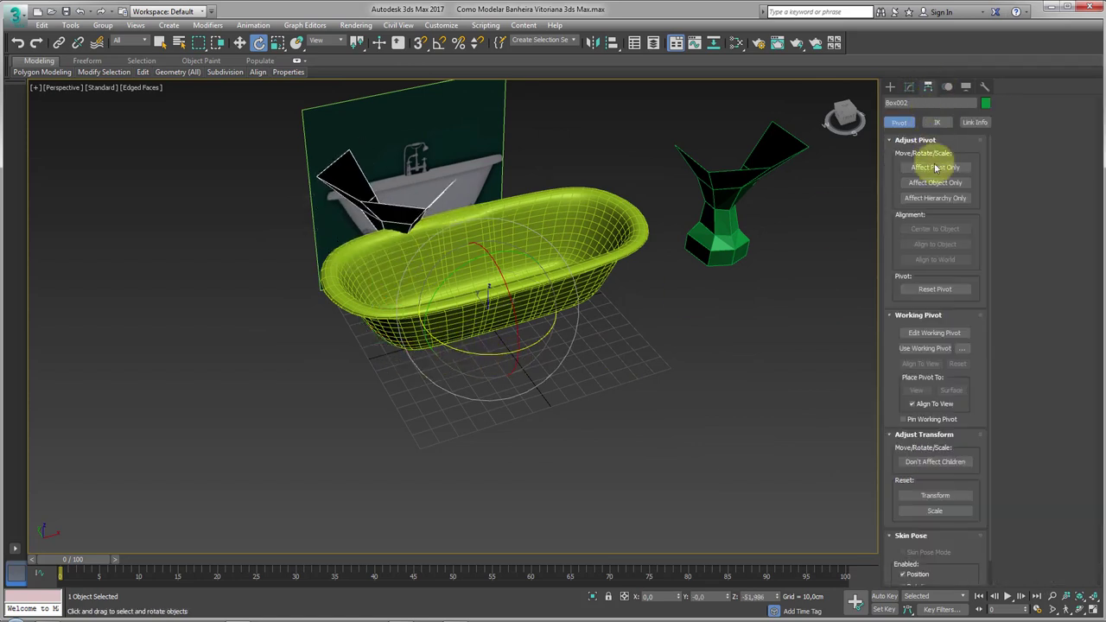
left_click(930, 172)
left_click(934, 179)
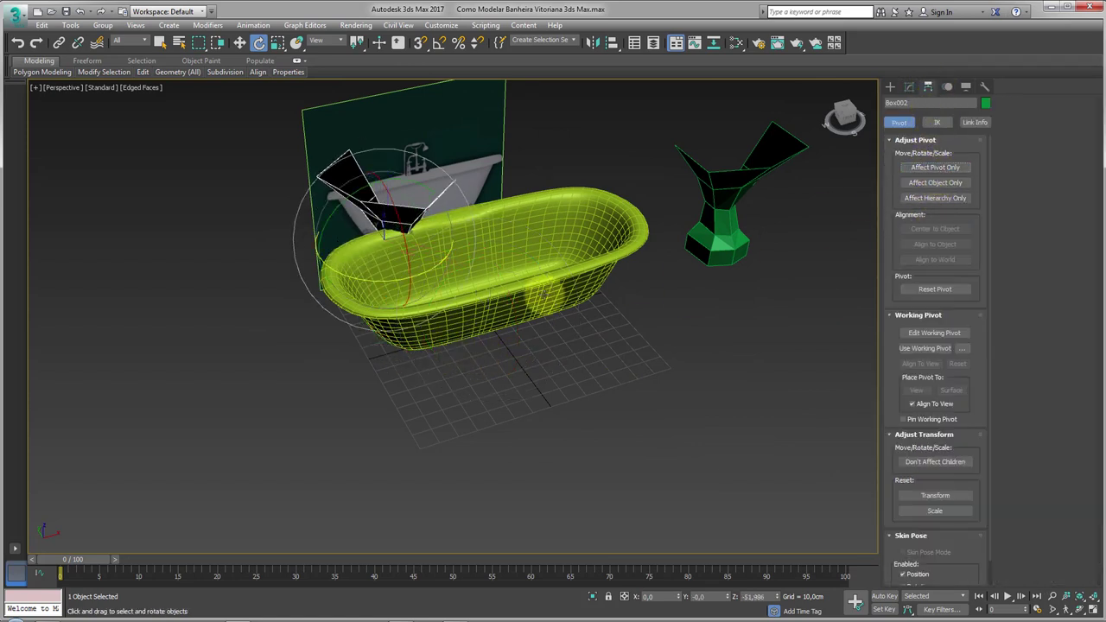
key("w")
left_click_drag(399, 221, 363, 276)
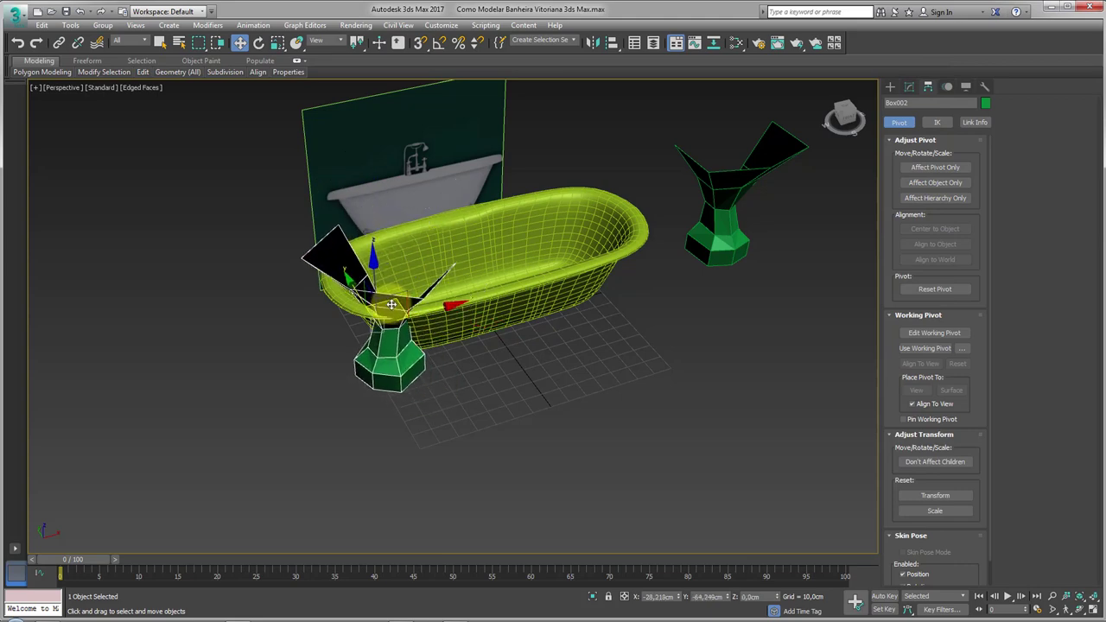
middle_click_drag(363, 277, 405, 287, "alt")
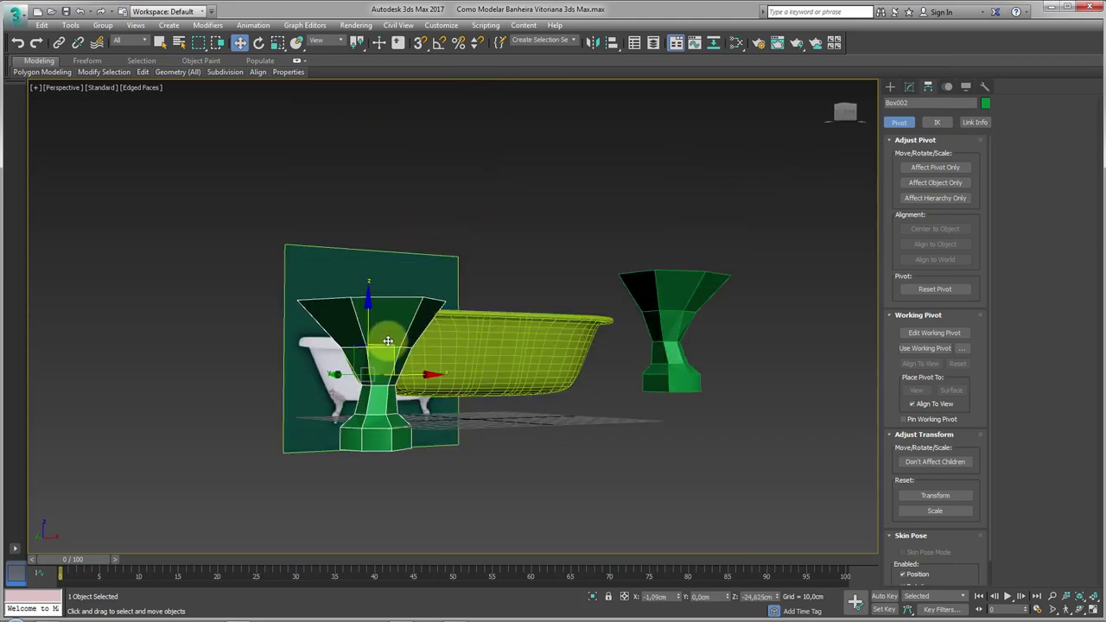
key("e")
key("r")
left_click_drag(373, 389, 389, 534)
Tuck the small foot under the tub's near corner, then select the instanced foot copy.
key("w")
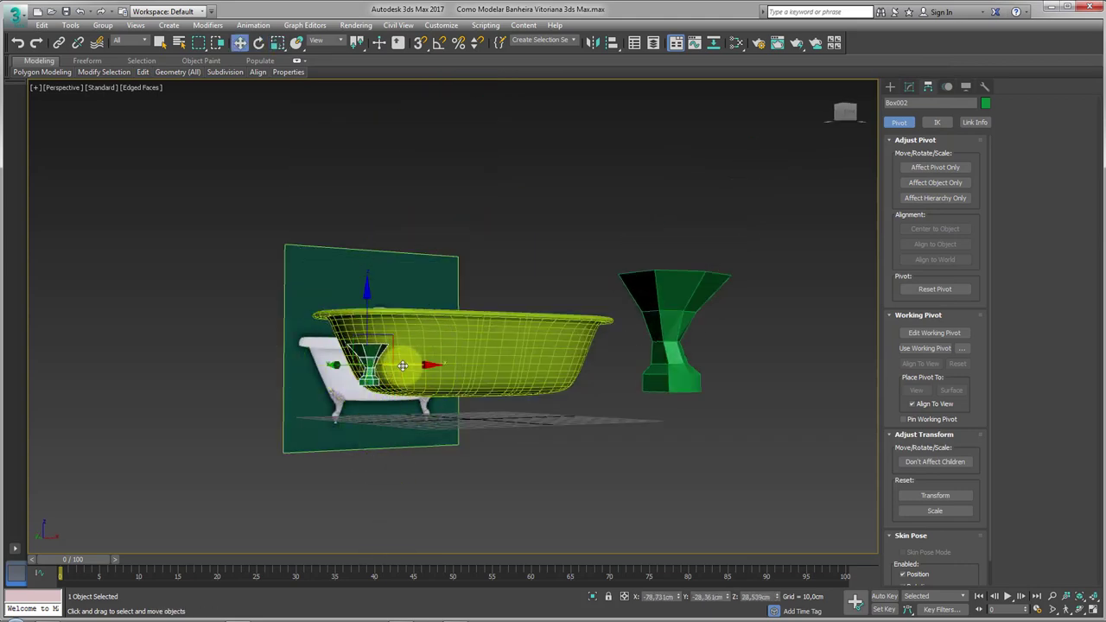
mouse_move(395, 363)
middle_mouse_down("alt")
mouse_move(388, 336)
mouse_move(403, 470)
middle_mouse_up("alt")
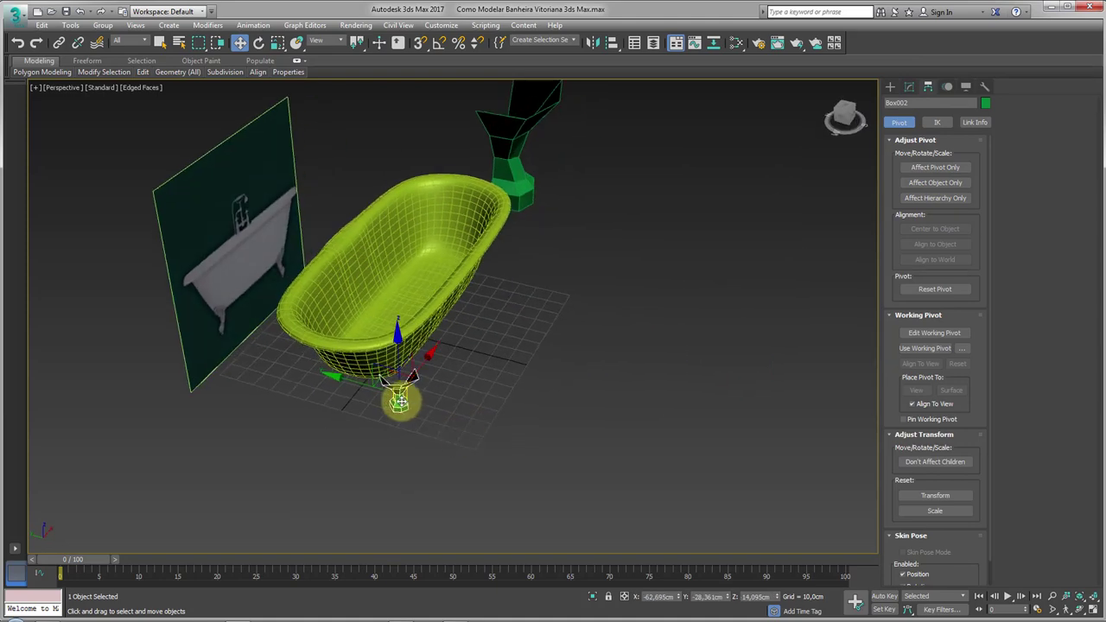
scroll(423, 371, "up", 5)
left_click_drag(426, 376, 369, 351)
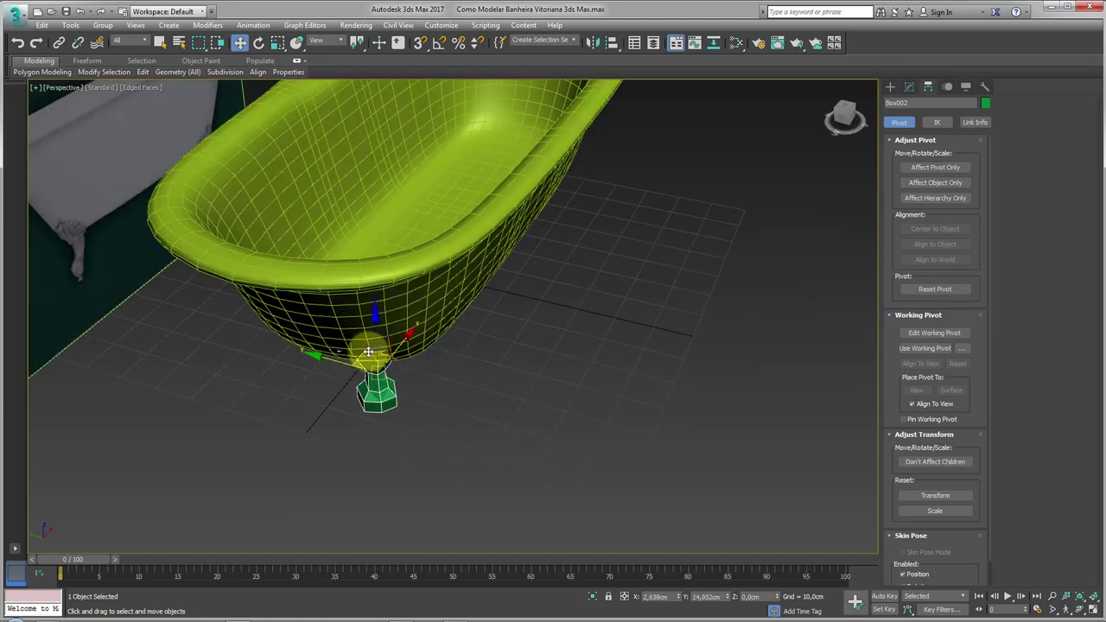
mouse_move(387, 356)
middle_mouse_down("alt")
mouse_move(411, 400)
mouse_move(573, 365)
mouse_move(450, 317)
mouse_move(451, 370)
mouse_move(428, 358)
mouse_move(495, 357)
mouse_move(469, 366)
mouse_move(482, 328)
middle_mouse_up("alt")
key("e")
key("w")
scroll(434, 374, "down", 5)
scroll(427, 358, "up", 5)
key("e")
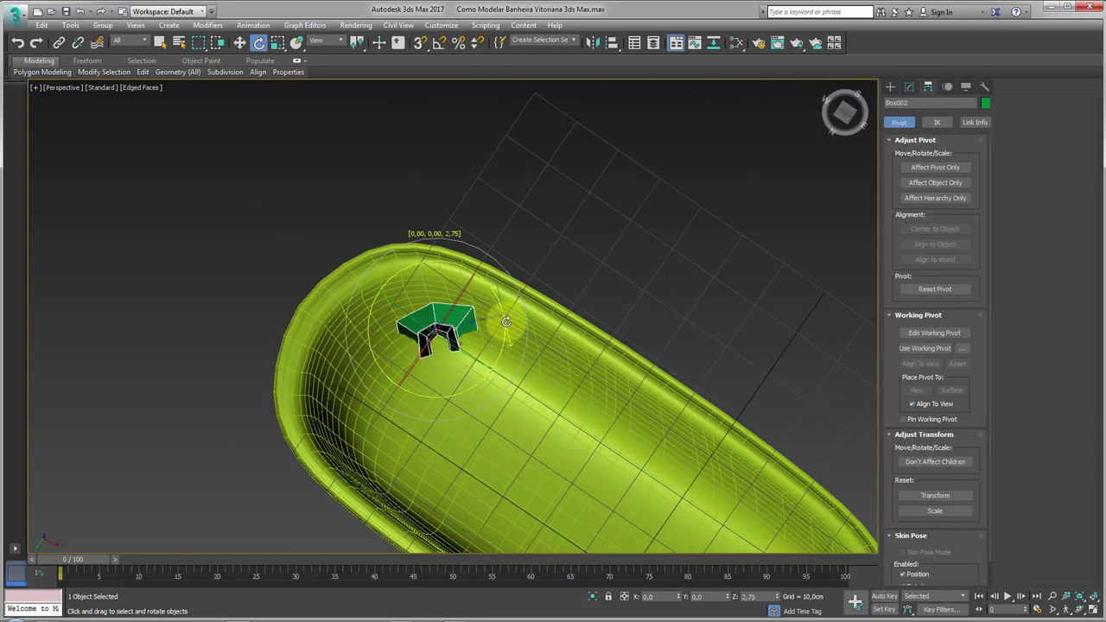
key("w")
left_click_drag(452, 363, 455, 363)
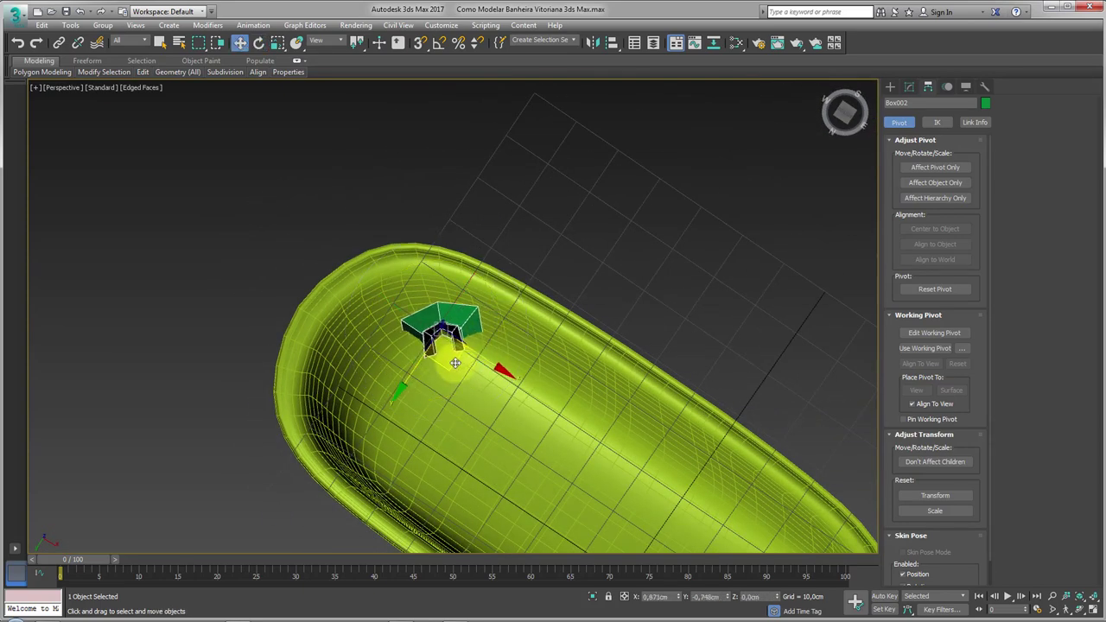
scroll(453, 361, "down", 5)
mouse_move(454, 361)
middle_mouse_down("alt")
mouse_move(600, 269)
mouse_move(578, 412)
middle_mouse_up("alt")
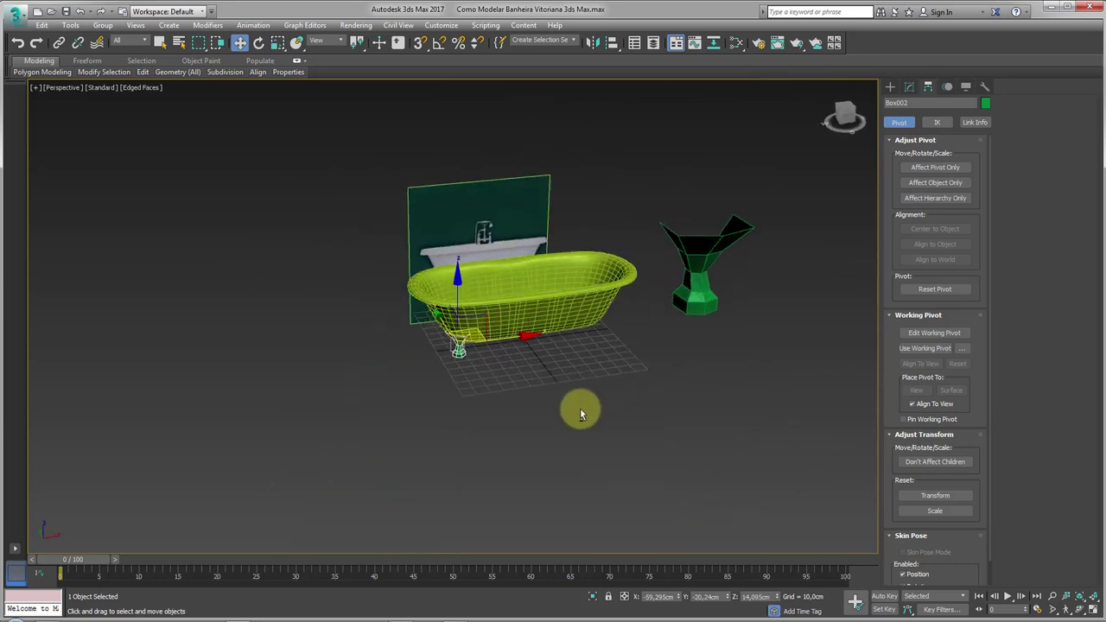
left_click(686, 301)
middle_click_drag(759, 296, 775, 302, "alt")
Move Box003 to the tub's left side, shrink it and set it beside the tub corner.
left_click_drag(784, 300, 458, 263)
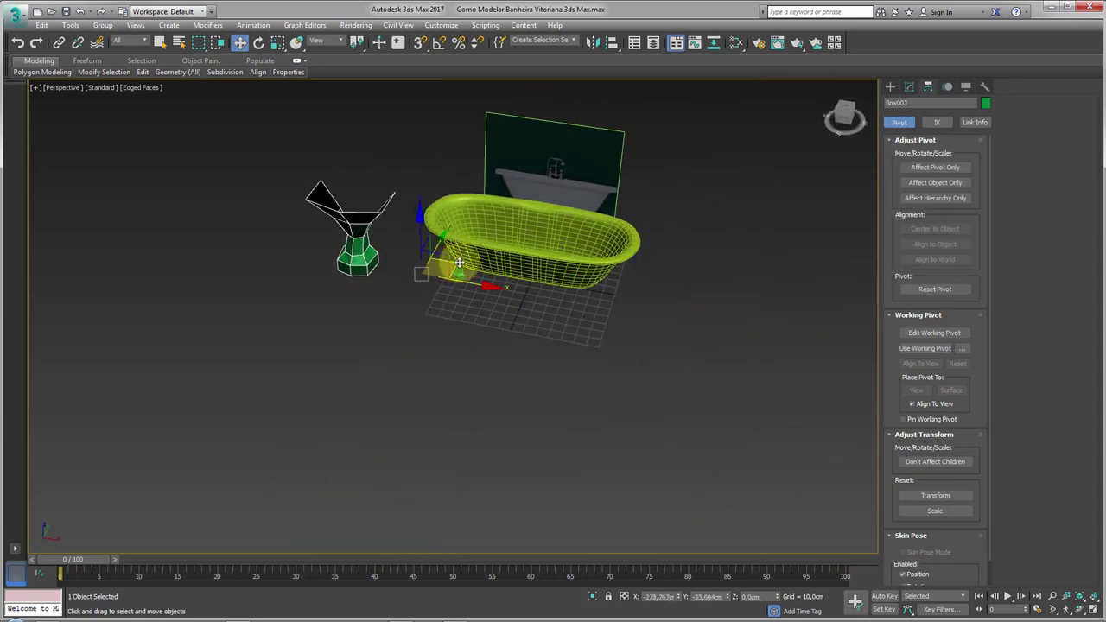
left_click(937, 167)
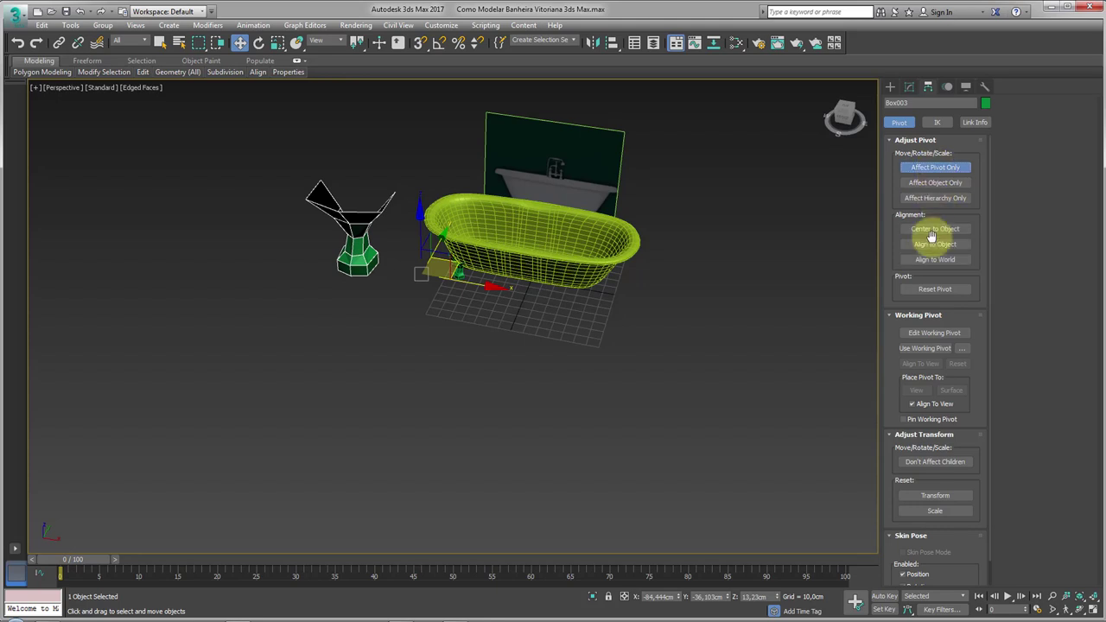
left_click(909, 86)
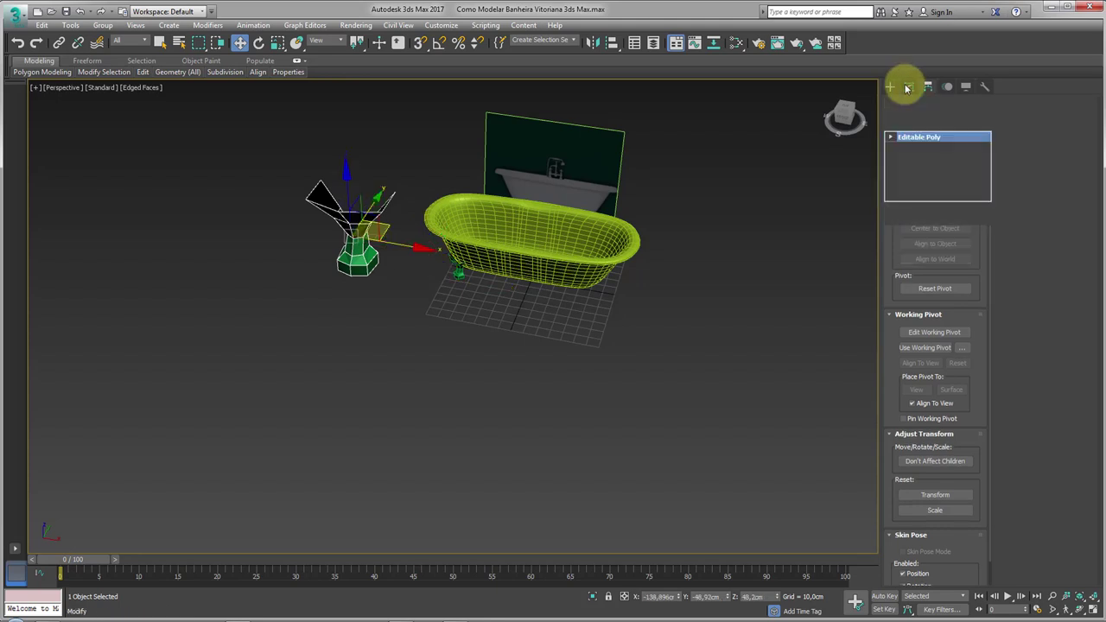
middle_click_drag(452, 254, 515, 251, "alt")
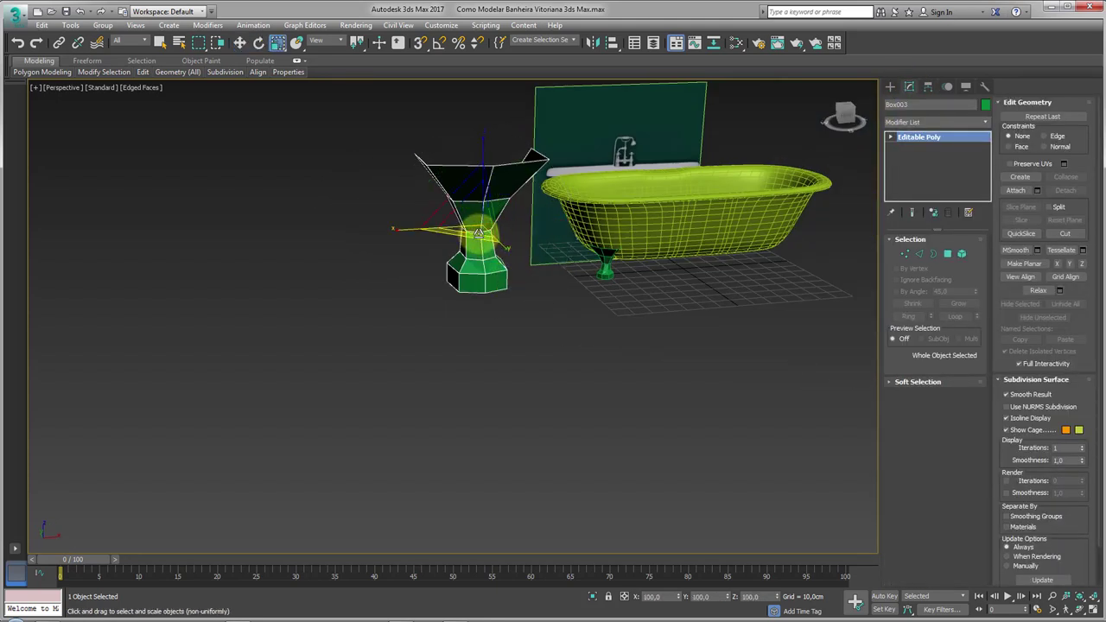
left_click_drag(516, 251, 493, 334)
left_click_drag(504, 196, 571, 247)
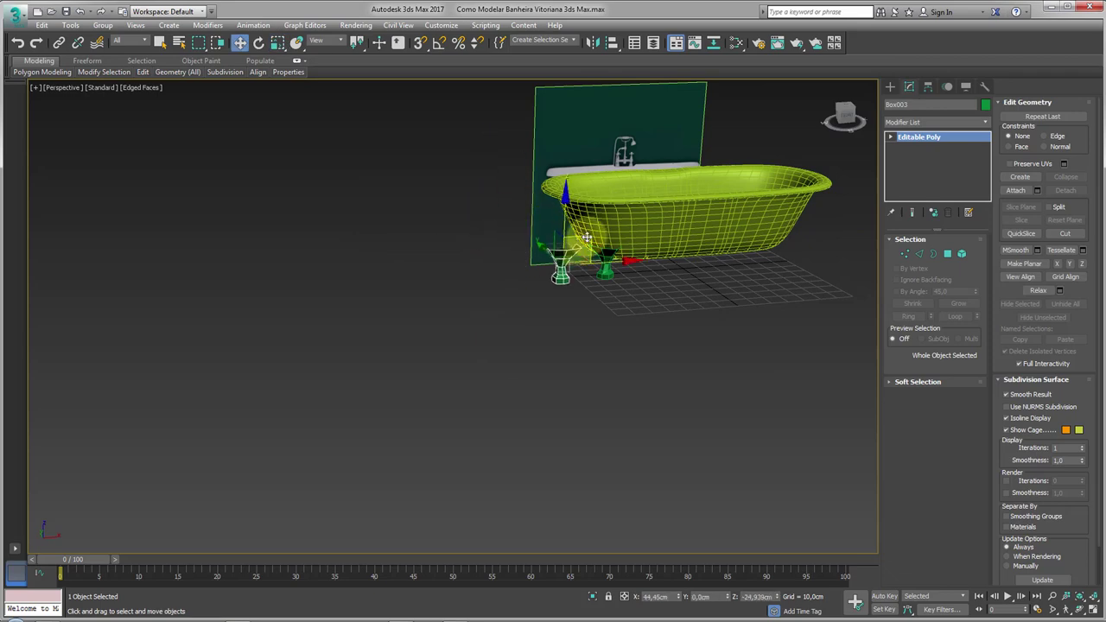
key("z")
middle_click_drag(543, 335, 897, 256, "alt")
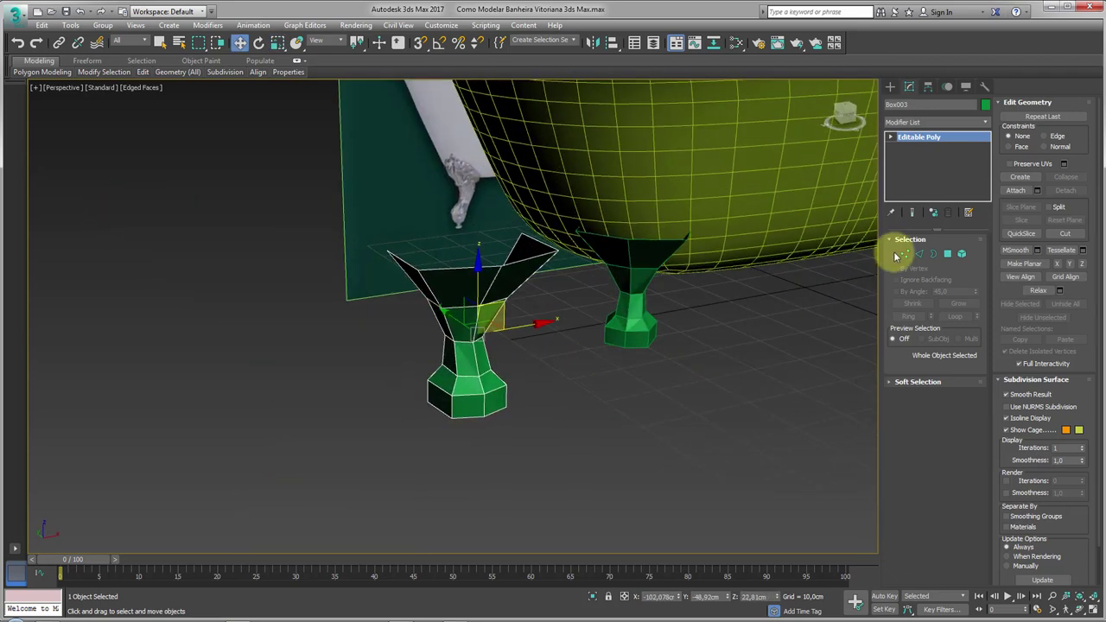
mouse_move(560, 420)
middle_mouse_down("alt")
mouse_move(904, 290)
mouse_move(454, 402)
middle_mouse_up("alt")
Shift the foot's bottom vertices sideways and select a few faces on its base.
left_click(908, 256)
middle_click_drag(387, 378, 443, 394, "alt")
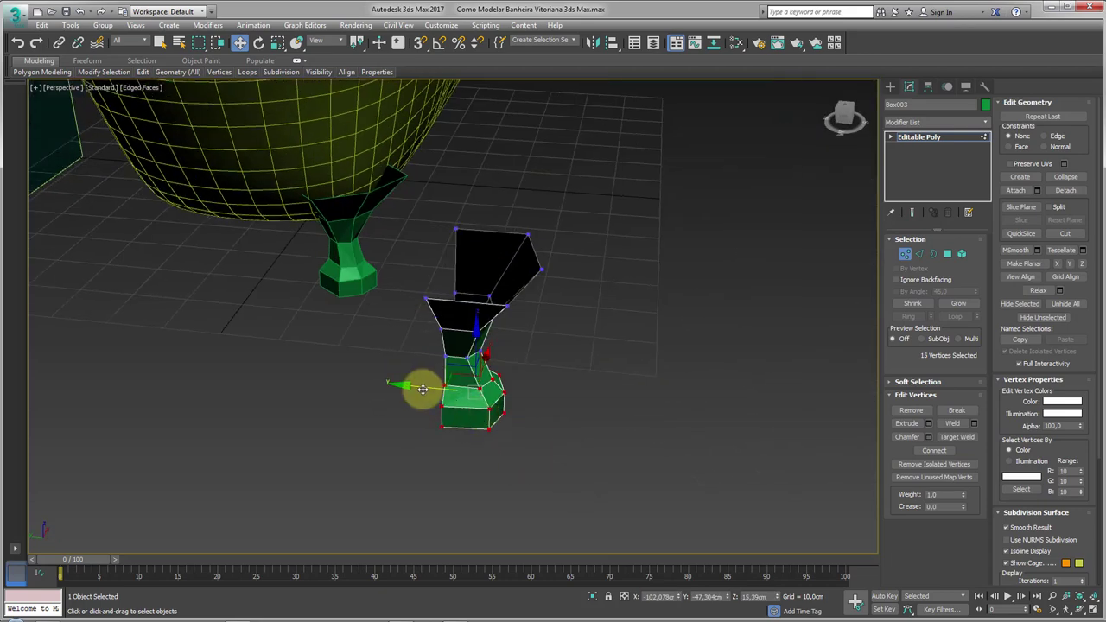
left_click_drag(422, 389, 518, 389)
key("shift+z")
key("shift+z")
key("shift+z")
key("shift+z")
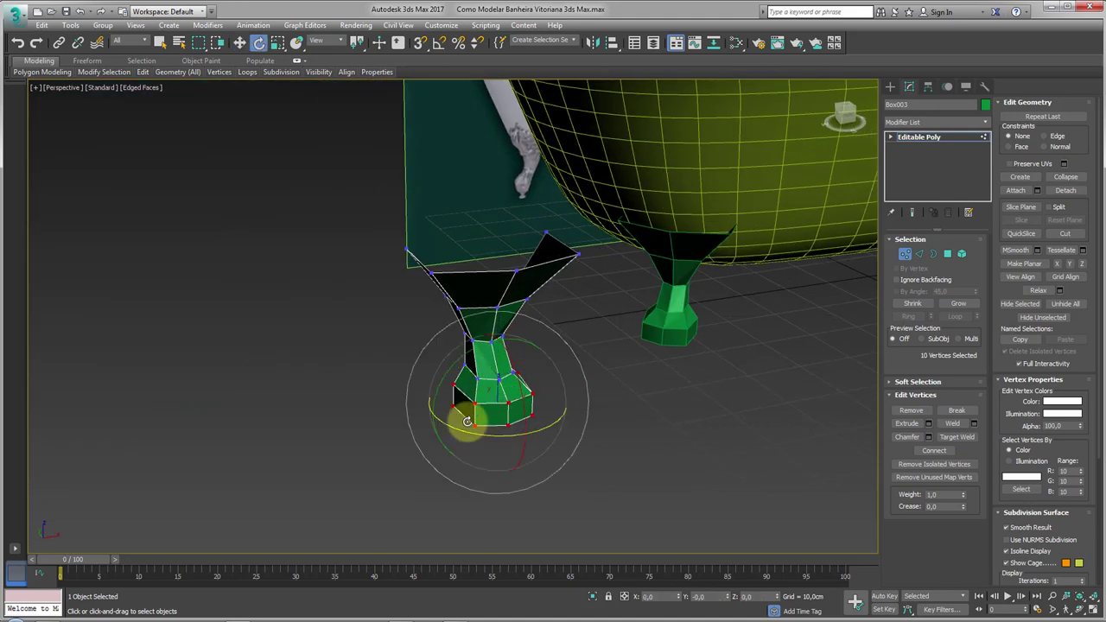
mouse_move(511, 444)
middle_mouse_down("alt")
mouse_move(526, 371)
mouse_move(838, 259)
middle_mouse_up("alt")
scroll(525, 371, "up", 3)
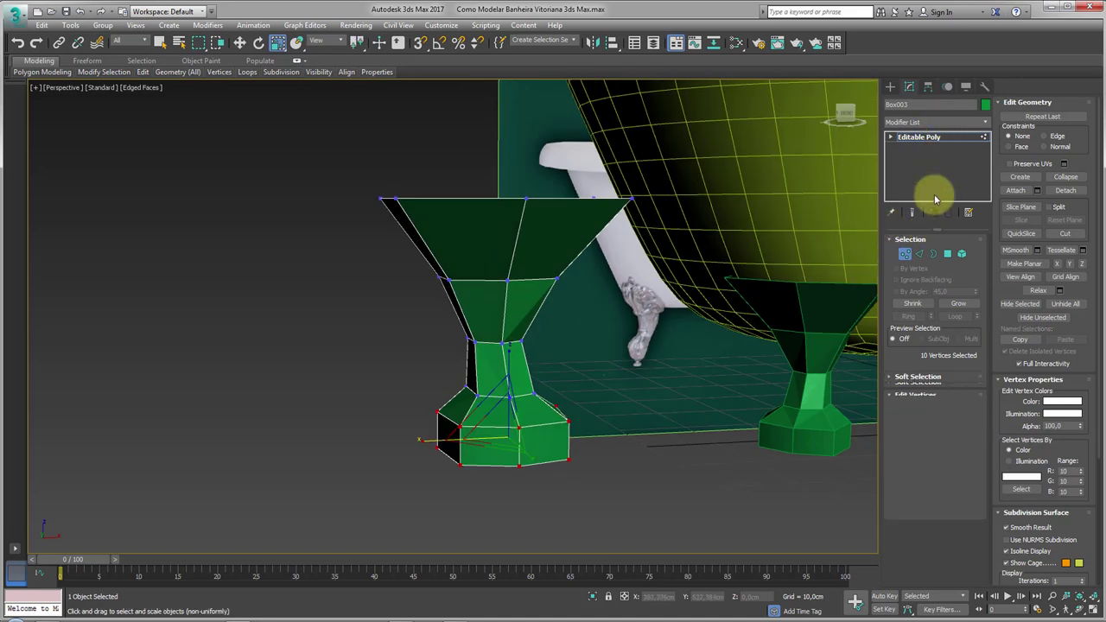
left_click(948, 253)
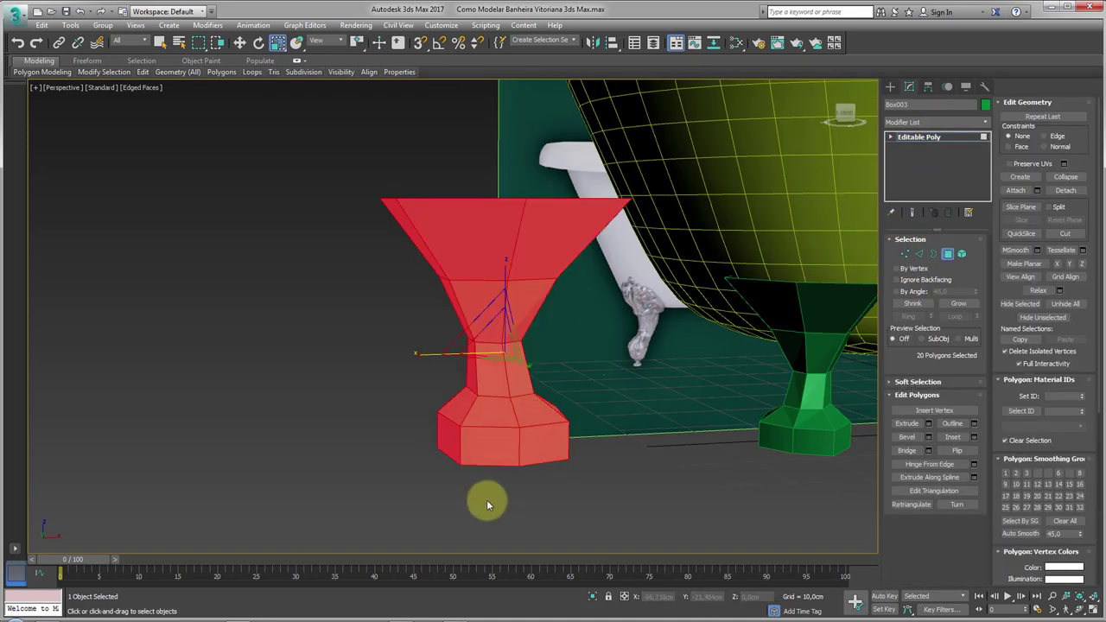
left_click(492, 393)
middle_click_drag(576, 439, 515, 505, "alt")
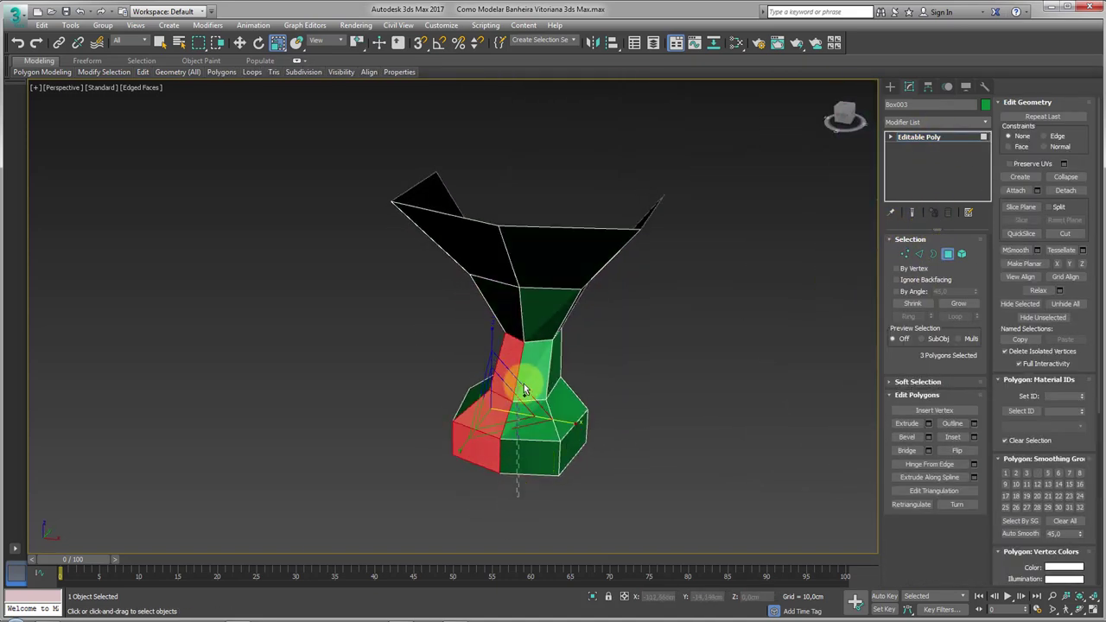
Inset the first selection of lower base faces, then bevel them with a reduced height.
left_click(511, 457, "ctrl")
middle_click_drag(511, 457, 864, 447, "alt")
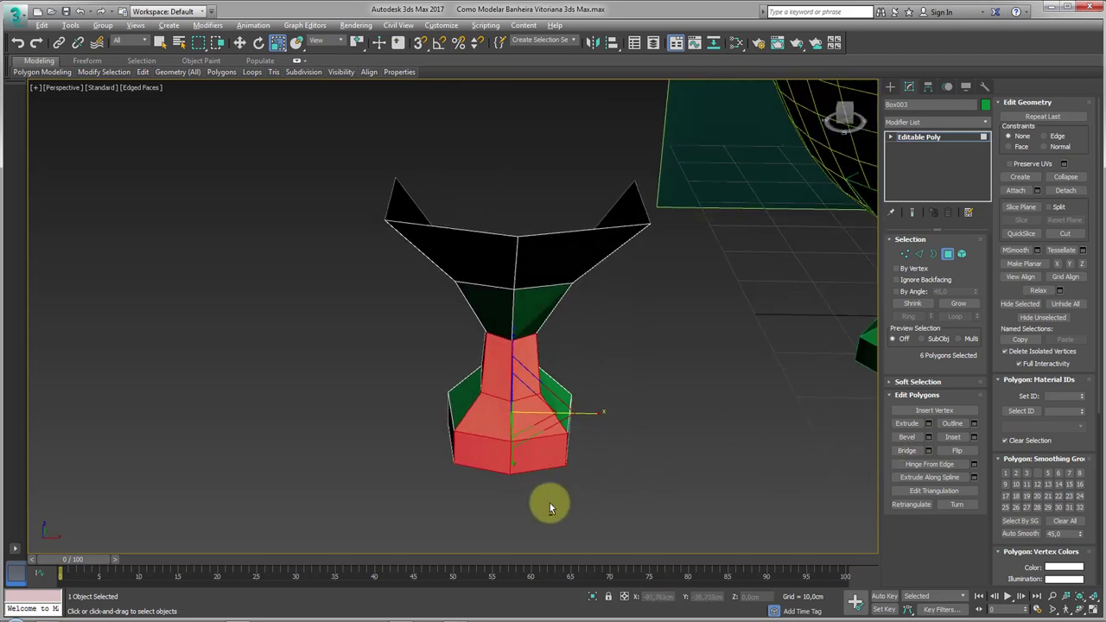
left_click_drag(527, 353, 644, 407, "alt")
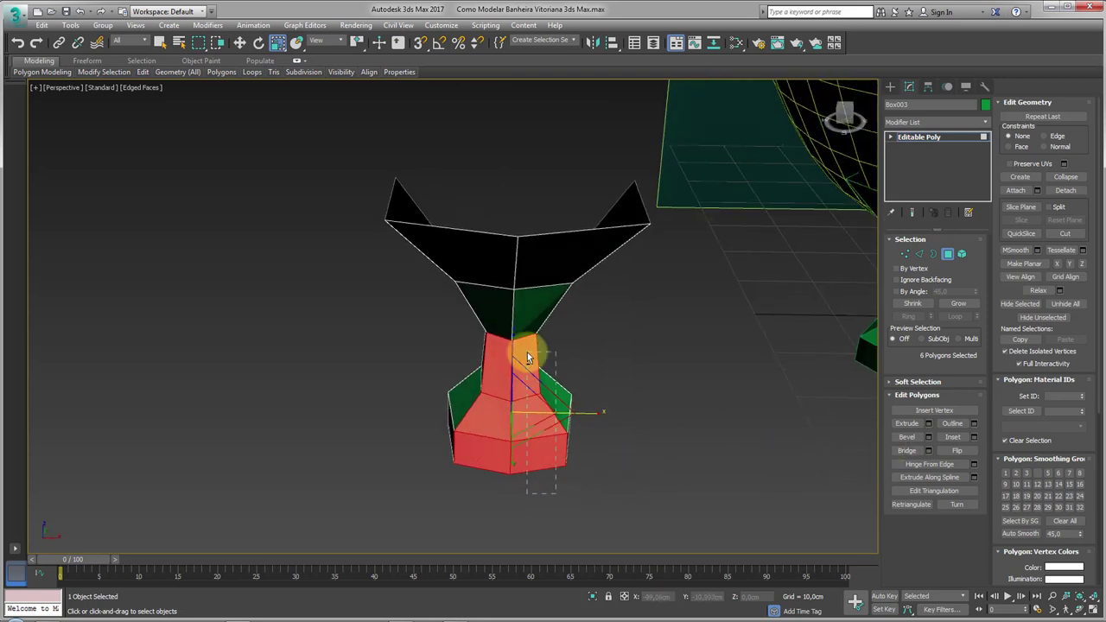
left_click(974, 436)
middle_click_drag(553, 469, 465, 382, "alt")
left_click(459, 357)
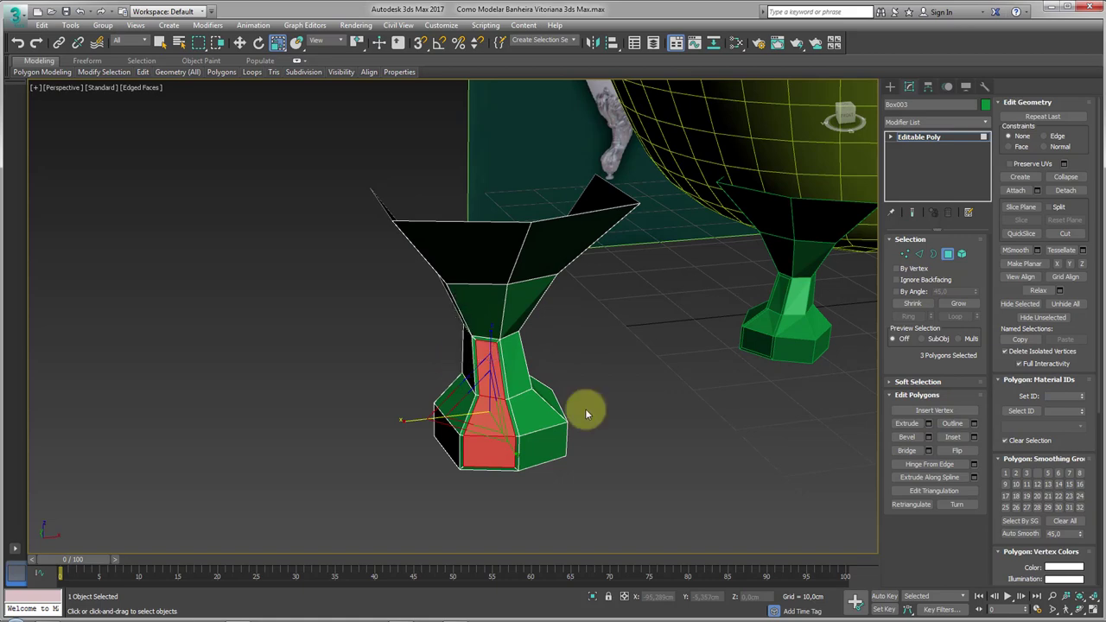
mouse_move(588, 410)
middle_mouse_down("alt")
mouse_move(575, 439)
mouse_move(622, 442)
mouse_move(570, 432)
middle_mouse_up("alt")
left_click(929, 437)
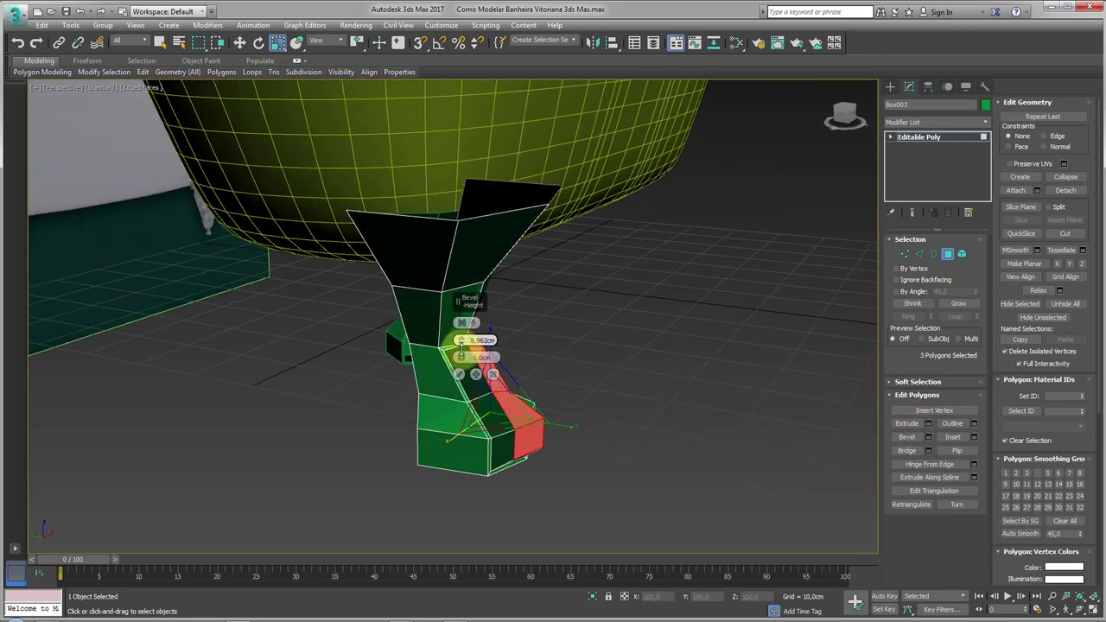
mouse_move(461, 341)
left_mouse_down()
mouse_move(459, 375)
mouse_move(461, 363)
left_mouse_up()
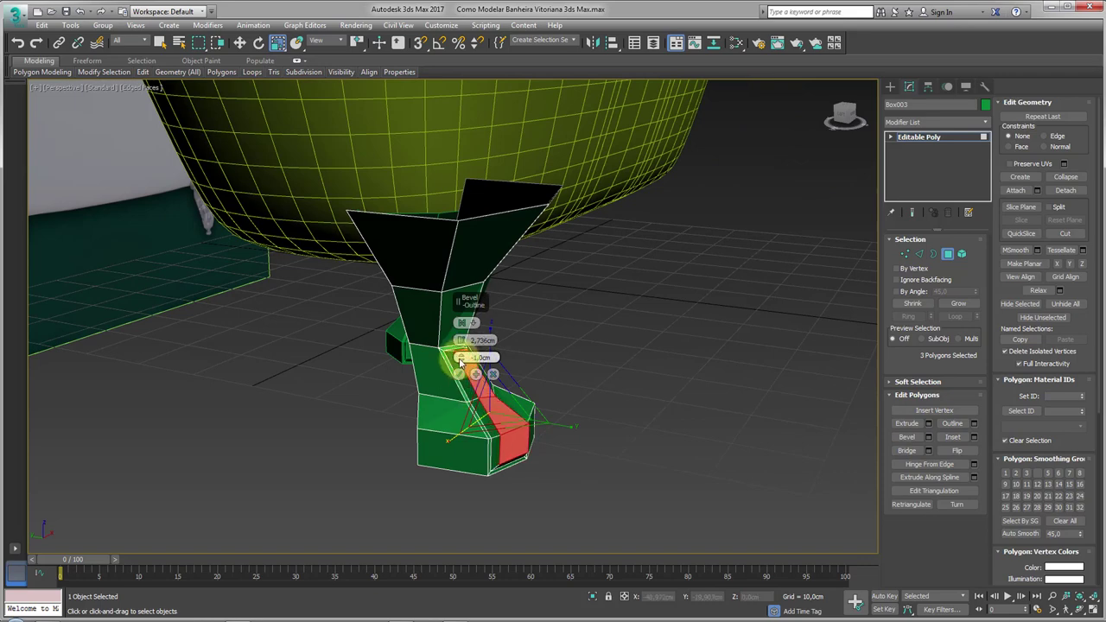
Inset and bevel the front column of base faces.
mouse_move(458, 380)
middle_mouse_down("alt")
mouse_move(469, 432)
mouse_move(545, 501)
middle_mouse_up("alt")
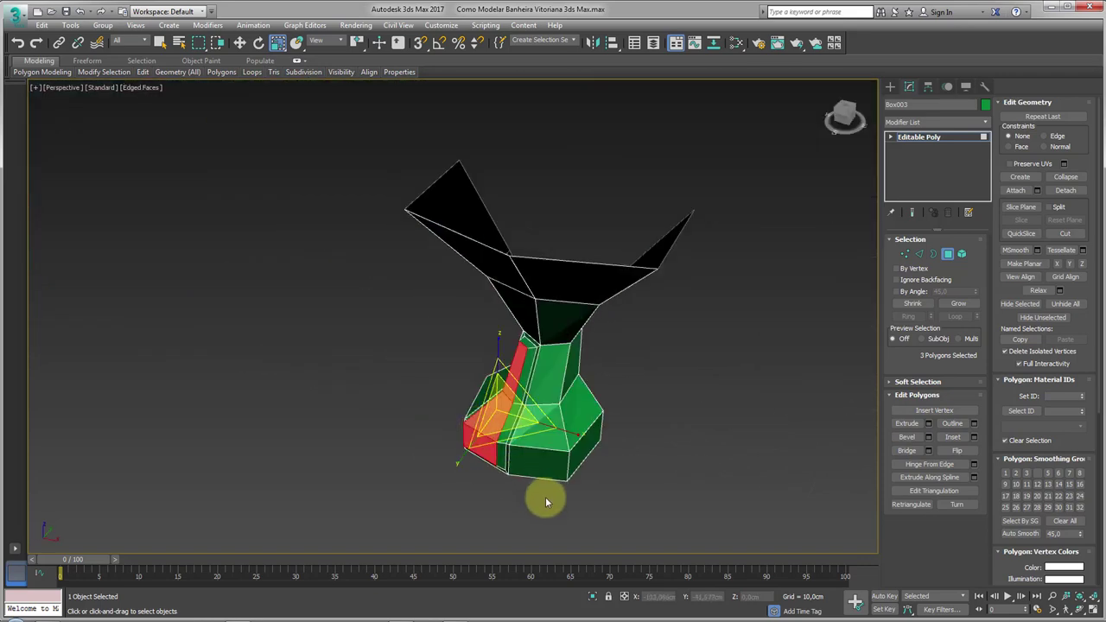
left_click(550, 390)
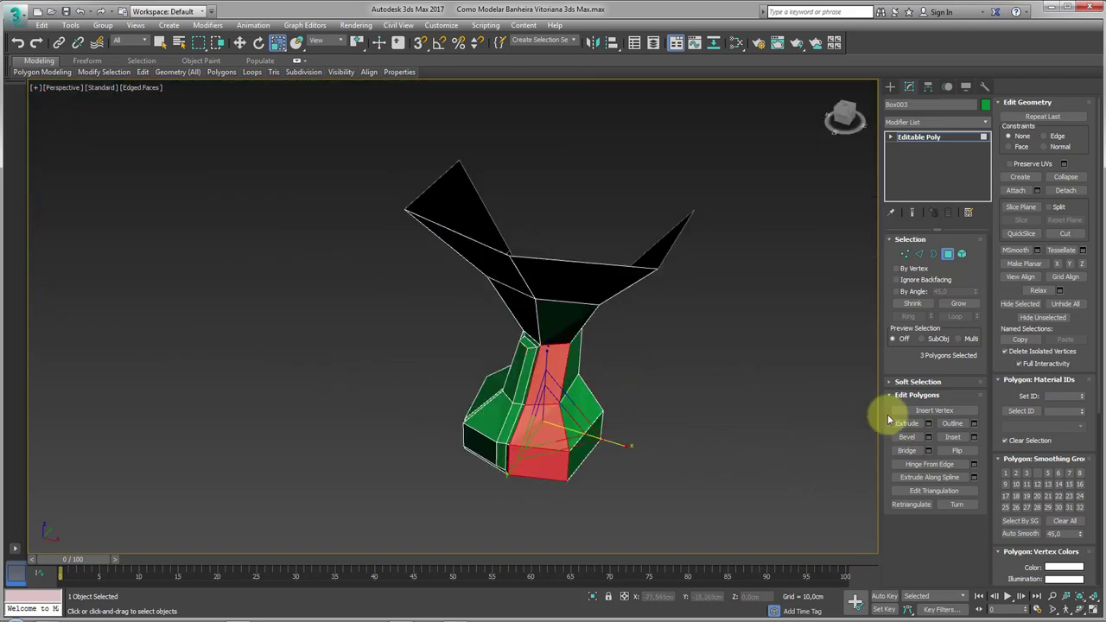
left_click(974, 436)
left_click(461, 360)
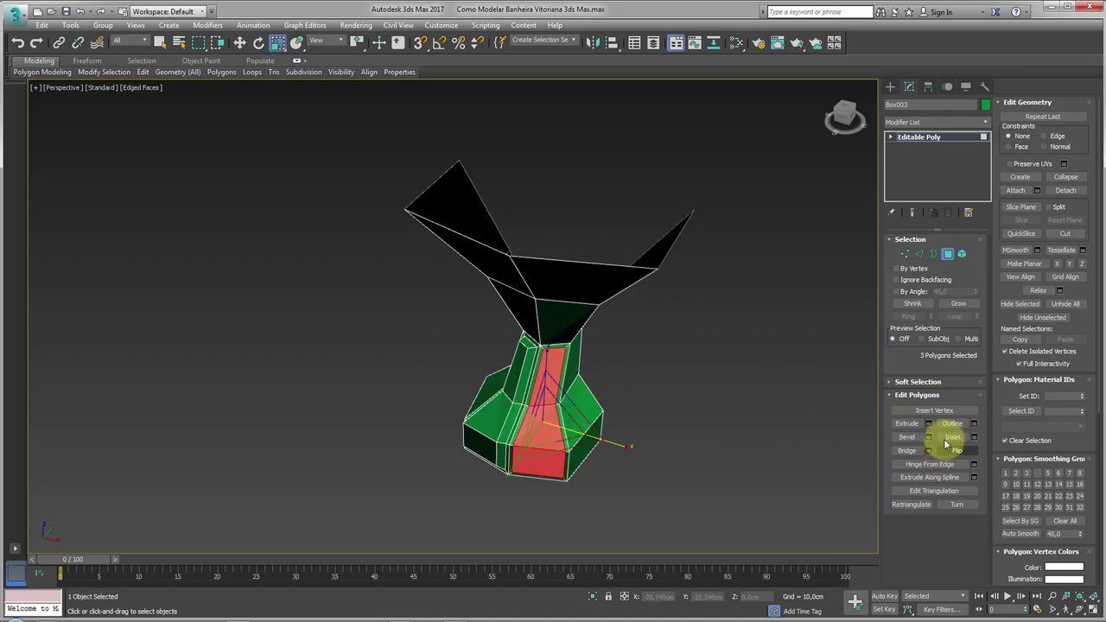
left_click(928, 437)
left_click(460, 374)
Inset and bevel the right-side faces of the base.
middle_click_drag(462, 378, 603, 504, "alt")
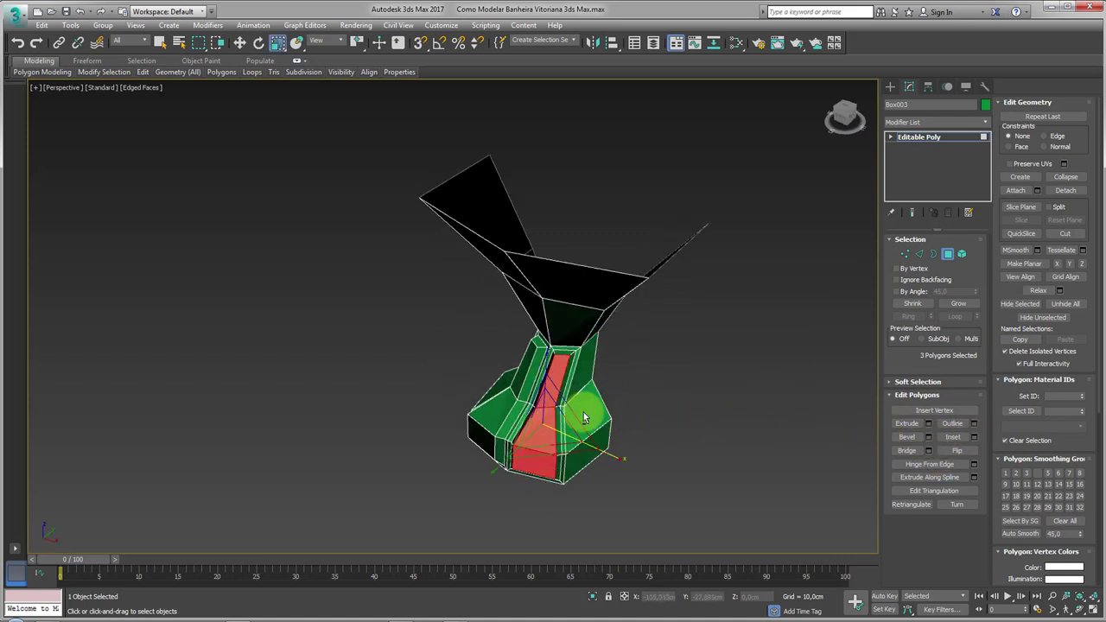
left_click(594, 417)
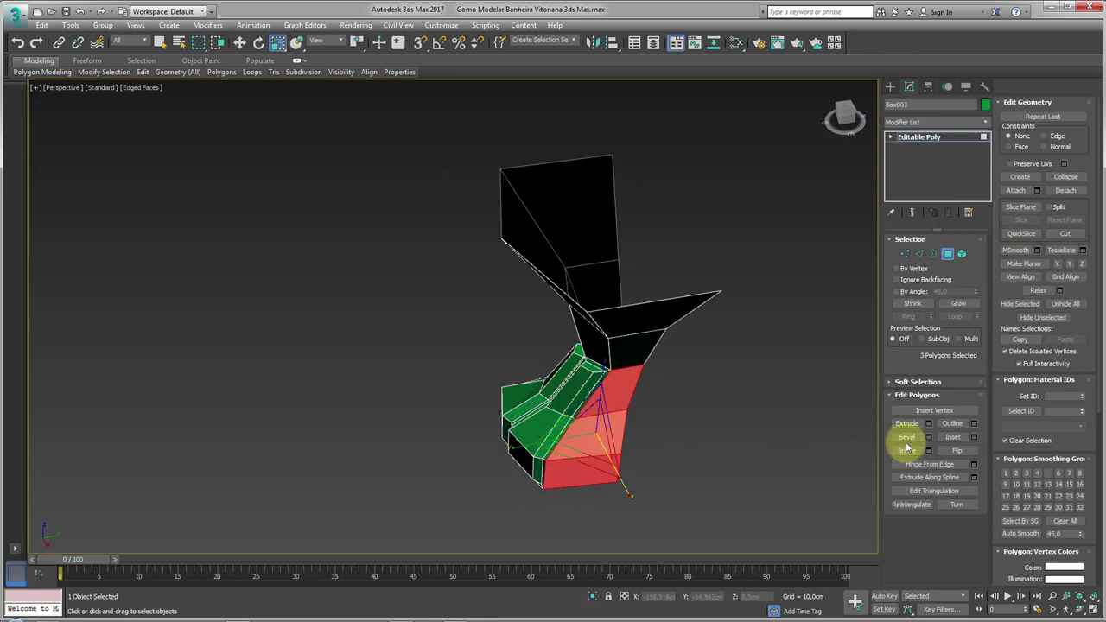
left_click(972, 437)
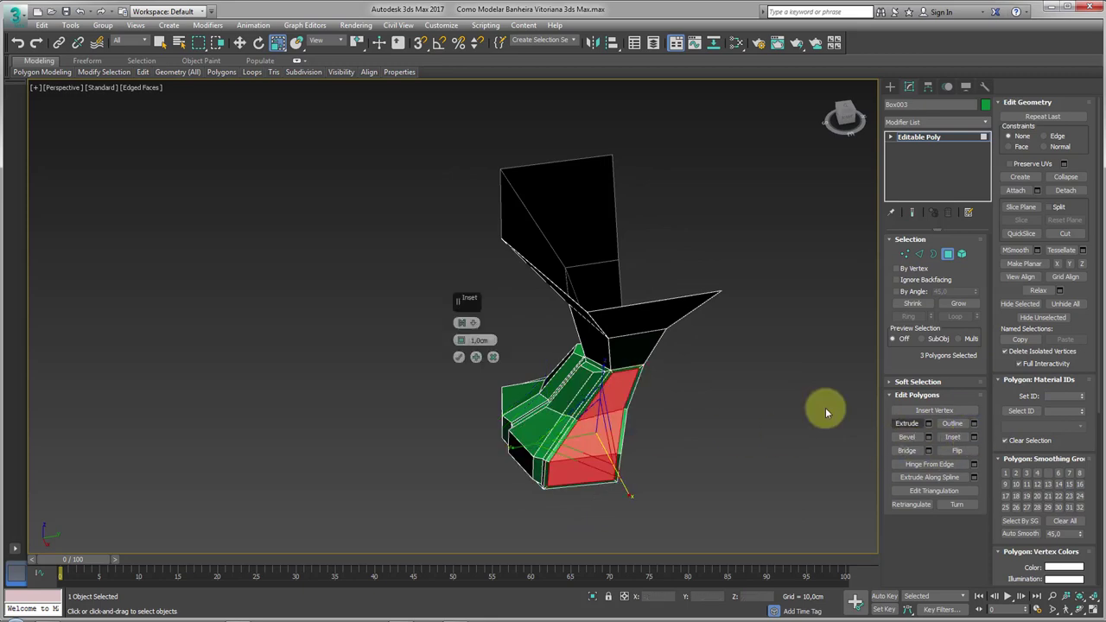
left_click(458, 359)
left_click(929, 438)
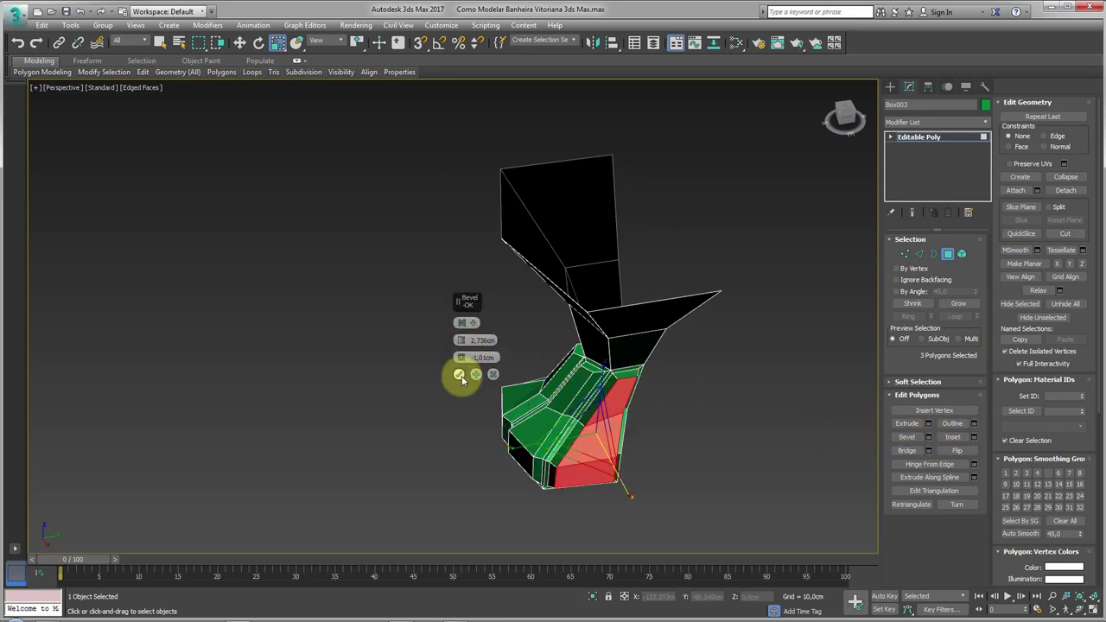
left_click(459, 375)
Inset the left-side base faces 1,0 cm and bevel them 2,736 cm.
middle_click_drag(460, 377, 557, 478, "alt")
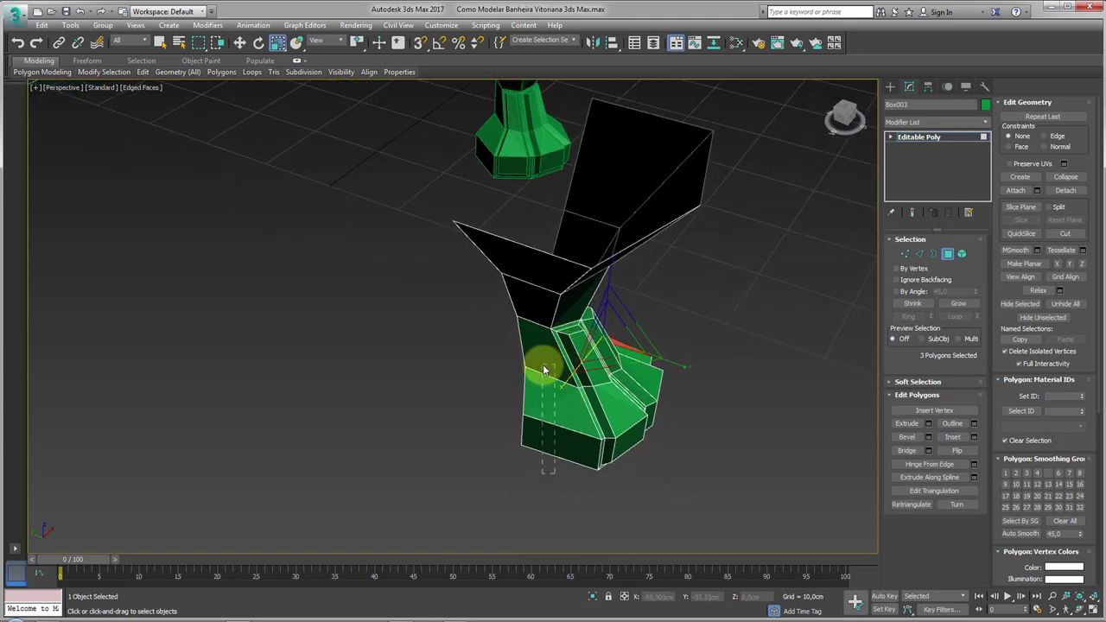
left_click(544, 370)
left_click(974, 437)
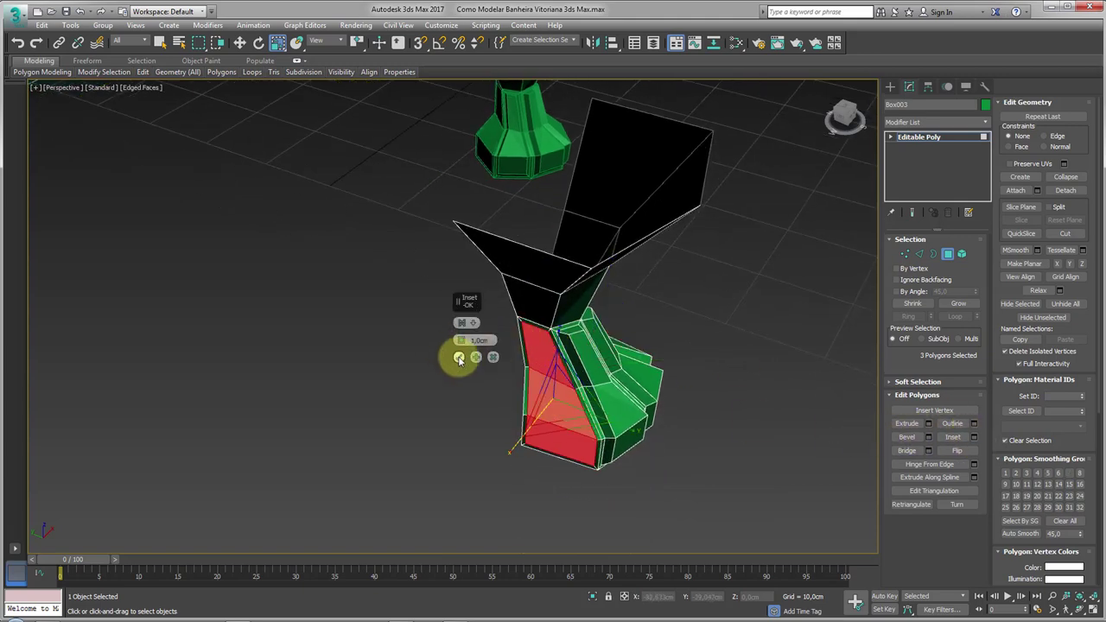
left_click(929, 437)
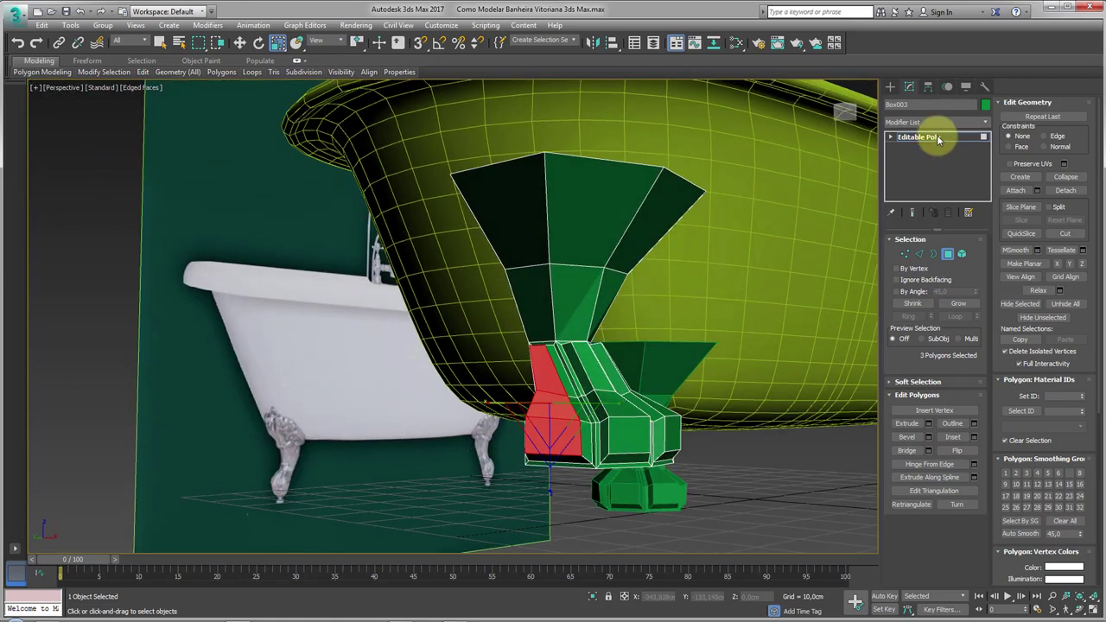
Bridge the two edges across the gap in the foot with a new face.
left_click(939, 138)
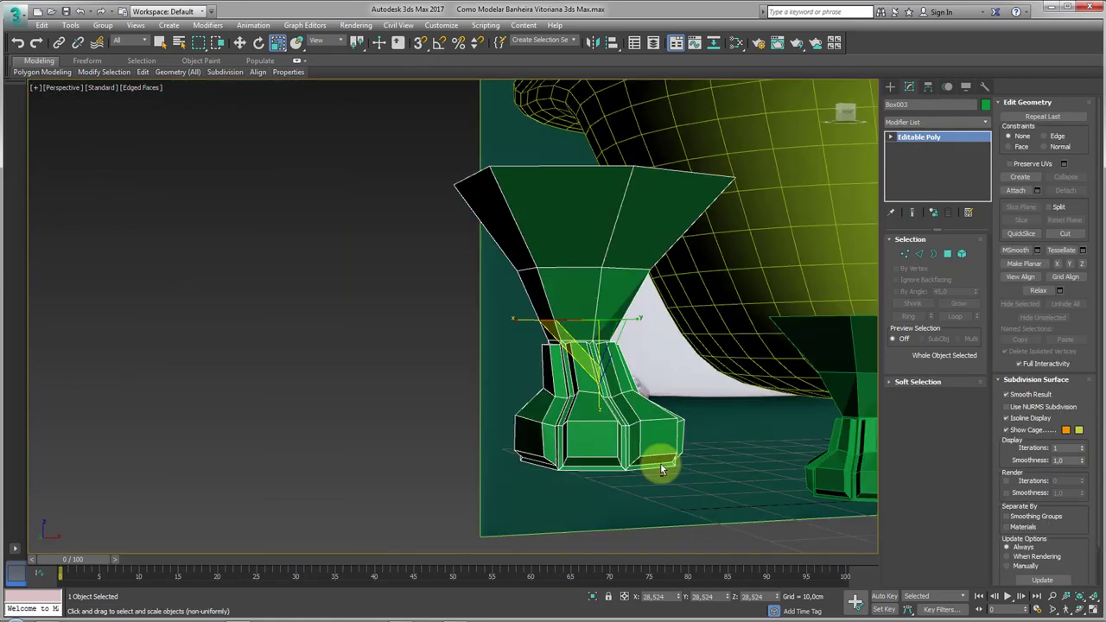
mouse_move(657, 464)
middle_mouse_down("alt")
mouse_move(715, 466)
mouse_move(631, 350)
middle_mouse_up("alt")
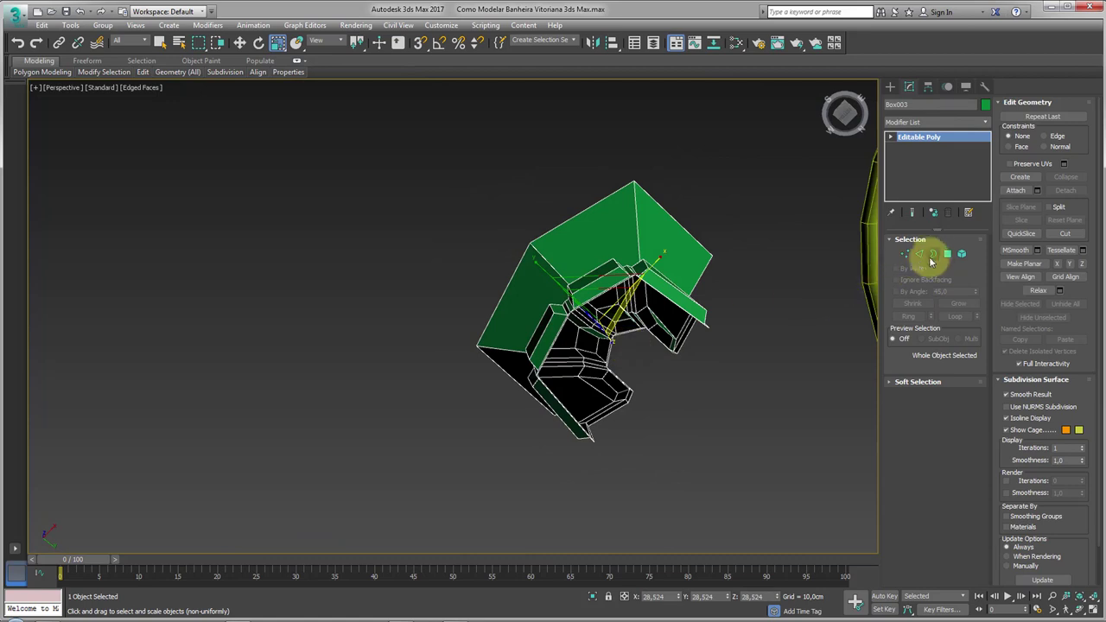
left_click(918, 253)
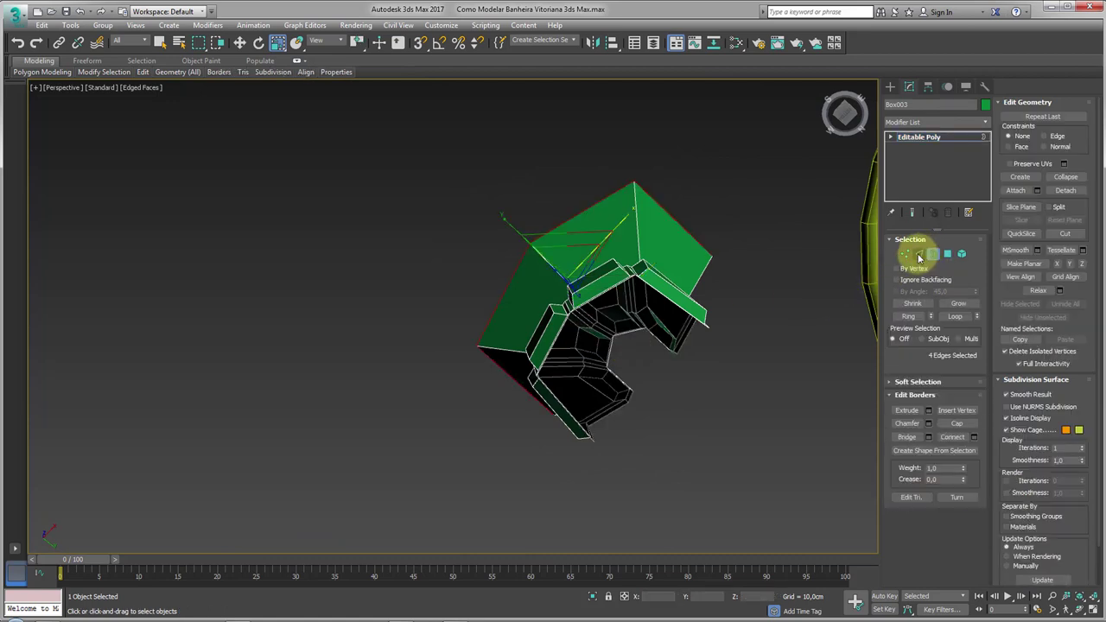
left_click(566, 414)
middle_click_drag(706, 468, 587, 488, "alt")
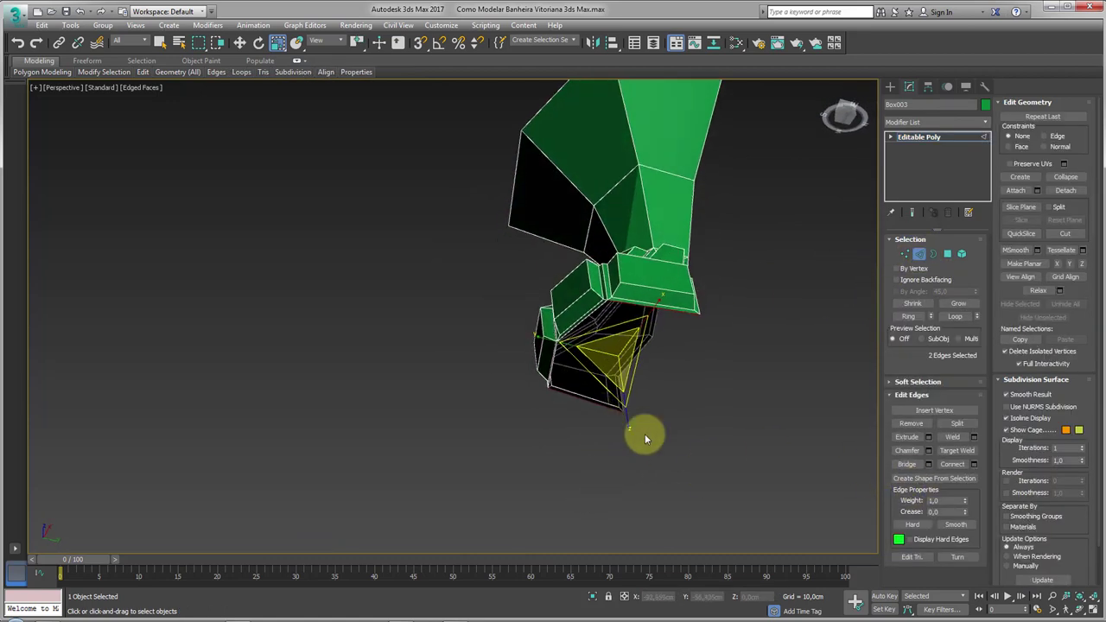
left_click(907, 464)
Select an edge ring on the foot, then try Target Weld on vertices and cancel it.
middle_click_drag(642, 386, 647, 363, "alt")
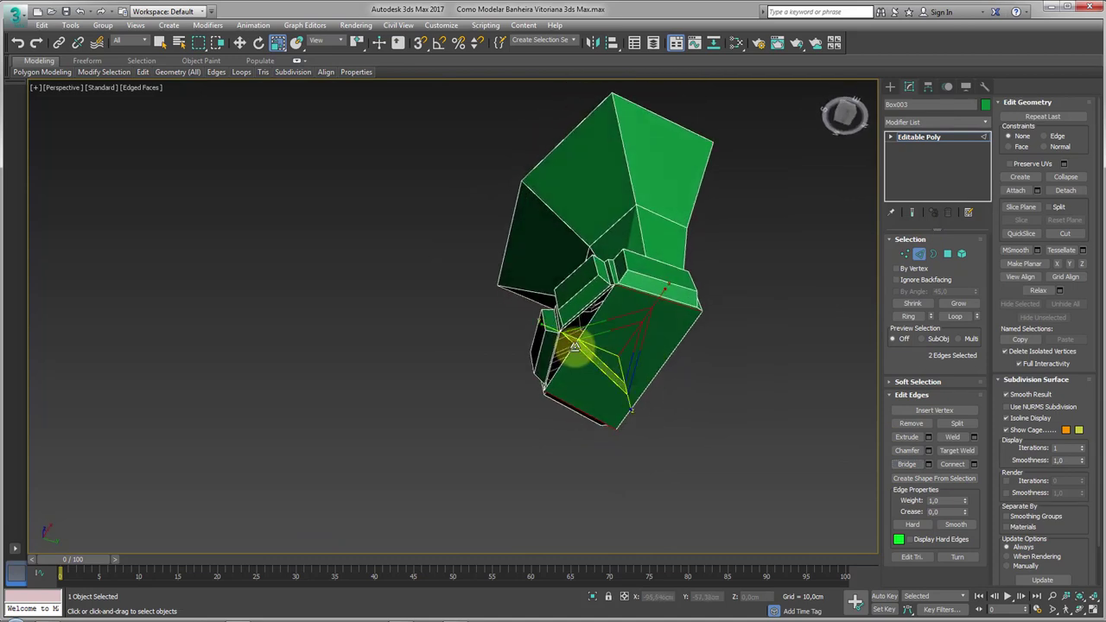
left_click(573, 340)
left_click(908, 316)
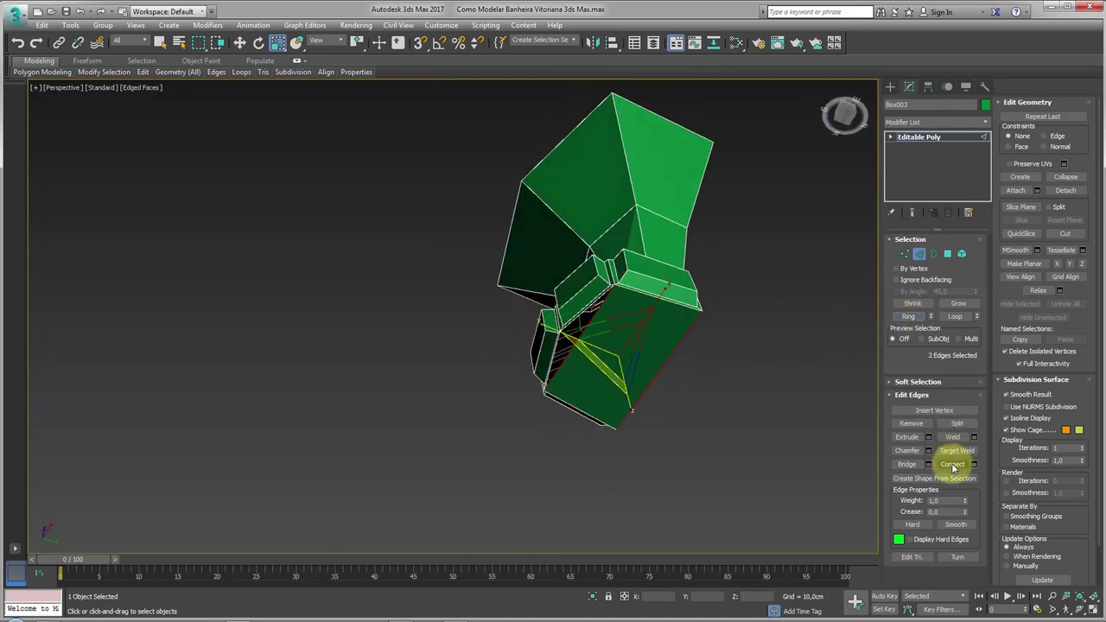
left_click(905, 253, "ctrl")
left_click(957, 436)
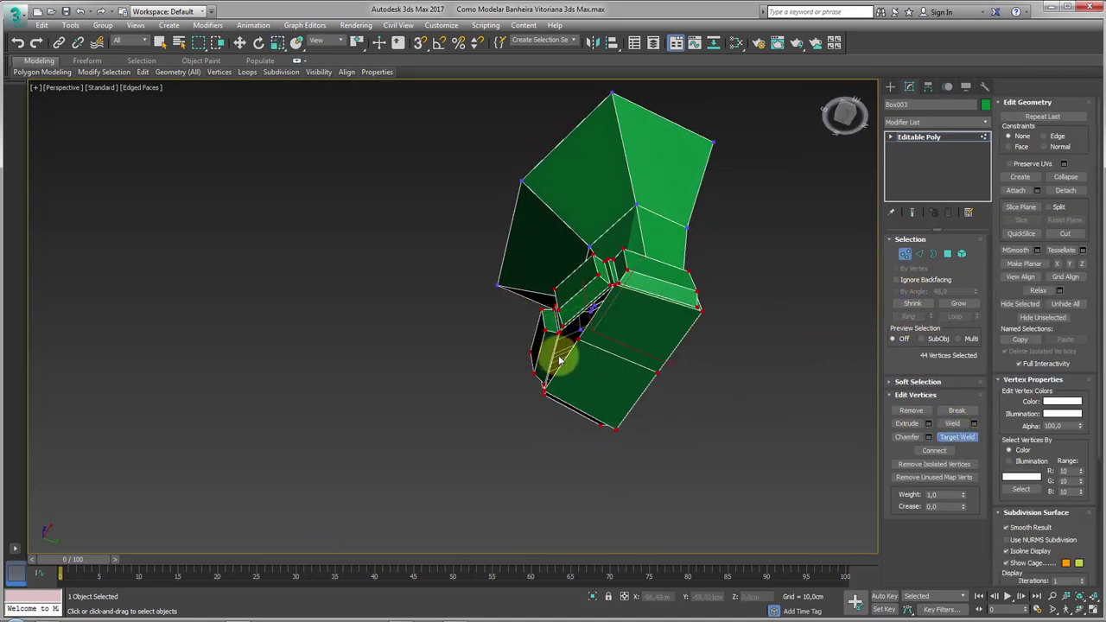
mouse_move(572, 333)
middle_mouse_down("alt")
mouse_move(639, 412)
mouse_move(521, 402)
middle_mouse_up("alt")
right_click(521, 403)
scroll(775, 367, "up", 10)
scroll(774, 366, "down", 8)
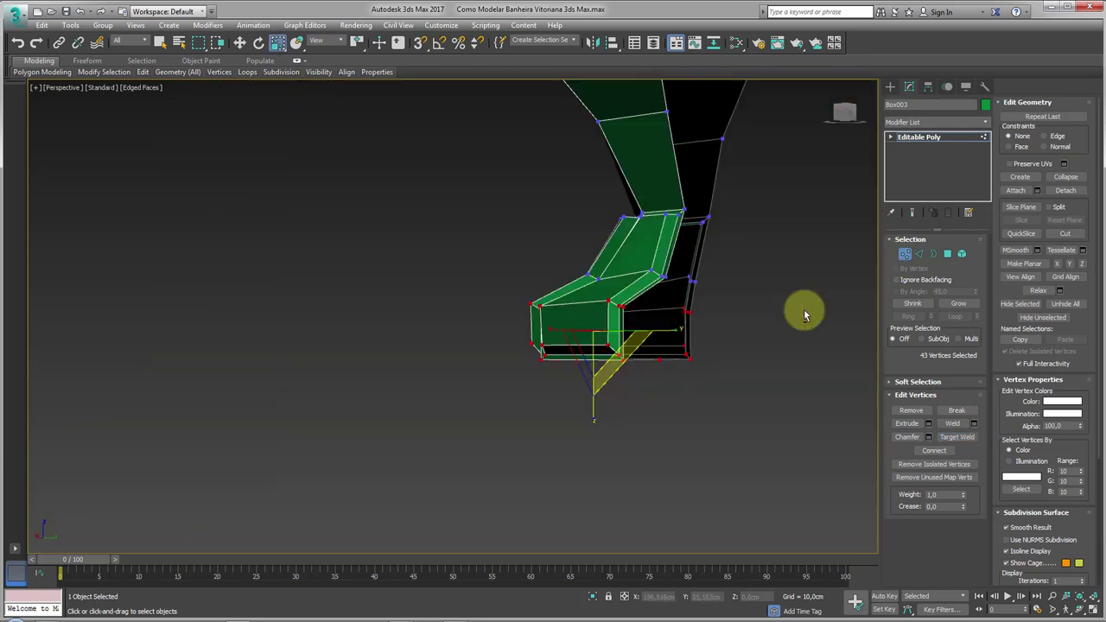
scroll(802, 308, "down", 2)
Select two edges around the lower opening, then switch to Border selection.
left_click(920, 254)
mouse_move(759, 319)
middle_mouse_down("alt")
mouse_move(657, 335)
mouse_move(698, 317)
mouse_move(772, 366)
mouse_move(813, 376)
middle_mouse_up("alt")
left_click(660, 334)
left_click(777, 373)
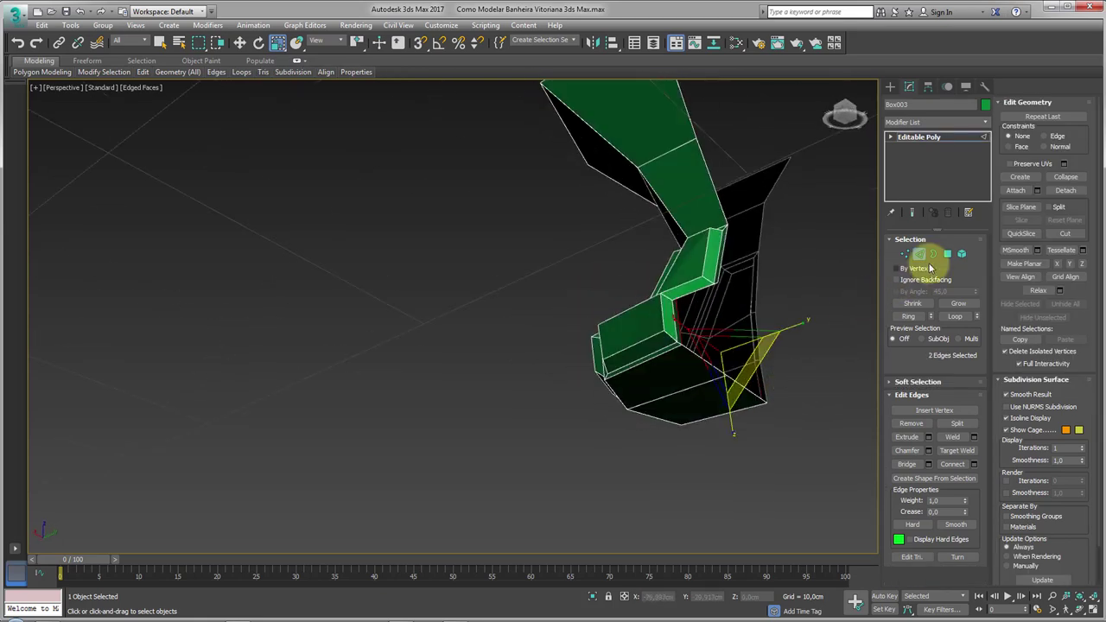
left_click(933, 255)
Select an edge of the lower box and its ring of edges around the opening.
left_click(918, 253)
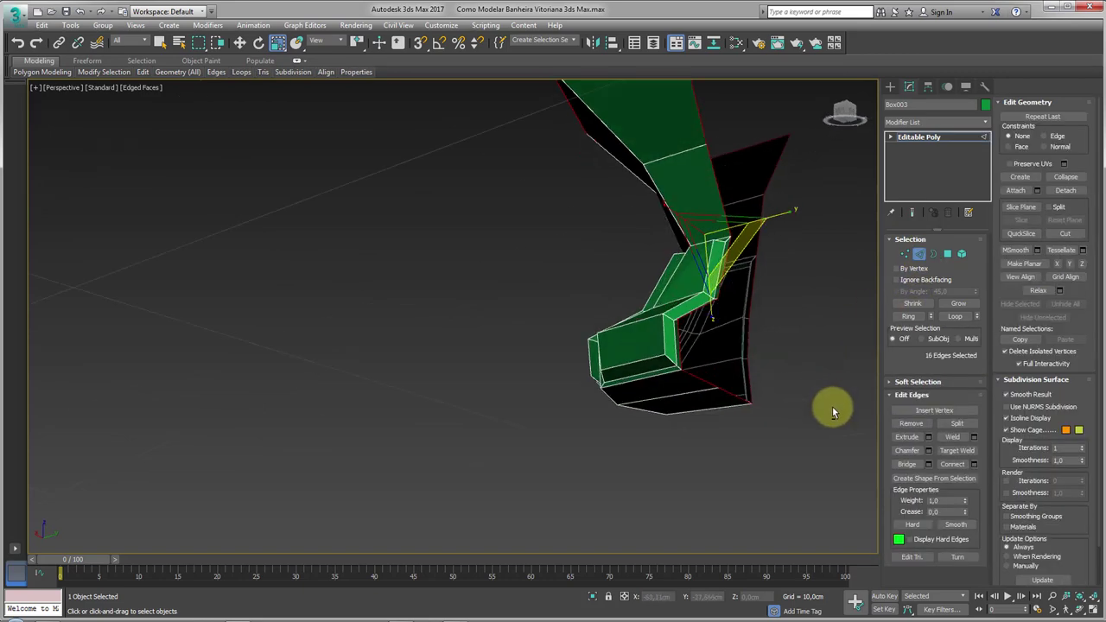
mouse_move(832, 406)
middle_mouse_down("alt")
mouse_move(723, 470)
mouse_move(786, 319)
mouse_move(735, 372)
mouse_move(694, 299)
mouse_move(617, 388)
mouse_move(583, 335)
middle_mouse_up("alt")
left_click_drag(606, 354, 609, 356, "alt")
mouse_move(609, 356)
middle_mouse_down("alt")
mouse_move(796, 392)
mouse_move(799, 329)
mouse_move(809, 377)
middle_mouse_up("alt")
mouse_move(873, 451)
middle_mouse_down("alt")
mouse_move(746, 444)
mouse_move(610, 458)
mouse_move(724, 434)
mouse_move(674, 375)
middle_mouse_up("alt")
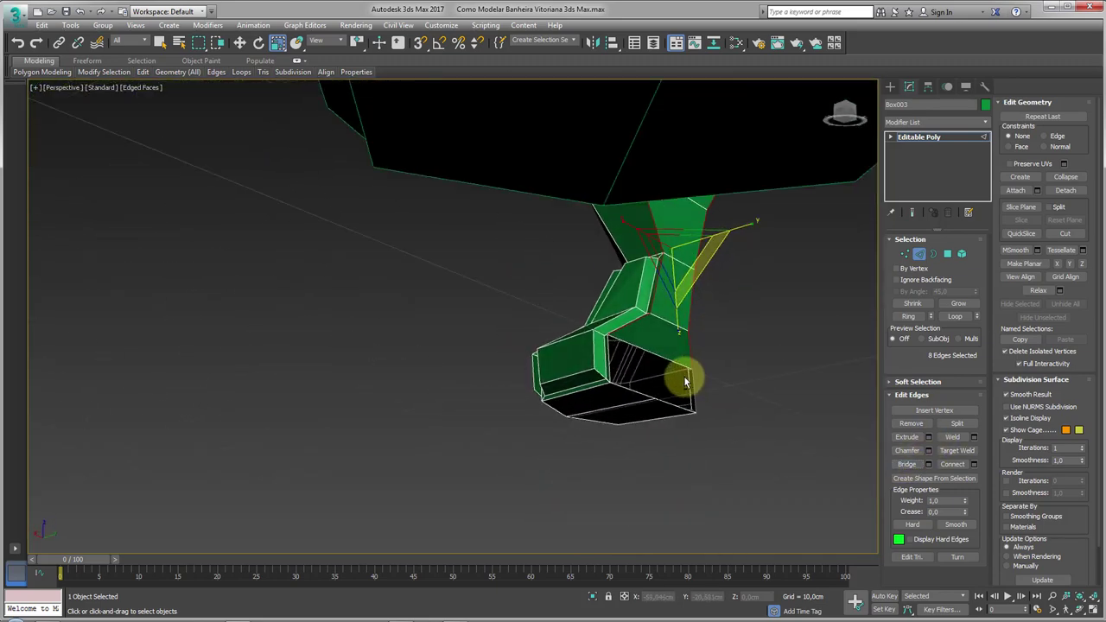
scroll(674, 373, "up", 2)
left_click(668, 351)
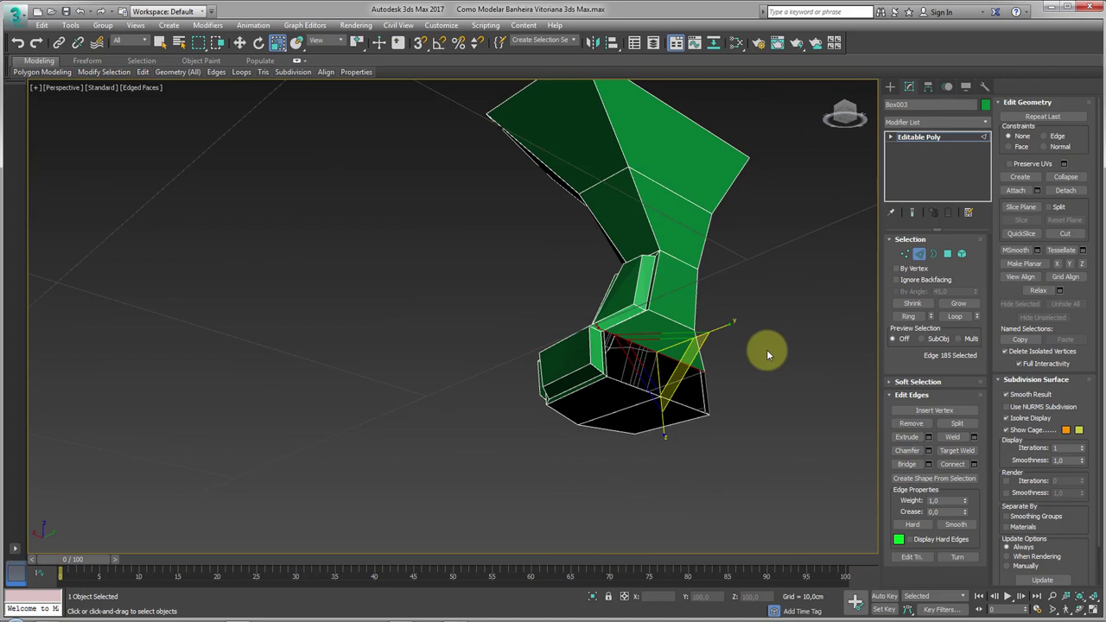
left_click(917, 318)
Trim the selection to the four opening edges and bridge them to close the underside.
left_click_drag(813, 356, 627, 437)
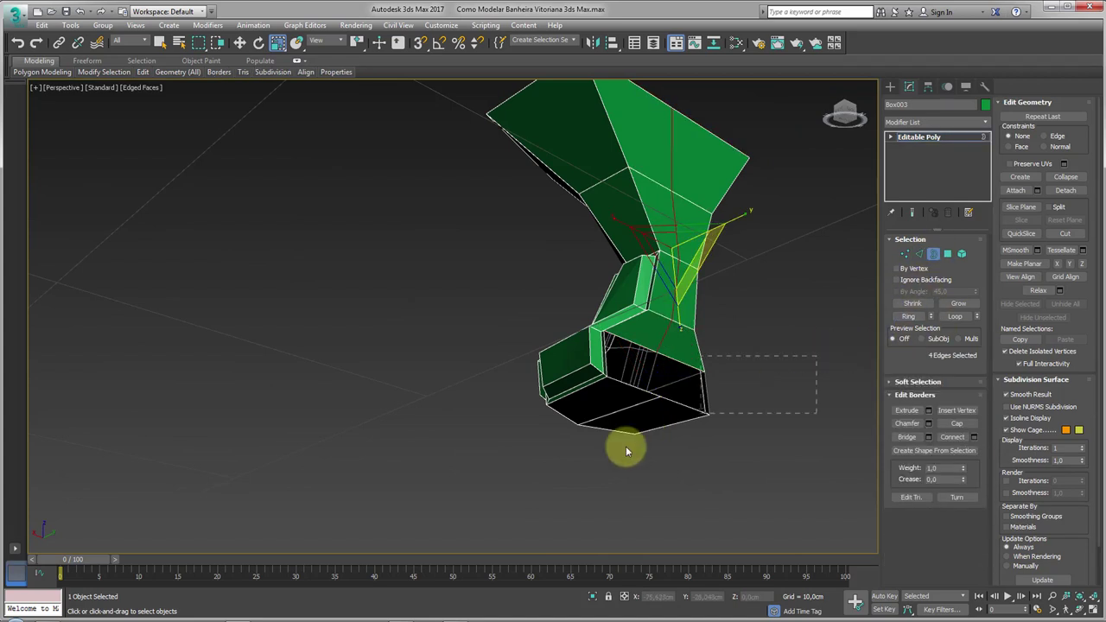
middle_click_drag(753, 366, 717, 391, "alt")
left_click(643, 385, "alt")
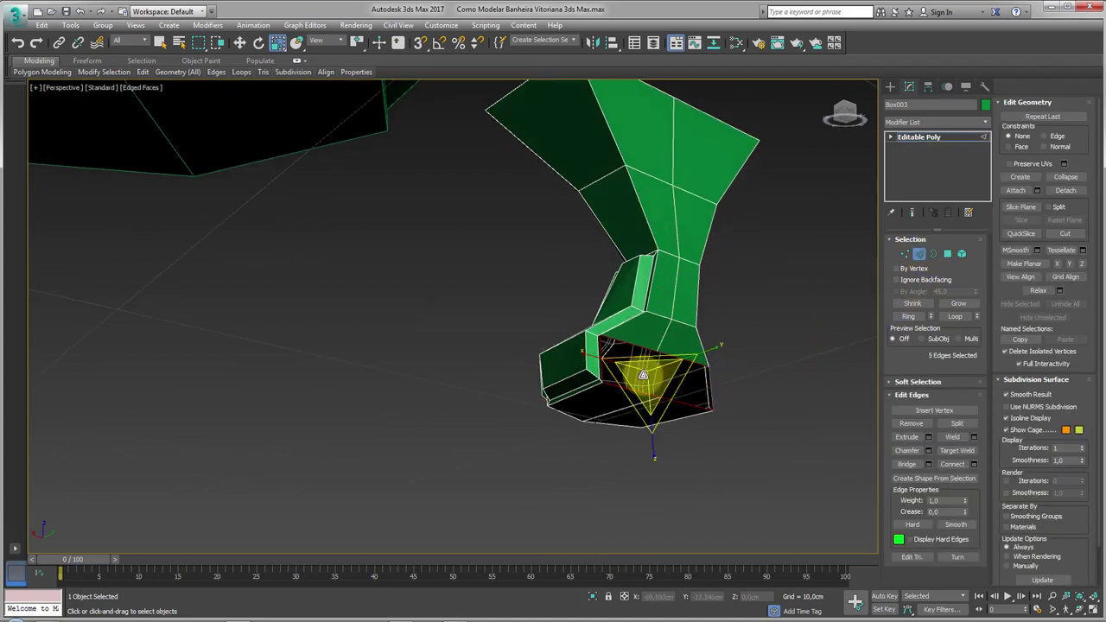
left_click(569, 358, "alt")
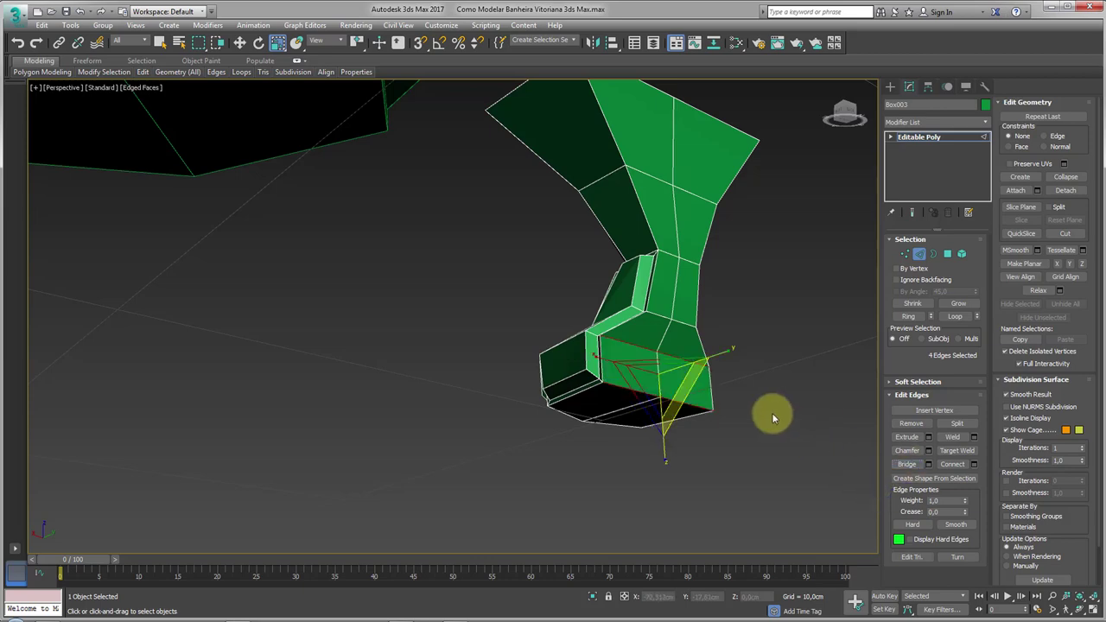
middle_click_drag(773, 414, 778, 352, "alt")
scroll(778, 352, "down", 5)
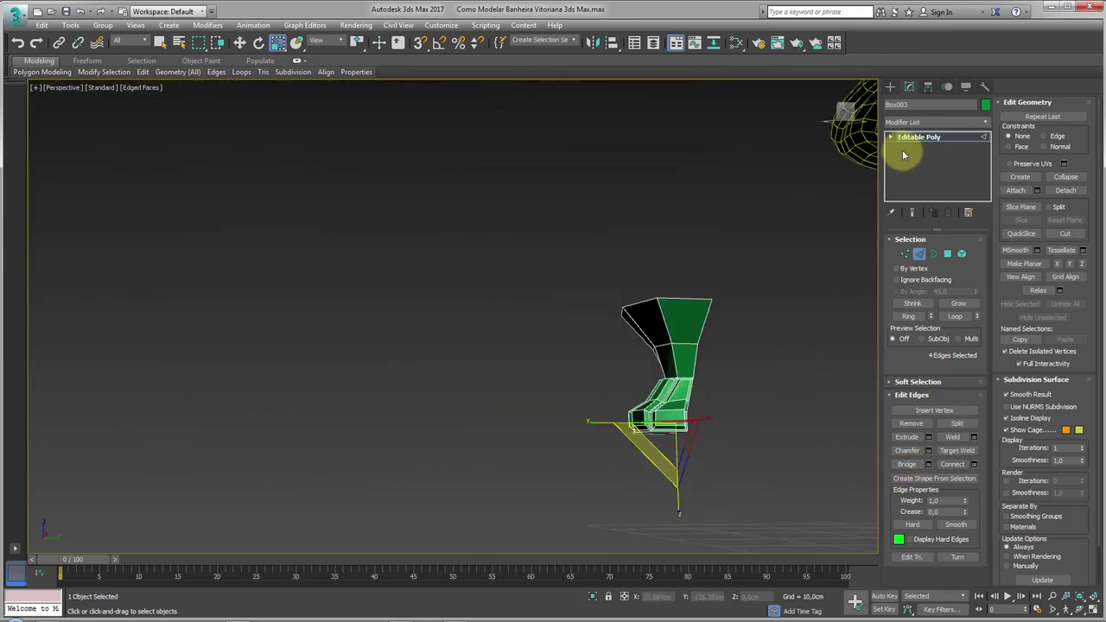
Return to the foot's object level and bring the tub into view.
left_click(908, 138)
middle_click_drag(744, 237, 749, 344, "alt")
scroll(735, 387, "up", 2)
mouse_move(736, 387)
middle_mouse_down("alt")
mouse_move(648, 397)
mouse_move(699, 357)
middle_mouse_up("alt")
scroll(699, 358, "down", 5)
scroll(543, 386, "up", 5)
Raise the top centre vertex of the foot to form a pointed top.
middle_click_drag(543, 386, 815, 370, "alt")
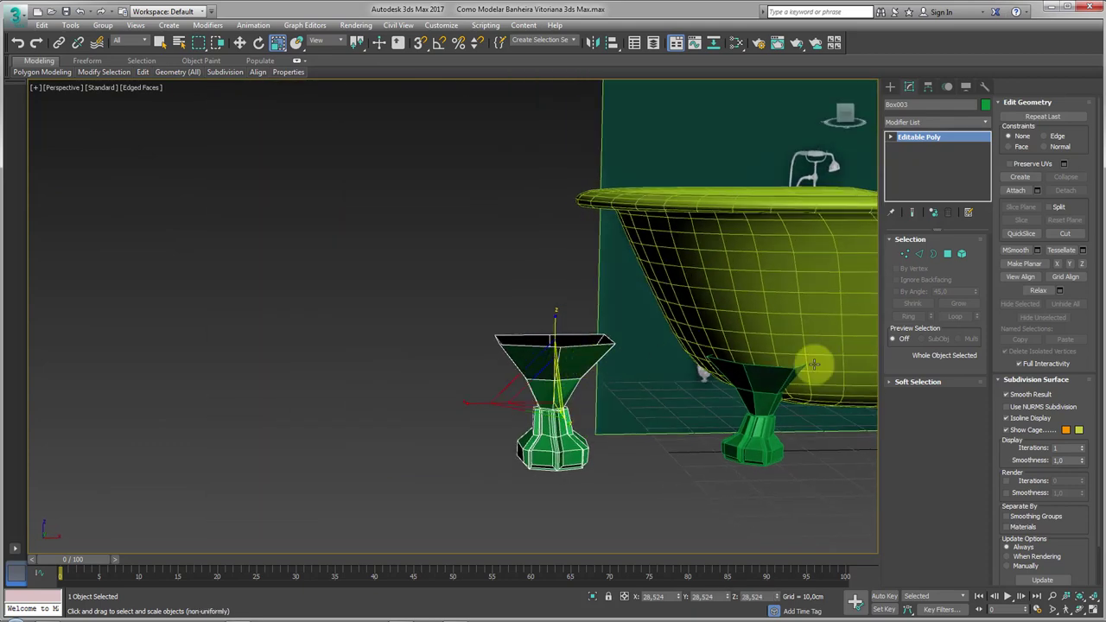
key("r")
left_click(909, 255)
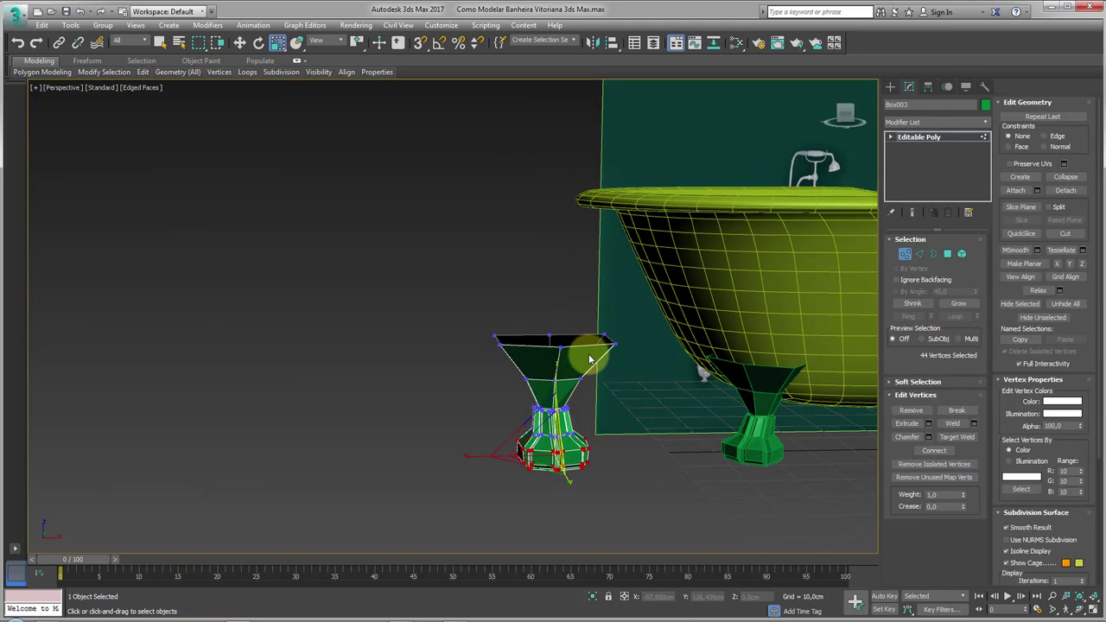
key("w")
left_click(561, 344)
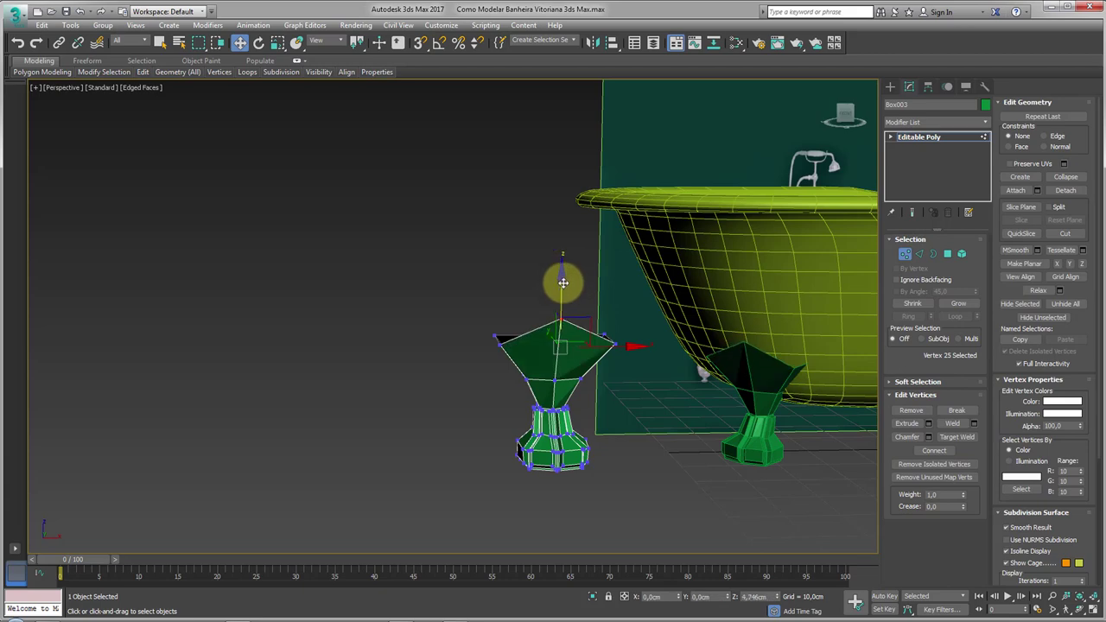
left_click_drag(559, 298, 565, 272)
Select the three fin vertices at the leg top and pull them down and left.
mouse_move(625, 323)
middle_mouse_down("alt")
mouse_move(640, 348)
mouse_move(723, 390)
mouse_move(654, 398)
mouse_move(626, 327)
mouse_move(658, 272)
middle_mouse_up("alt")
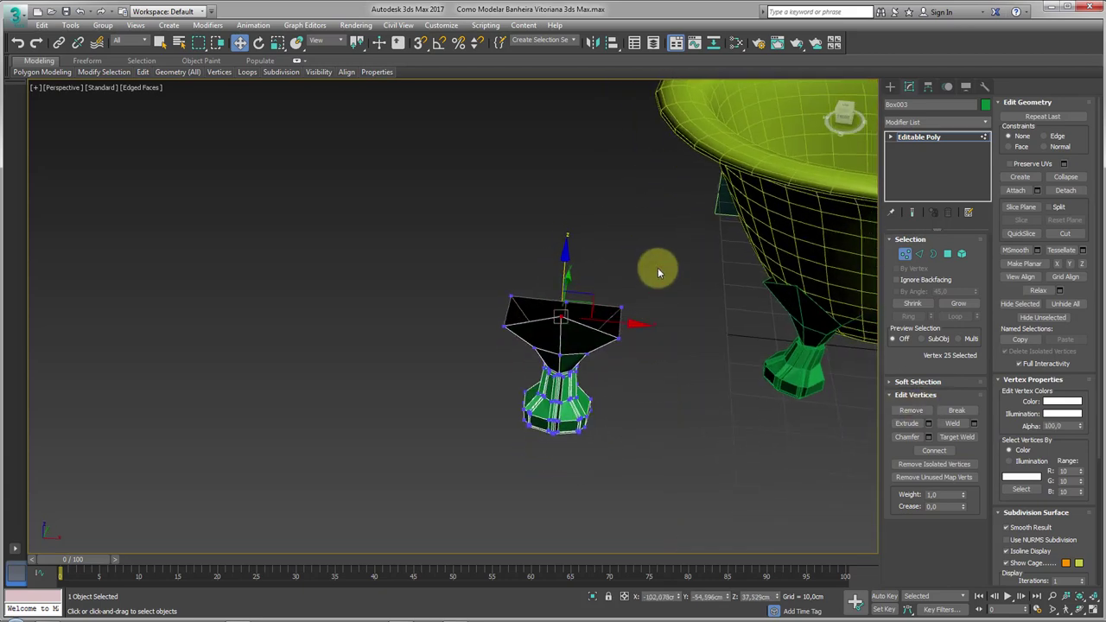
left_click_drag(587, 309, 587, 304)
middle_click_drag(586, 305, 579, 270, "alt")
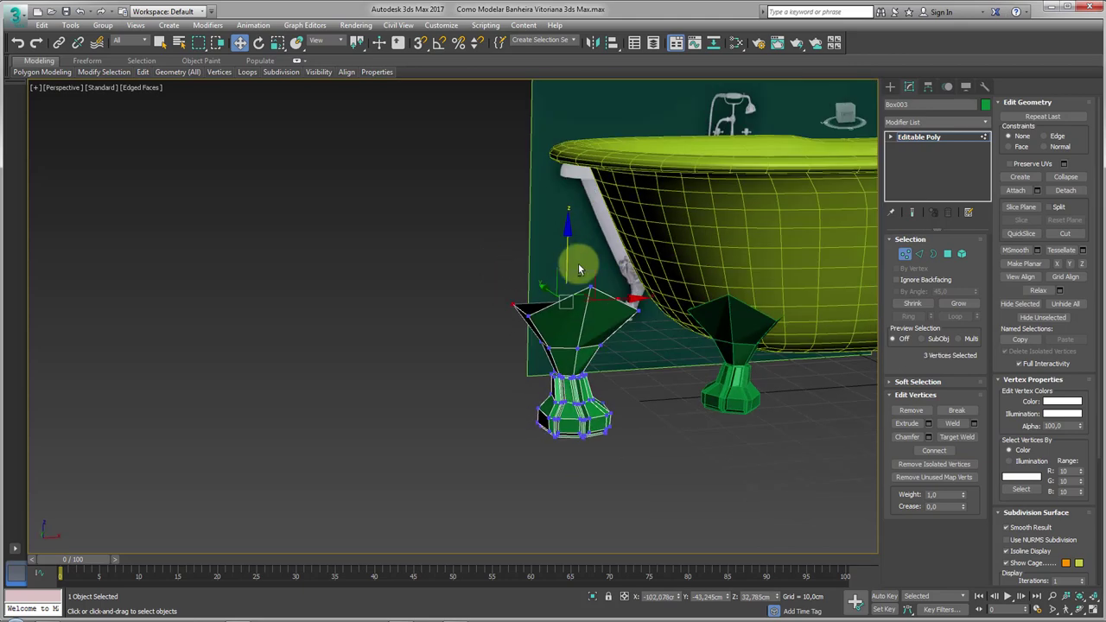
mouse_move(617, 363)
middle_mouse_down("alt")
mouse_move(746, 371)
mouse_move(692, 394)
middle_mouse_up("alt")
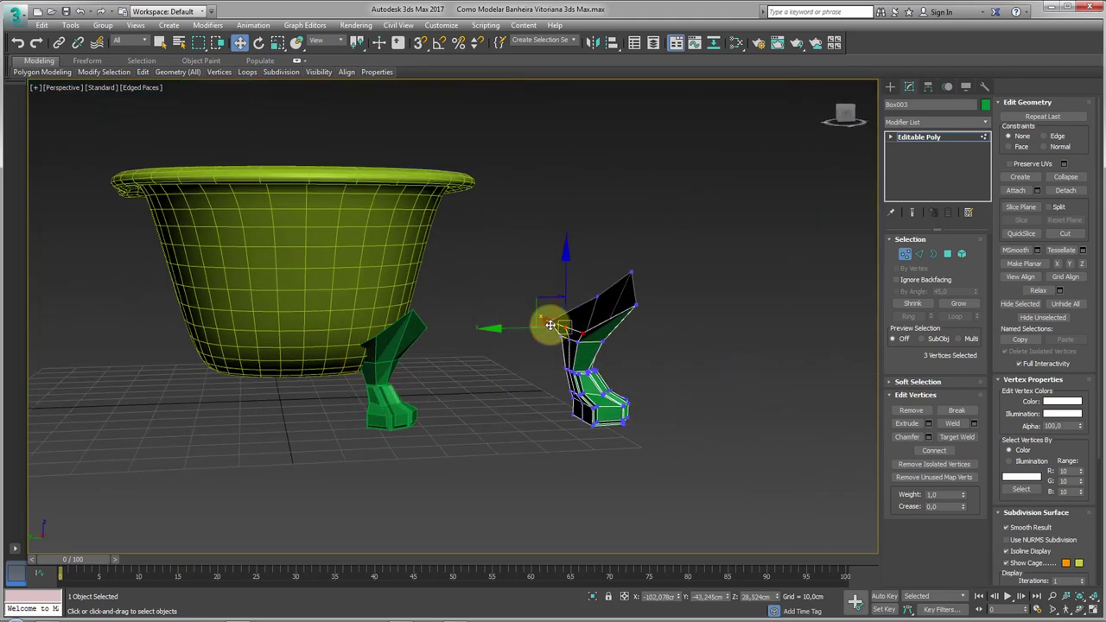
middle_click_drag(550, 348, 536, 303, "alt")
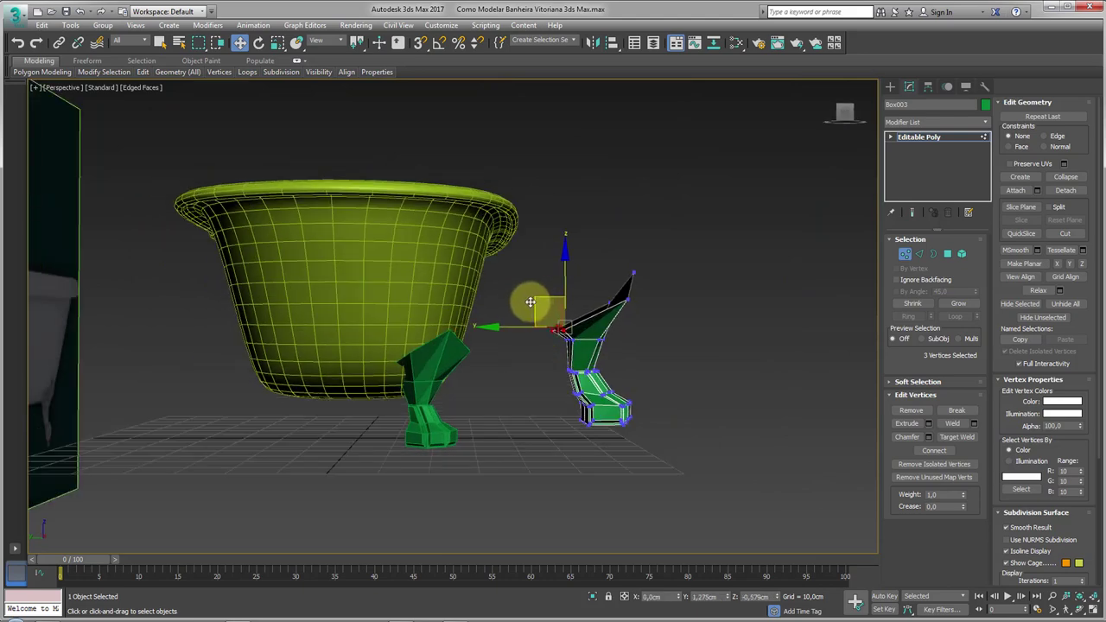
scroll(530, 301, "up", 3)
scroll(563, 346, "up", 3)
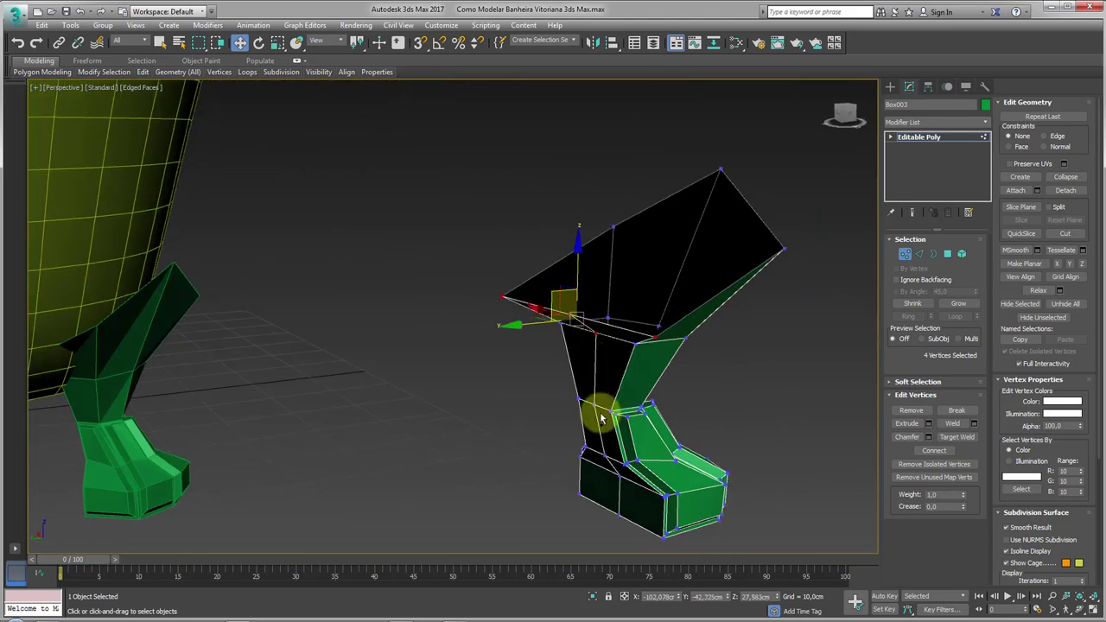
middle_click_drag(599, 404, 548, 315, "alt")
left_click_drag(547, 314, 542, 329)
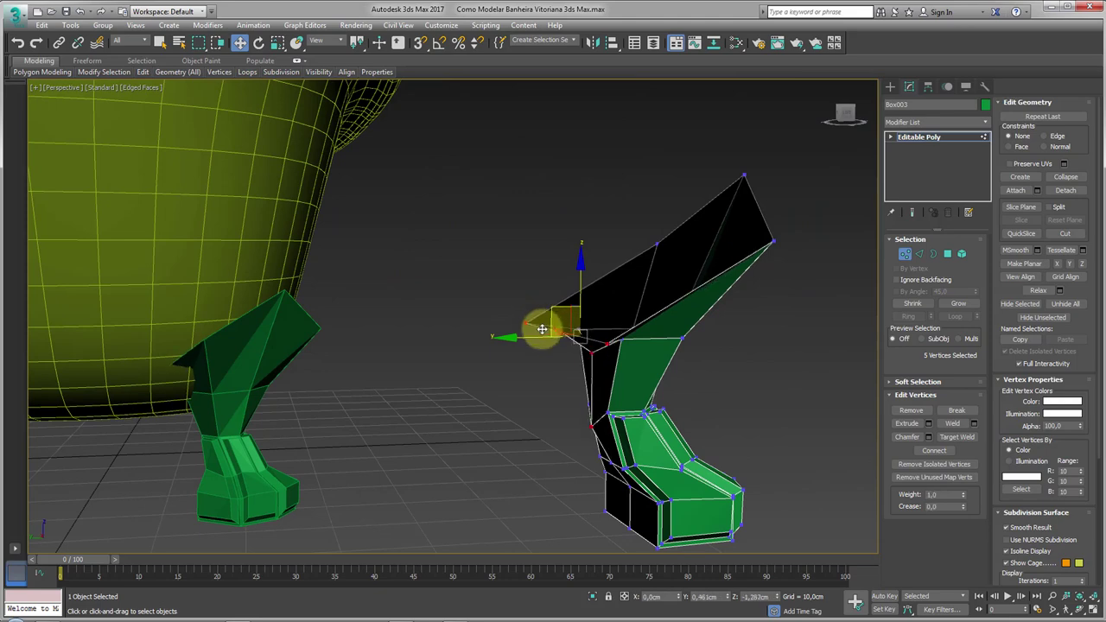
middle_click_drag(568, 342, 548, 388, "alt")
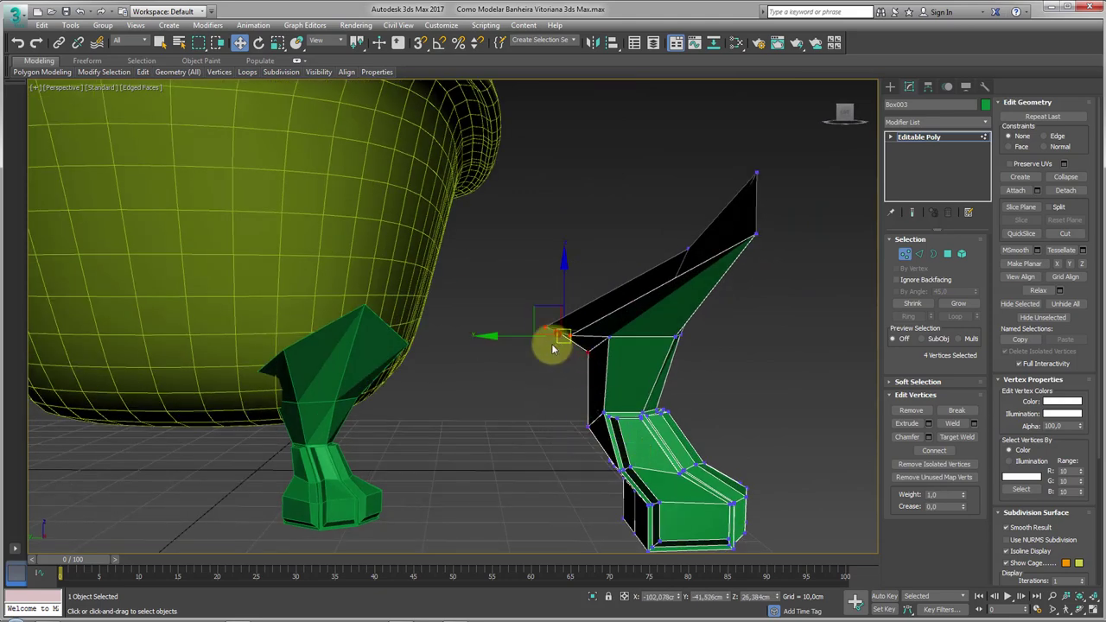
mouse_move(539, 305)
left_mouse_down()
mouse_move(526, 321)
mouse_move(605, 350)
left_mouse_up()
Pull two of the fin vertices inward to narrow the top.
left_click(592, 335)
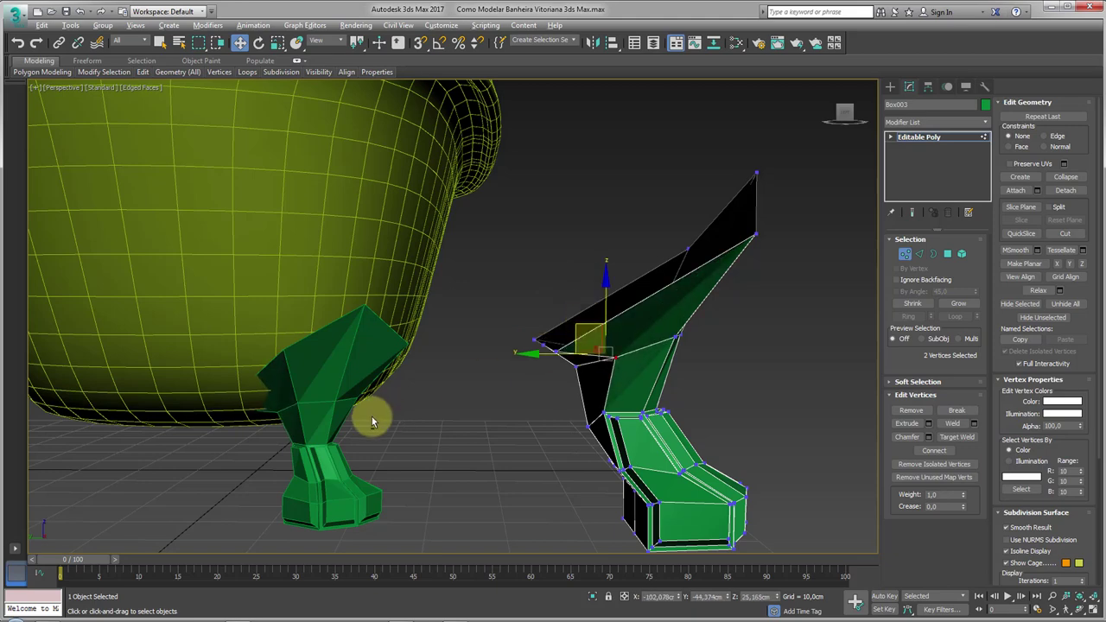
middle_click_drag(371, 416, 403, 412, "alt")
scroll(428, 391, "down", 5)
middle_click_drag(454, 371, 405, 339, "alt")
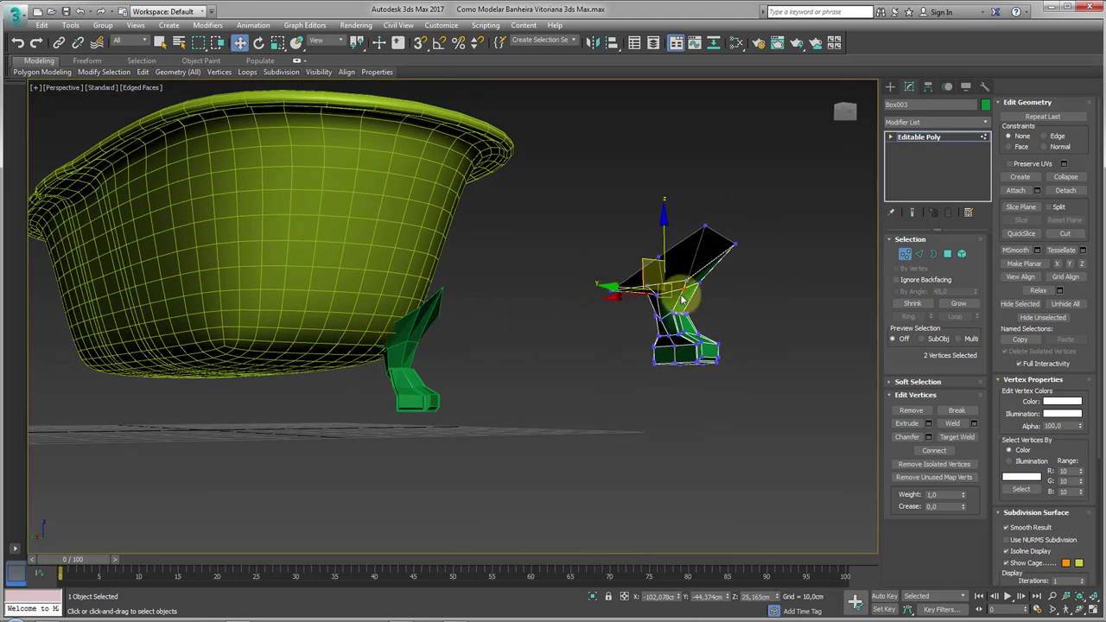
mouse_move(683, 298)
middle_mouse_down("alt")
mouse_move(717, 286)
mouse_move(618, 307)
middle_mouse_up("alt")
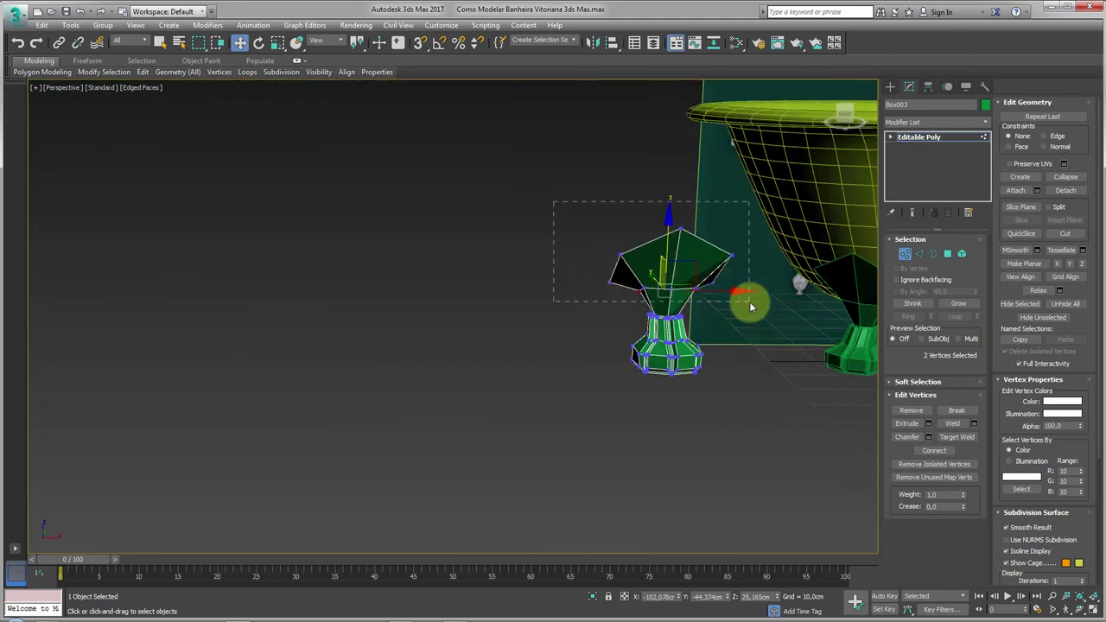
left_click_drag(712, 294, 741, 279)
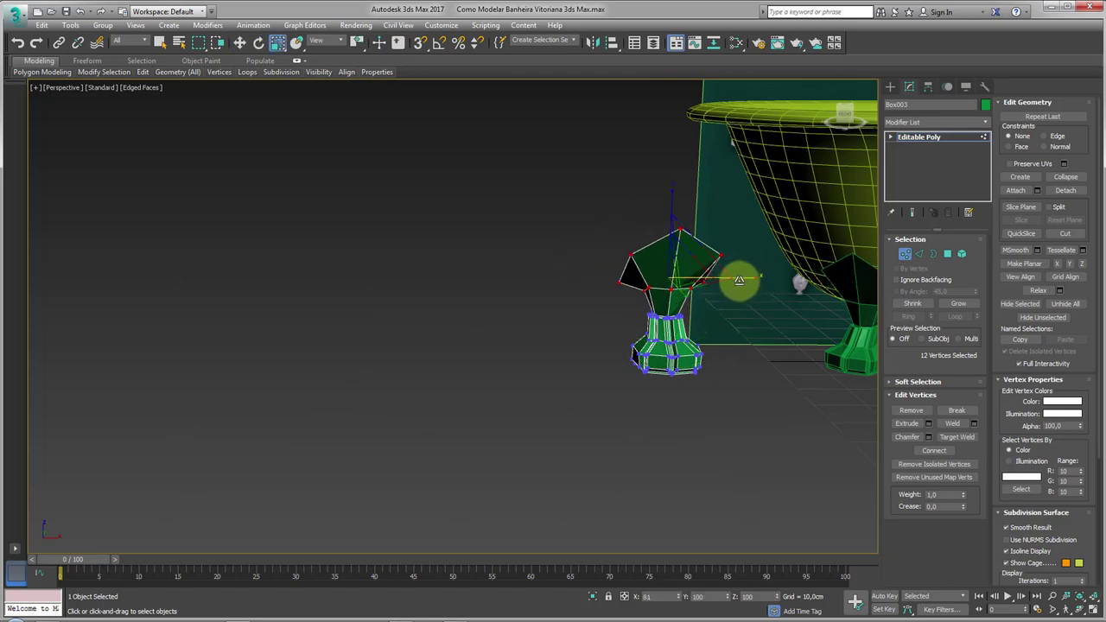
mouse_move(739, 280)
middle_mouse_down("alt")
mouse_move(630, 291)
mouse_move(570, 279)
mouse_move(637, 277)
mouse_move(570, 304)
mouse_move(584, 279)
mouse_move(605, 276)
middle_mouse_up("alt")
Nudge the pedestal element slightly along X, then select the open border at the top.
left_click(962, 253)
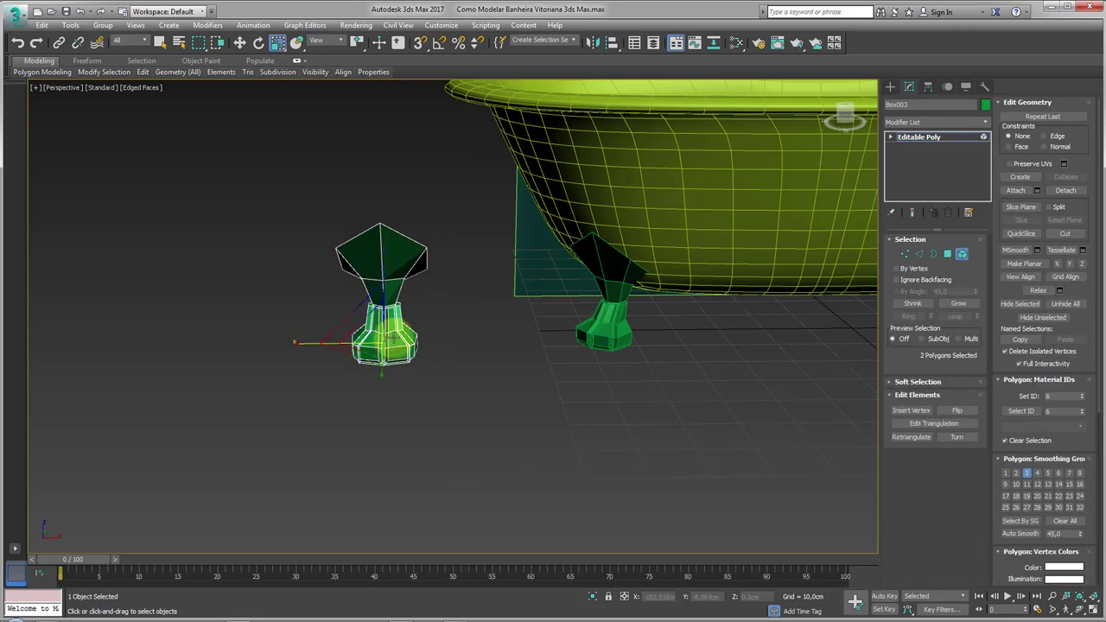
left_click(380, 311)
left_click_drag(370, 335, 371, 338)
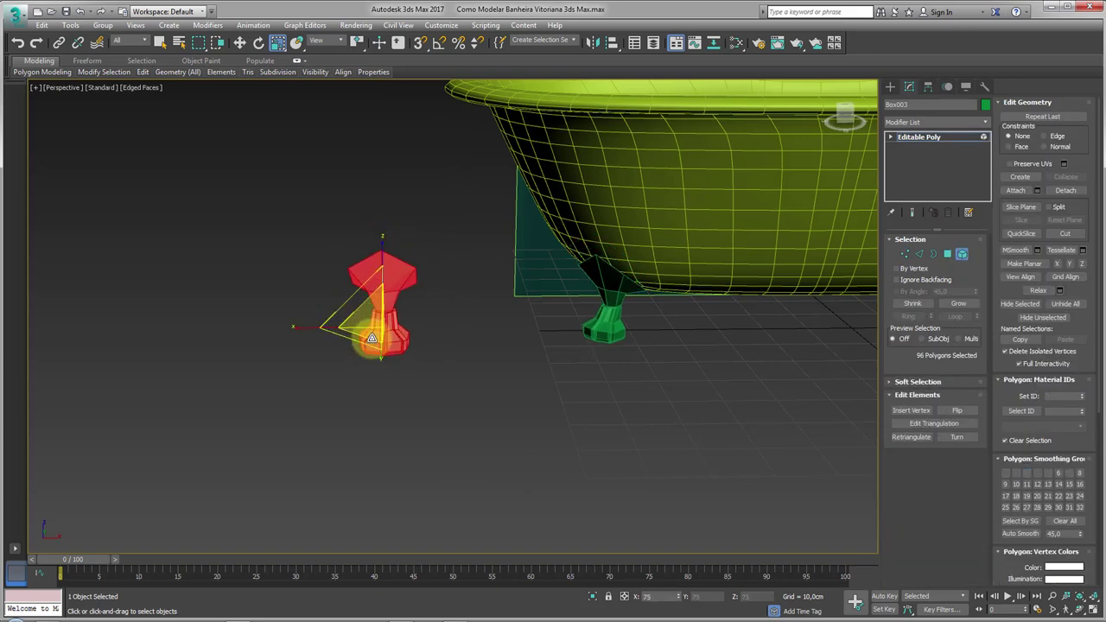
mouse_move(666, 302)
middle_mouse_down("alt")
mouse_move(759, 278)
mouse_move(765, 286)
mouse_move(388, 316)
mouse_move(588, 348)
mouse_move(843, 268)
middle_mouse_up("alt")
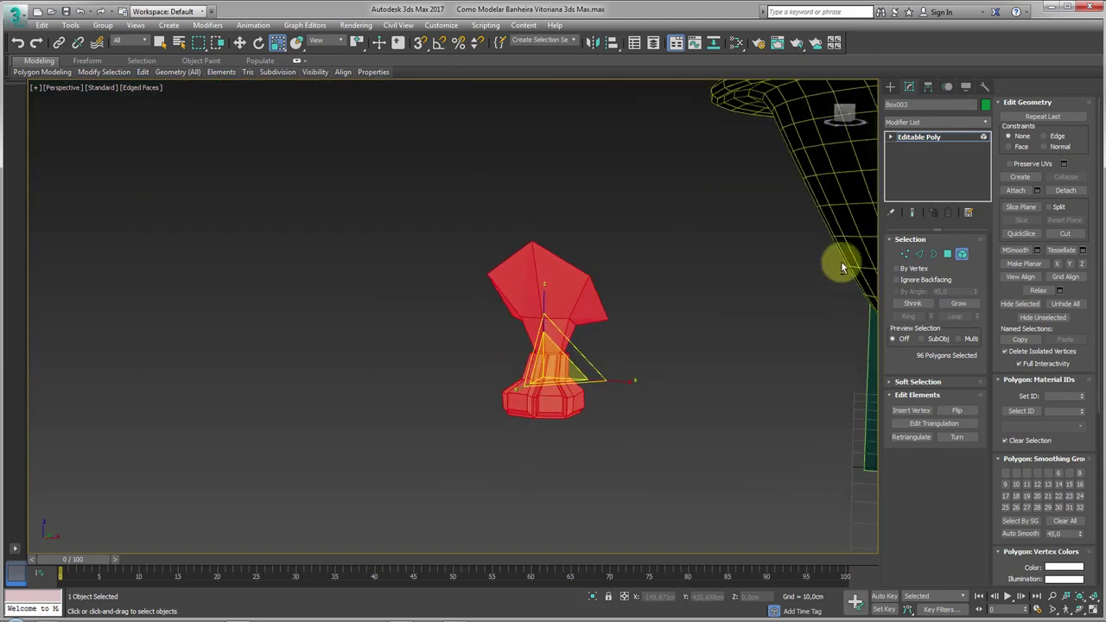
left_click(934, 257)
mouse_move(724, 239)
middle_mouse_down("alt")
mouse_move(437, 326)
mouse_move(620, 313)
mouse_move(654, 377)
mouse_move(662, 316)
mouse_move(803, 334)
mouse_move(648, 358)
mouse_move(301, 235)
middle_mouse_up("alt")
Move the leg's top border to reshape the top.
middle_click_drag(225, 222, 402, 252, "alt")
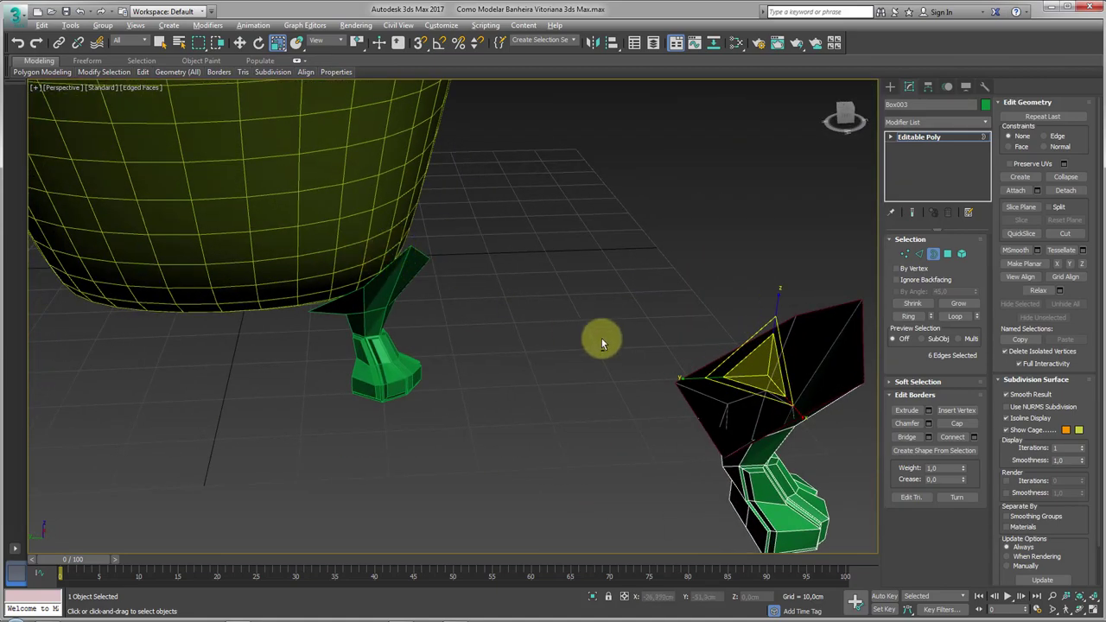
middle_click_drag(601, 344, 735, 328, "alt")
key("w")
mouse_move(745, 342)
left_mouse_down()
mouse_move(721, 326)
mouse_move(784, 309)
left_mouse_up()
key("e")
key("w")
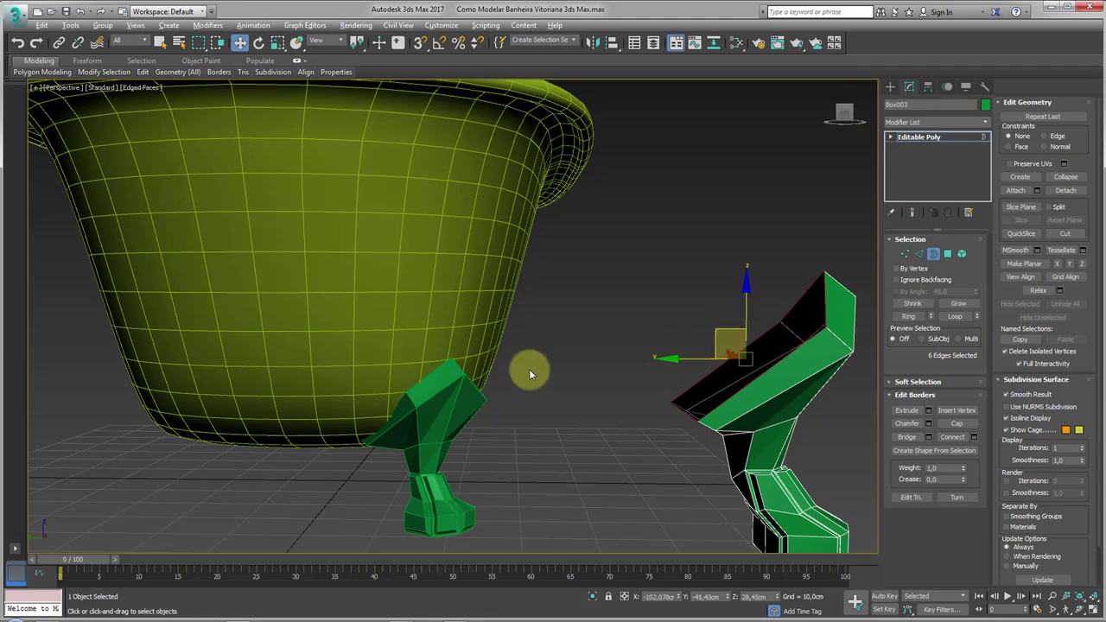
Shift the top border along Y, then leave sub-object editing of the leg.
mouse_move(524, 369)
middle_mouse_down("alt")
mouse_move(361, 404)
mouse_move(556, 358)
middle_mouse_up("alt")
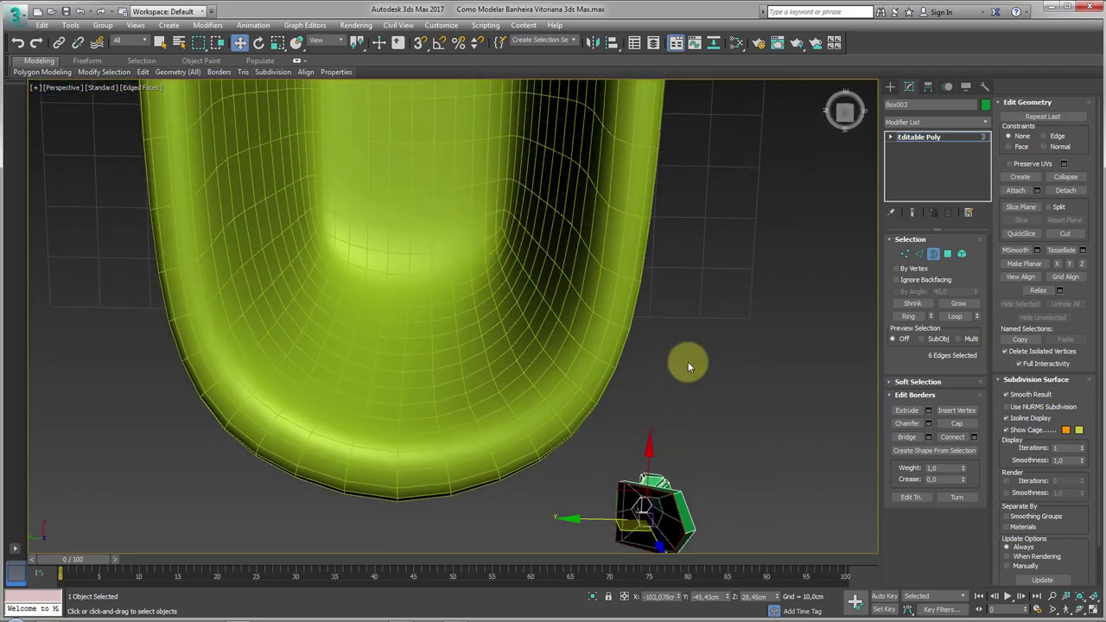
mouse_move(688, 367)
middle_mouse_down("alt")
mouse_move(630, 276)
mouse_move(570, 302)
mouse_move(710, 369)
mouse_move(657, 251)
middle_mouse_up("alt")
left_click(962, 254)
left_click(569, 320)
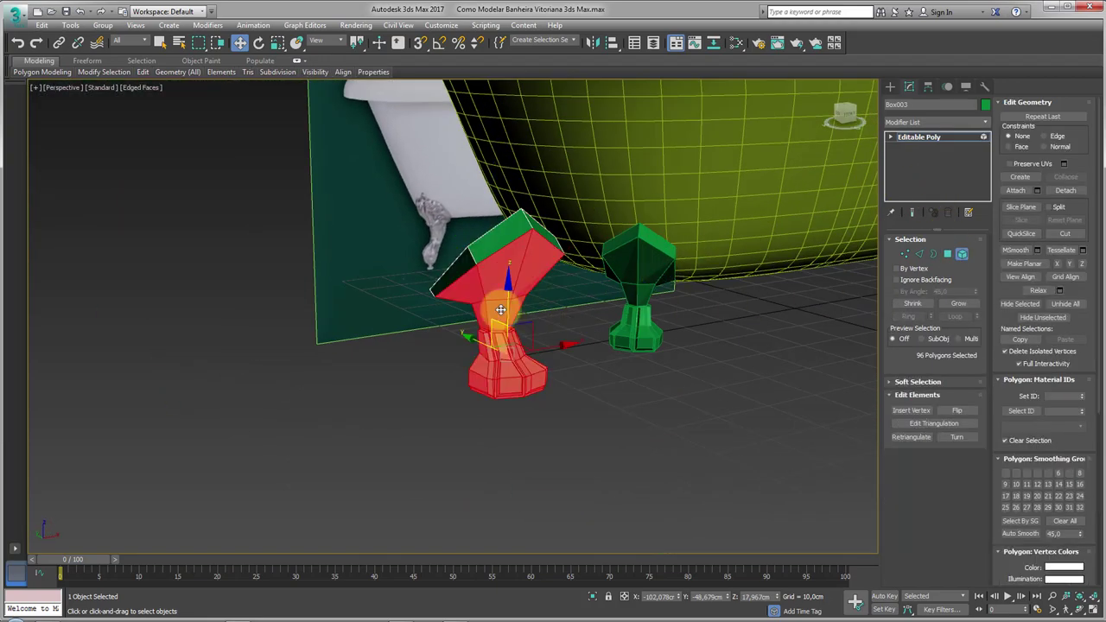
mouse_move(501, 309)
middle_mouse_down("alt")
mouse_move(489, 336)
mouse_move(450, 341)
middle_mouse_up("alt")
left_click(934, 253)
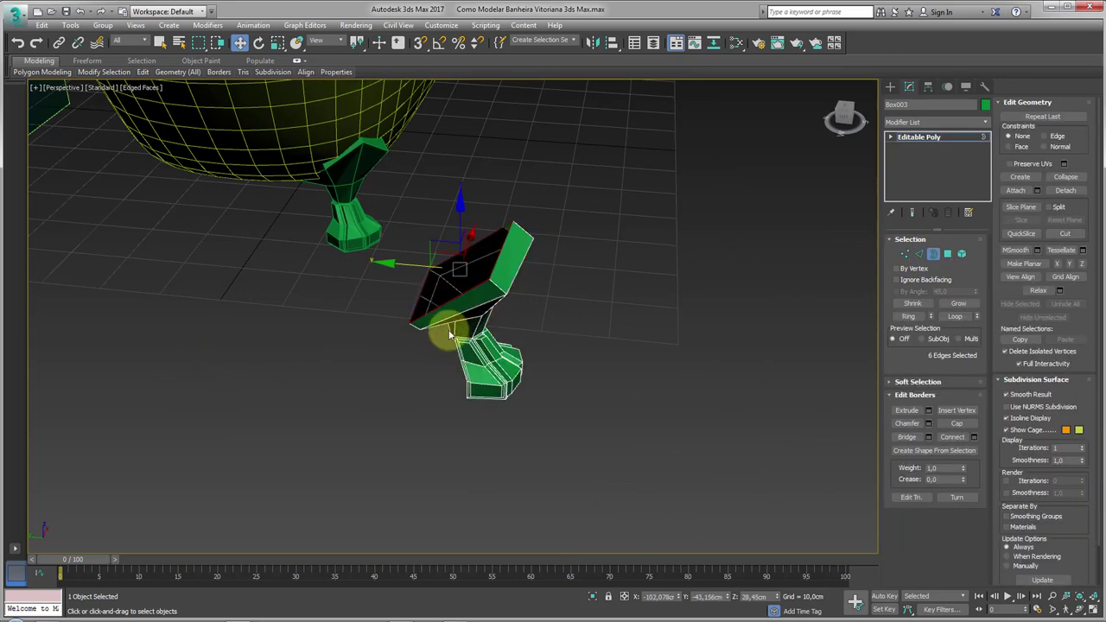
left_click_drag(395, 264, 412, 269)
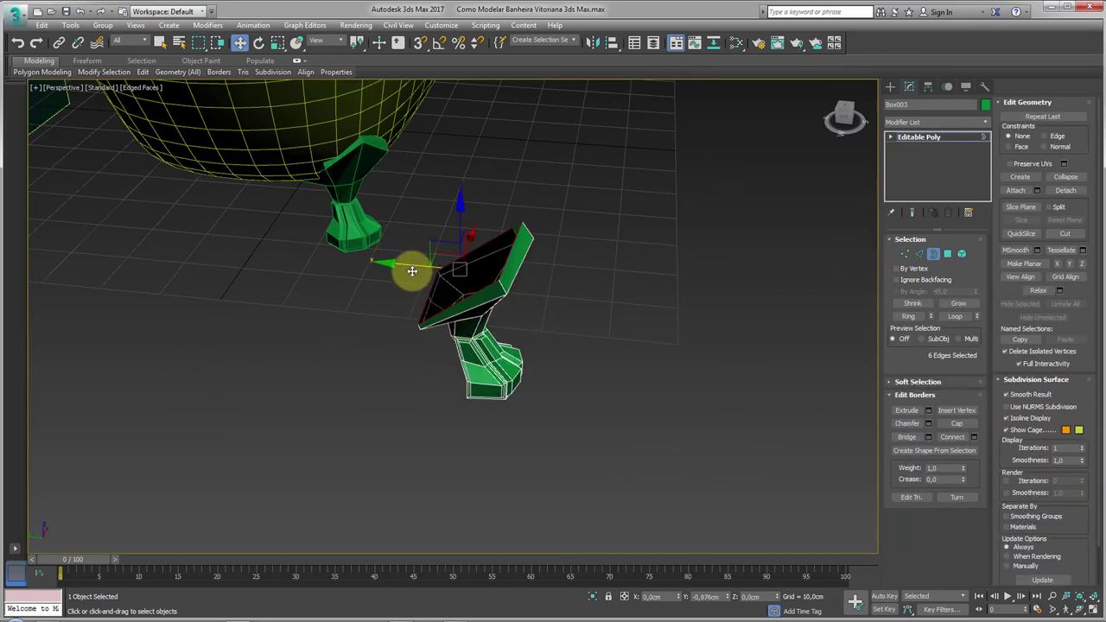
mouse_move(412, 271)
middle_mouse_down("alt")
mouse_move(432, 205)
mouse_move(424, 247)
mouse_move(536, 232)
middle_mouse_up("alt")
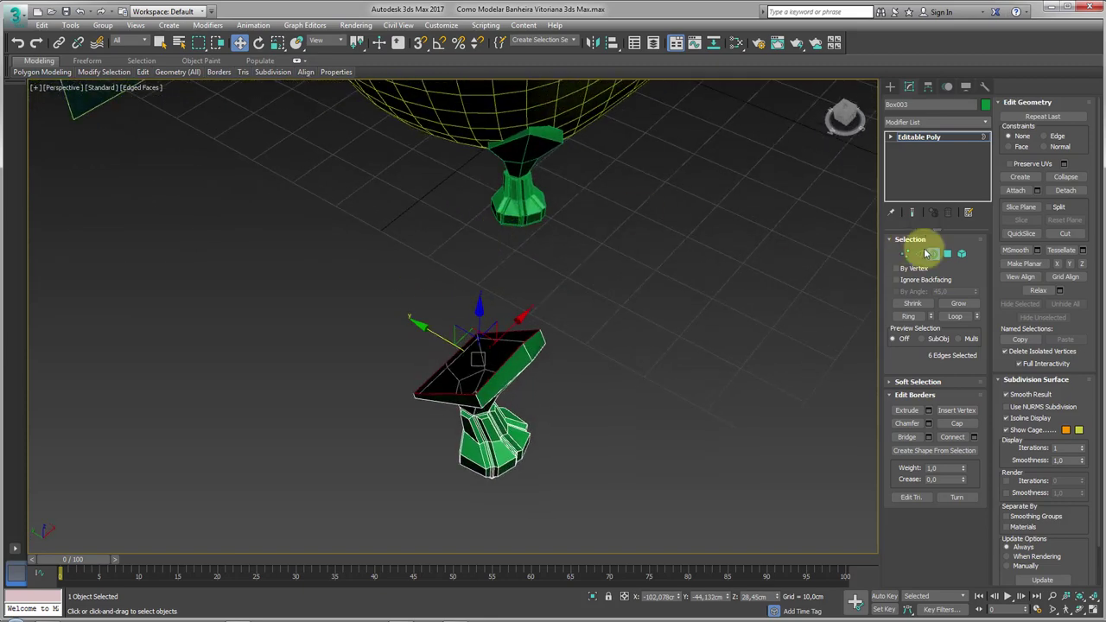
left_click(962, 253)
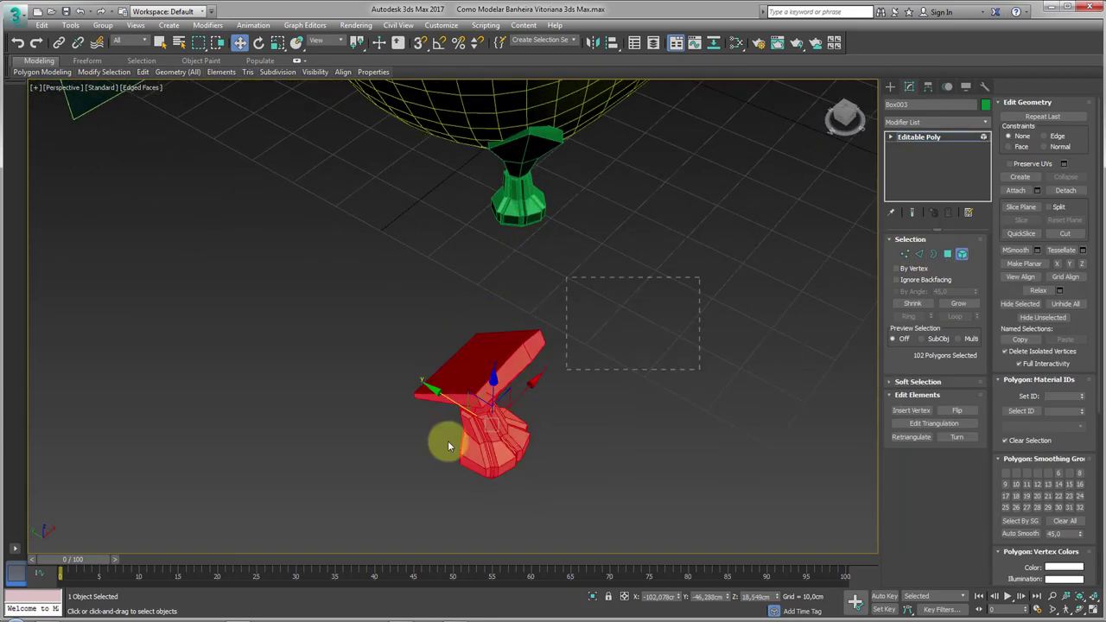
left_click(916, 137)
Rotate Box002, the foot under the tub, about Z, then back toward its original angle.
left_click(540, 204)
key("e")
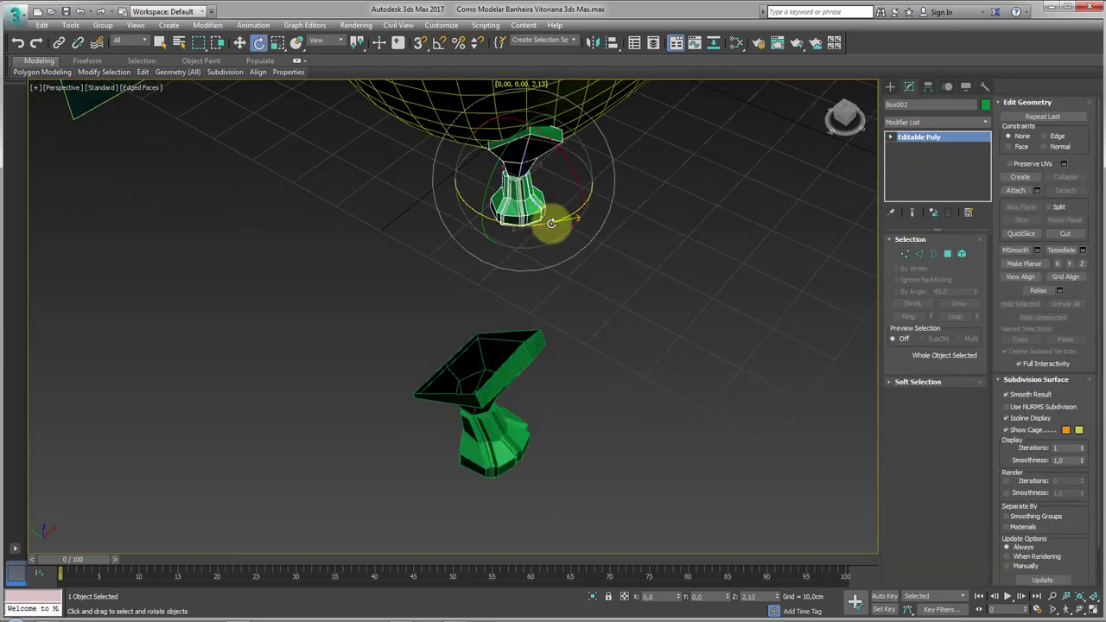
left_click_drag(552, 223, 558, 222)
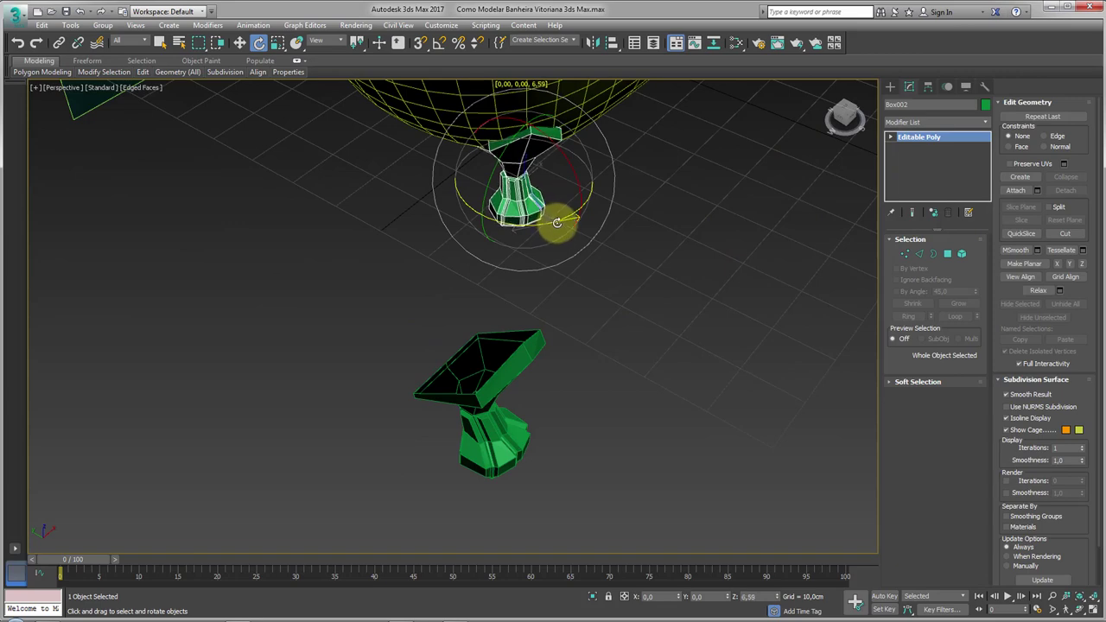
middle_click_drag(557, 222, 531, 157, "alt")
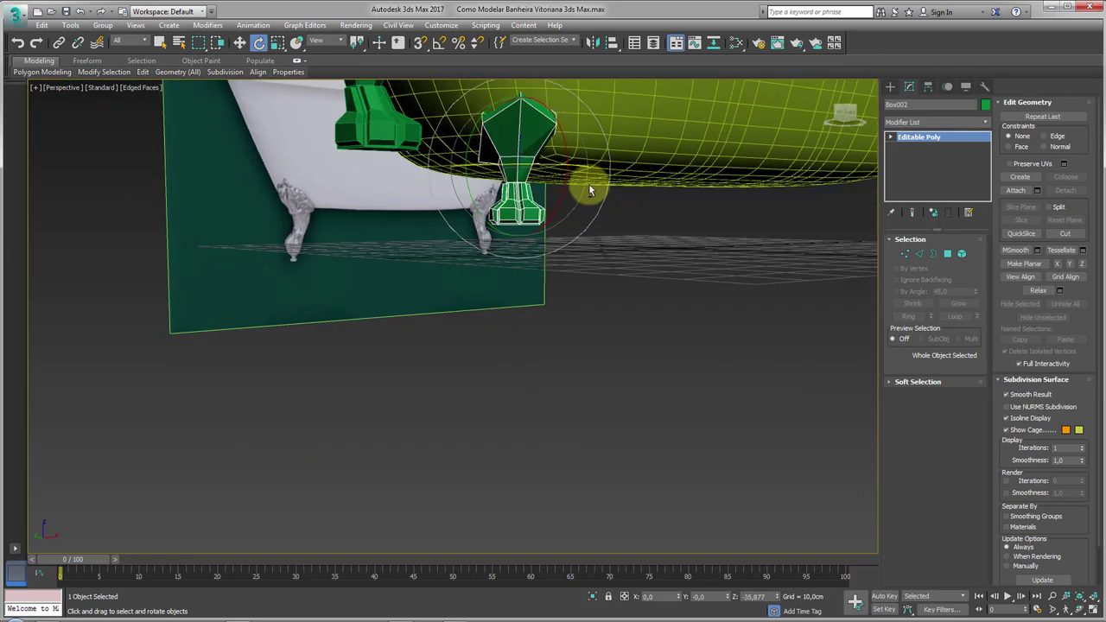
left_click_drag(532, 156, 511, 154)
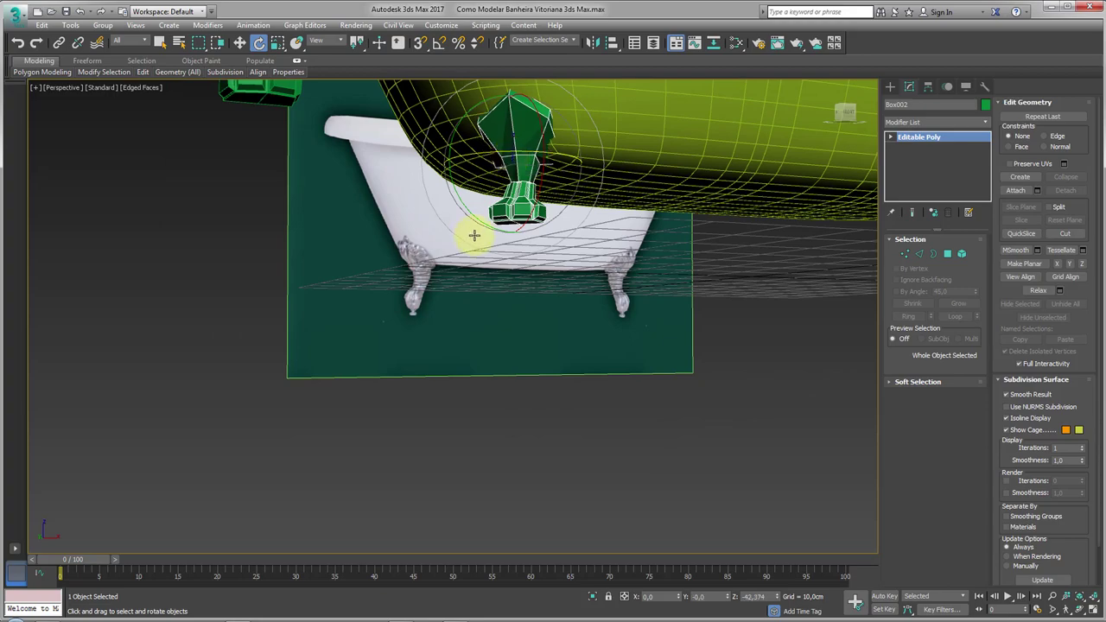
mouse_move(474, 234)
middle_mouse_down("alt")
mouse_move(513, 178)
mouse_move(611, 275)
mouse_move(547, 240)
middle_mouse_up("alt")
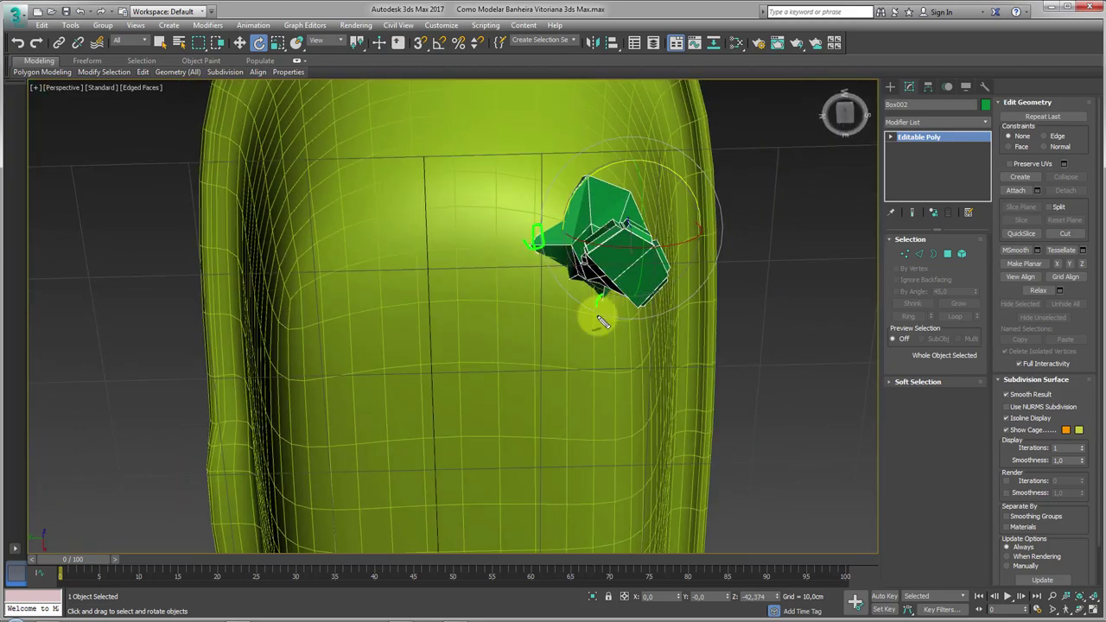
scroll(548, 349, "down", 5)
mouse_move(547, 348)
middle_mouse_down("alt")
mouse_move(593, 276)
mouse_move(487, 162)
mouse_move(479, 169)
middle_mouse_up("alt")
scroll(628, 234, "up", 2)
On Box003, select four vertices at the foot's top.
left_click(577, 255)
left_click(905, 253)
left_click_drag(489, 181, 563, 240)
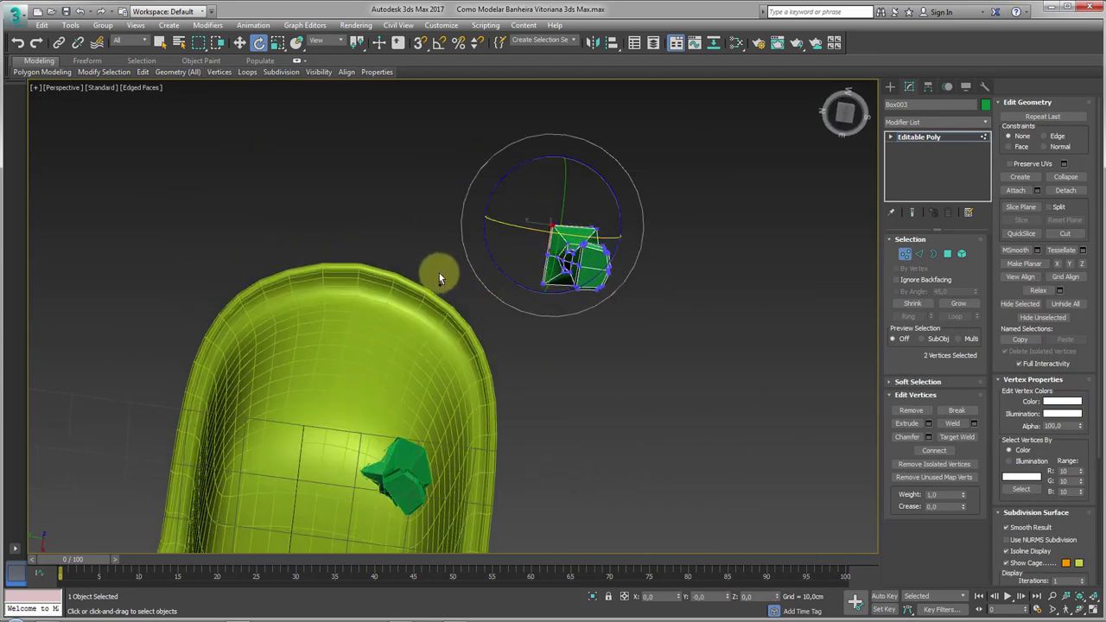
left_click_drag(544, 312, 551, 306)
middle_click_drag(551, 306, 581, 248, "alt")
scroll(548, 296, "up", 5)
Move the selected top vertices so the upper block slants toward the tub.
key("w")
mouse_move(531, 210)
left_mouse_down()
mouse_move(566, 185)
mouse_move(565, 195)
left_mouse_up()
mouse_move(299, 355)
middle_mouse_down("alt")
mouse_move(270, 346)
mouse_move(346, 348)
middle_mouse_up("alt")
scroll(345, 348, "down", 3)
mouse_move(409, 314)
middle_mouse_down("alt")
mouse_move(290, 371)
mouse_move(442, 294)
middle_mouse_up("alt")
scroll(289, 371, "up", 2)
scroll(442, 294, "up", 3)
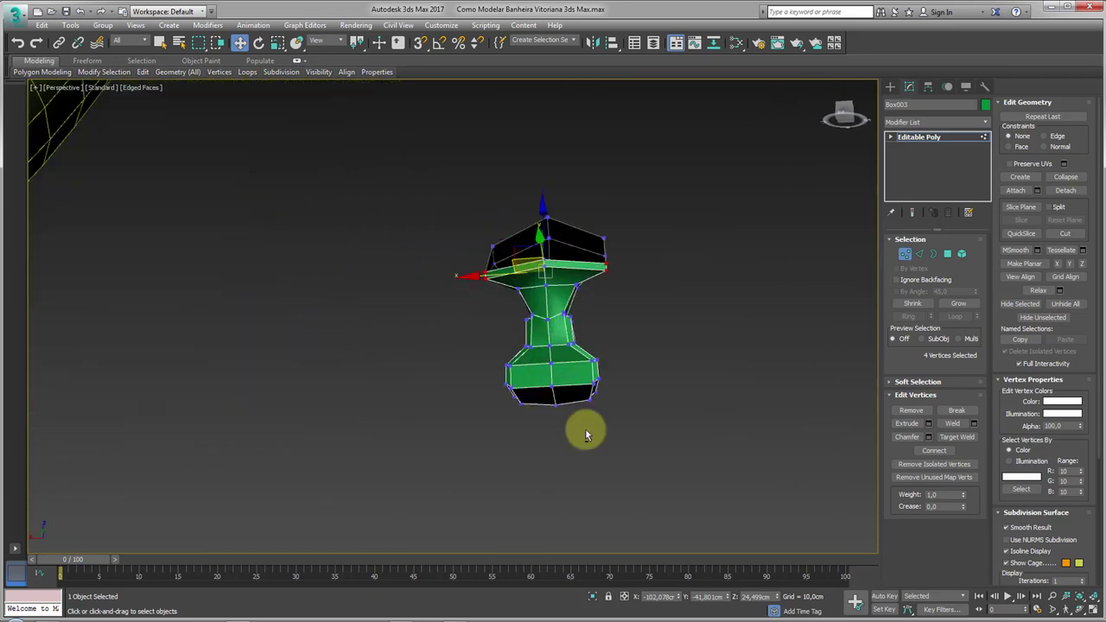
mouse_move(585, 432)
middle_mouse_down("alt")
mouse_move(625, 472)
mouse_move(560, 333)
middle_mouse_up("alt")
mouse_move(525, 261)
middle_mouse_down("alt")
mouse_move(547, 312)
mouse_move(513, 267)
mouse_move(575, 267)
mouse_move(568, 289)
mouse_move(427, 314)
middle_mouse_up("alt")
scroll(558, 271, "up", 3)
Isolate the leg with Alt+Q and orbit around it.
key("alt+q")
key("alt+q")
middle_click_drag(354, 346, 484, 300, "alt")
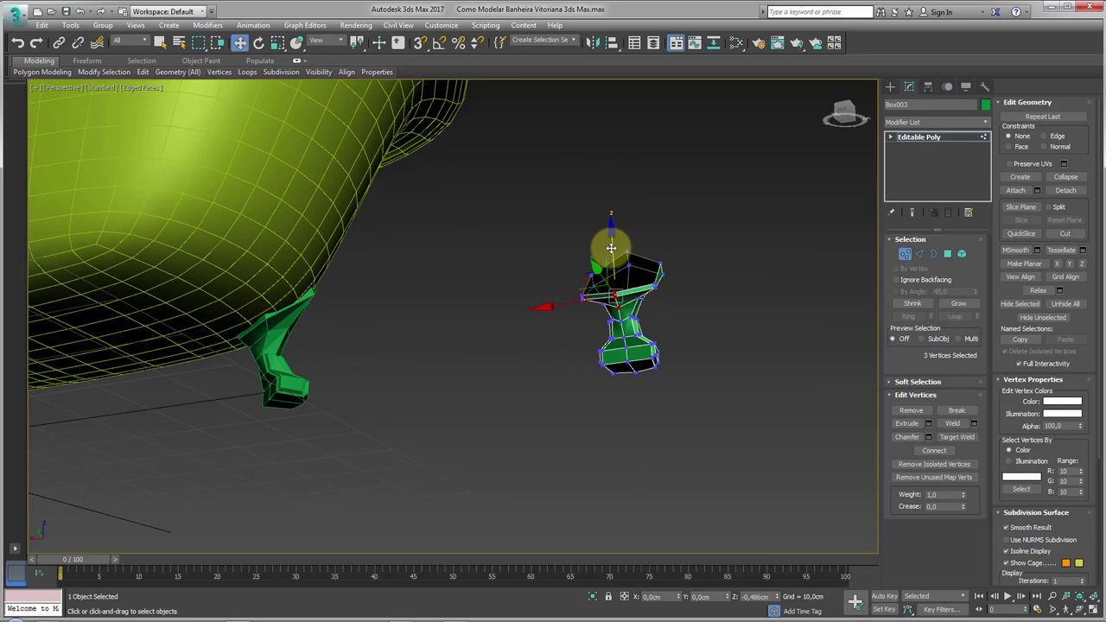
mouse_move(611, 271)
middle_mouse_down("alt")
mouse_move(452, 365)
mouse_move(588, 366)
mouse_move(596, 342)
middle_mouse_up("alt")
Switch the leg to Polygon mode and select three polygons up its front.
left_click(919, 136)
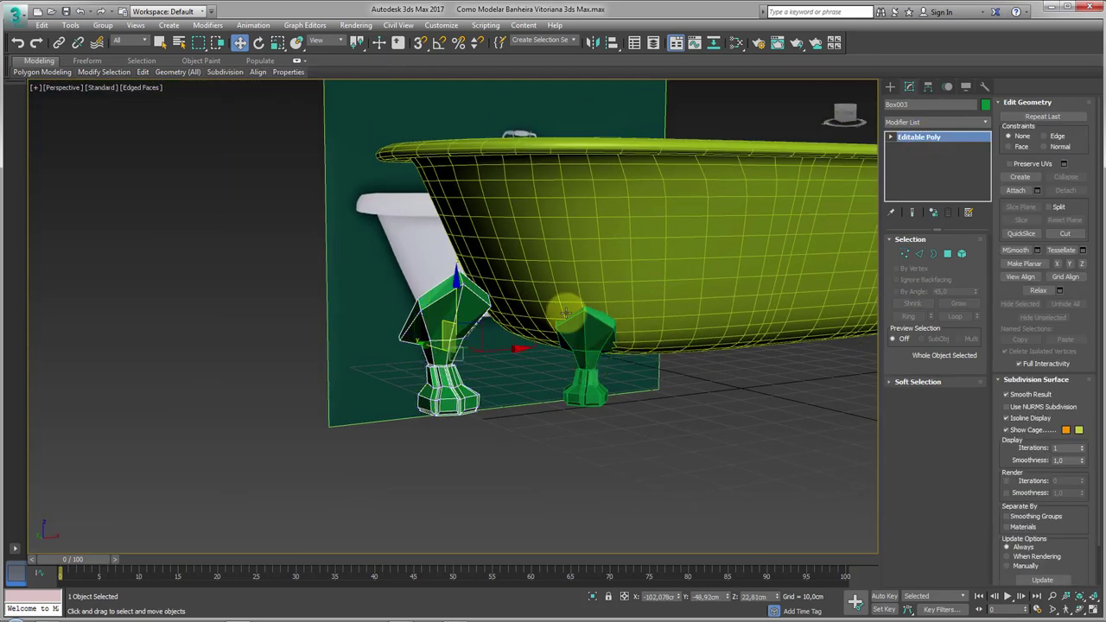
middle_click_drag(562, 309, 420, 314, "alt")
scroll(420, 314, "up", 3)
left_click(946, 256)
middle_click_drag(484, 345, 431, 365, "alt")
left_click(429, 376)
left_click(429, 330, "ctrl")
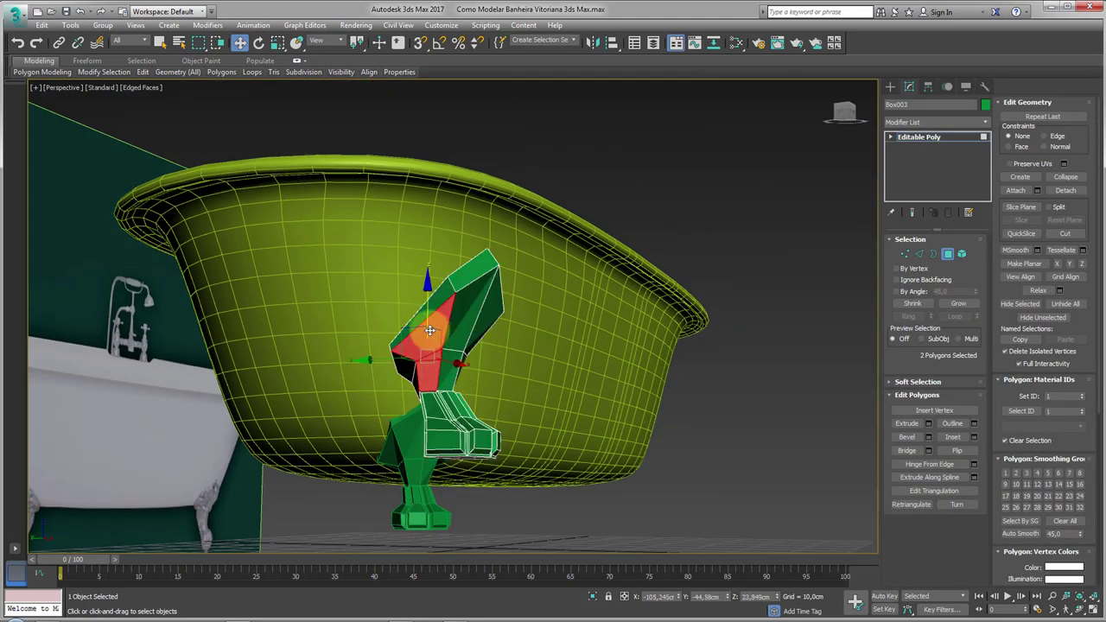
left_click(430, 311, "ctrl")
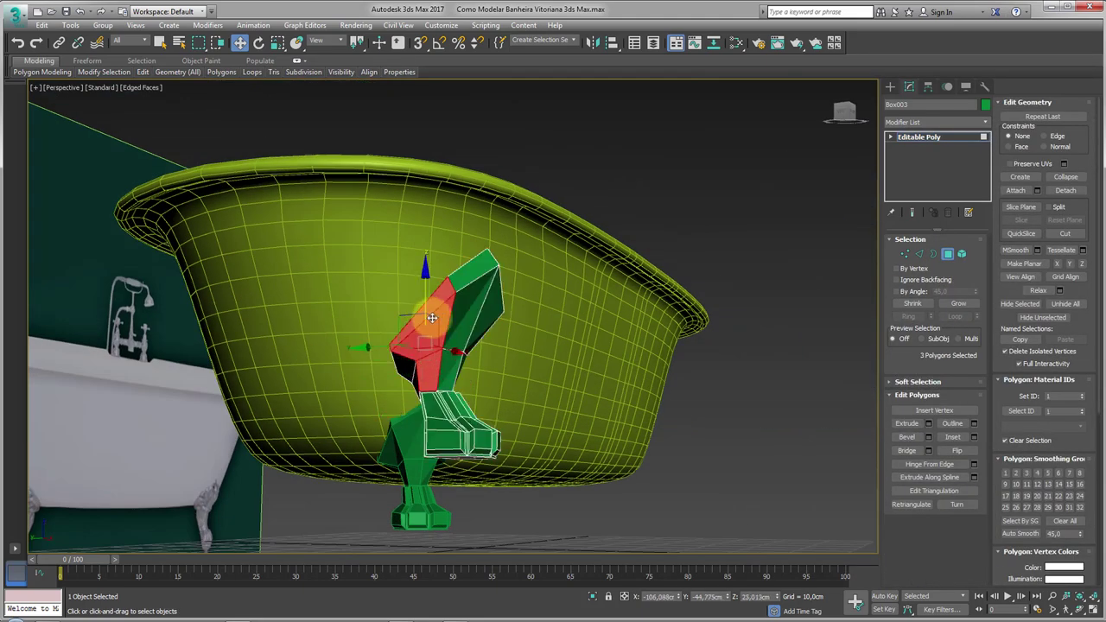
Bevel the three selected leg polygons via the Bevel caddy.
left_click(974, 437)
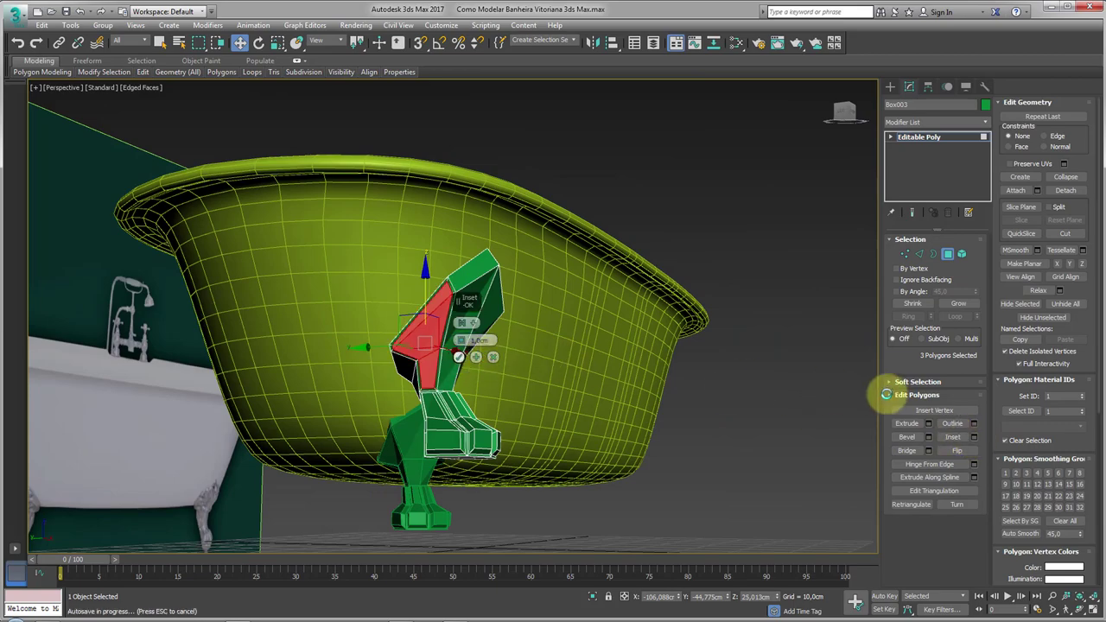
left_click(928, 436)
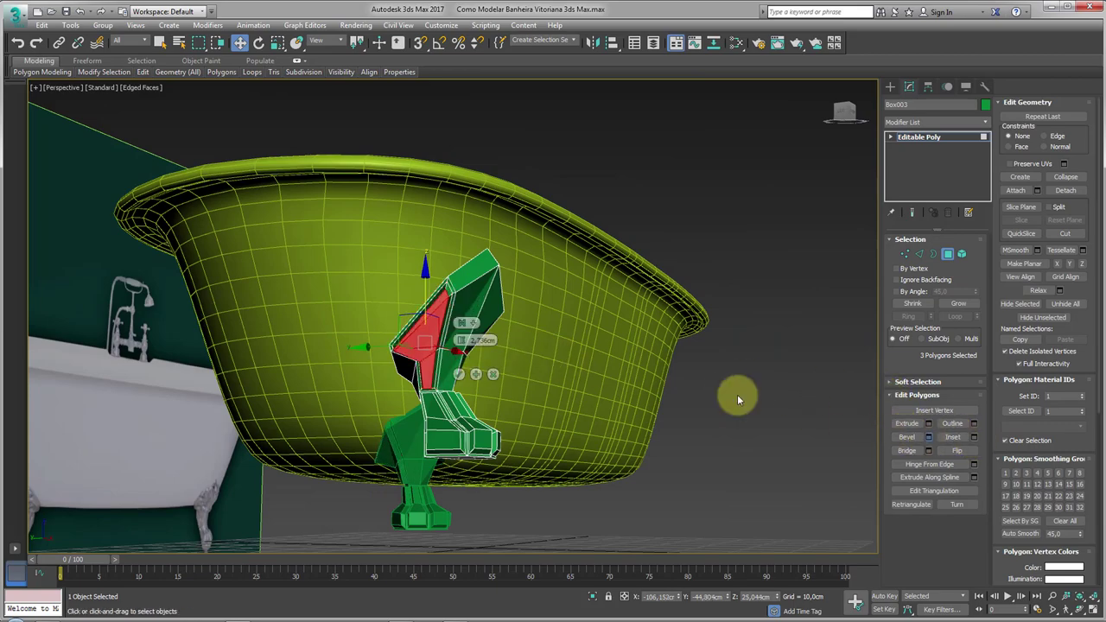
left_click(459, 375)
Inset the same leg polygons via the Inset caddy, then return to object level.
mouse_move(452, 338)
middle_mouse_down("alt")
mouse_move(522, 449)
mouse_move(461, 251)
middle_mouse_up("alt")
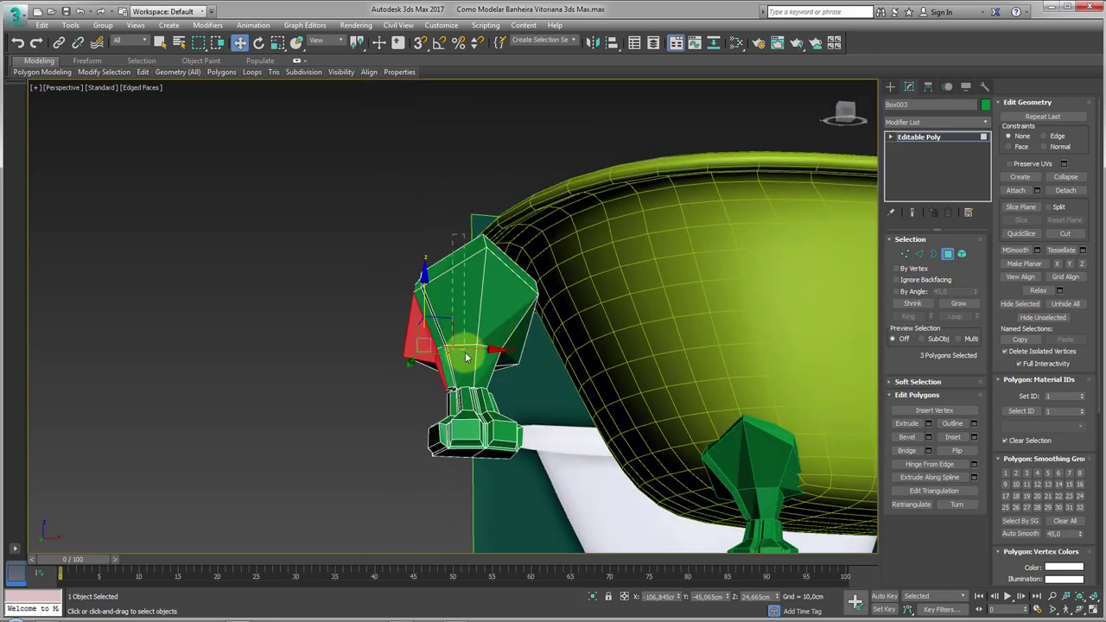
left_click(973, 436)
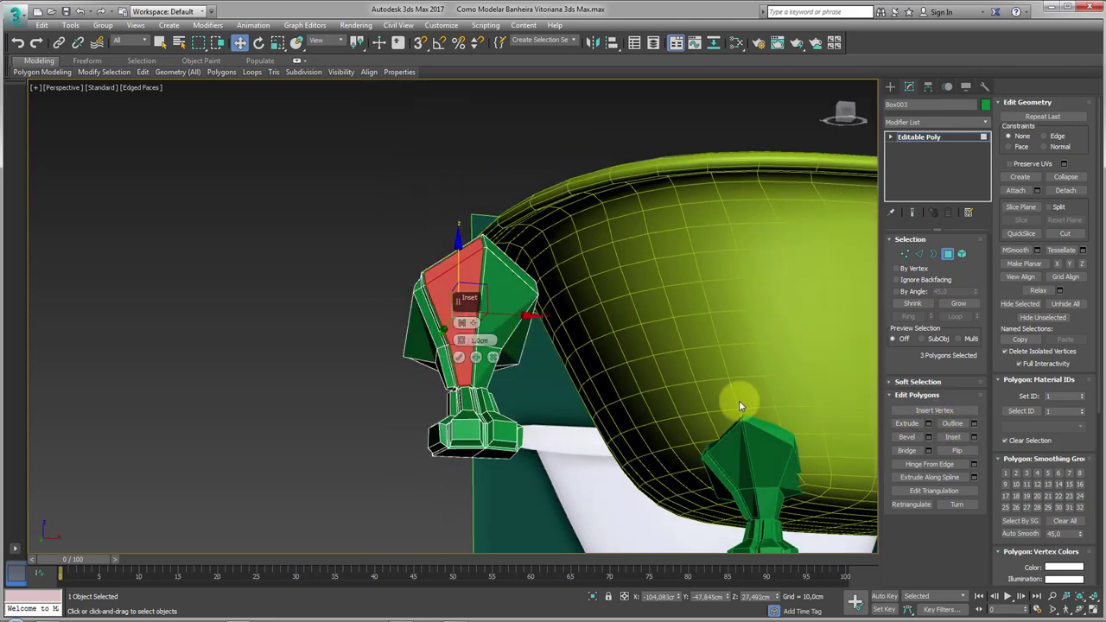
left_click(460, 357)
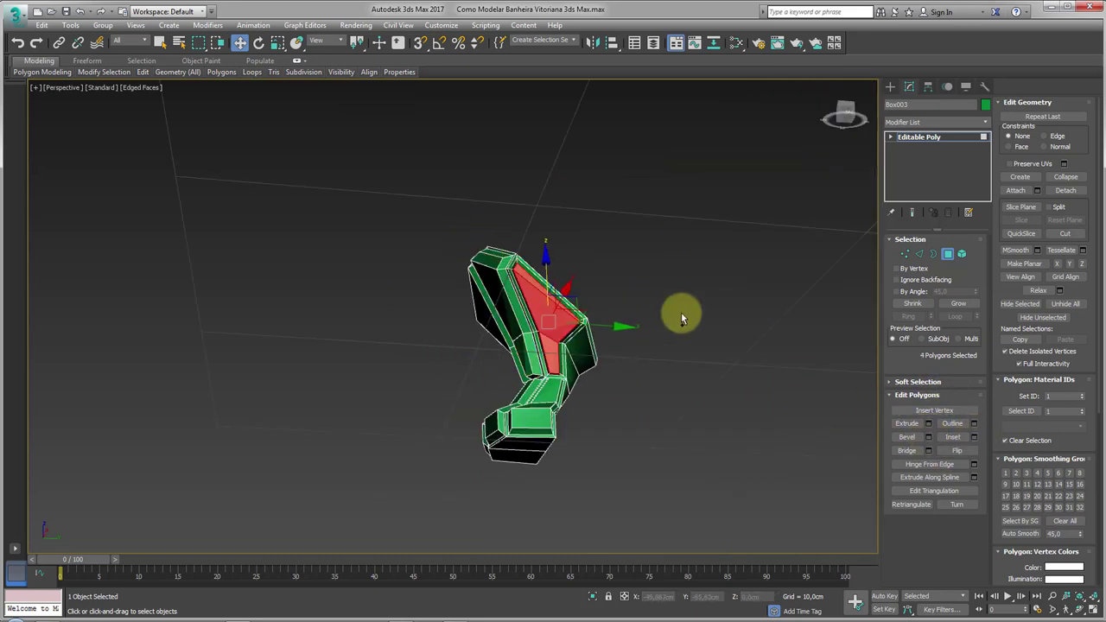
middle_click_drag(681, 312, 703, 331, "alt")
left_click(937, 138)
Select Box002, the other leg, and box-select the vertices at its top.
mouse_move(797, 209)
middle_mouse_down("alt")
mouse_move(694, 291)
mouse_move(694, 309)
mouse_move(361, 226)
mouse_move(474, 235)
mouse_move(501, 256)
middle_mouse_up("alt")
left_click(381, 227)
scroll(380, 227, "up", 5)
scroll(474, 235, "up", 3)
left_click(904, 253)
mouse_move(778, 259)
middle_mouse_down("alt")
mouse_move(518, 273)
mouse_move(629, 297)
mouse_move(534, 269)
middle_mouse_up("alt")
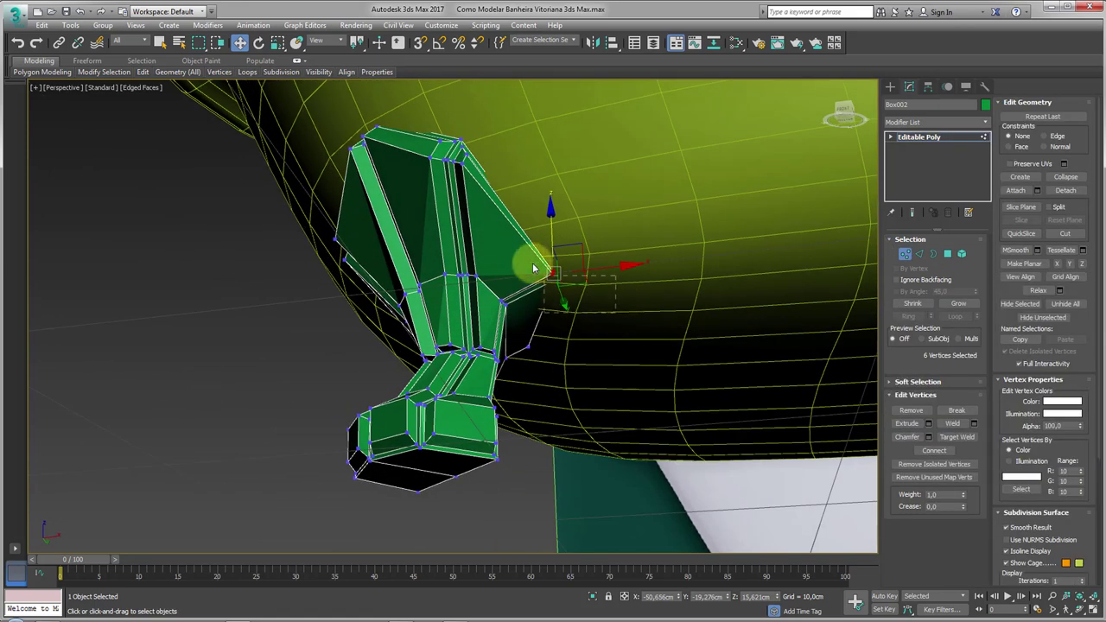
Turn on Soft Selection (falloff 20,0 cm) and pull the top vertices down toward the tub.
left_click(905, 381)
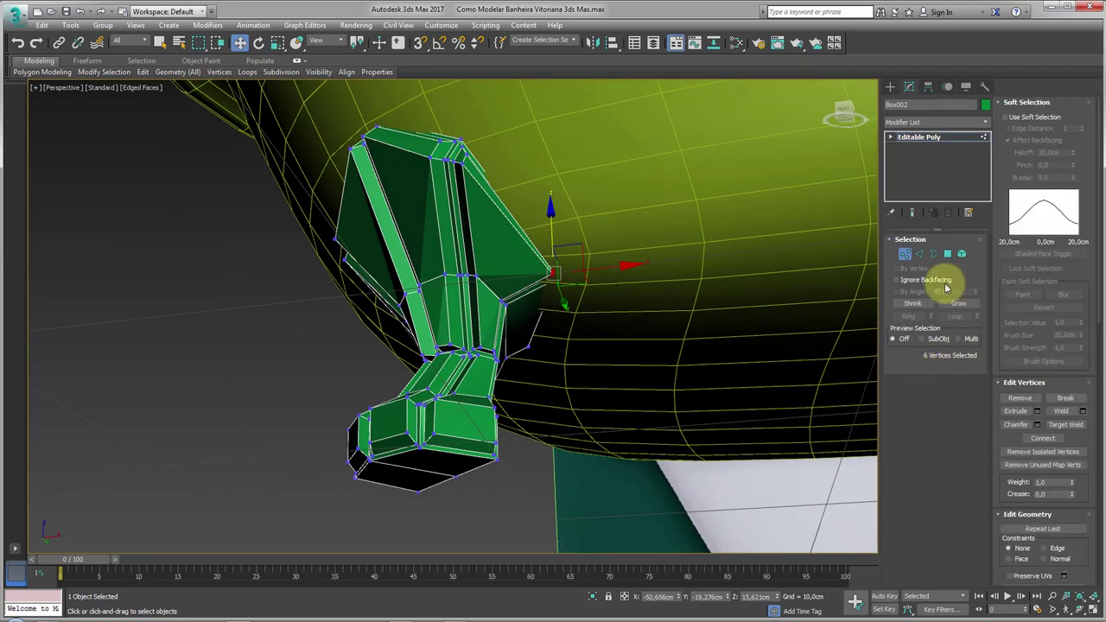
left_click(1022, 121)
middle_click_drag(593, 239, 506, 259, "alt")
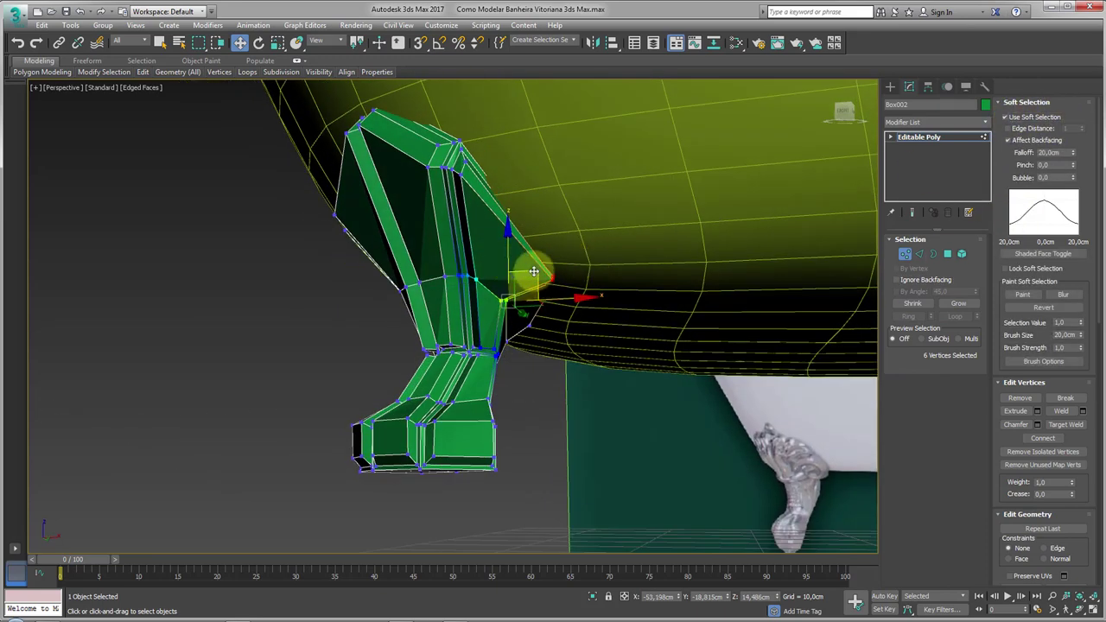
left_click_drag(534, 271, 534, 291)
middle_click_drag(544, 320, 587, 392, "alt")
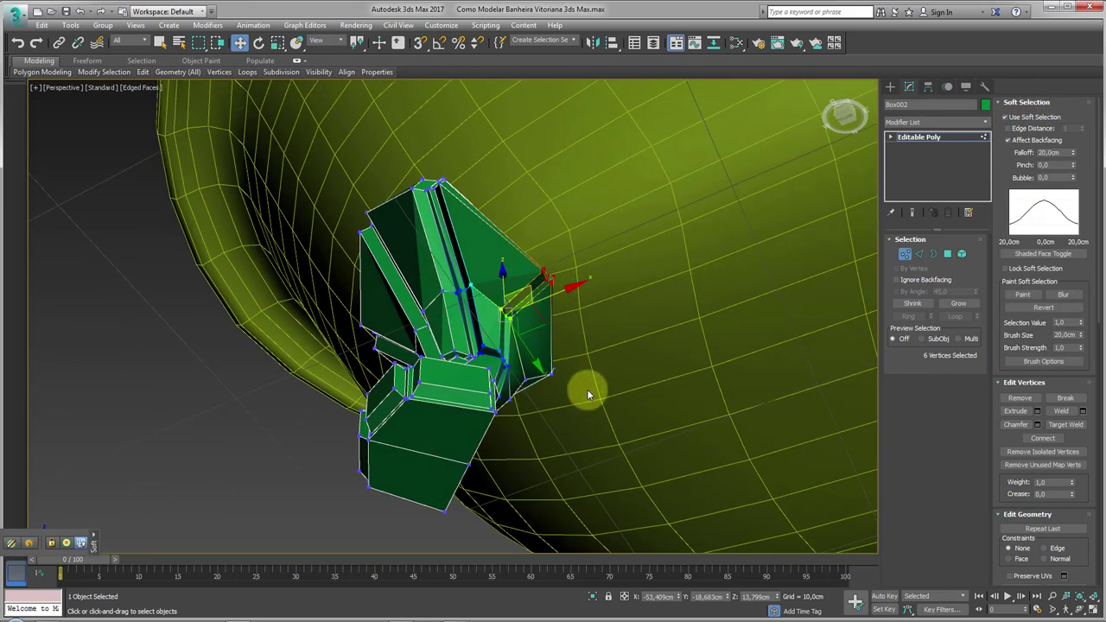
middle_click_drag(543, 343, 508, 337, "alt")
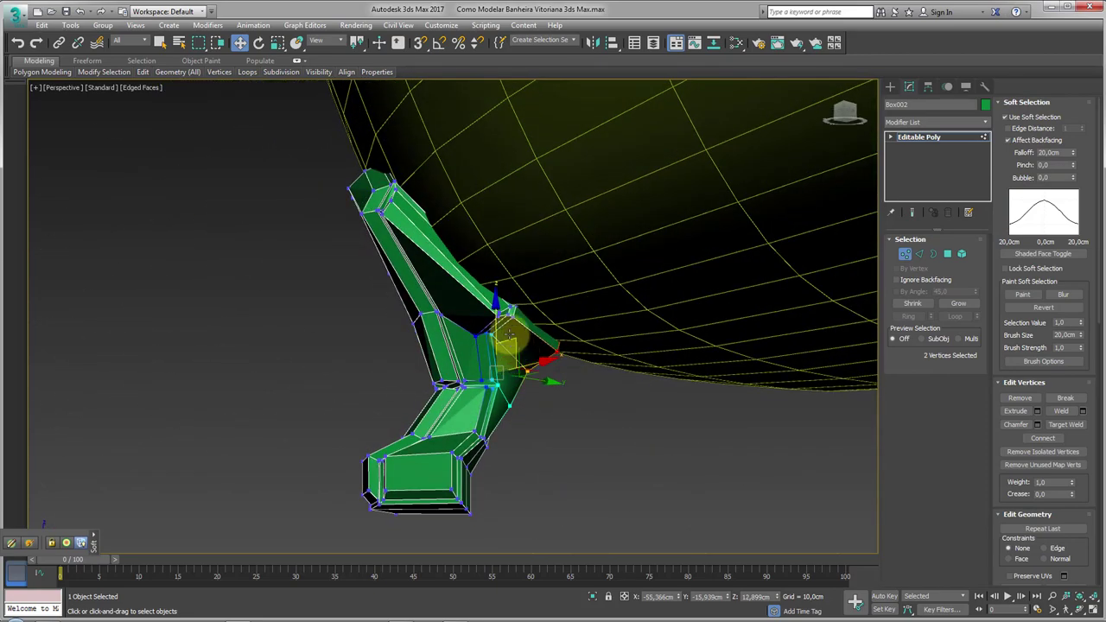
middle_click_drag(505, 332, 424, 291, "alt")
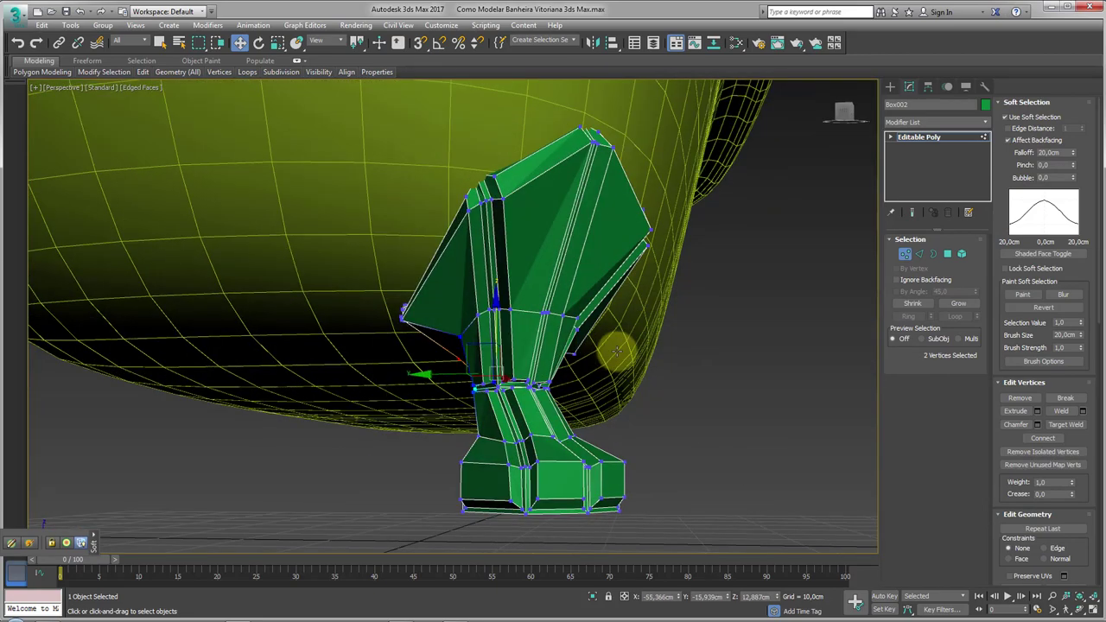
left_click(471, 324)
middle_click_drag(472, 324, 461, 317, "alt")
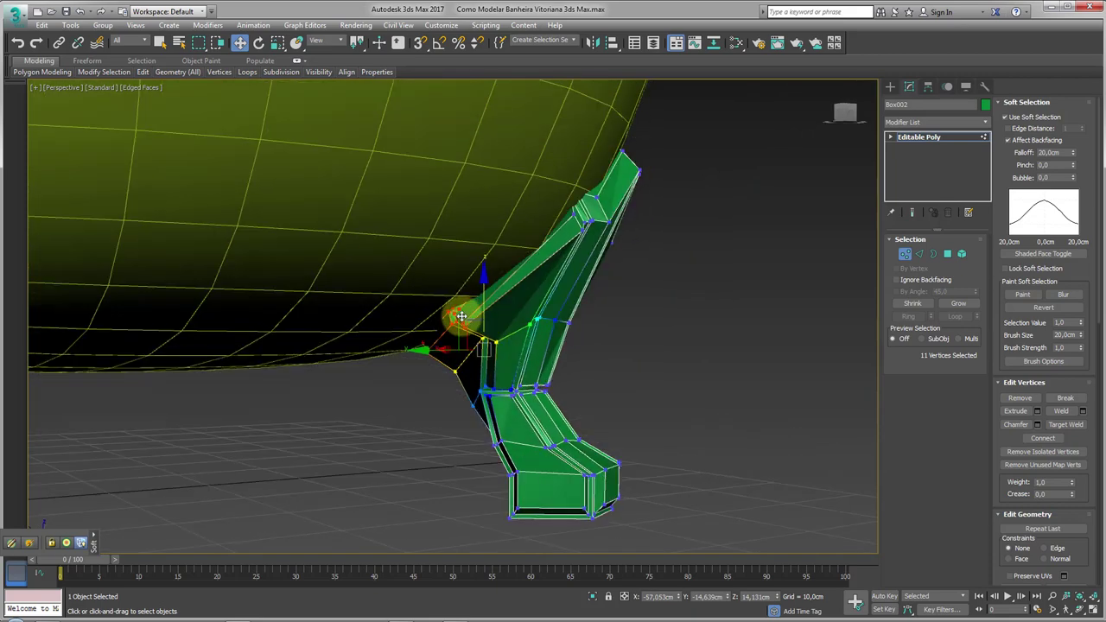
Turn Soft Selection off and return Box002 to Editable Poly object level.
left_click(929, 126)
left_click(928, 137)
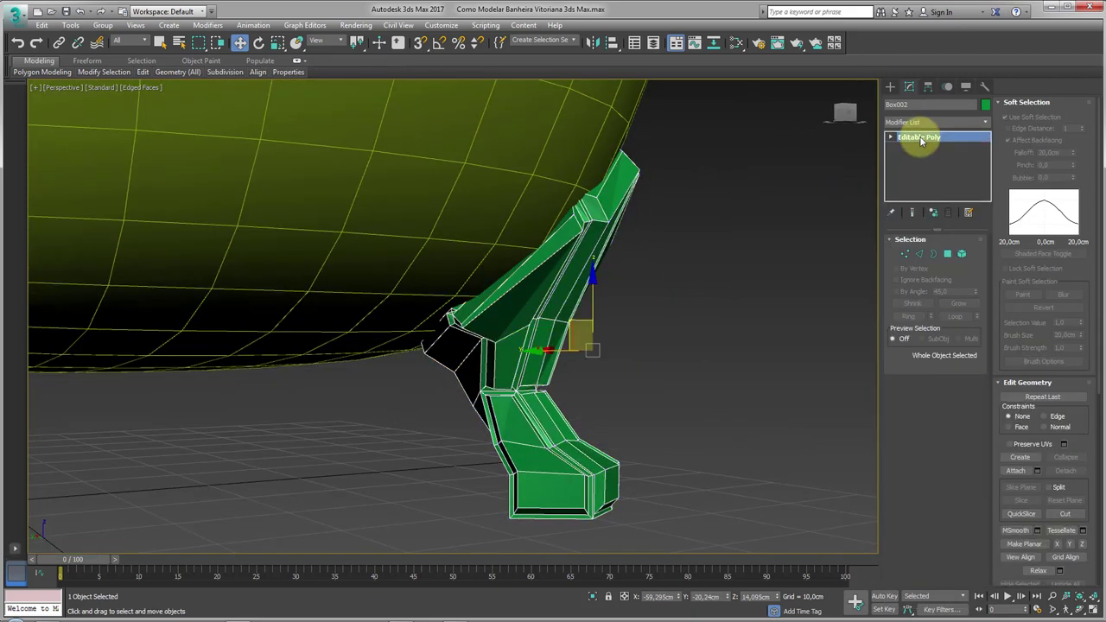
left_click(1007, 118)
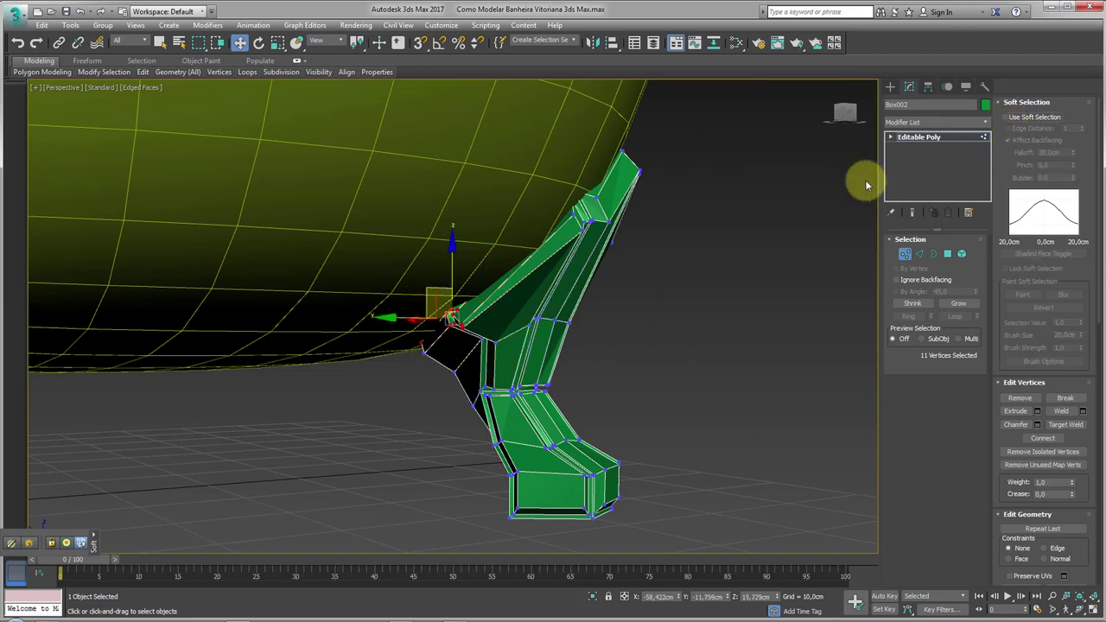
left_click(919, 136)
mouse_move(849, 187)
middle_mouse_down("alt")
mouse_move(751, 205)
mouse_move(815, 161)
mouse_move(772, 176)
mouse_move(972, 125)
middle_mouse_up("alt")
Add a TurboSmooth modifier (1 iteration) to Box002 and turn off Edged Faces with F4.
left_click(986, 128)
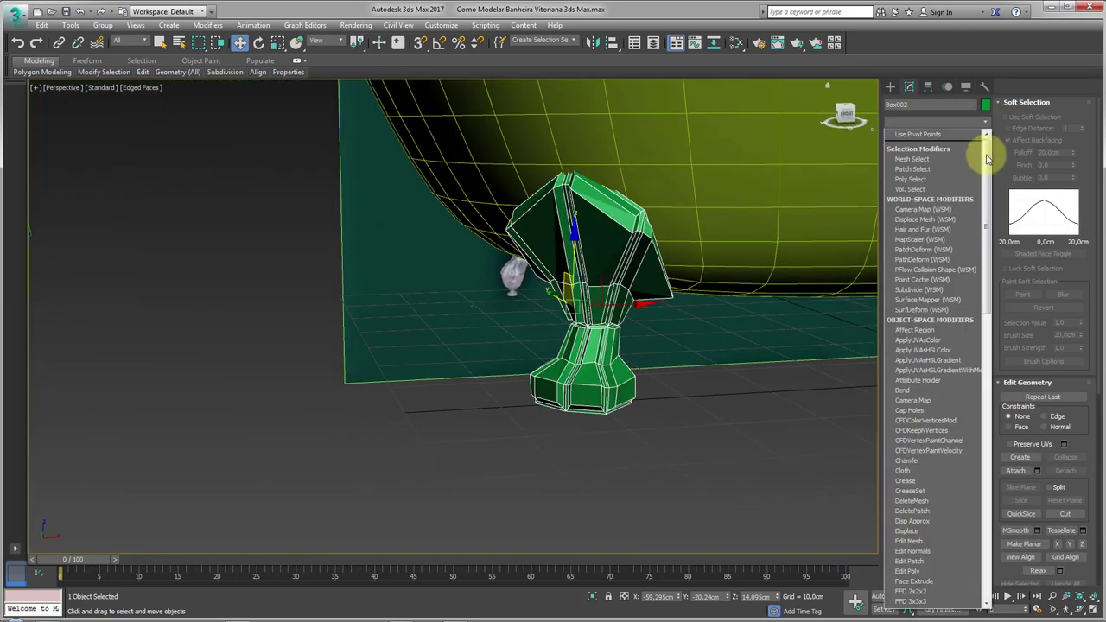
left_click_drag(985, 153, 971, 486)
left_click(916, 426)
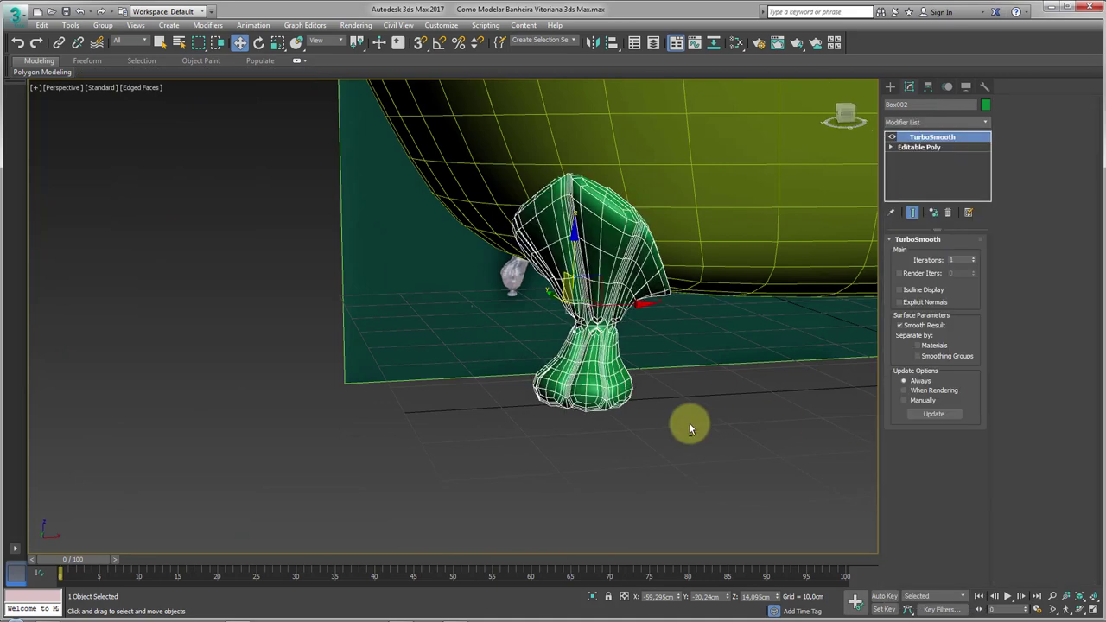
key("F4")
Select each claw foot in turn to check their smoothed, rounded shapes.
left_click(581, 504)
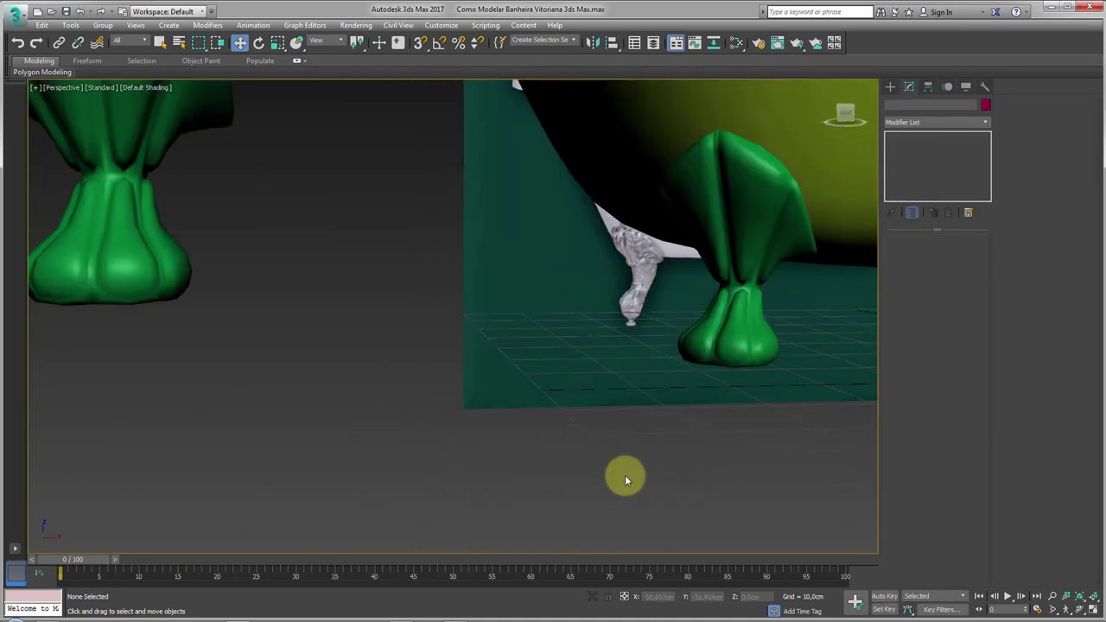
scroll(602, 478, "down", 10)
left_click(527, 459)
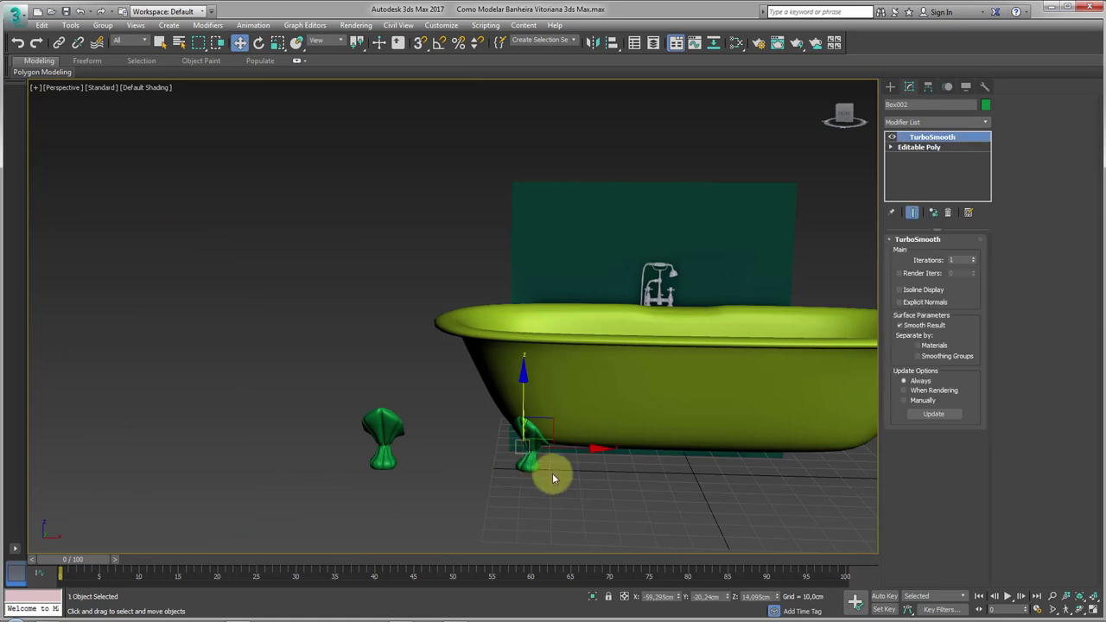
middle_click_drag(548, 474, 486, 383, "alt")
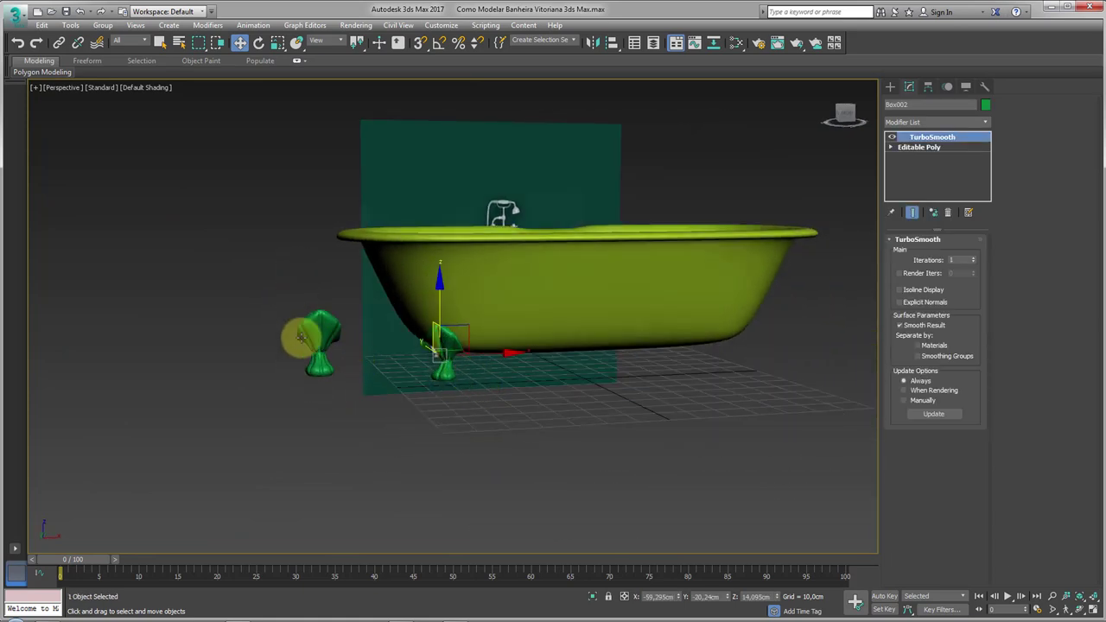
left_click(311, 337)
left_click(443, 370)
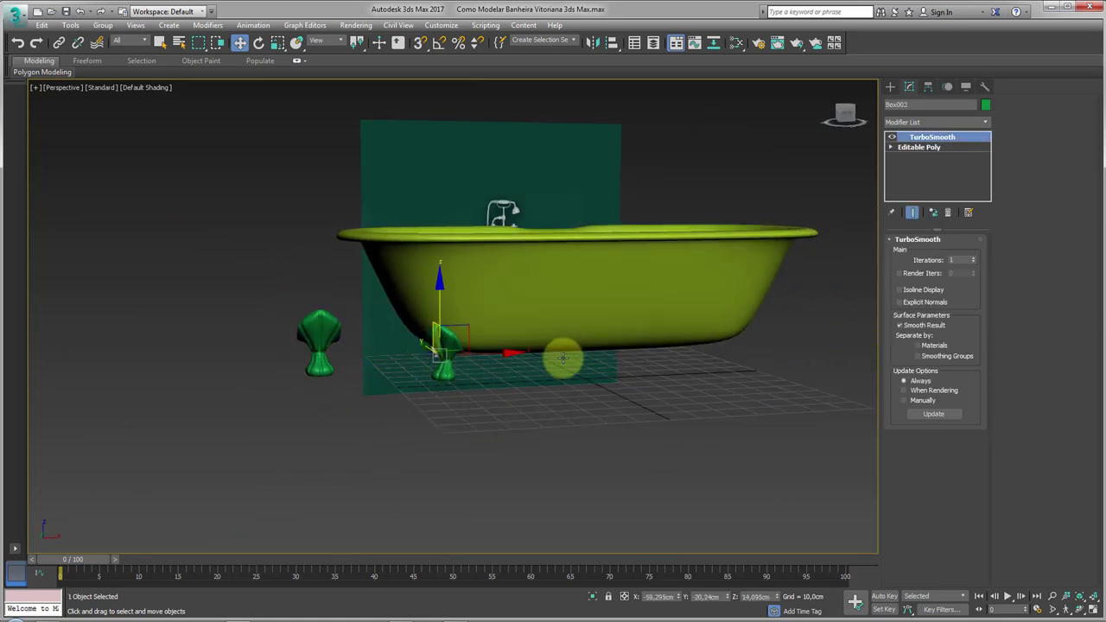
mouse_move(562, 355)
middle_mouse_down("alt")
mouse_move(459, 336)
mouse_move(460, 353)
middle_mouse_up("alt")
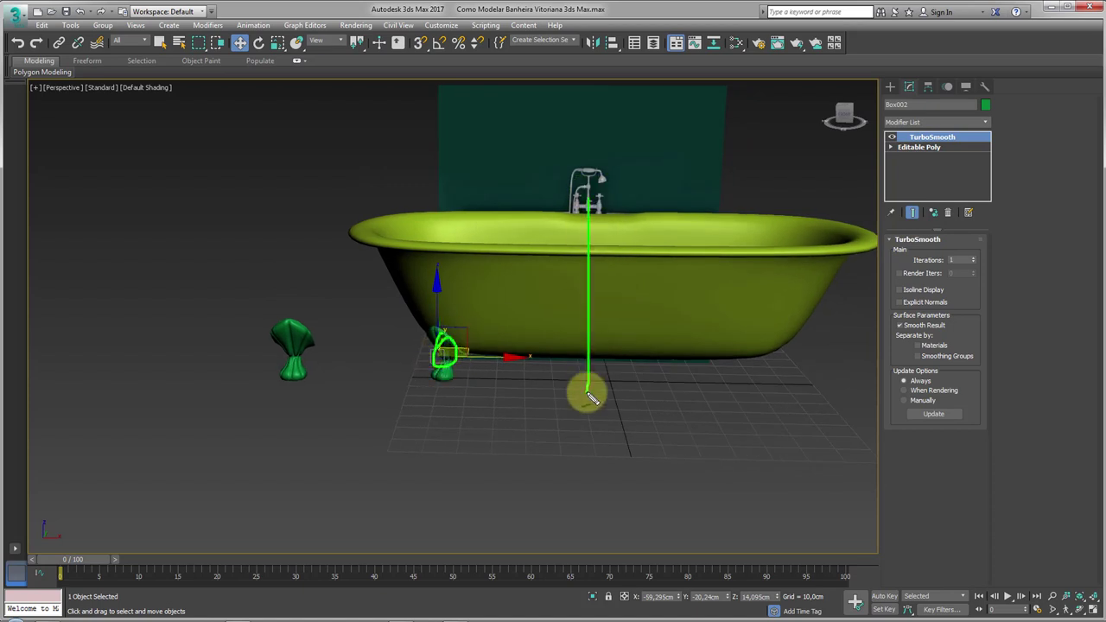
Delete the foot's TurboSmooth, enable Affect Pivot Only, and align it to Box001's X/Y/Z pivot.
left_click(946, 213)
left_click(928, 87)
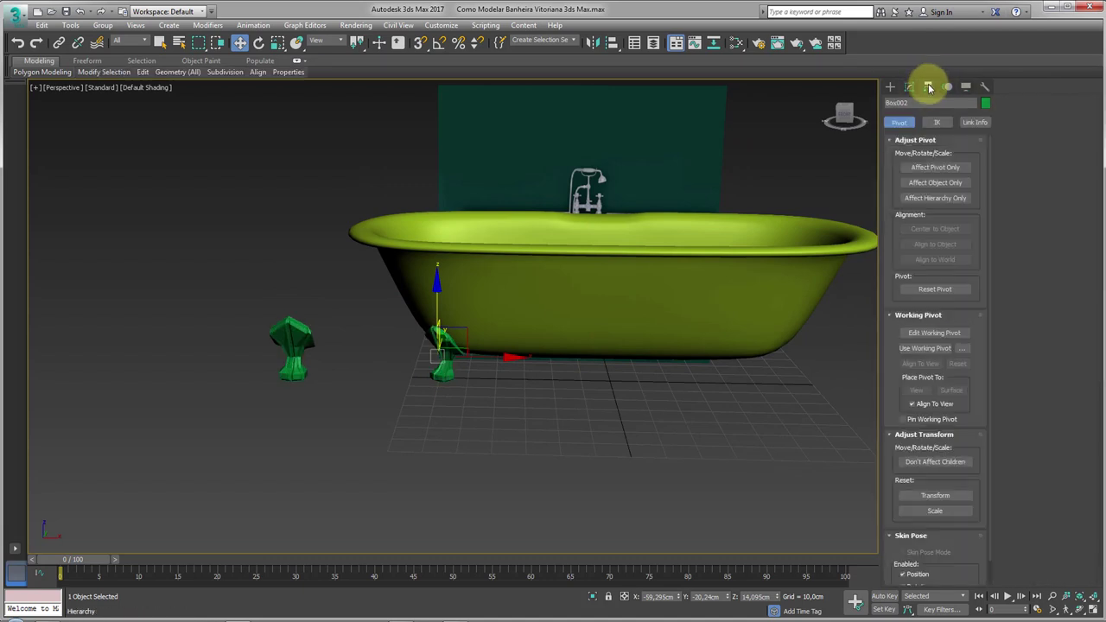
left_click(930, 169)
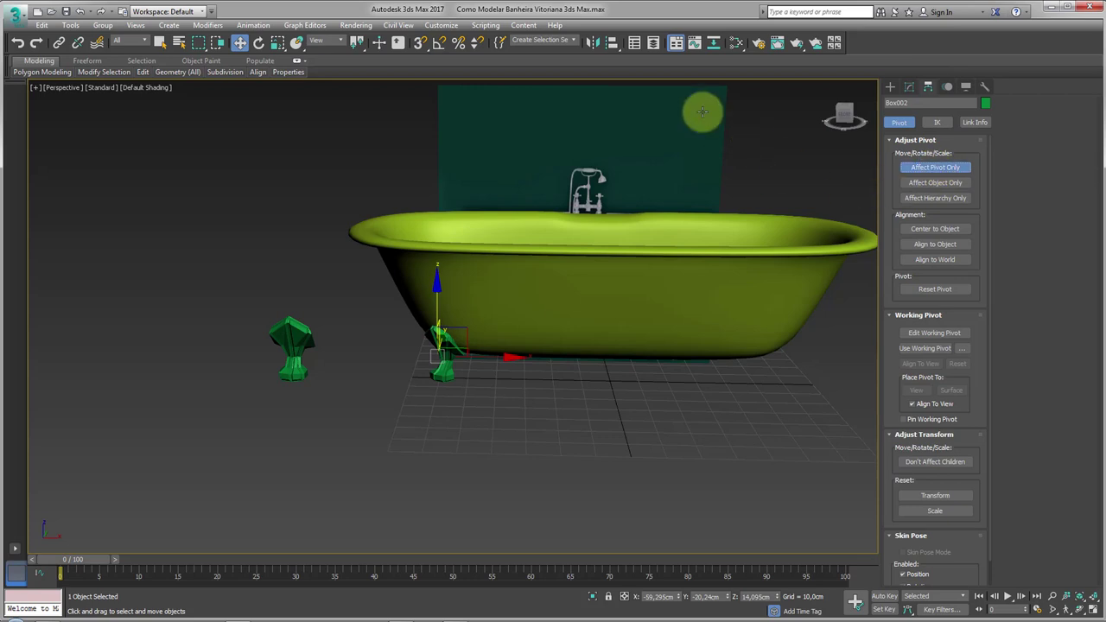
left_click(612, 43)
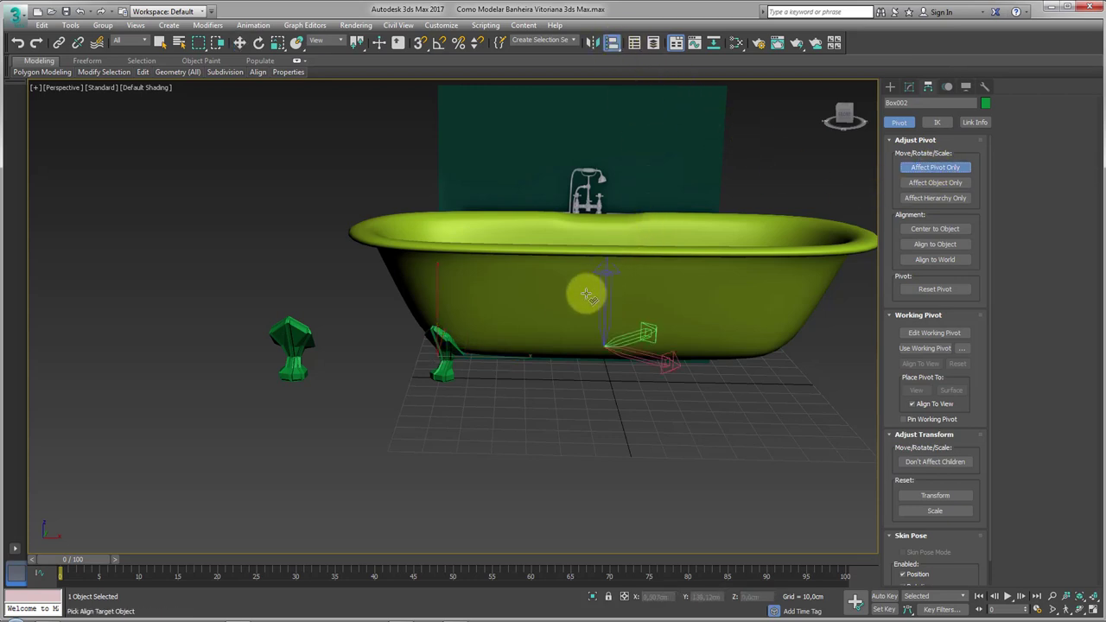
left_click(666, 365)
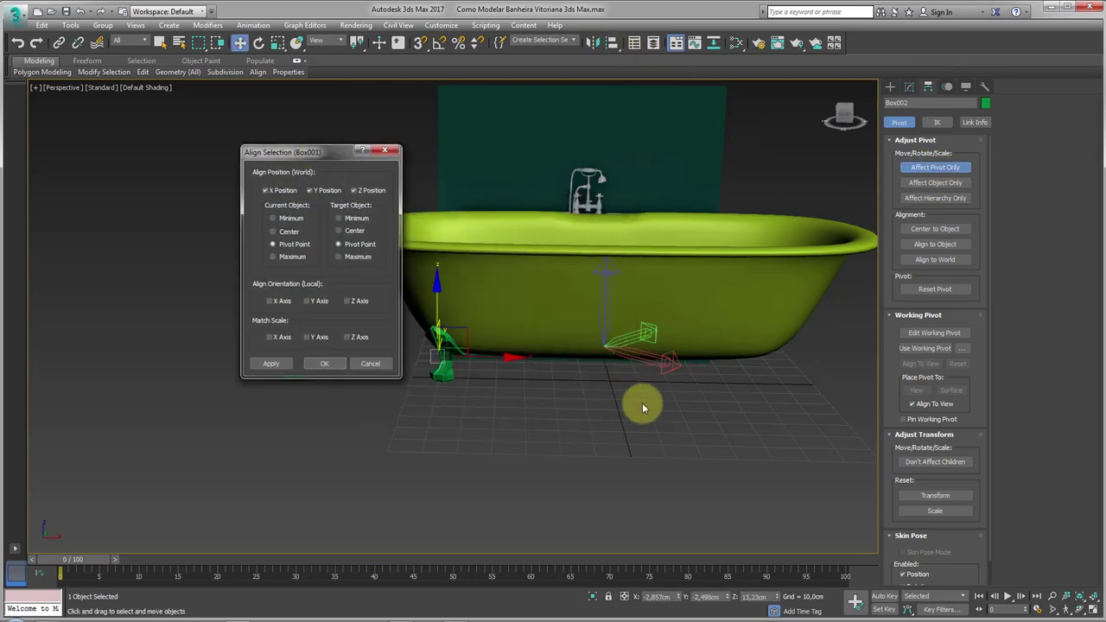
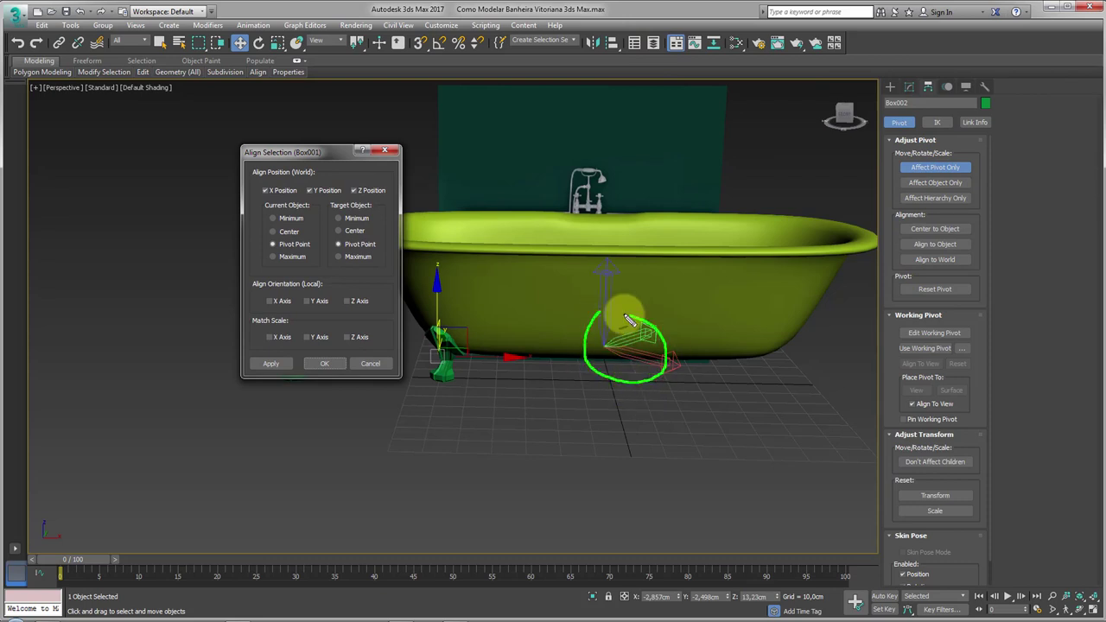
Align the foot's pivot to the tub in X, Y, Z orientation, then turn off Affect Pivot Only.
left_click(278, 302)
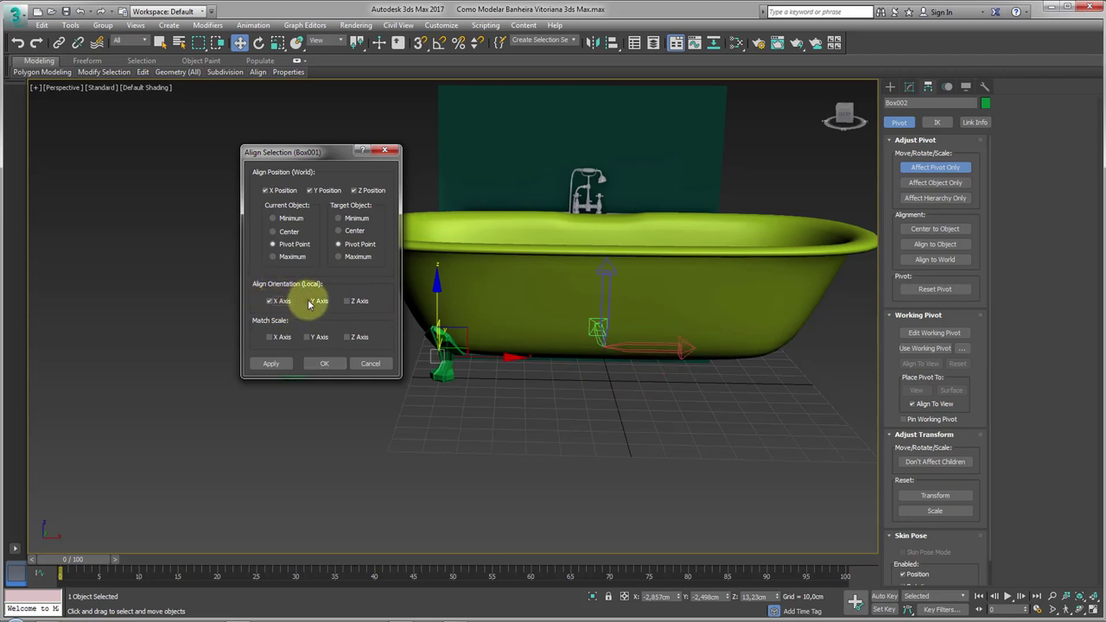
left_click(316, 301)
left_click(356, 301)
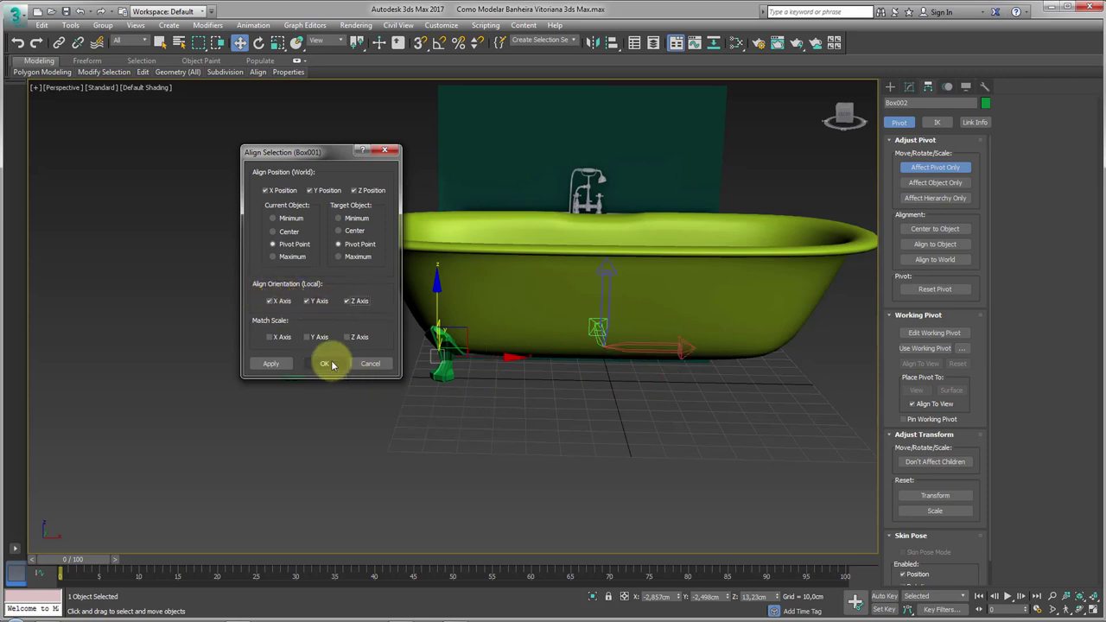
left_click(331, 364)
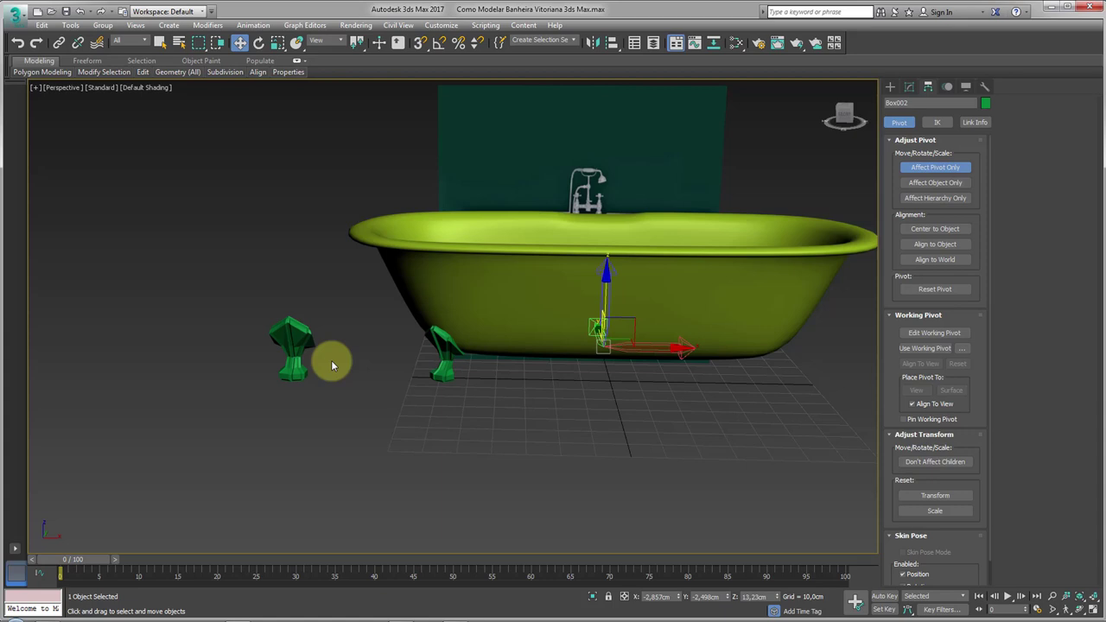
left_click(938, 172)
middle_click_drag(766, 265, 726, 277)
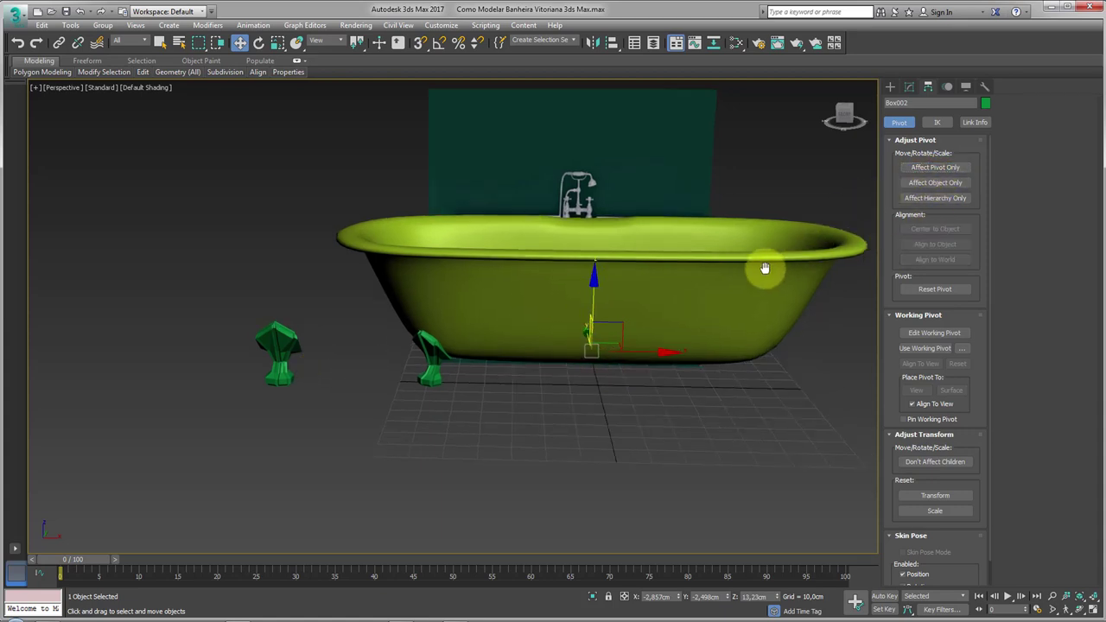
Mirror-copy the clawfoot across X for a second foot and show edged faces.
left_click(592, 43)
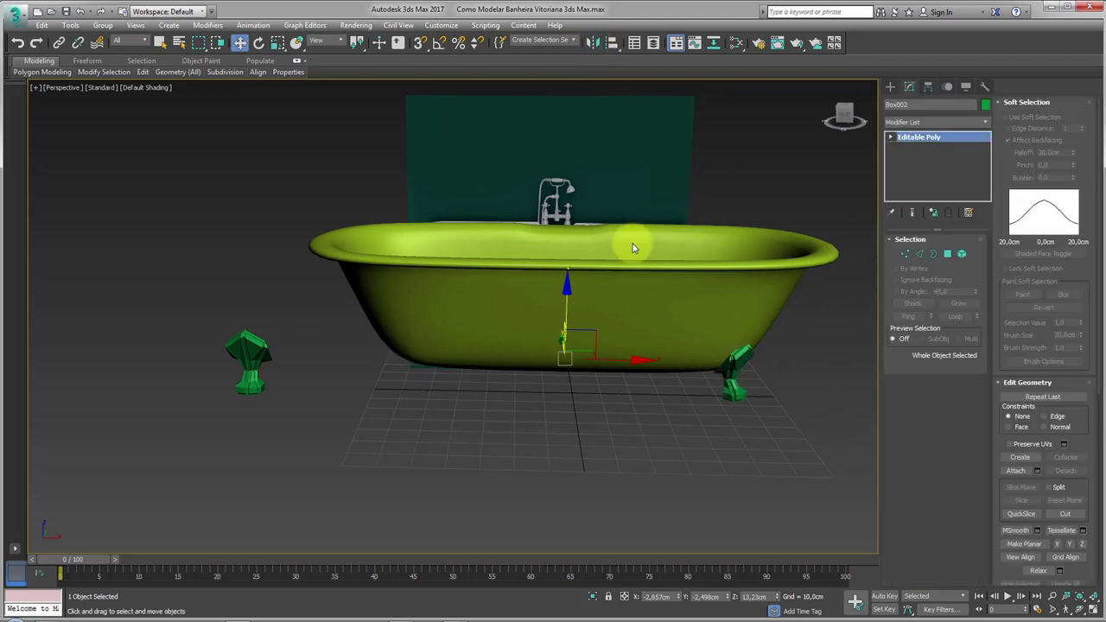
left_click(530, 343)
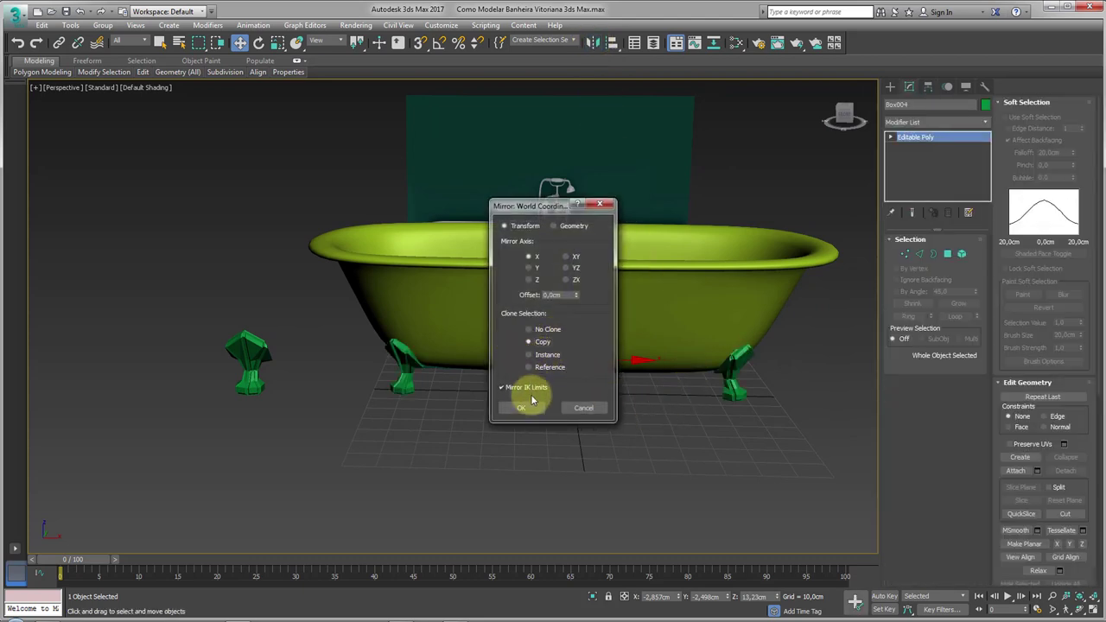
left_click(521, 407)
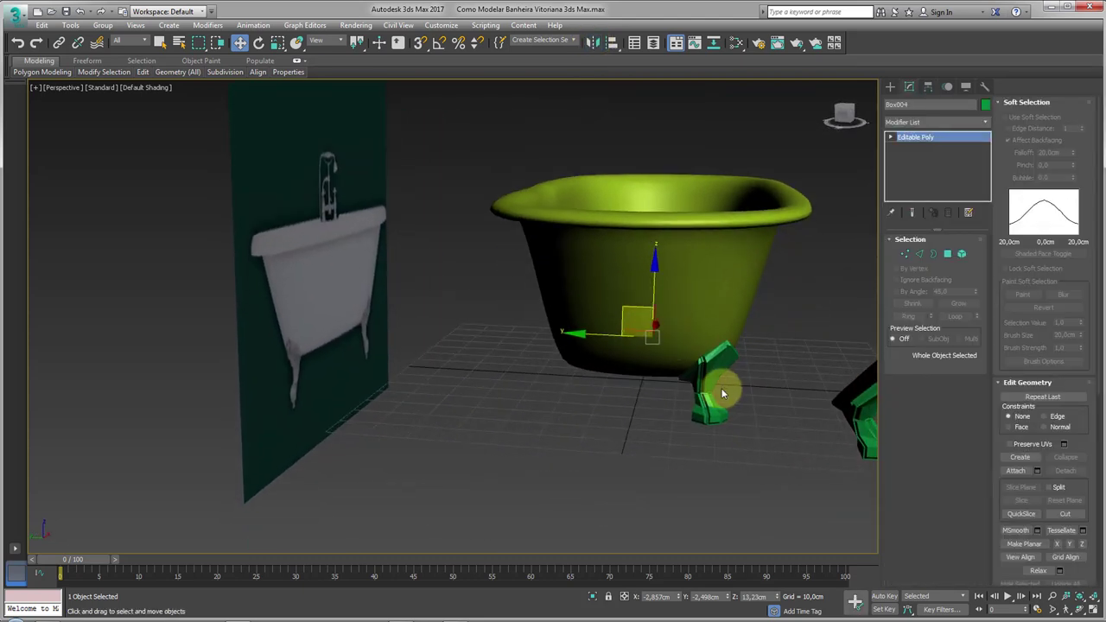
left_click(710, 403, "ctrl")
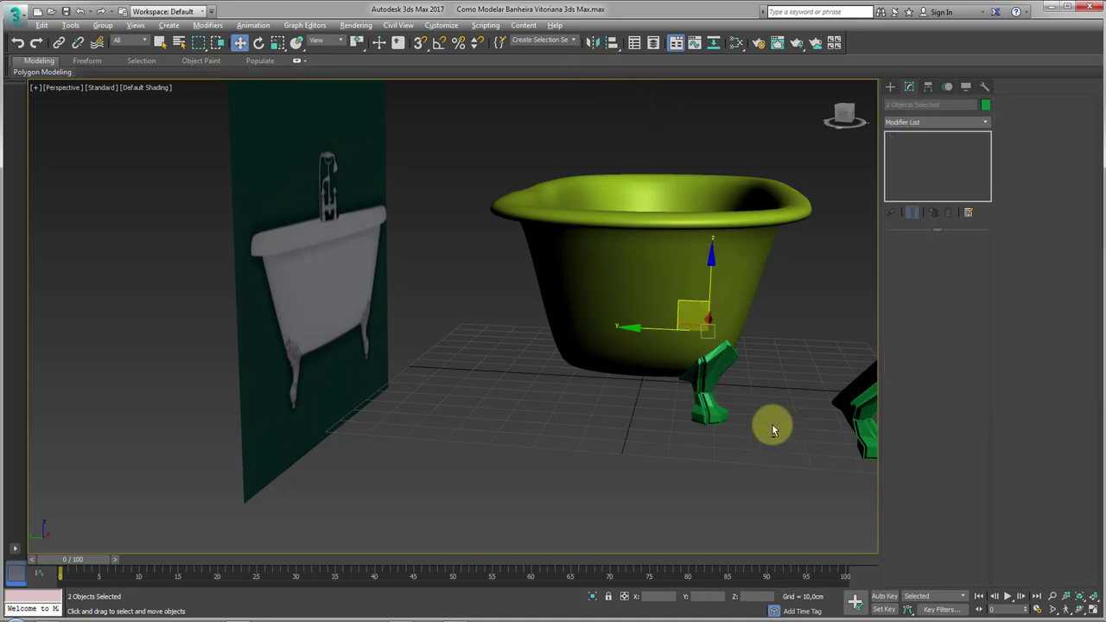
mouse_move(773, 425)
middle_mouse_down("alt")
mouse_move(730, 434)
mouse_move(693, 416)
middle_mouse_up("alt")
key("F4")
scroll(729, 428, "up", 5)
scroll(729, 428, "down", 10)
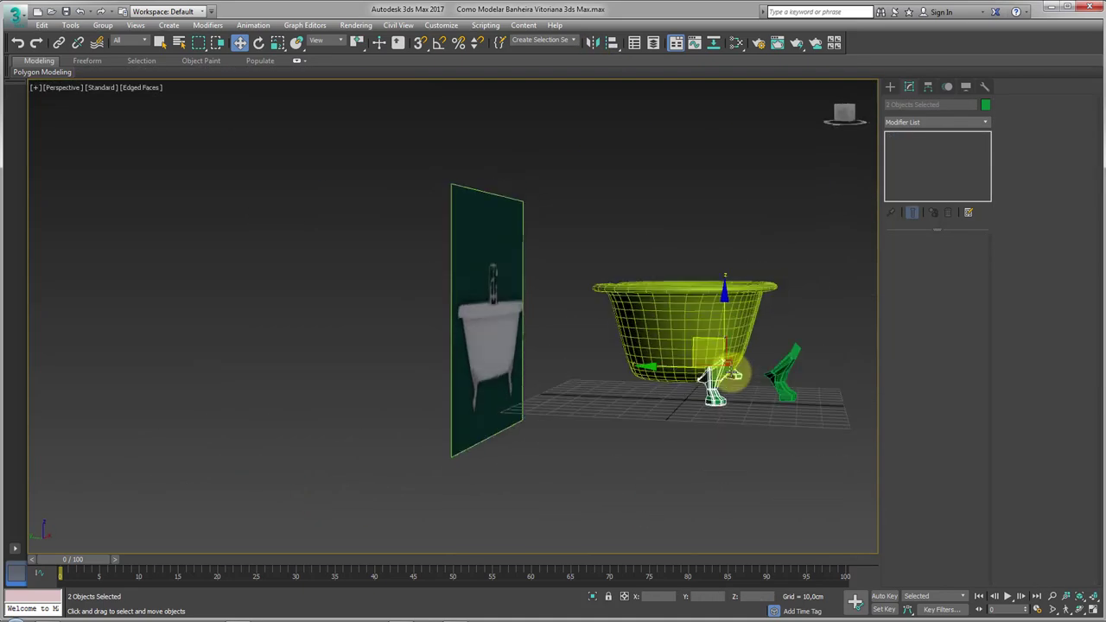
Mirror-copy one foot across the Y axis to make a third foot.
left_click(594, 43)
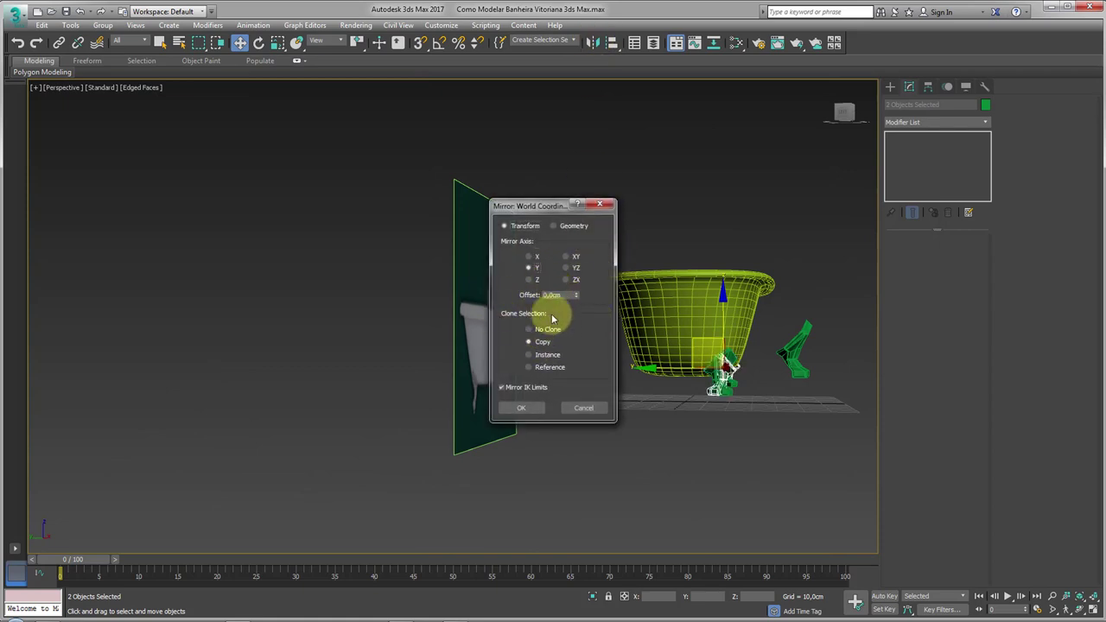
left_click(585, 409)
left_click(723, 380)
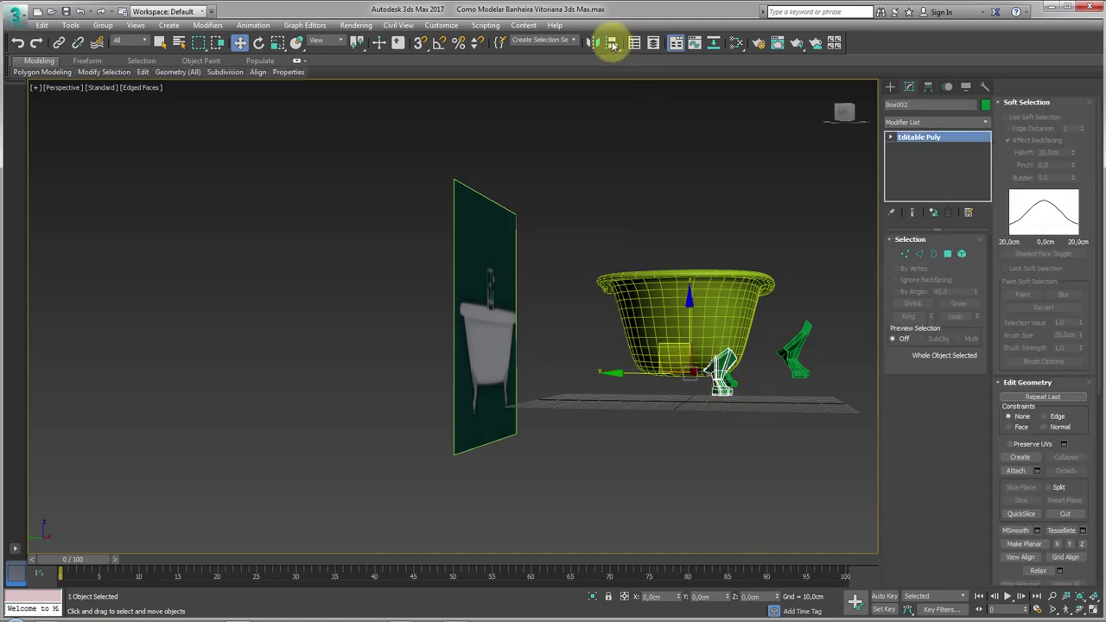
left_click(587, 42)
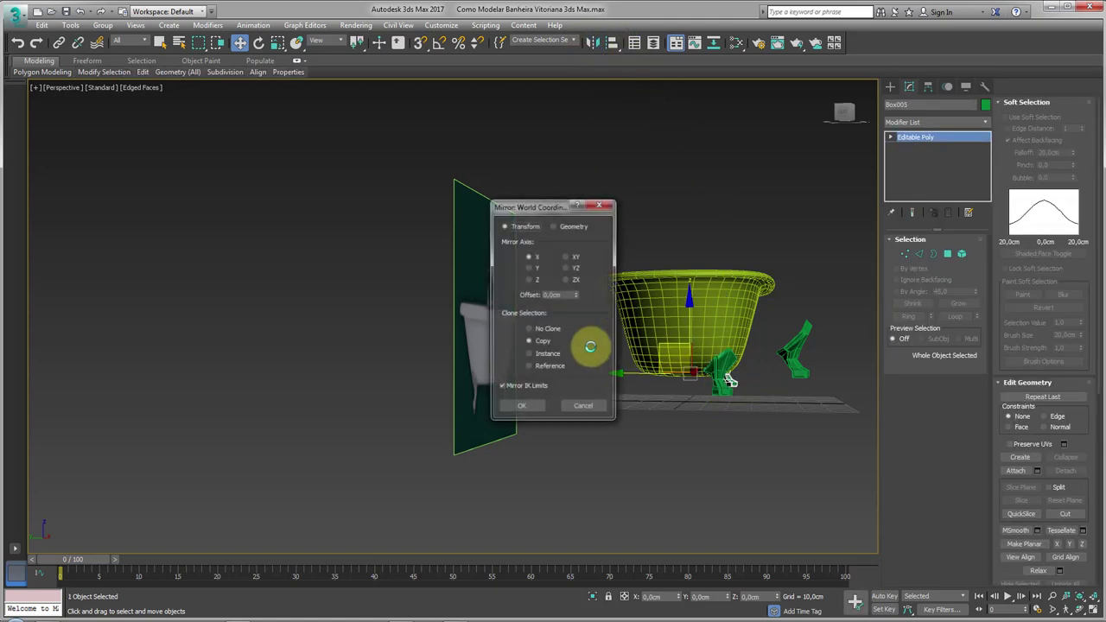
left_click(529, 269)
left_click(530, 412)
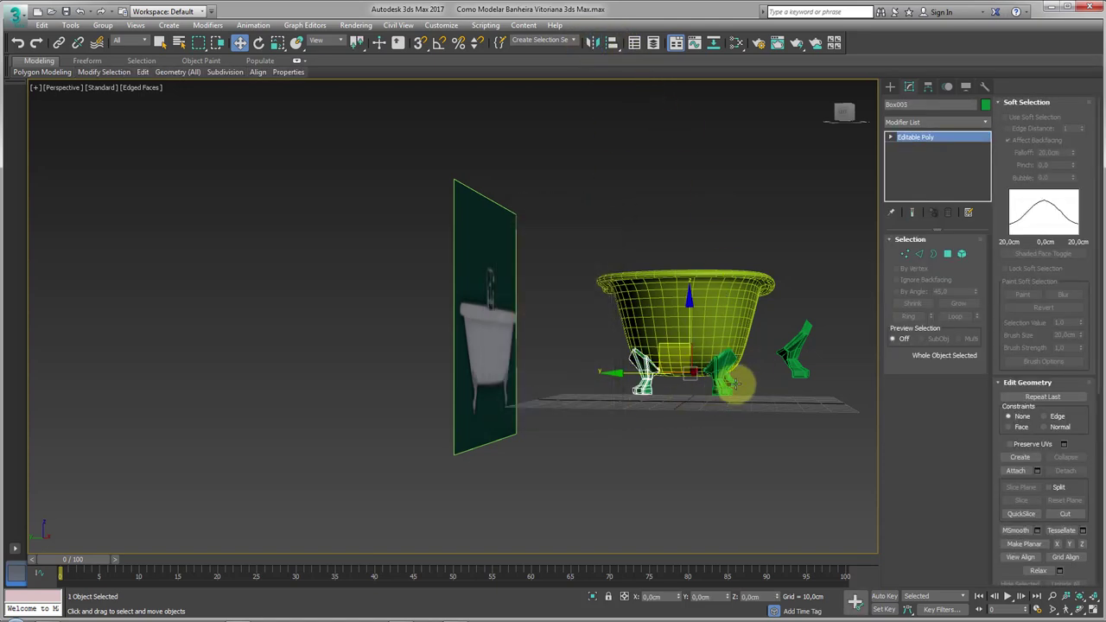
Mirror-copy the other foot across Y for the fourth foot, then start selecting the feet.
left_click(732, 383)
left_click(599, 43)
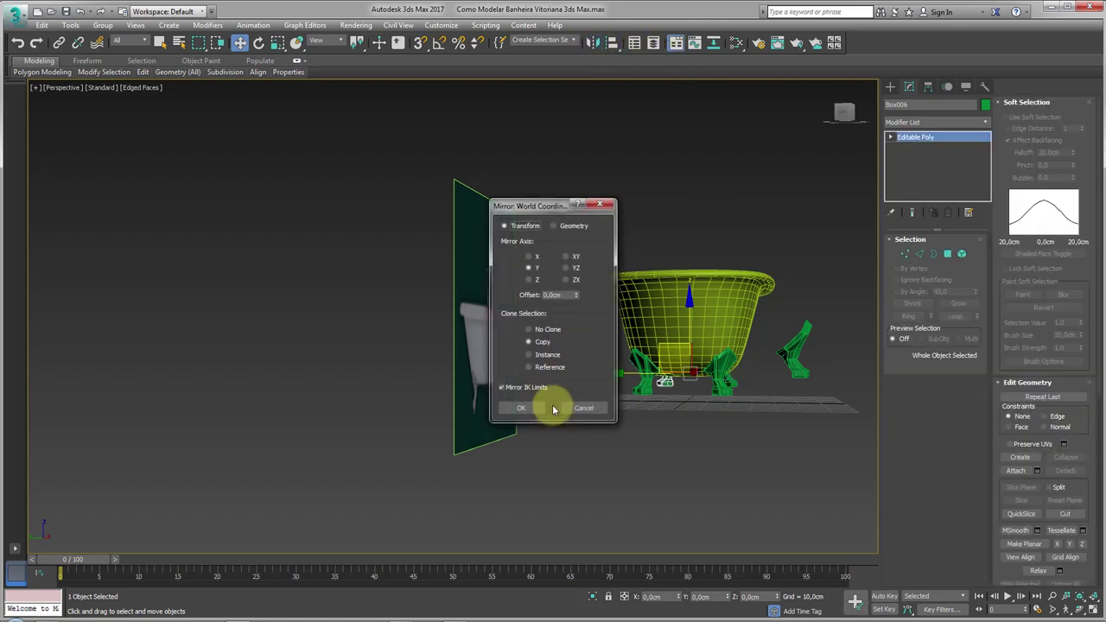
left_click(526, 408)
mouse_move(527, 408)
middle_mouse_down("alt")
mouse_move(669, 421)
mouse_move(623, 400)
mouse_move(647, 404)
middle_mouse_up("alt")
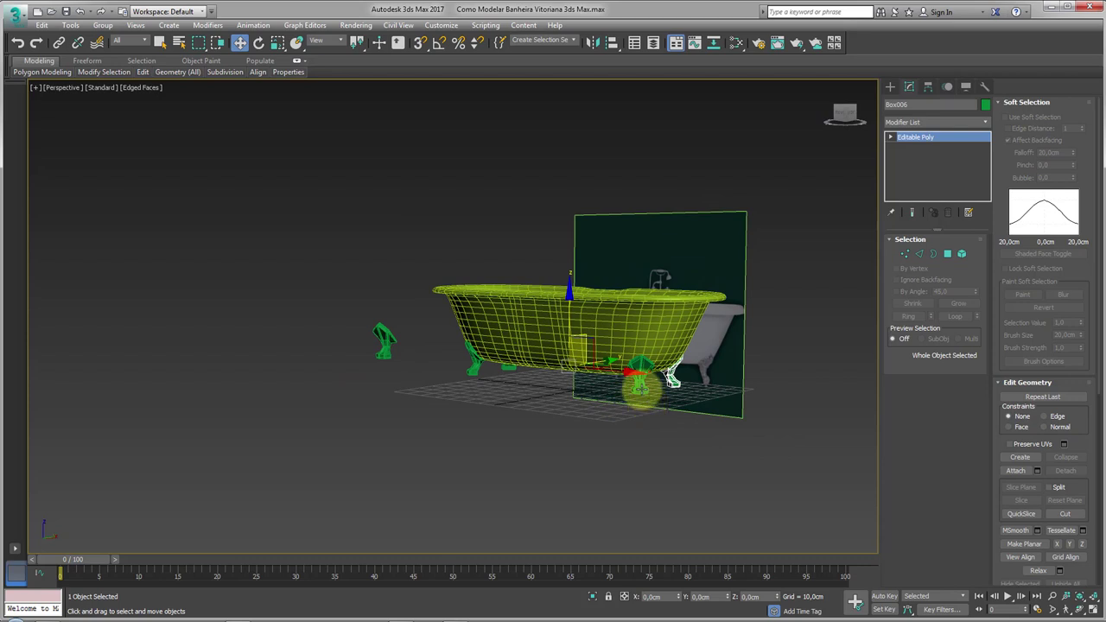
left_click(640, 388, "ctrl")
middle_click_drag(514, 383, 493, 430, "alt")
left_click(497, 430, "ctrl")
Convert the selected feet to Editable Poly and attach the left front foot to one of them.
left_click(465, 418, "ctrl")
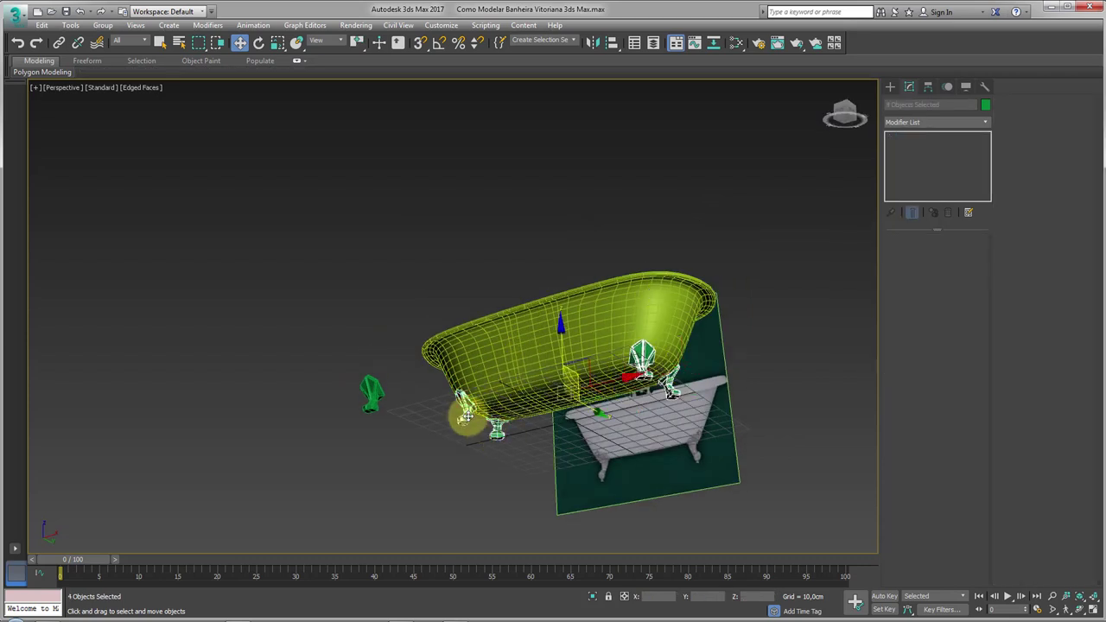
right_click(465, 417)
mouse_move(516, 552)
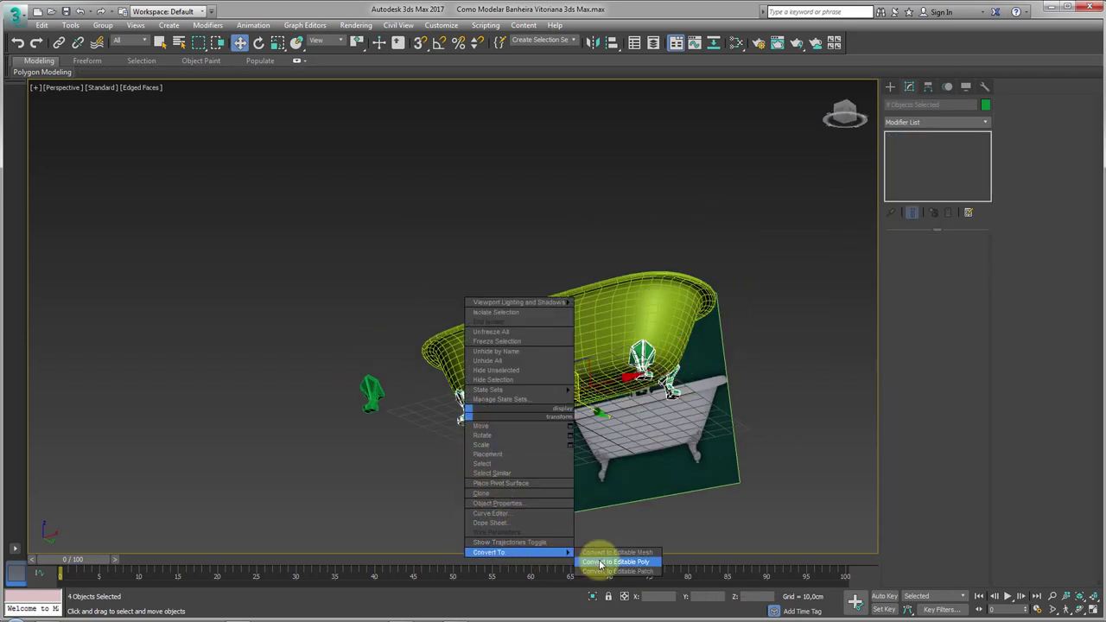
left_click(601, 563)
left_click(643, 359)
middle_click_drag(643, 358, 605, 329, "alt")
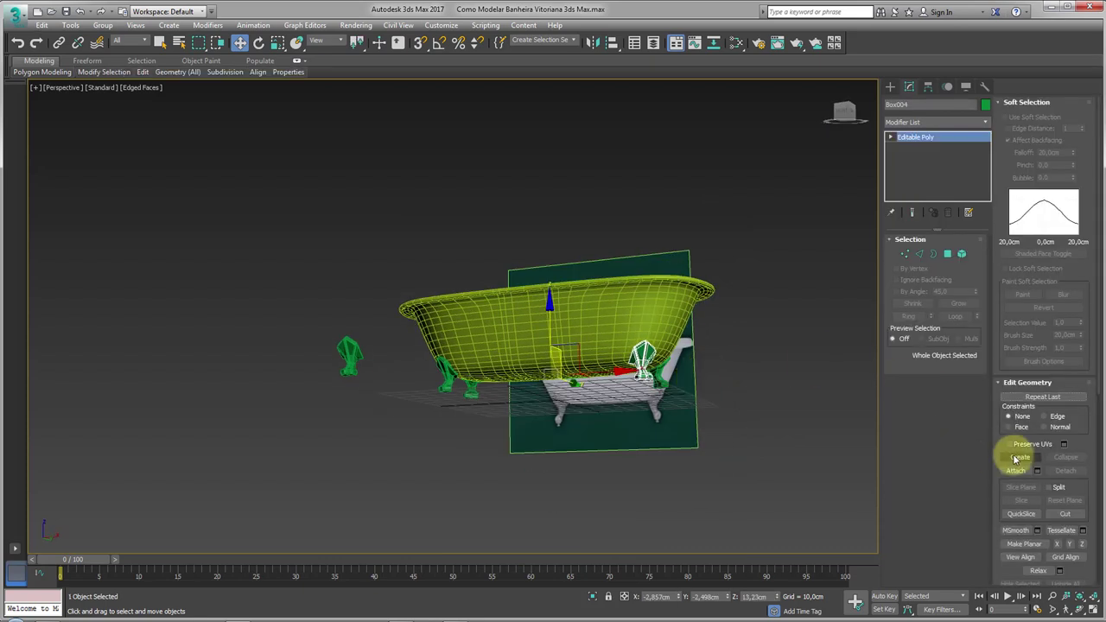
left_click(1015, 472)
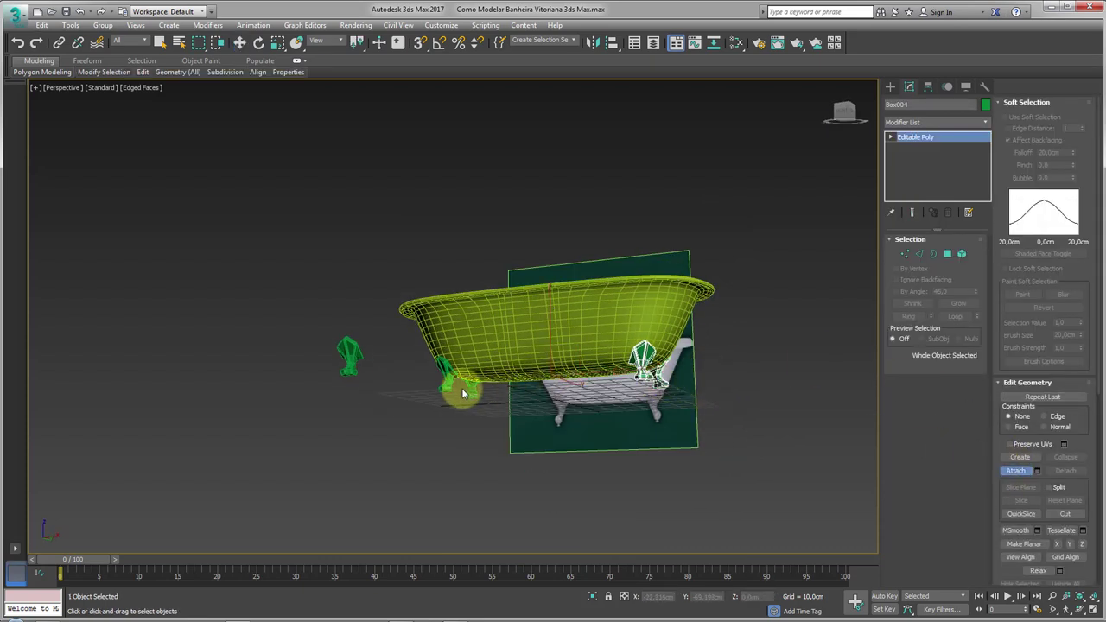
left_click(445, 385)
Delete the spare foot on the left and select the tub.
middle_click_drag(383, 365, 397, 397, "alt")
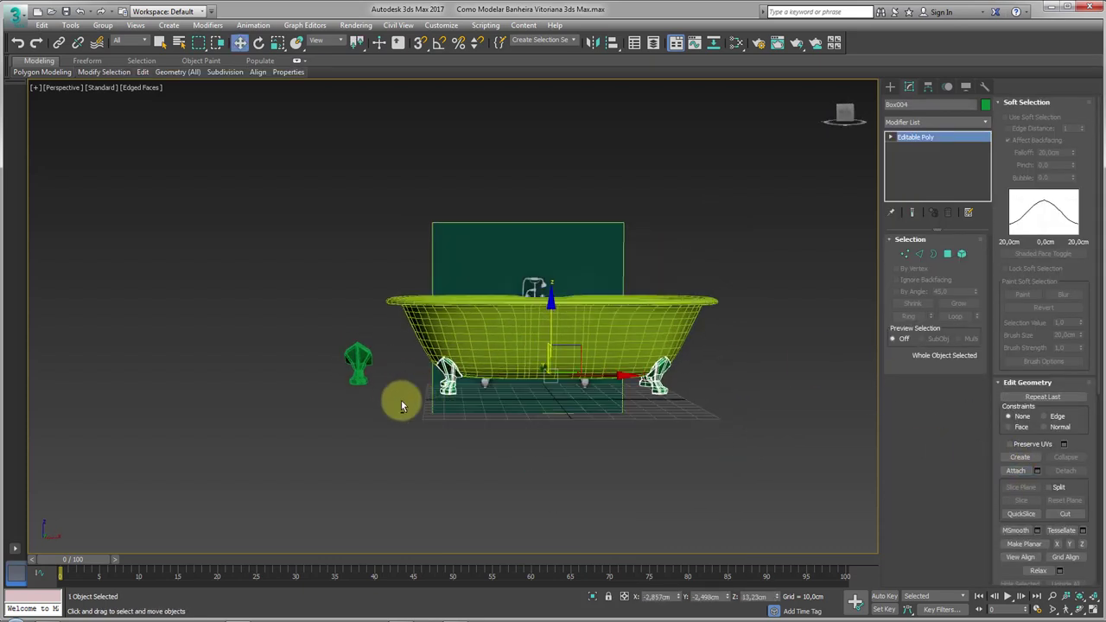
left_click(363, 380)
key("Delete")
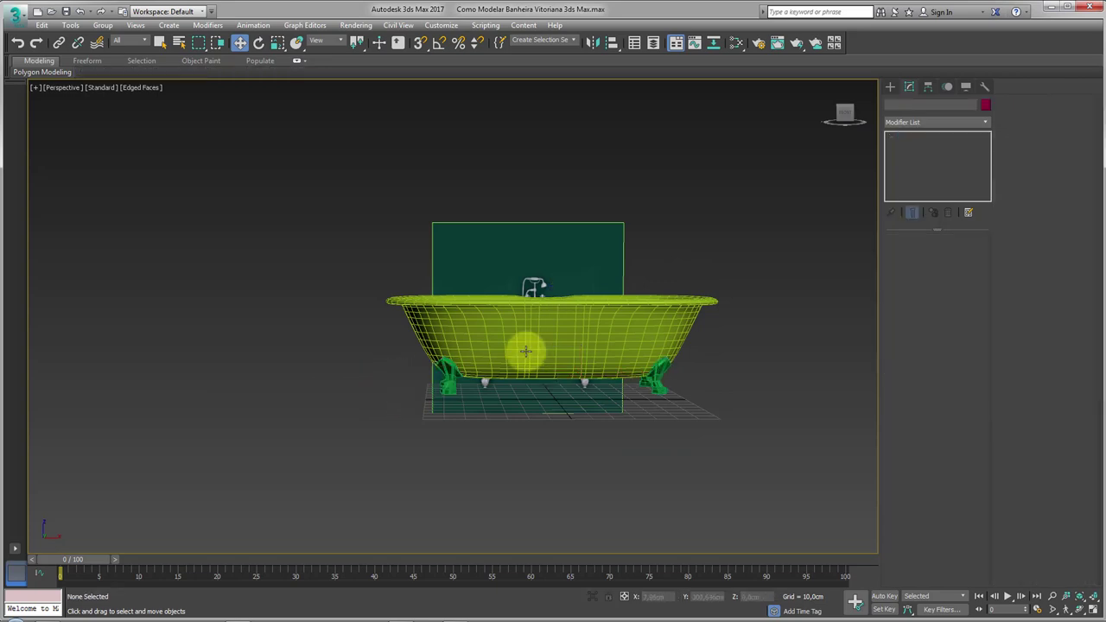
left_click(526, 353)
middle_click_drag(692, 336, 700, 231, "alt")
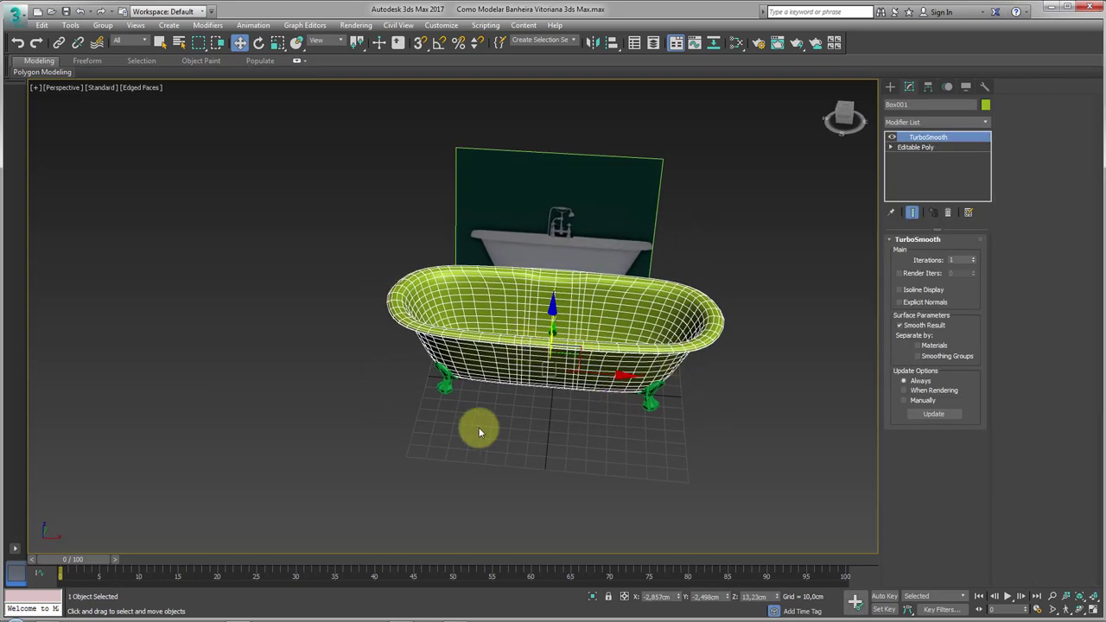
Add an FFD 3x3x3 lattice to the tub's base mesh, try raising its left end, then undo.
mouse_move(563, 395)
middle_mouse_down("alt")
mouse_move(580, 394)
mouse_move(610, 350)
middle_mouse_up("alt")
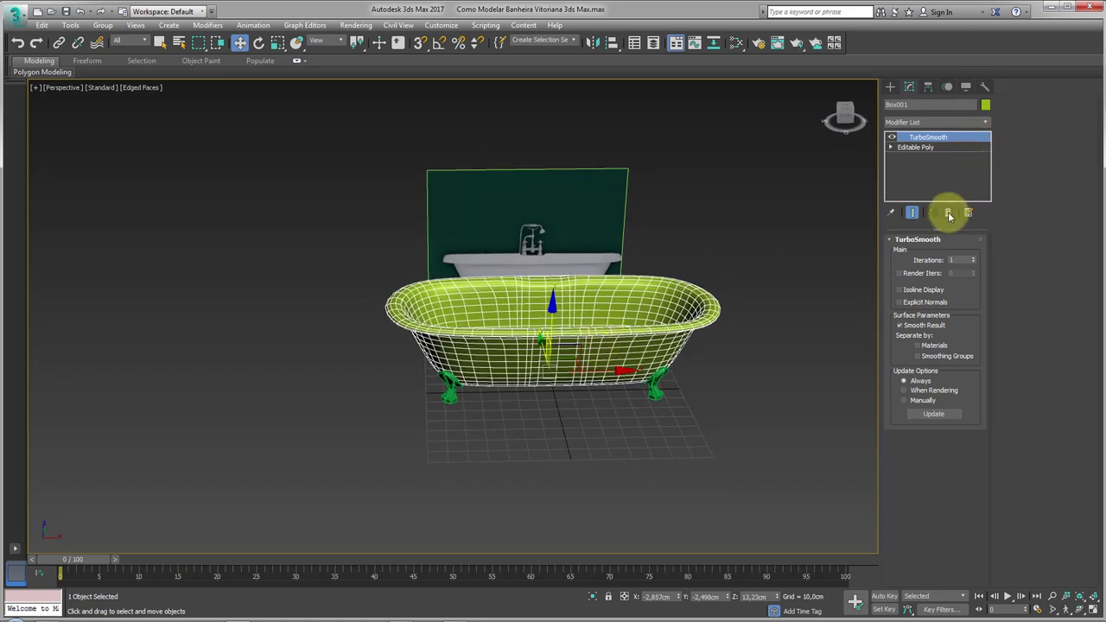
left_click(916, 147)
left_click(986, 122)
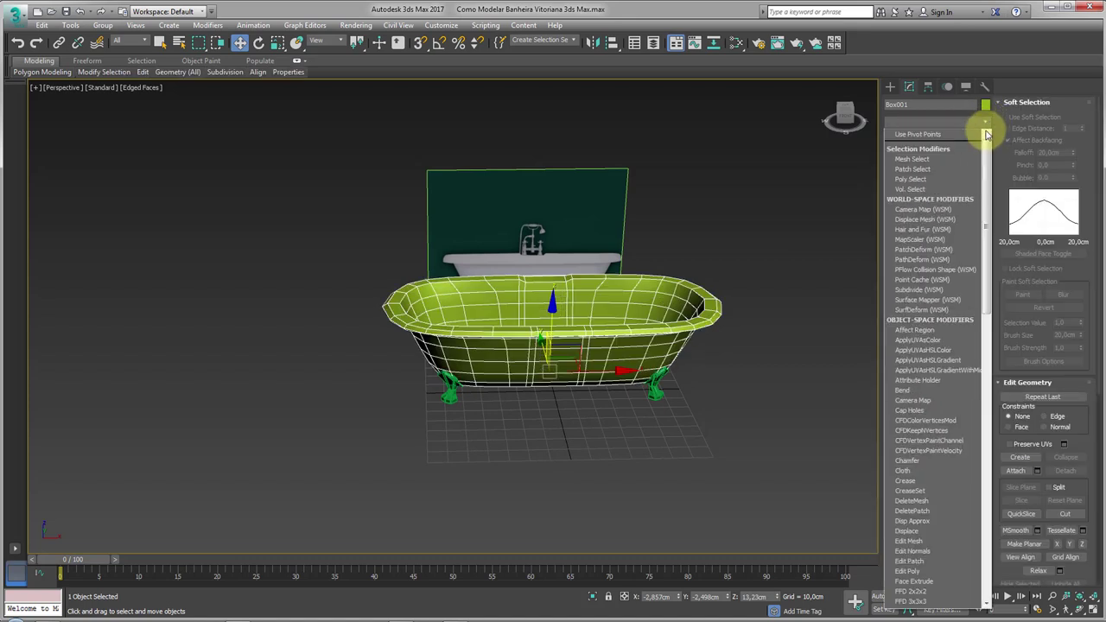
left_click_drag(988, 134, 987, 251)
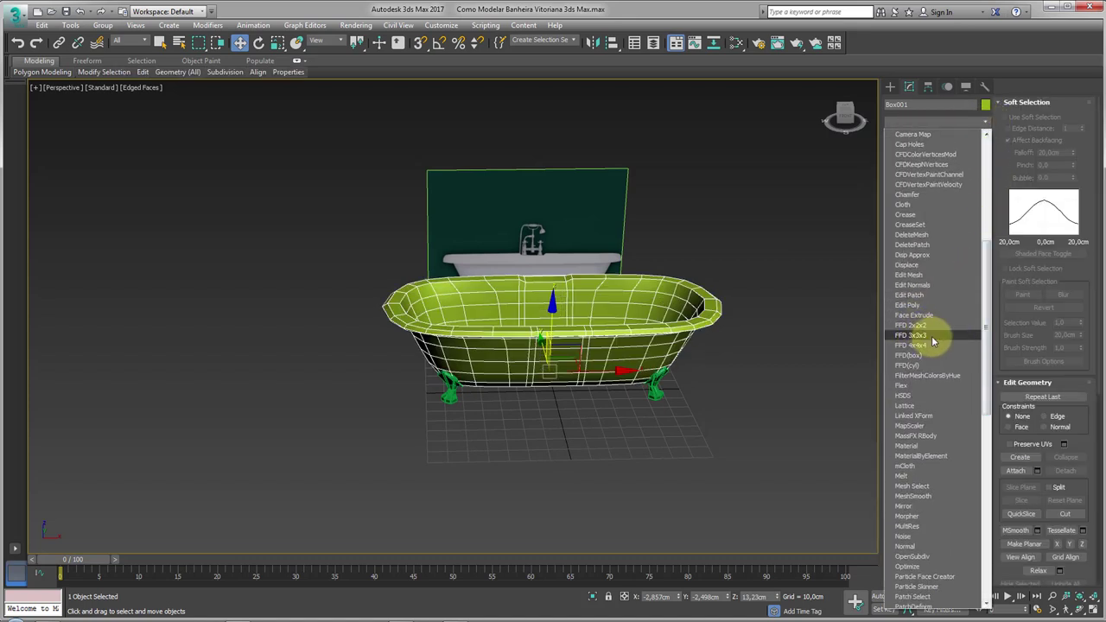
left_click(922, 336)
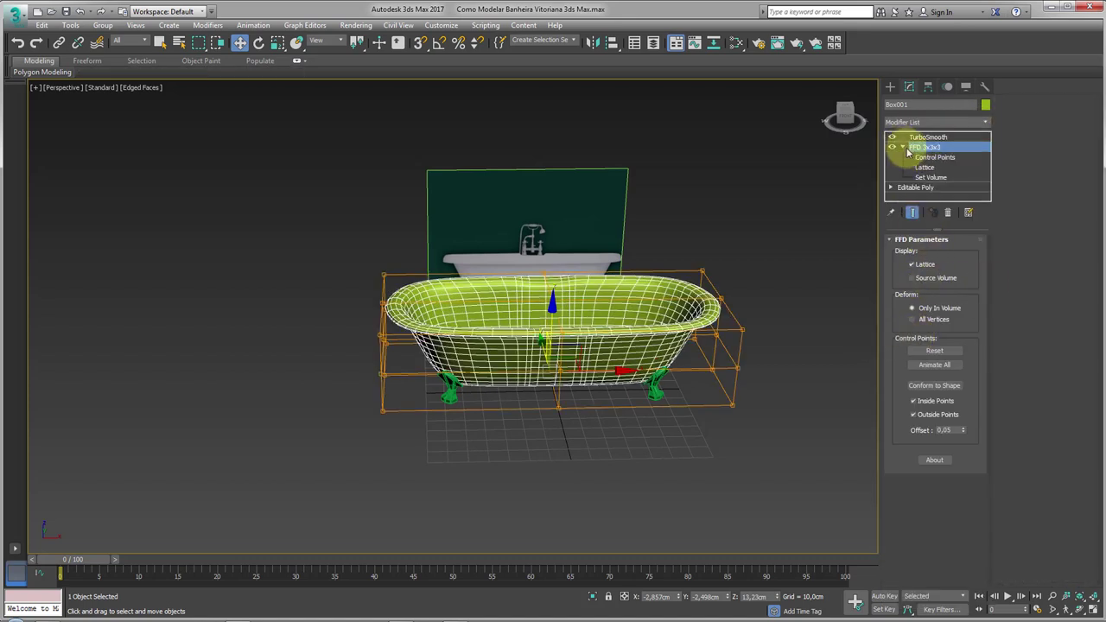
key("1")
middle_click_drag(385, 288, 380, 273, "alt")
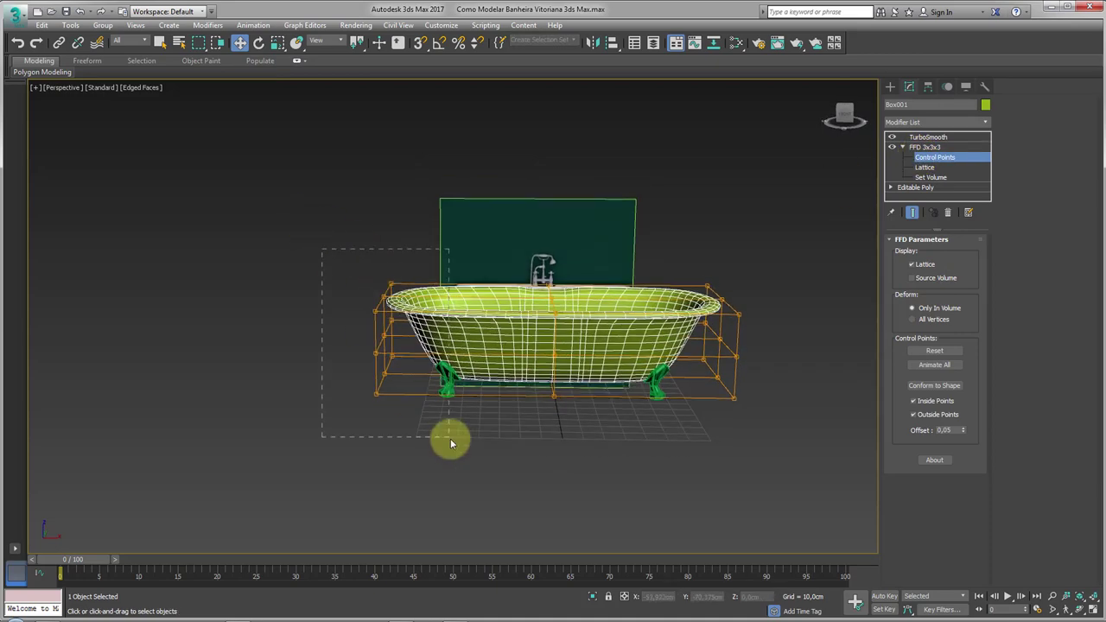
left_click_drag(407, 334, 563, 378)
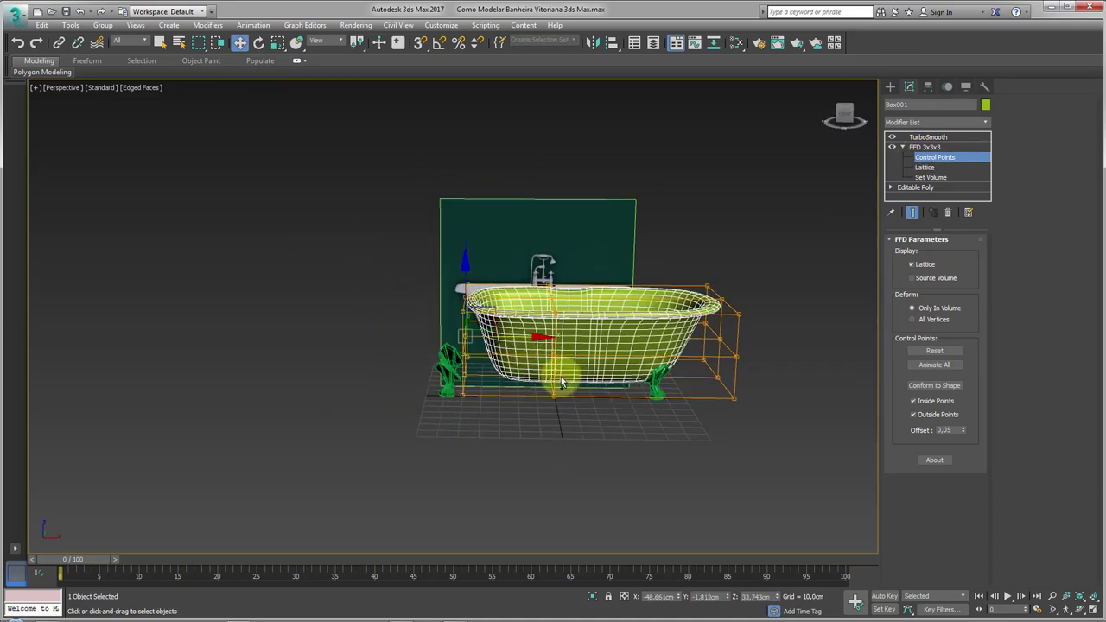
left_click(415, 291)
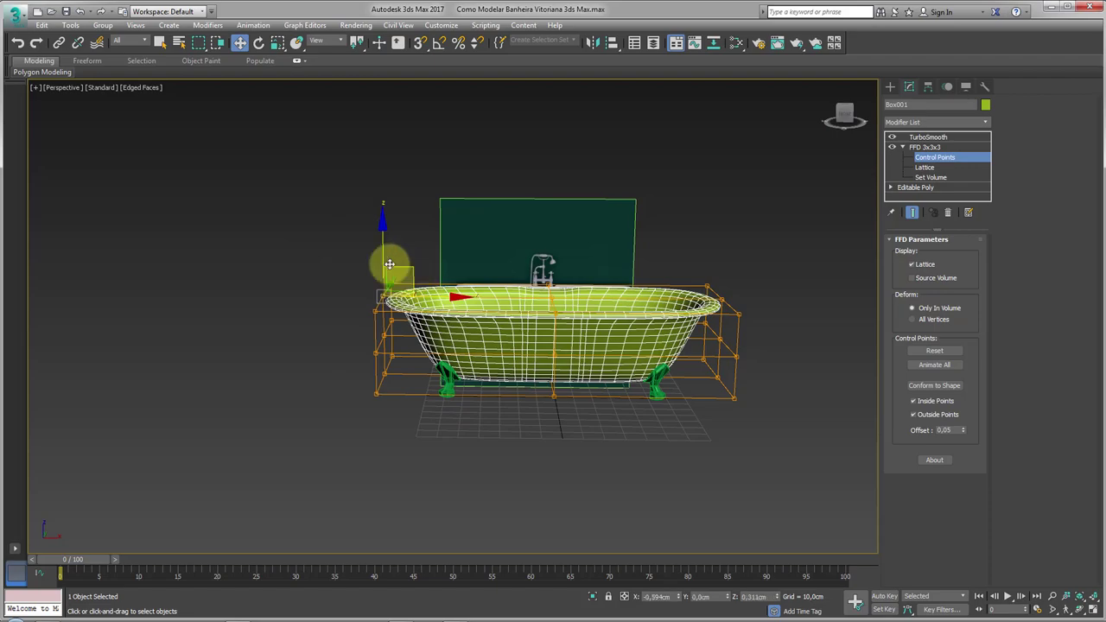
left_click_drag(415, 291, 498, 220)
mouse_move(498, 219)
middle_mouse_down("alt")
mouse_move(424, 299)
mouse_move(544, 363)
mouse_move(525, 298)
middle_mouse_up("alt")
key("ctrl+z")
Try scaling the lattice control points to stretch the tub, then undo it.
key("r")
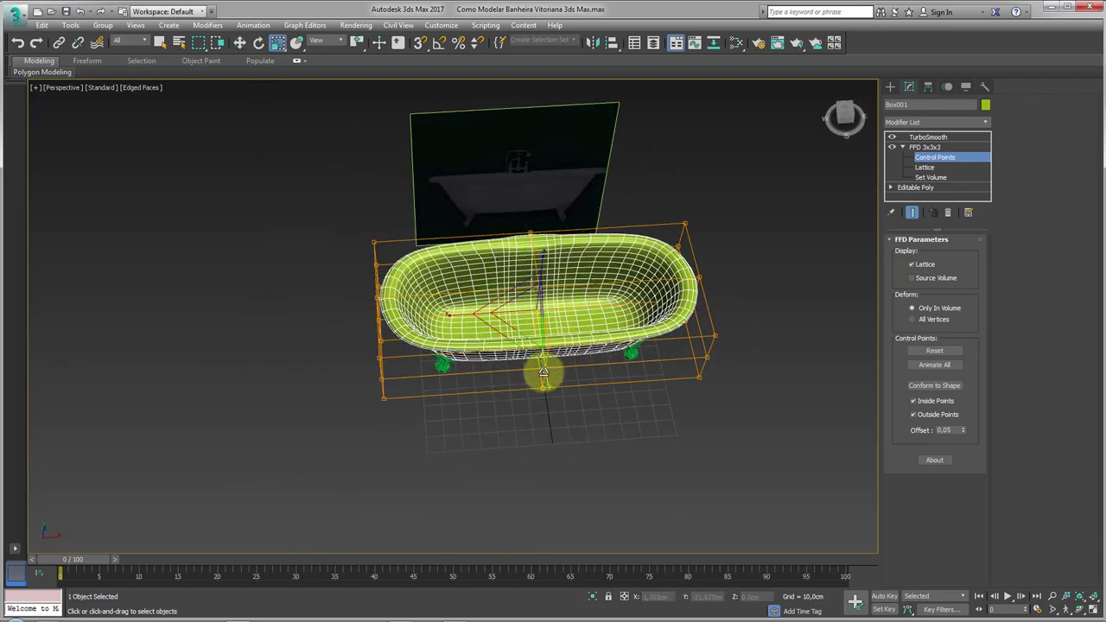
left_click_drag(549, 384, 562, 487)
key("ctrl+z")
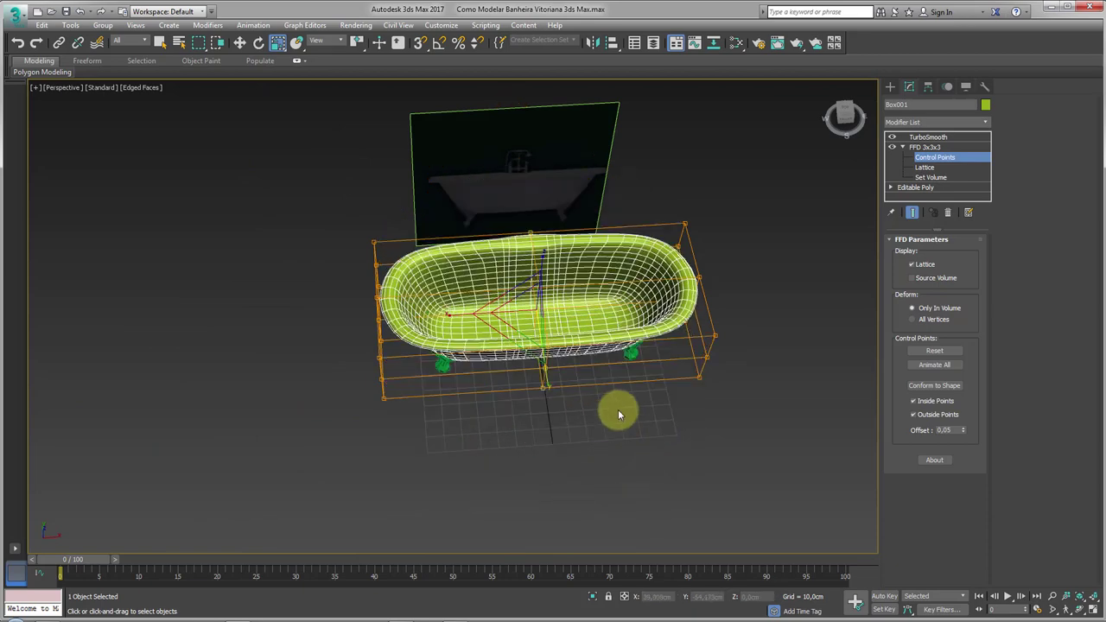
middle_click_drag(617, 412, 859, 211, "alt")
Delete the FFD 3x3x3 modifier from the tub's stack and inspect the smoothed tub.
left_click(924, 147)
left_click(947, 212)
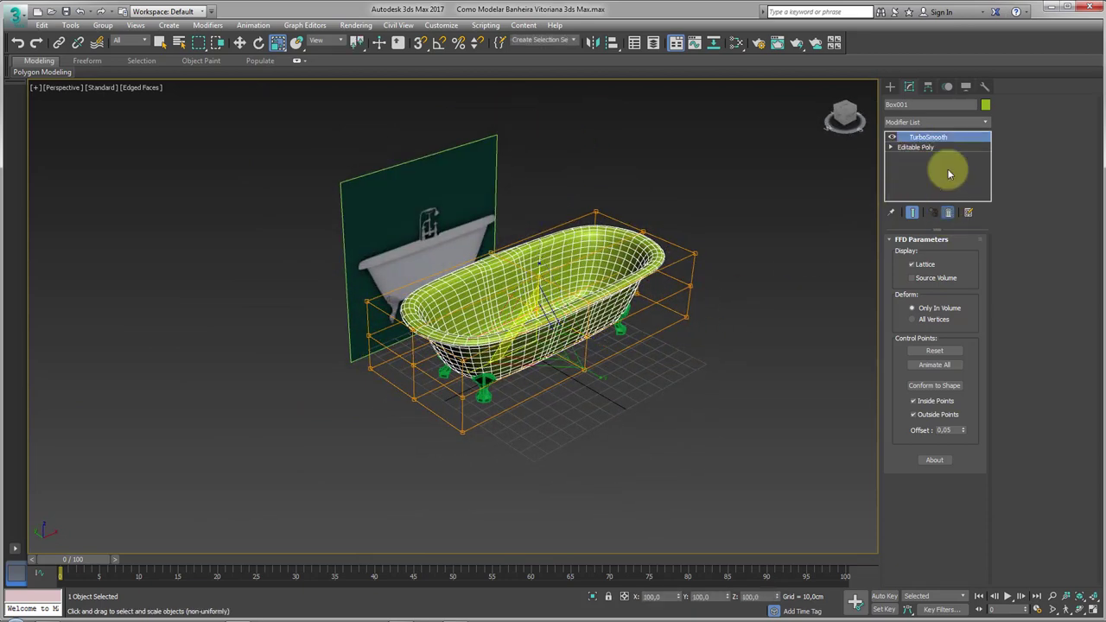
scroll(748, 341, "up", 2)
mouse_move(748, 341)
middle_mouse_down("alt")
mouse_move(654, 328)
mouse_move(415, 217)
middle_mouse_up("alt")
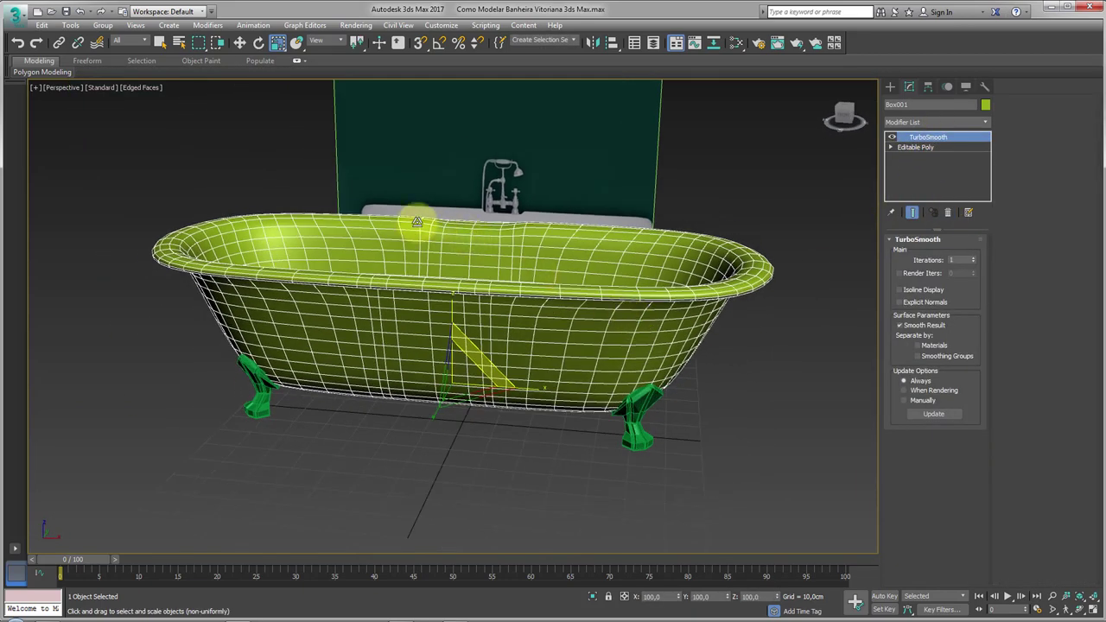
scroll(472, 281, "up", 3)
mouse_move(473, 280)
middle_mouse_down("alt")
mouse_move(470, 365)
mouse_move(487, 239)
mouse_move(328, 161)
mouse_move(410, 168)
mouse_move(415, 144)
mouse_move(369, 197)
middle_mouse_up("alt")
scroll(491, 276, "down", 3)
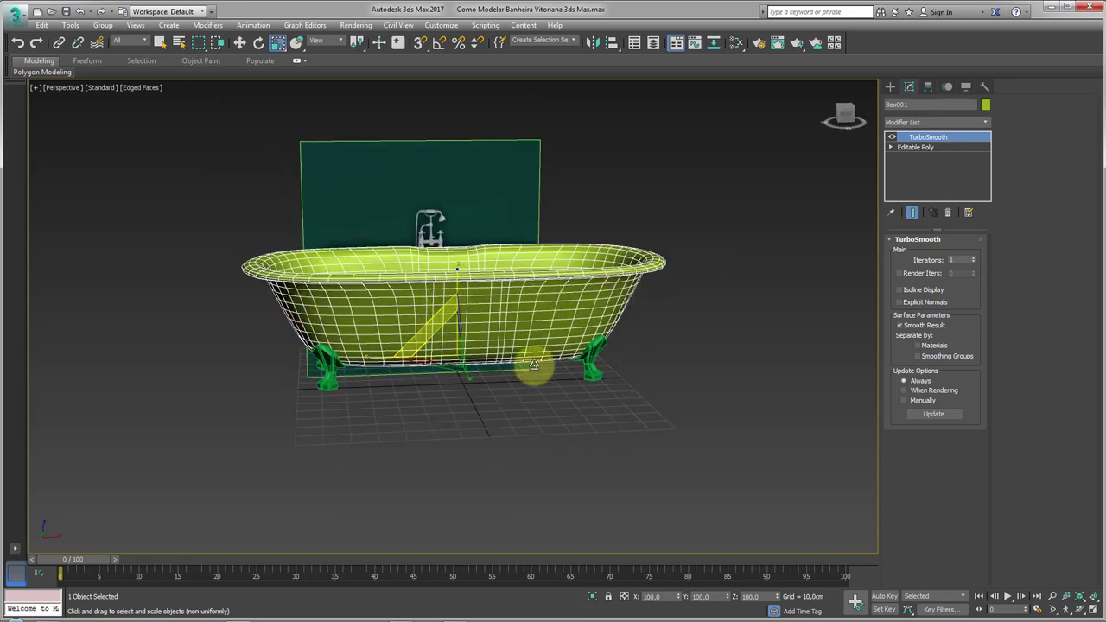
middle_click_drag(534, 364, 449, 381, "alt")
mouse_move(452, 192)
middle_mouse_down()
mouse_move(469, 282)
mouse_move(490, 296)
mouse_move(460, 295)
middle_mouse_up()
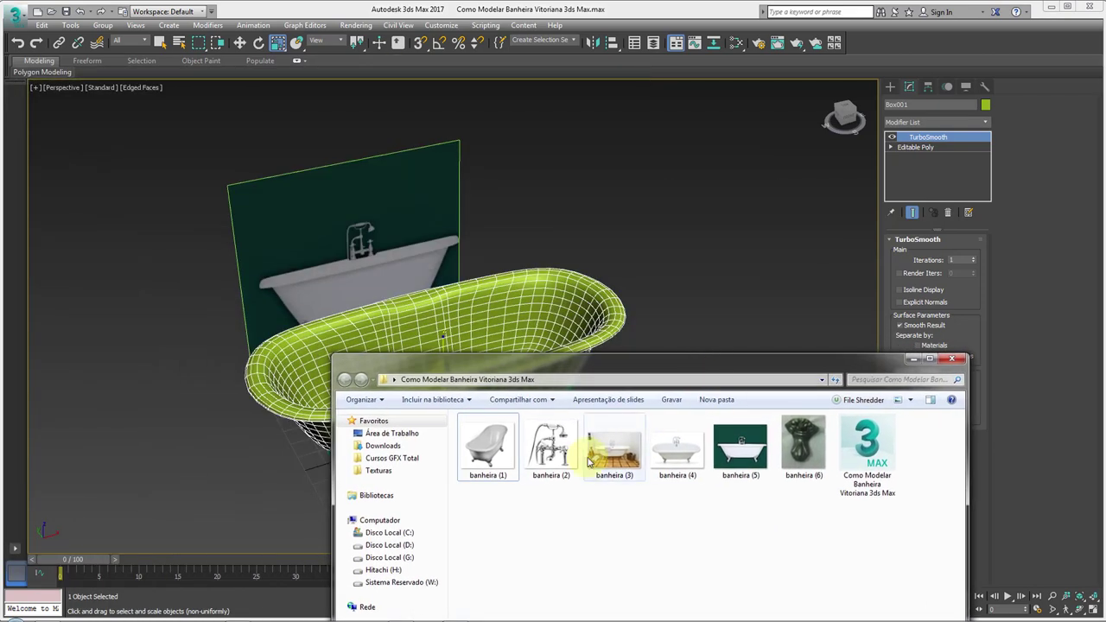
Drop the banheira (2) faucet photo onto the reference plane, minimise Explorer, and select the tub.
left_click_drag(551, 445, 373, 217)
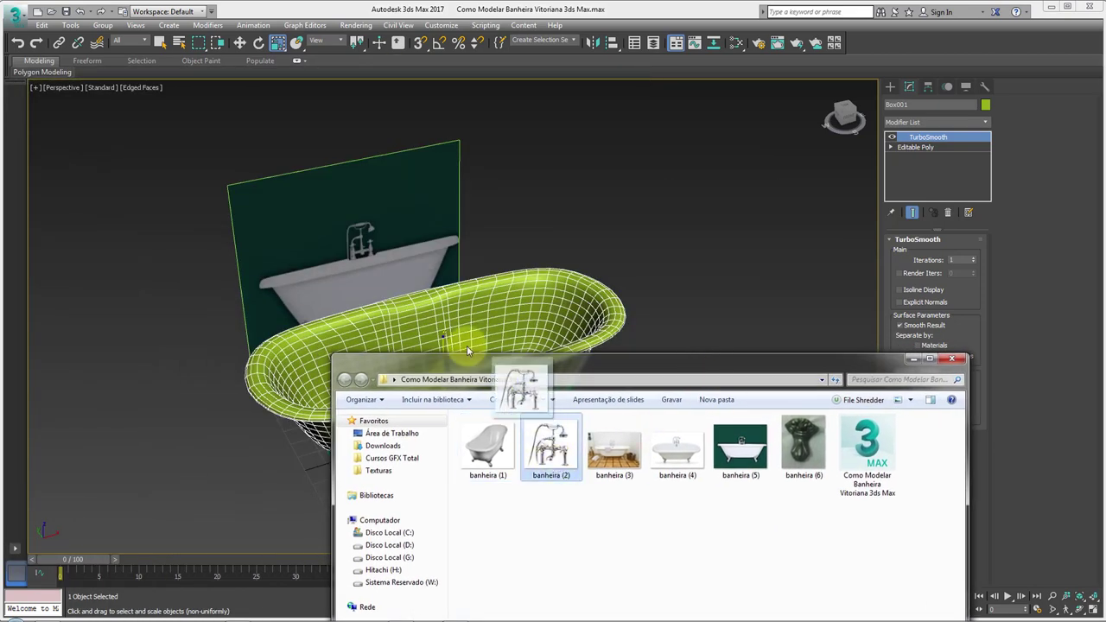
left_click(913, 358)
middle_click_drag(778, 415, 646, 499, "alt")
mouse_move(622, 495)
left_mouse_down()
mouse_move(521, 410)
mouse_move(233, 384)
left_mouse_up()
Move the bathtub off to the left of the faucet reference plane.
key("w")
middle_click_drag(259, 385, 487, 453)
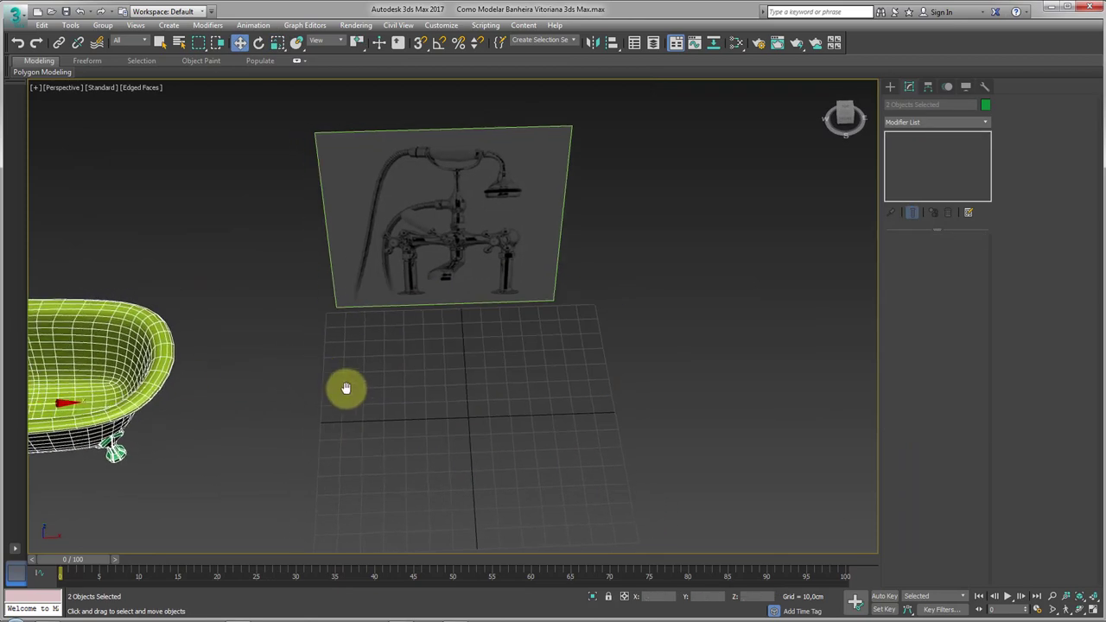
scroll(488, 453, "up", 3)
scroll(444, 333, "up", 2)
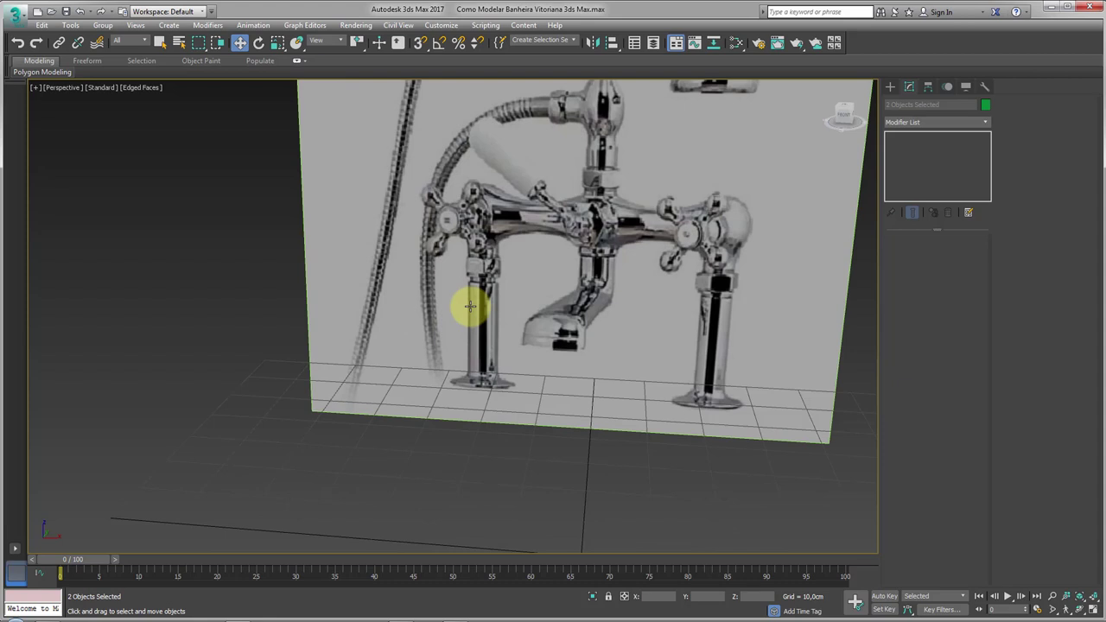
Frame the faucet reference picture and show the Standard Primitives create list.
scroll(544, 310, "down", 4)
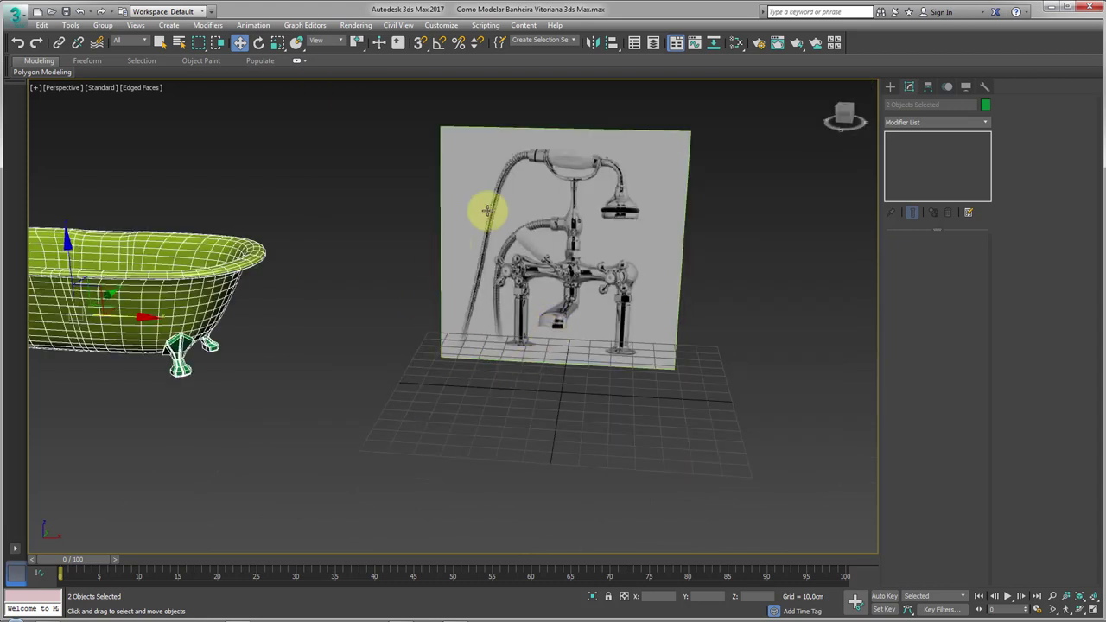
scroll(562, 289, "up", 3)
scroll(548, 291, "down", 2)
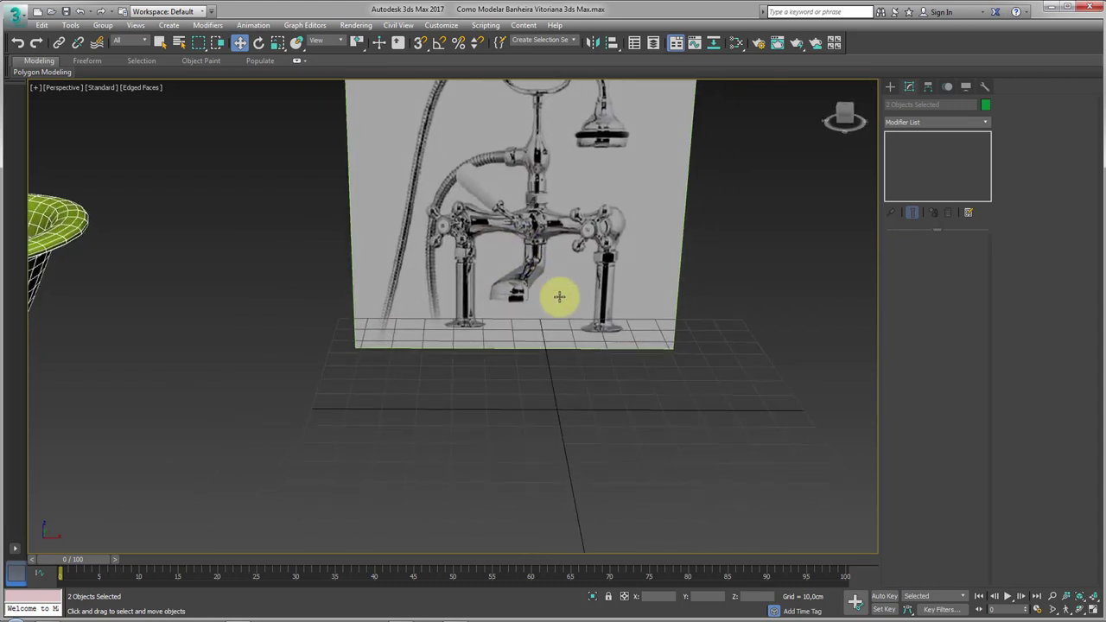
middle_click_drag(563, 296, 529, 312)
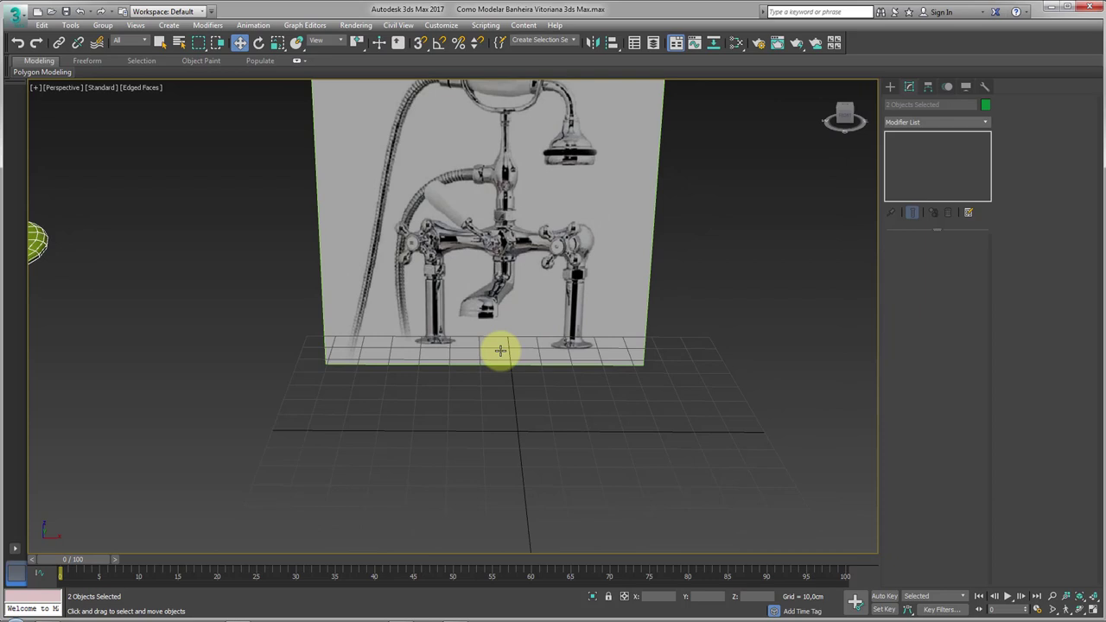
left_click(891, 87)
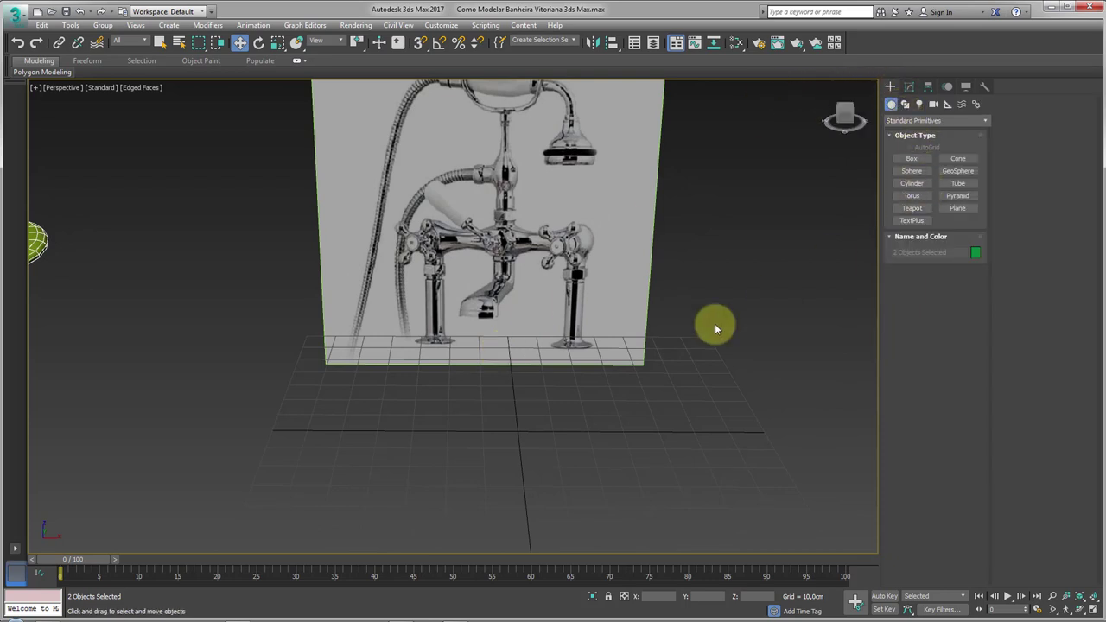
Create a small box before the faucet picture and add TurboSmooth with 2 iterations.
left_click(910, 163)
left_click_drag(519, 432, 527, 435)
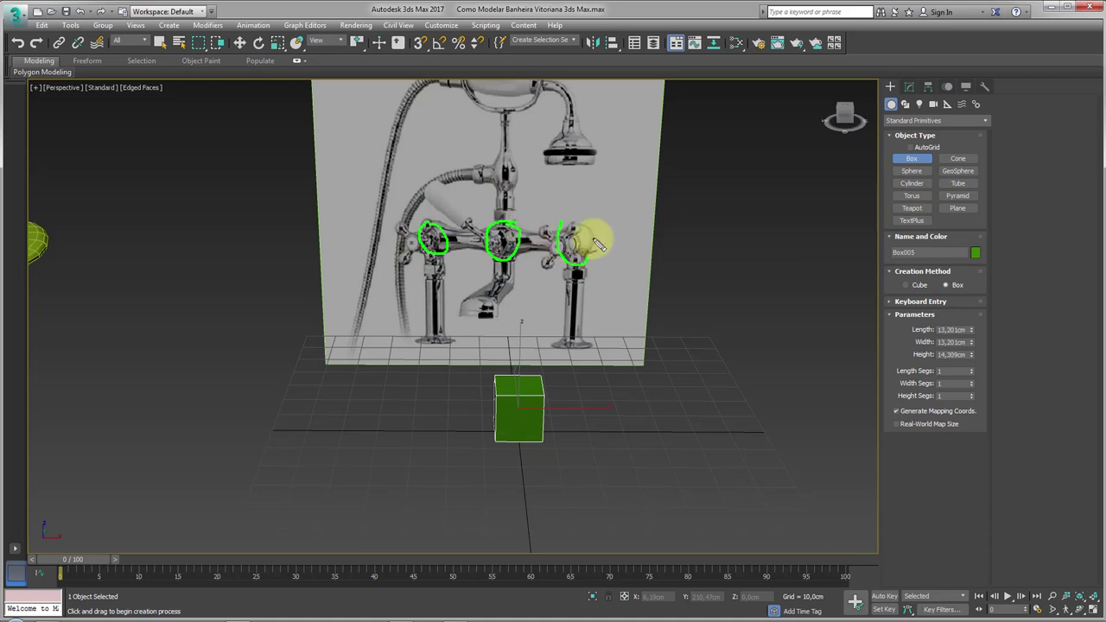
middle_click_drag(599, 245, 719, 281, "alt")
left_click(910, 87)
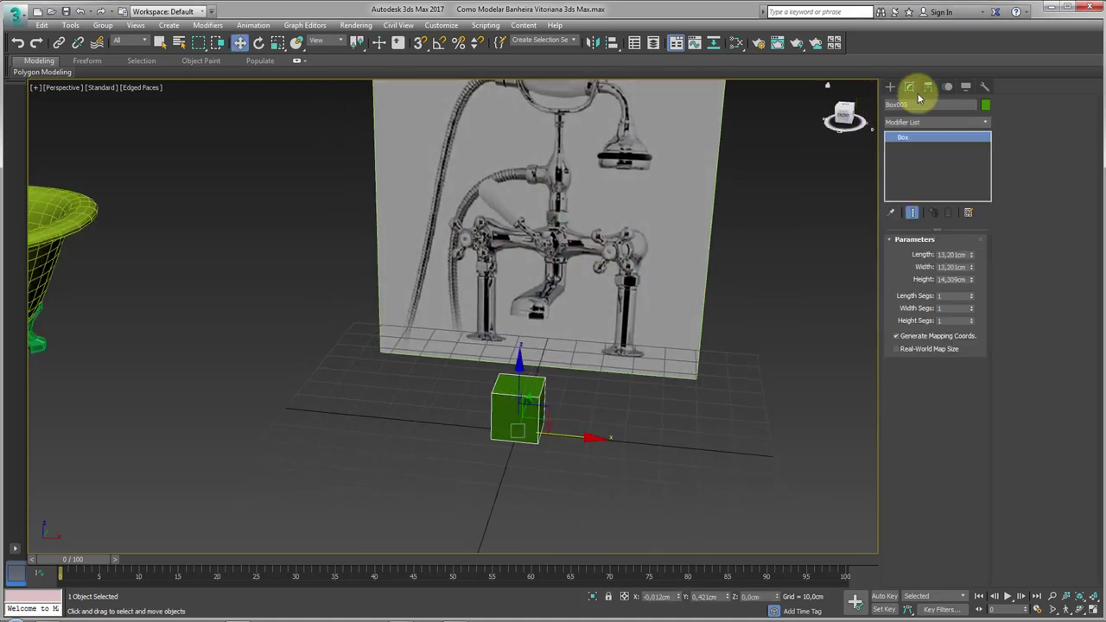
left_click(985, 122)
scroll(942, 345, "down", 10)
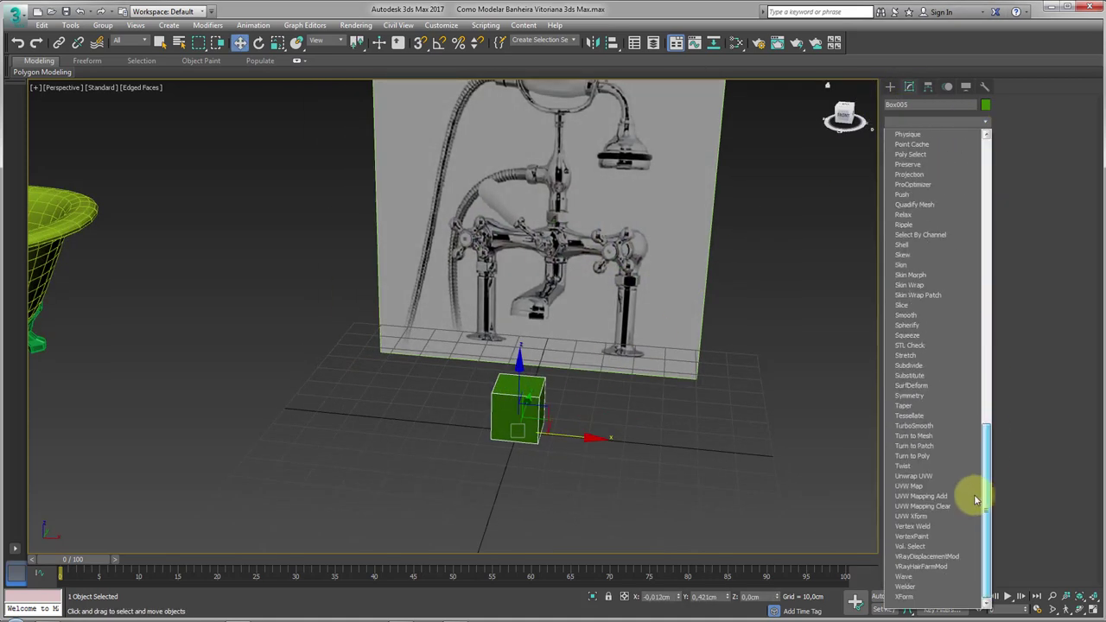
left_click(916, 425)
middle_click_drag(546, 434, 610, 378, "alt")
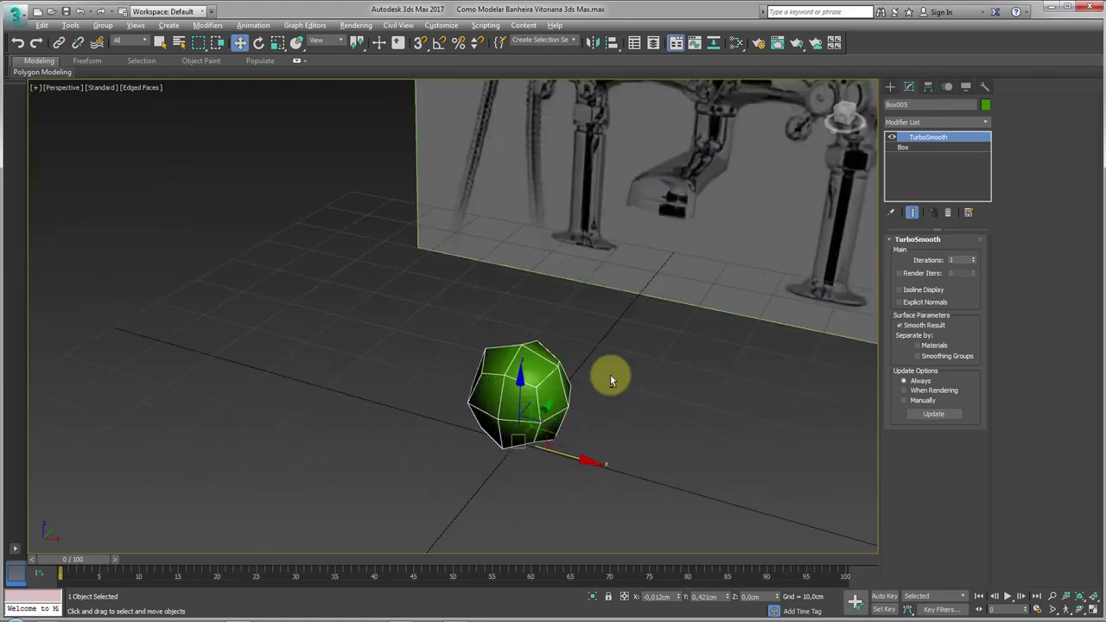
left_click(973, 256)
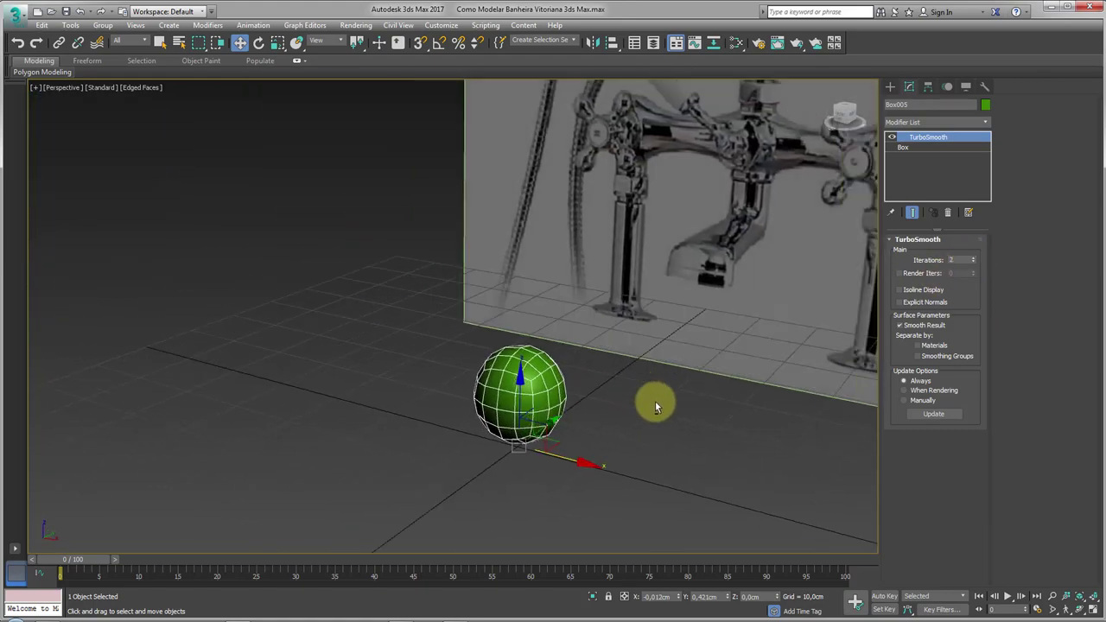
Convert to Editable Poly, add Spherify, and collapse the ball to Editable Poly again.
mouse_move(655, 401)
middle_mouse_down("alt")
mouse_move(593, 373)
mouse_move(667, 408)
mouse_move(600, 385)
mouse_move(631, 386)
mouse_move(550, 393)
middle_mouse_up("alt")
right_click(548, 388)
mouse_move(596, 526)
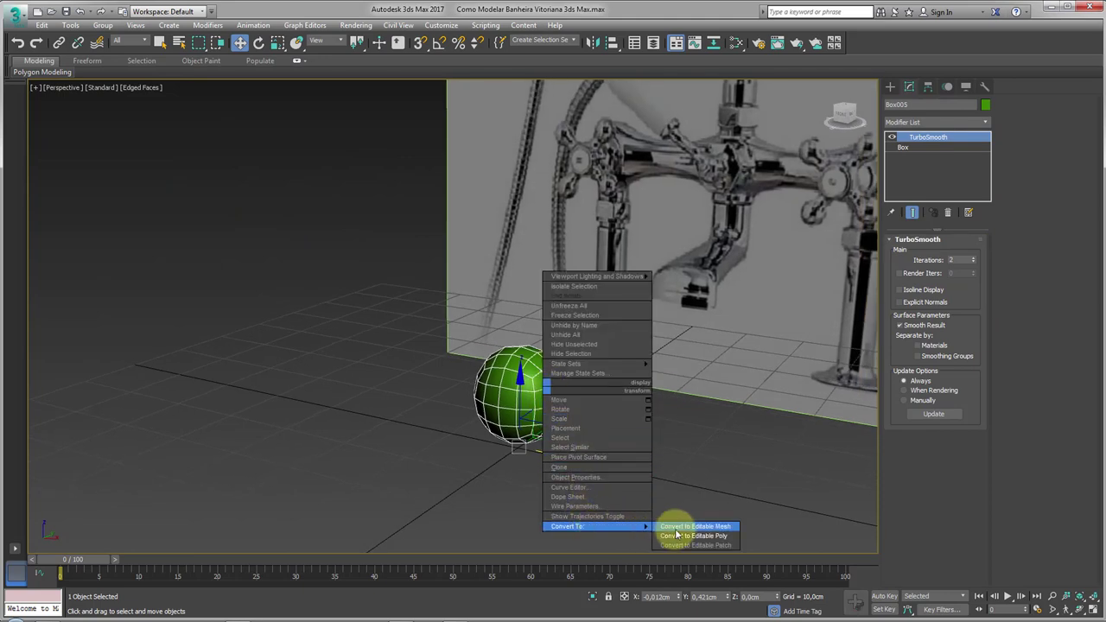
left_click(677, 534)
left_click(984, 124)
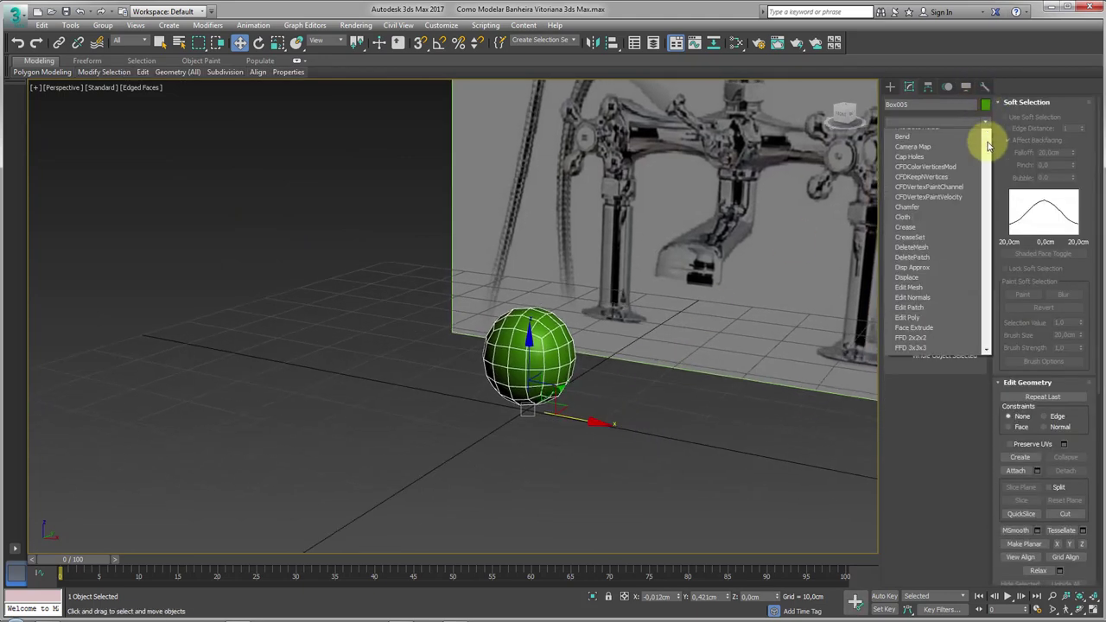
mouse_move(988, 145)
left_mouse_down()
mouse_move(988, 432)
mouse_move(975, 519)
left_mouse_up()
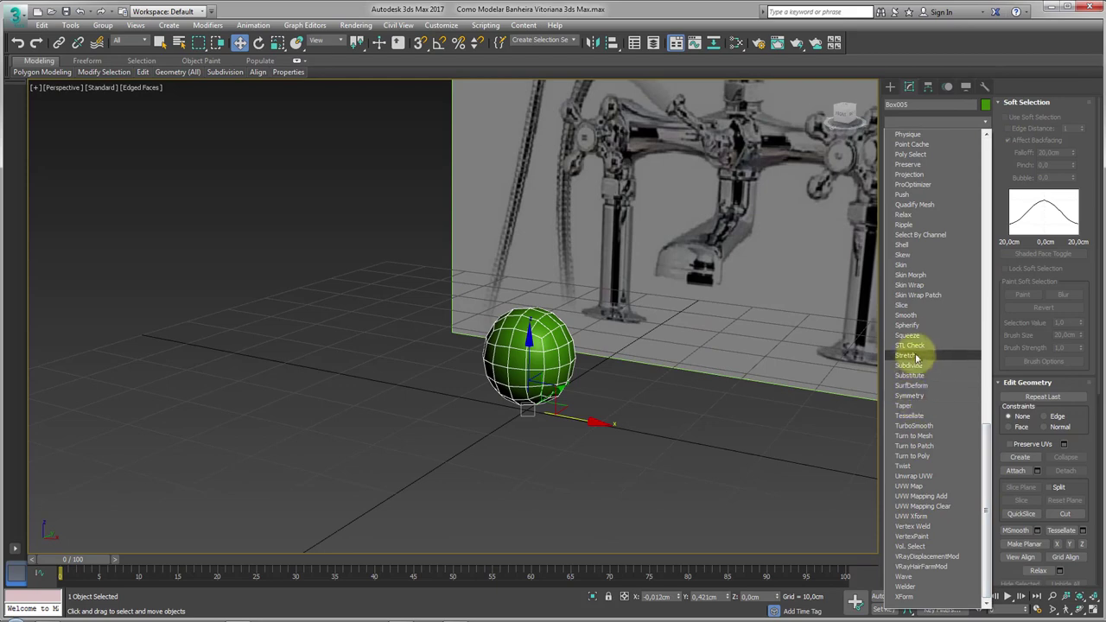
left_click(907, 325)
mouse_move(790, 346)
middle_mouse_down("alt")
mouse_move(593, 395)
mouse_move(593, 378)
middle_mouse_up("alt")
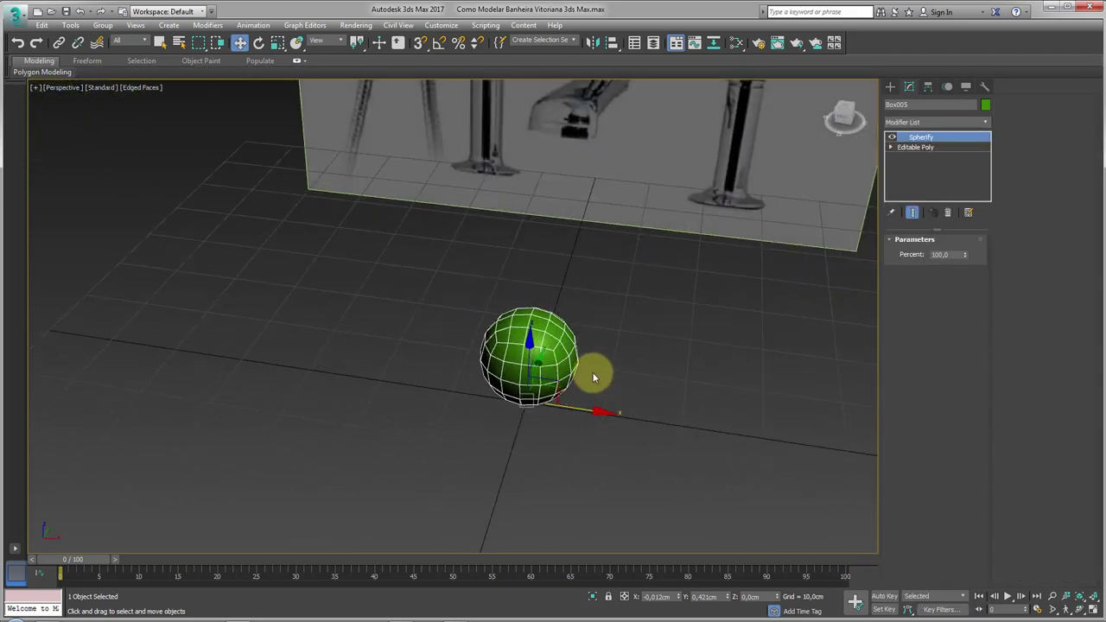
right_click(539, 348)
mouse_move(579, 489)
left_click(681, 499)
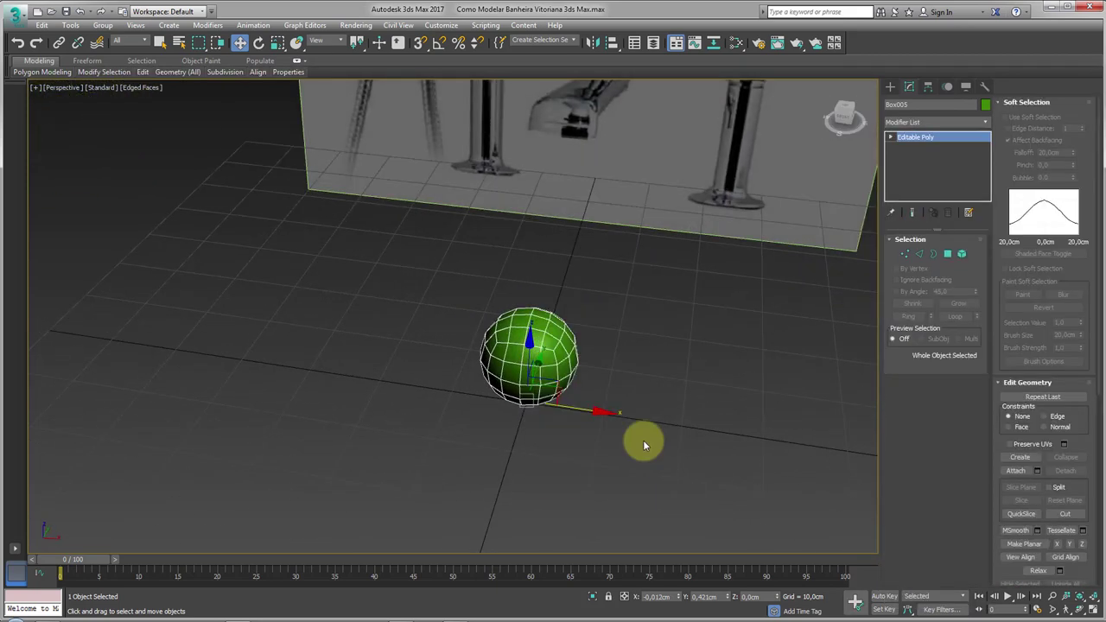
middle_click_drag(643, 439, 529, 241, "alt")
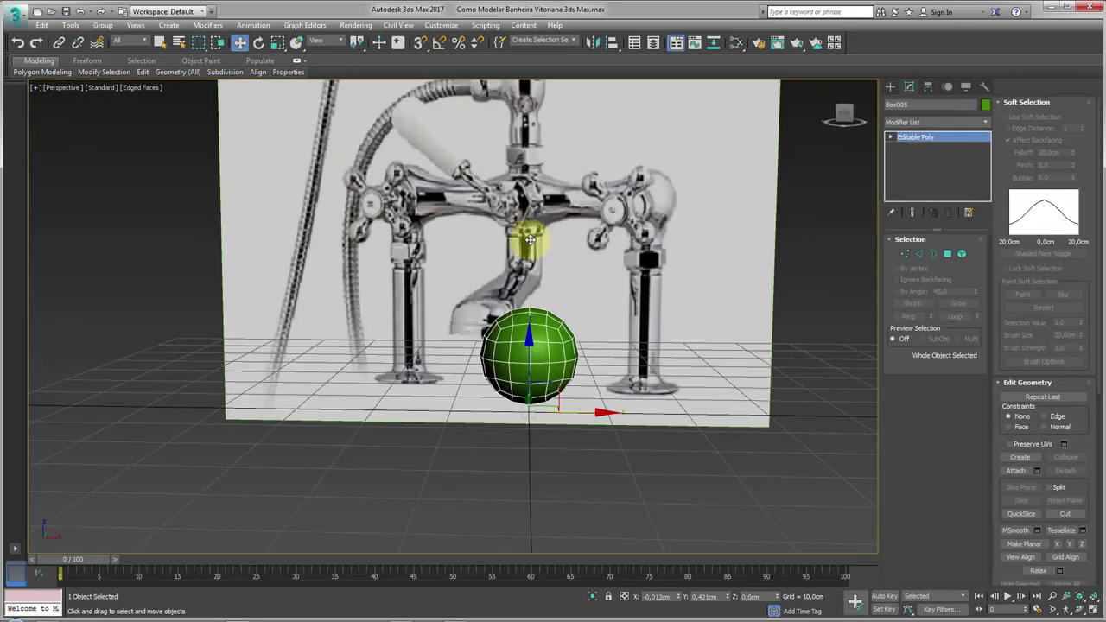
Select a polygon on the side of the ball in Polygon mode.
left_click(947, 254)
middle_click_drag(692, 277, 573, 256, "alt")
left_click(567, 247)
scroll(572, 251, "up", 4)
Grow the polygon selection on the ball's side and delete it to open a hole.
left_click(588, 266, "ctrl")
left_click(558, 275, "ctrl")
left_click(594, 223, "ctrl")
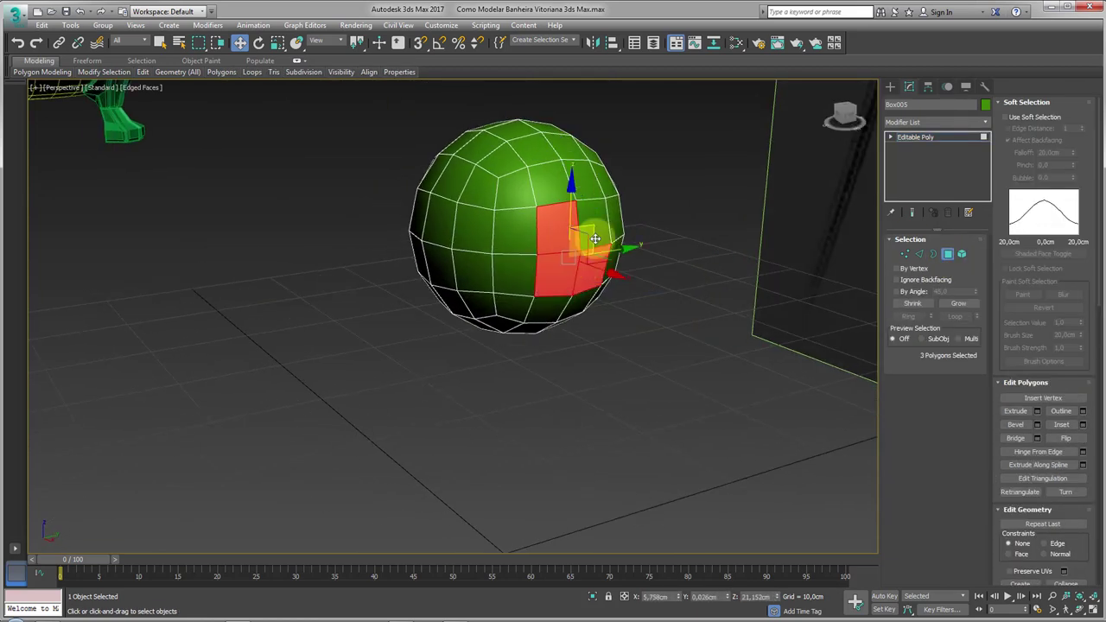
left_click(958, 304)
key("Delete")
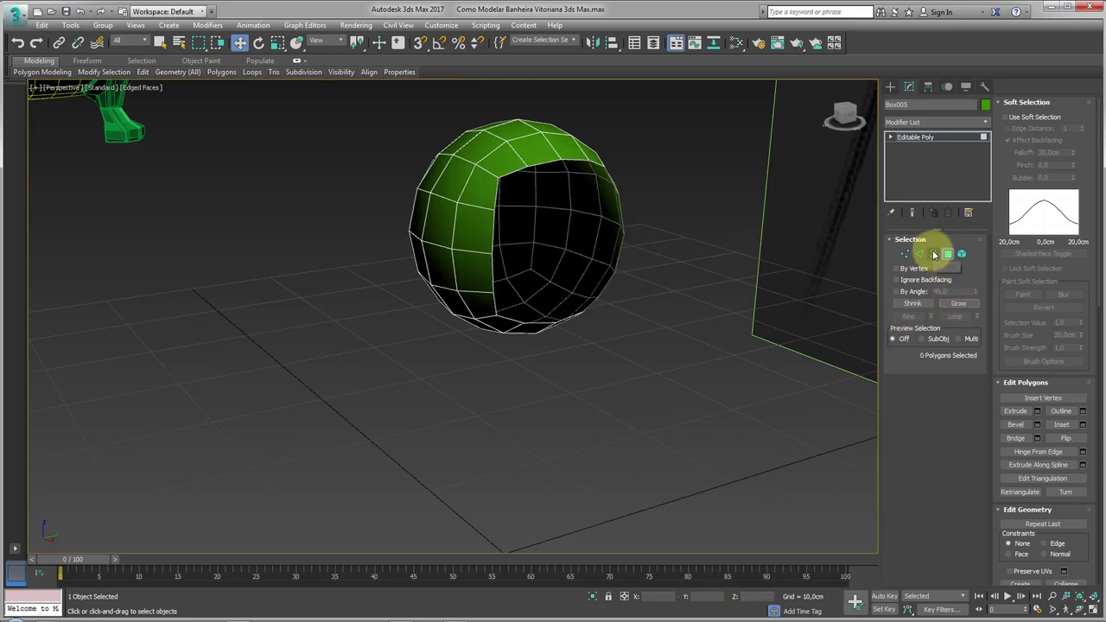
Shift-drag the hole's border out into a tube and scale its end down into a taper.
left_click(933, 253)
mouse_move(566, 363)
middle_mouse_down("alt")
mouse_move(603, 374)
mouse_move(617, 250)
middle_mouse_up("alt")
left_click_drag(617, 249, 755, 284, "shift")
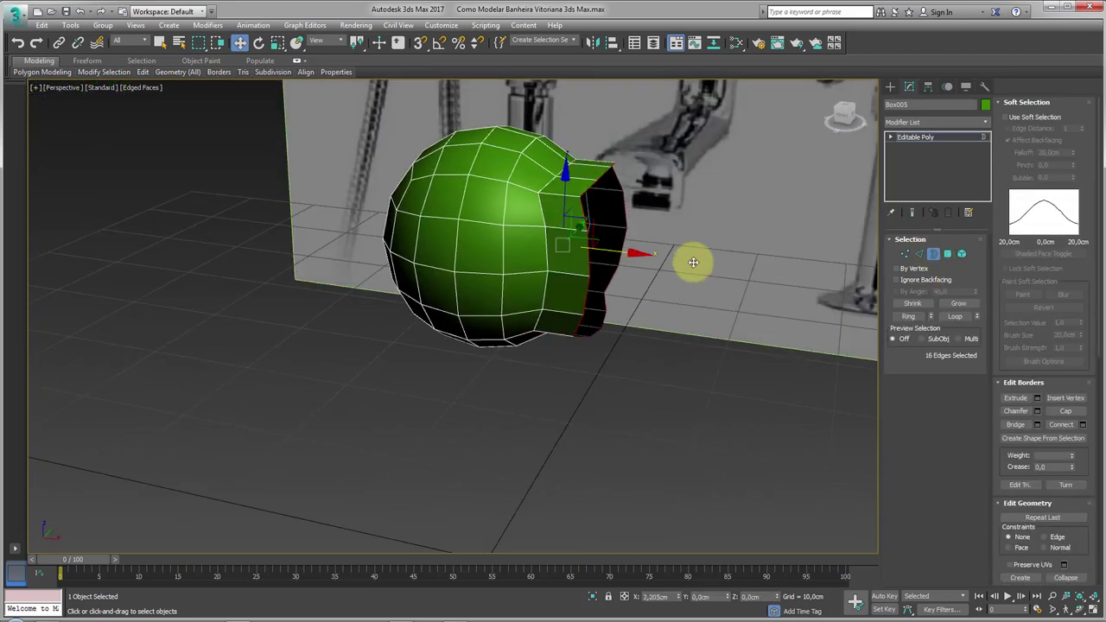
scroll(756, 284, "up", 2)
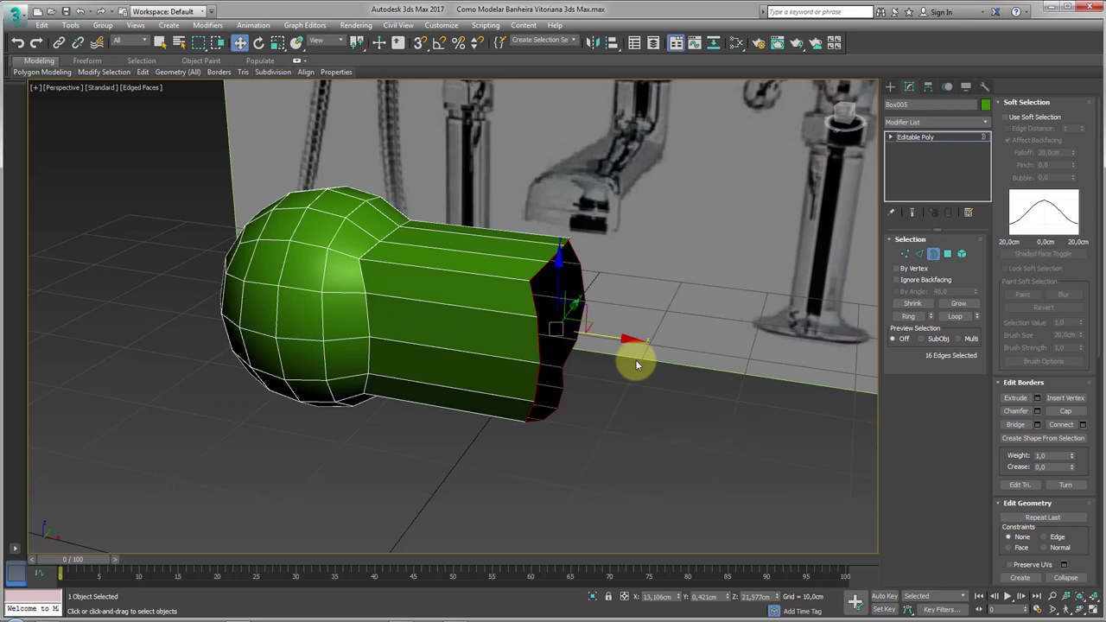
scroll(577, 371, "down", 4)
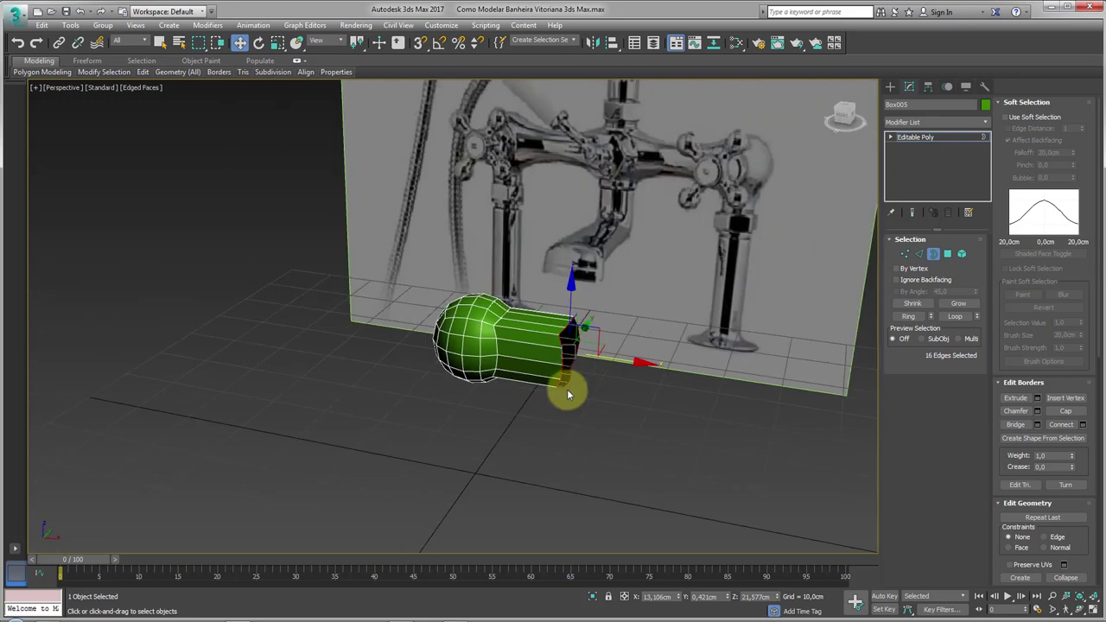
key("e")
key("r")
mouse_move(605, 359)
left_mouse_down()
mouse_move(642, 365)
mouse_move(579, 354)
left_mouse_up()
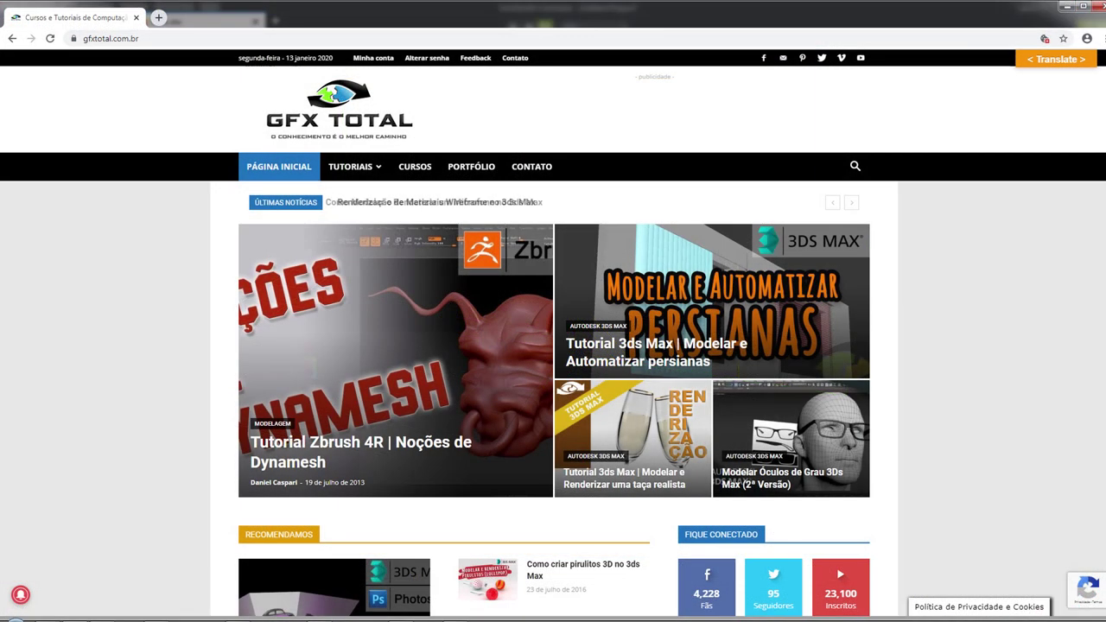
Scroll down the gfxtotal.com.br homepage to the Renderização, Animação and Downloads sections.
scroll(553, 345, "down", 1)
scroll(553, 333, "down", 1)
scroll(553, 333, "down", 1)
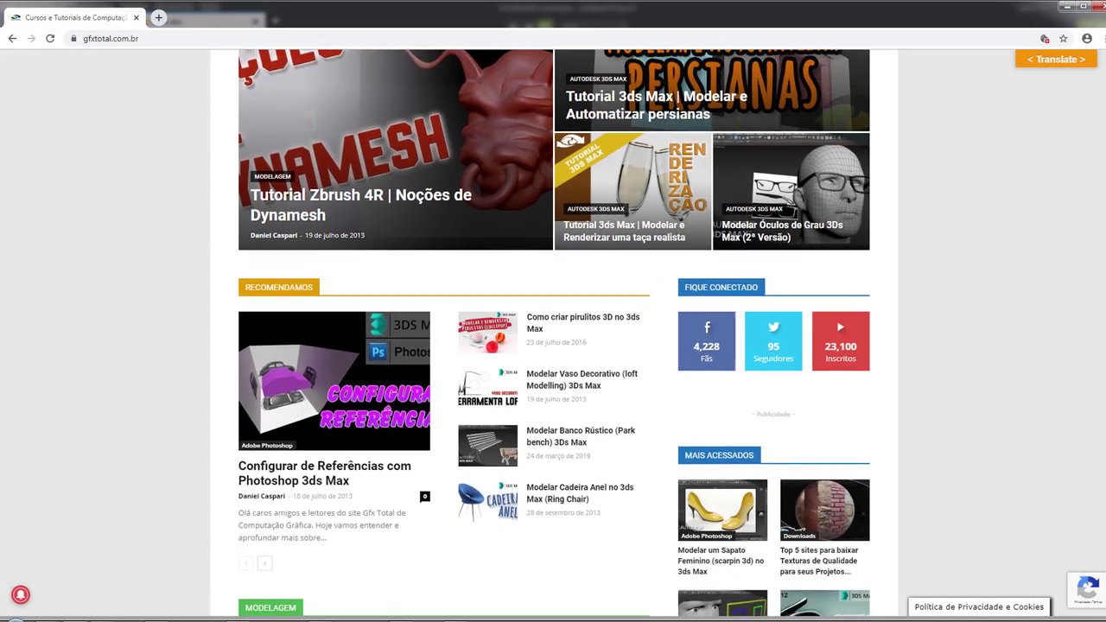
scroll(553, 333, "down", 1)
scroll(553, 333, "down", 1)
scroll(553, 332, "down", 2)
scroll(553, 332, "down", 2)
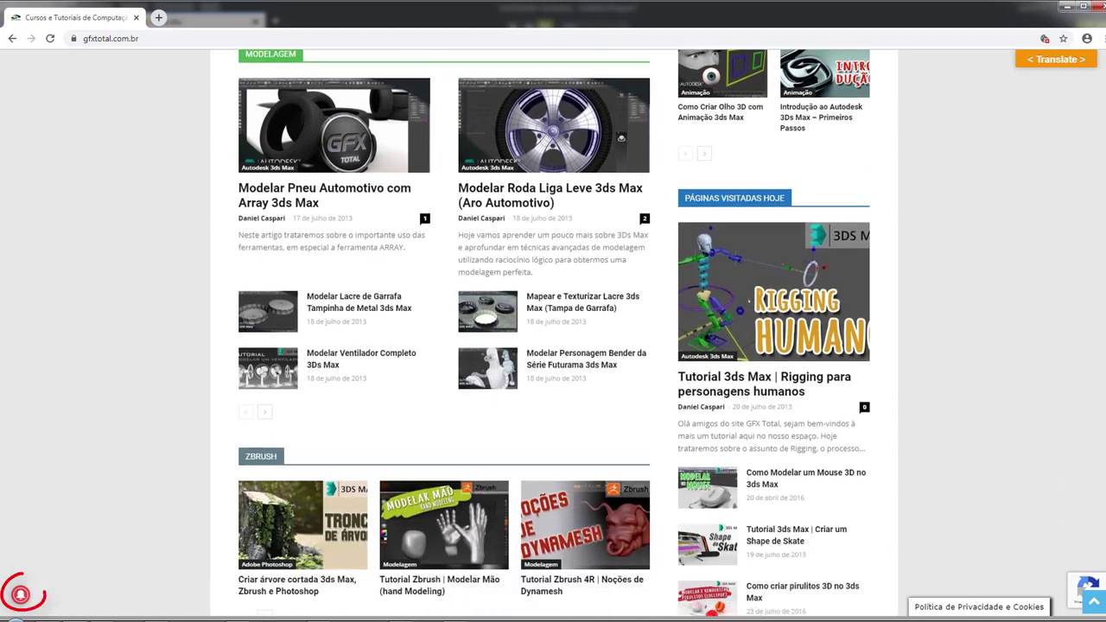
scroll(553, 332, "down", 2)
scroll(553, 332, "down", 2)
scroll(553, 332, "down", 2)
scroll(553, 333, "down", 2)
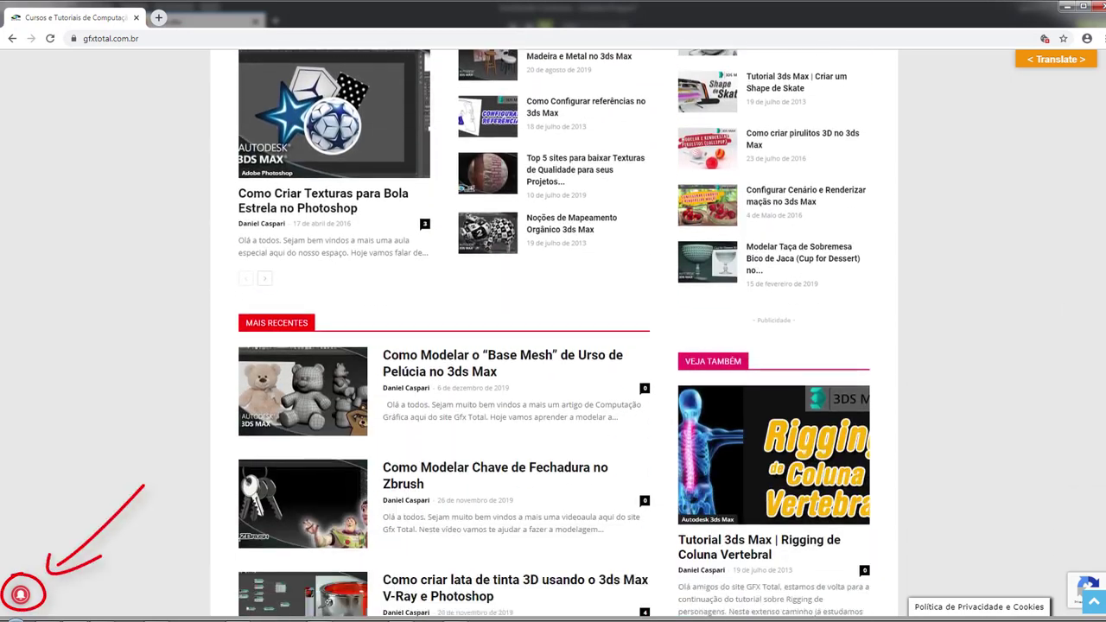
scroll(553, 333, "down", 2)
scroll(553, 333, "down", 1)
scroll(553, 333, "down", 1)
scroll(553, 333, "down", 1)
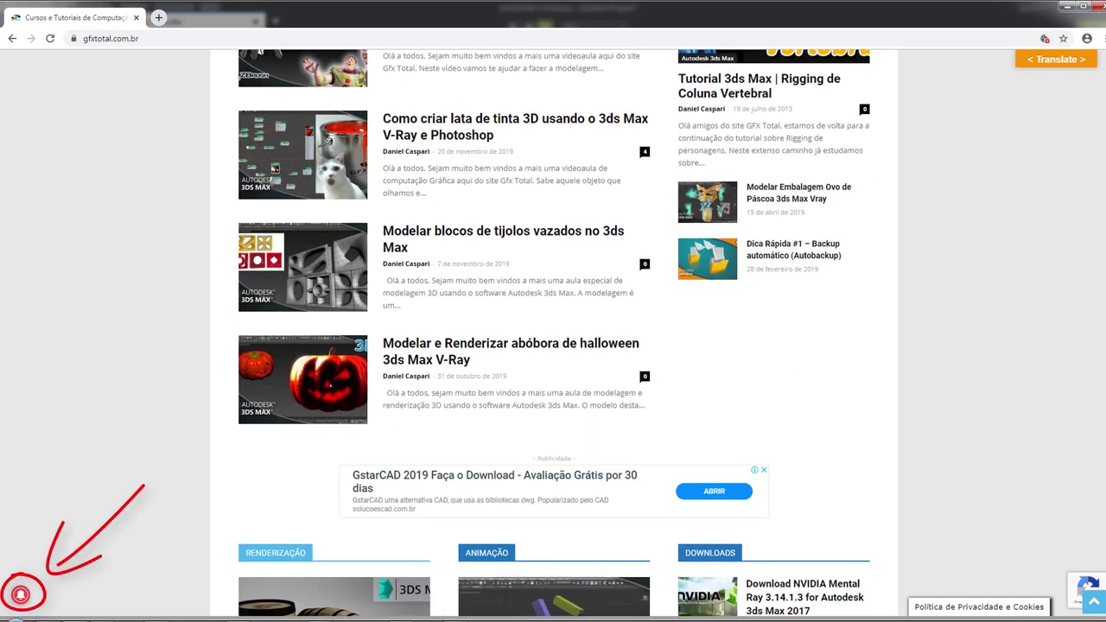
scroll(553, 333, "down", 1)
scroll(553, 332, "down", 3)
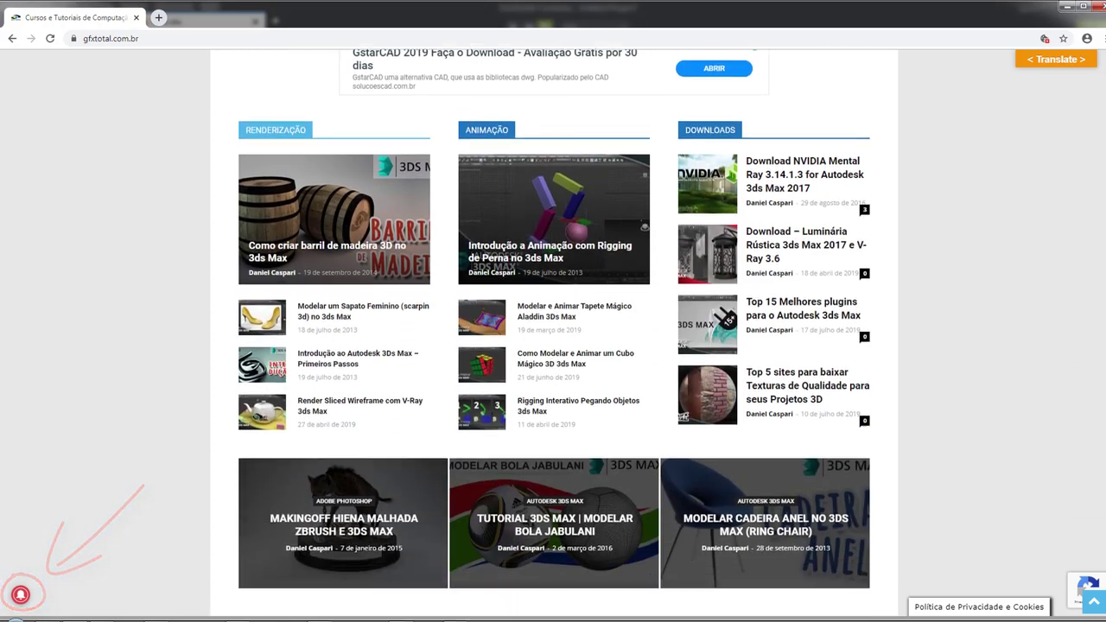
scroll(553, 333, "down", 1)
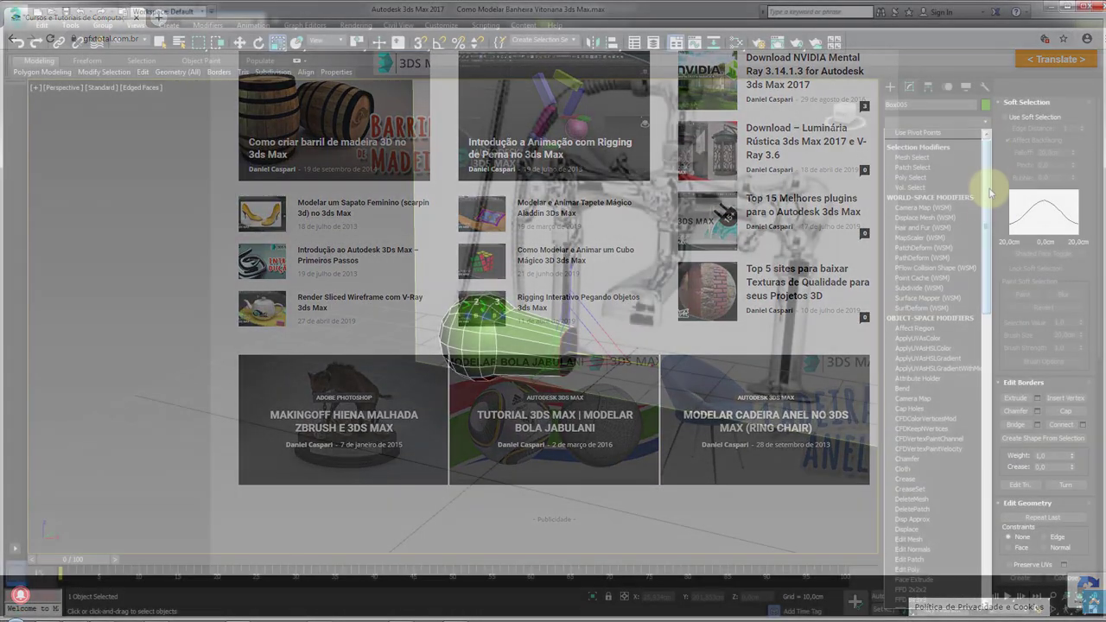
left_click_drag(990, 193, 983, 494)
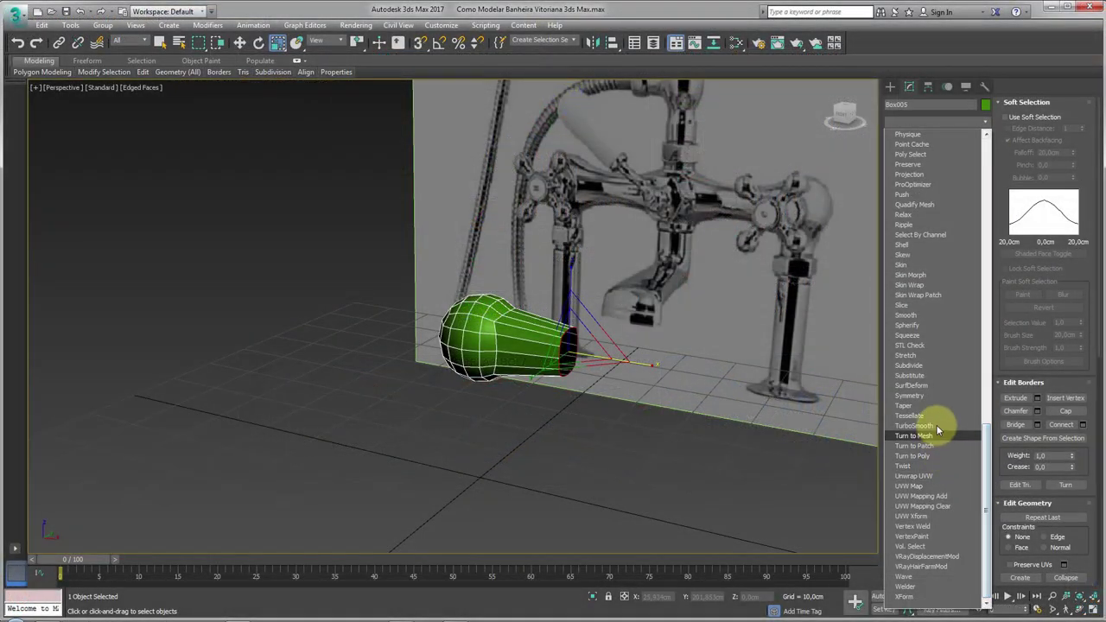
Mirror the knob-ended arm with a flipped Symmetry modifier and collapse it to Editable Poly.
left_click(929, 396)
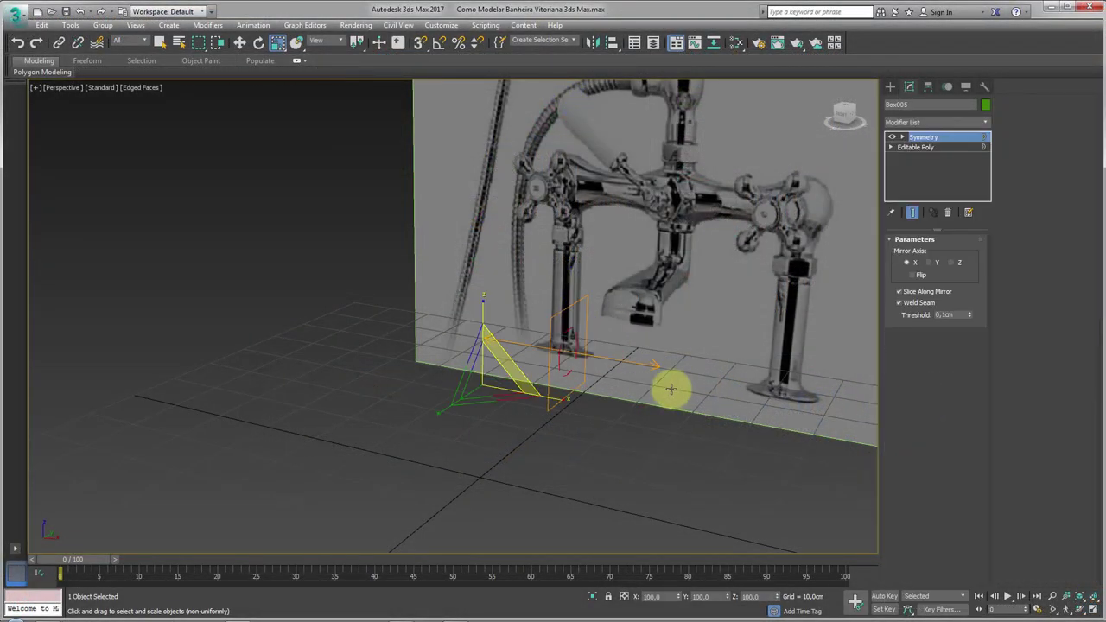
left_click(913, 275)
middle_click_drag(605, 363, 537, 333, "alt")
right_click(538, 333)
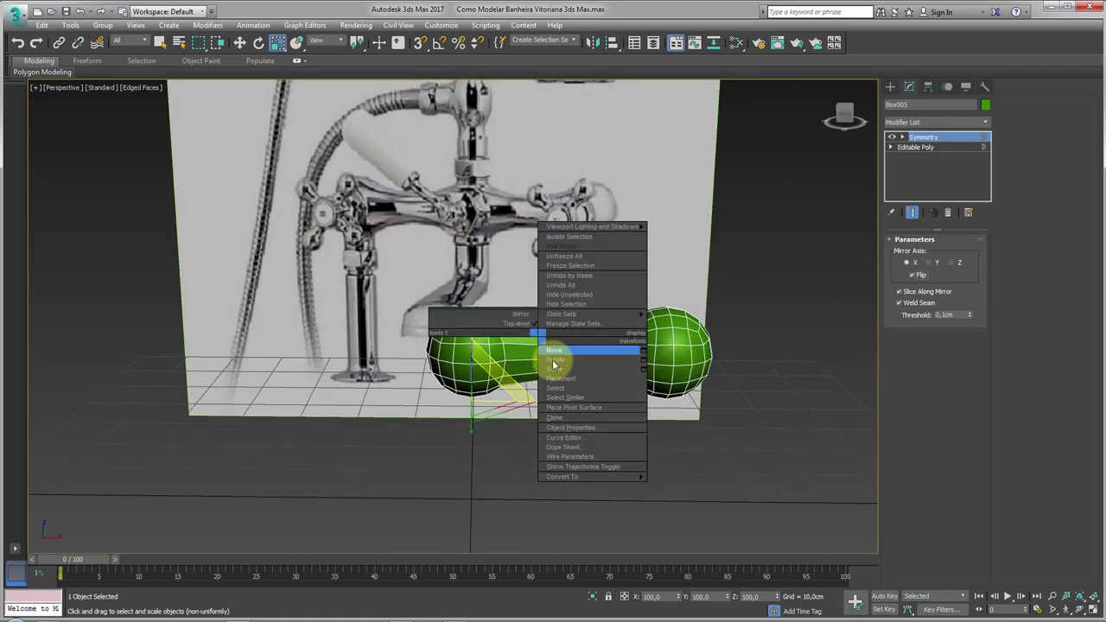
left_click(667, 487)
Reselect the green bar and add Symmetry again to give three knobs, returning to Editable Poly.
left_click(767, 412)
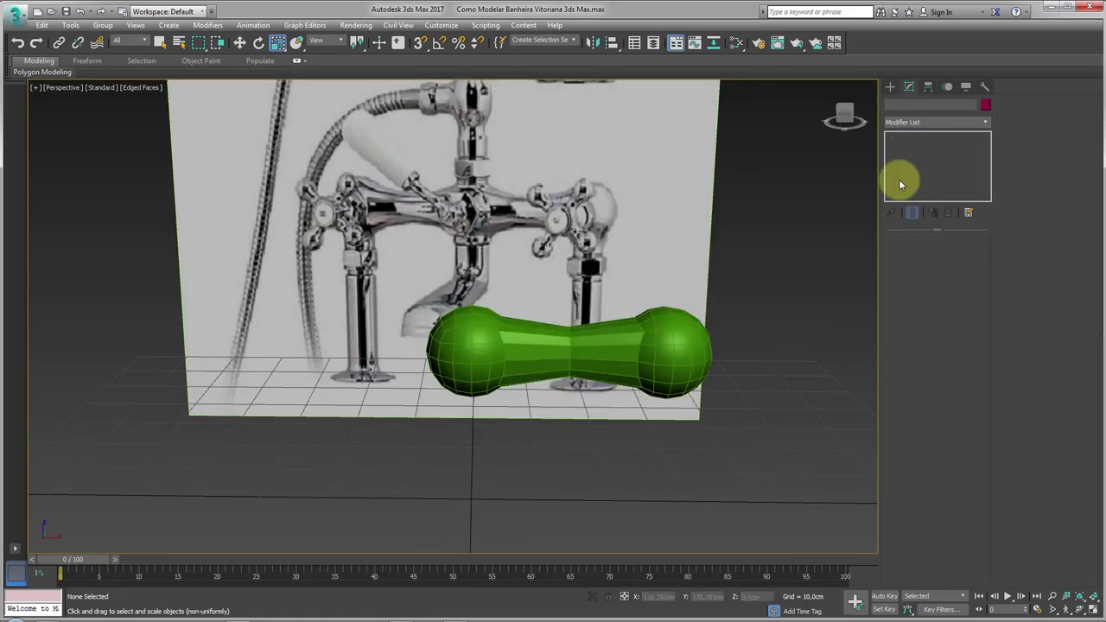
left_click(689, 327)
left_click(986, 122)
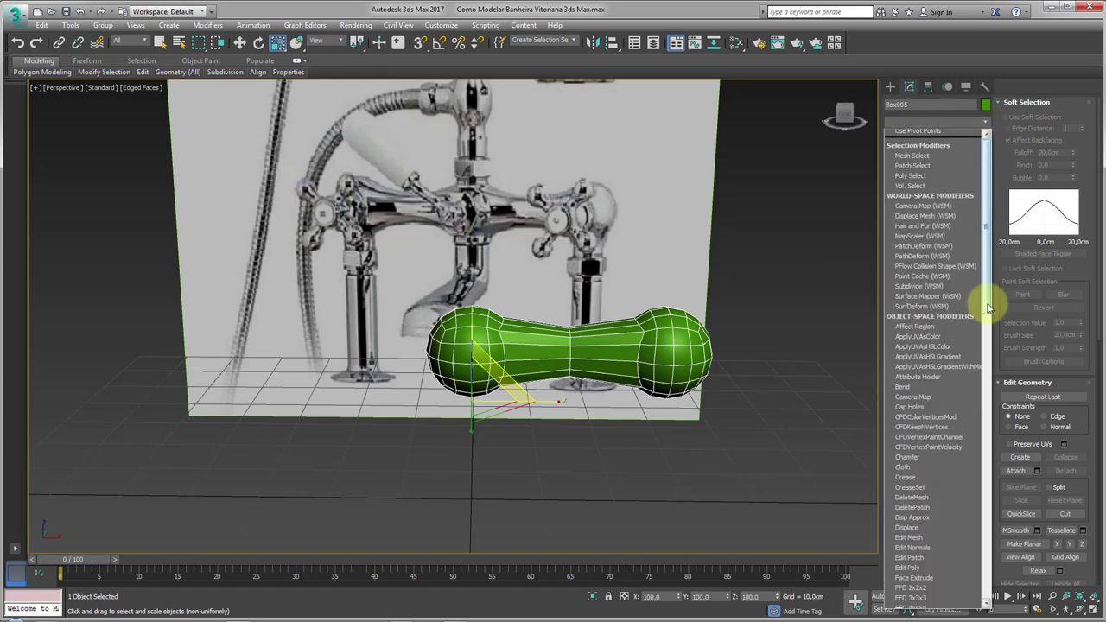
scroll(919, 432, "down", 5)
left_click(916, 396)
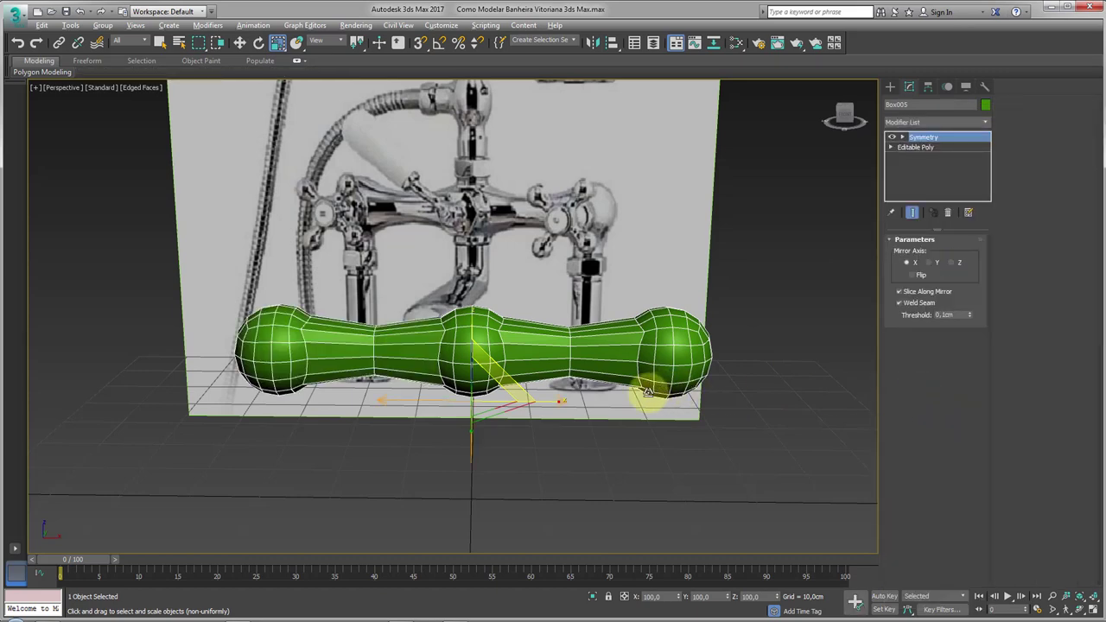
middle_click_drag(654, 390, 663, 398, "alt")
middle_click_drag(666, 464, 654, 407, "alt")
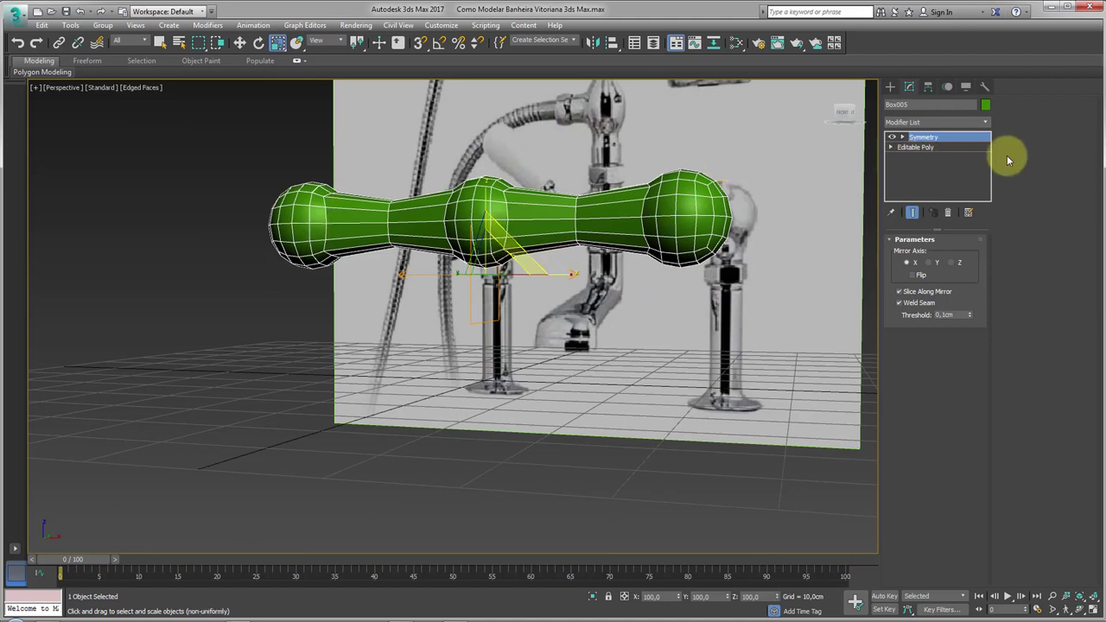
left_click(916, 146)
mouse_move(864, 185)
middle_mouse_down("alt")
mouse_move(772, 262)
mouse_move(947, 259)
middle_mouse_up("alt")
Select the polygons under the end knob and grow them into a round patch.
left_click(947, 254)
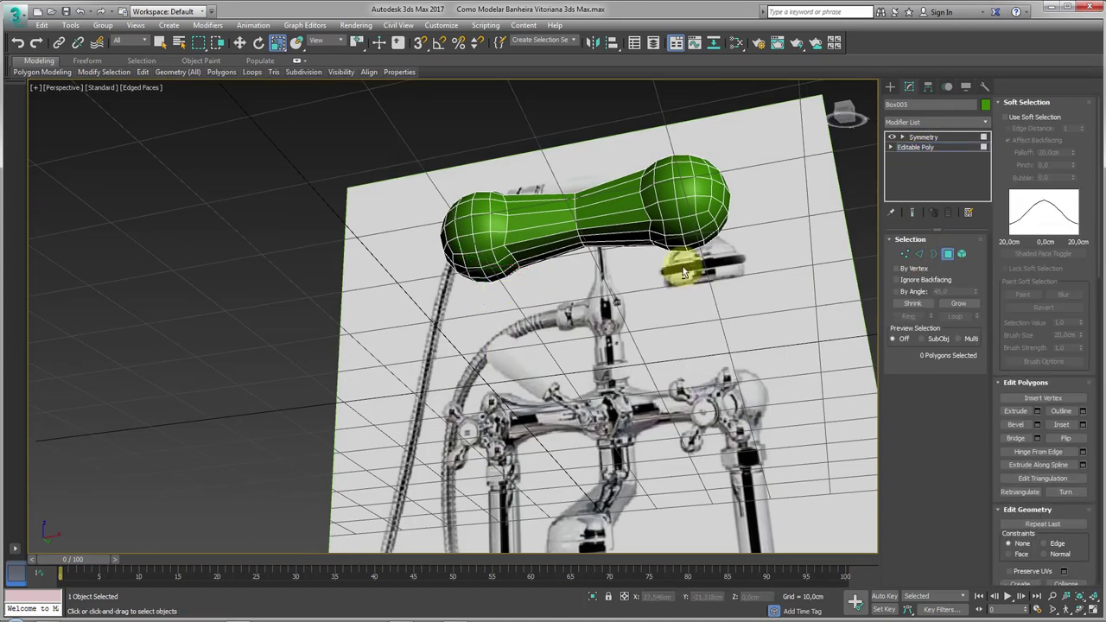
middle_click_drag(605, 345, 657, 260, "alt")
left_click(687, 204)
left_click(679, 222, "ctrl")
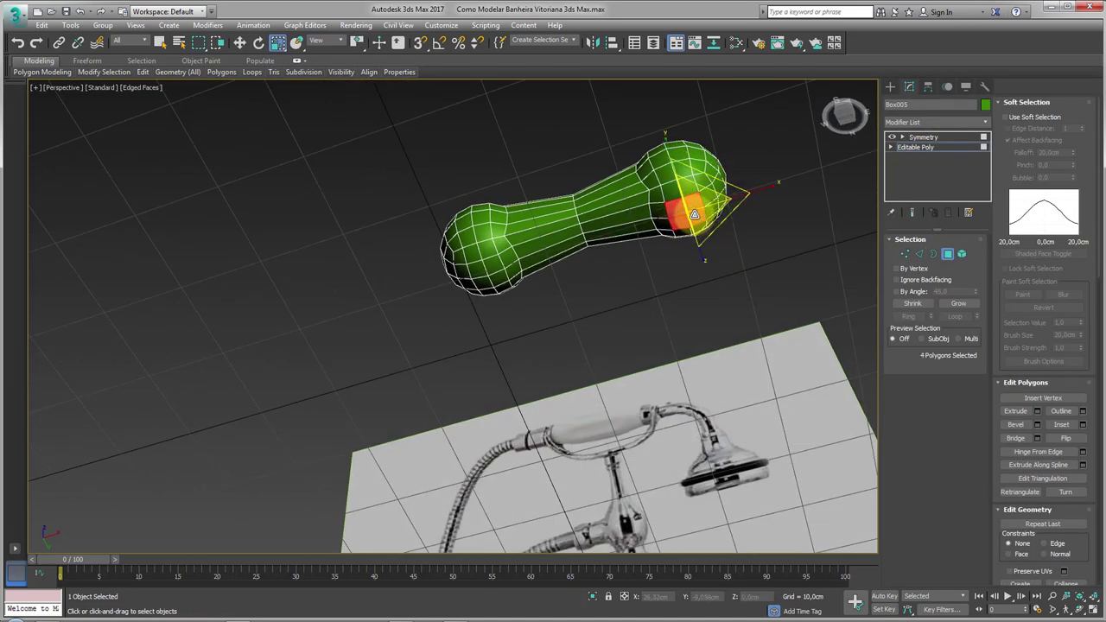
left_click(959, 304)
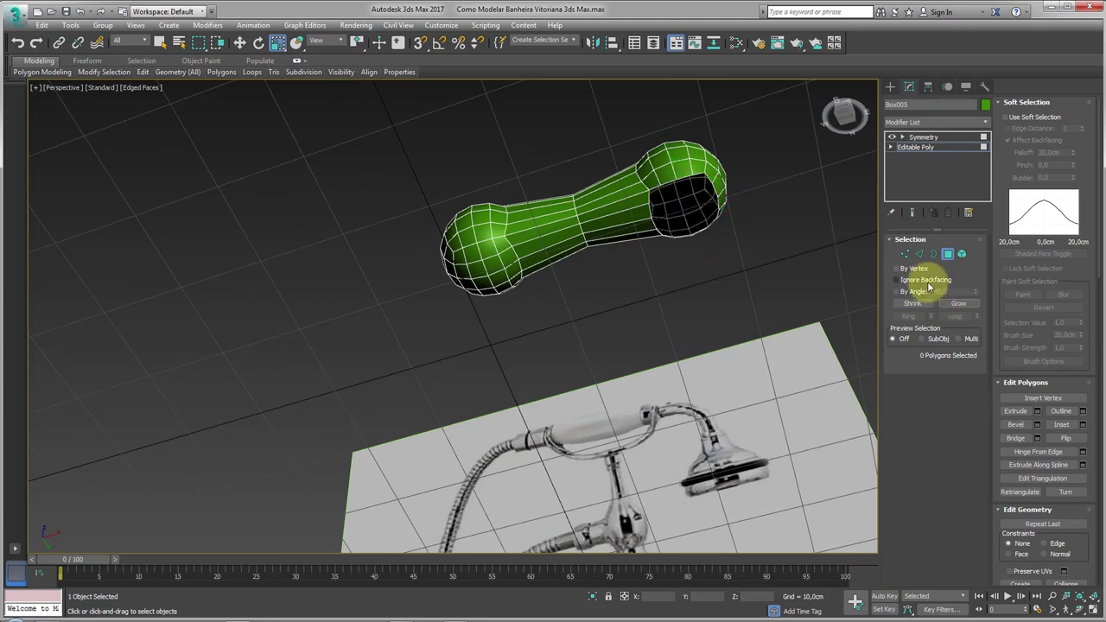
Pull the opening's border down into a short pipe, then raise its end to shorten it.
left_click(933, 253)
left_click(707, 218)
middle_click_drag(703, 194, 721, 242, "alt")
key("w")
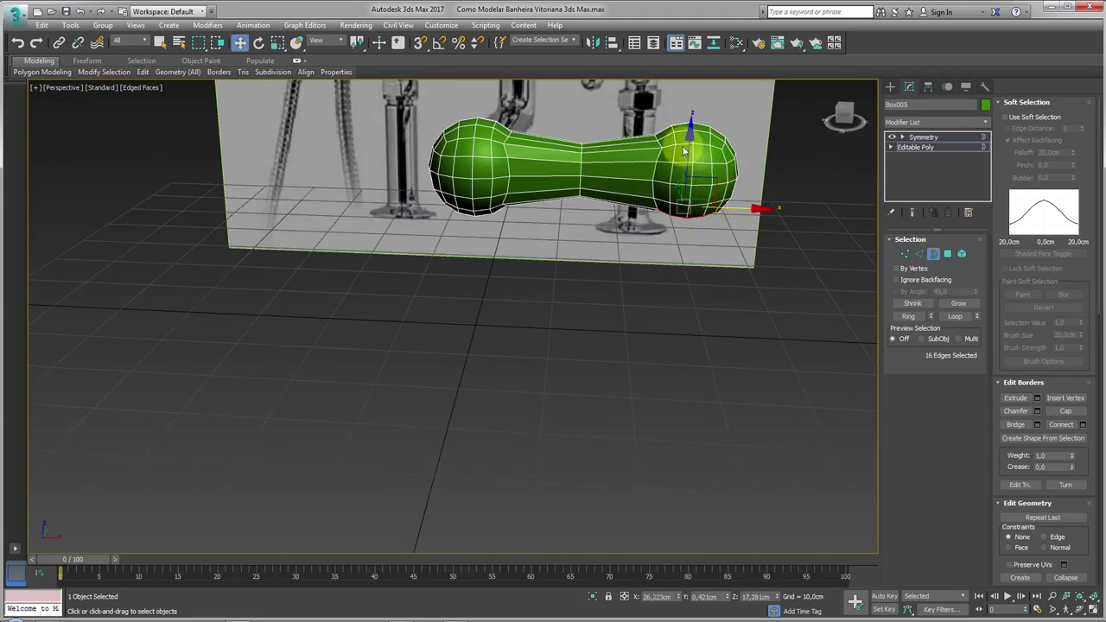
left_click_drag(690, 152, 704, 346, "shift")
middle_click_drag(704, 346, 699, 341, "alt")
key("e")
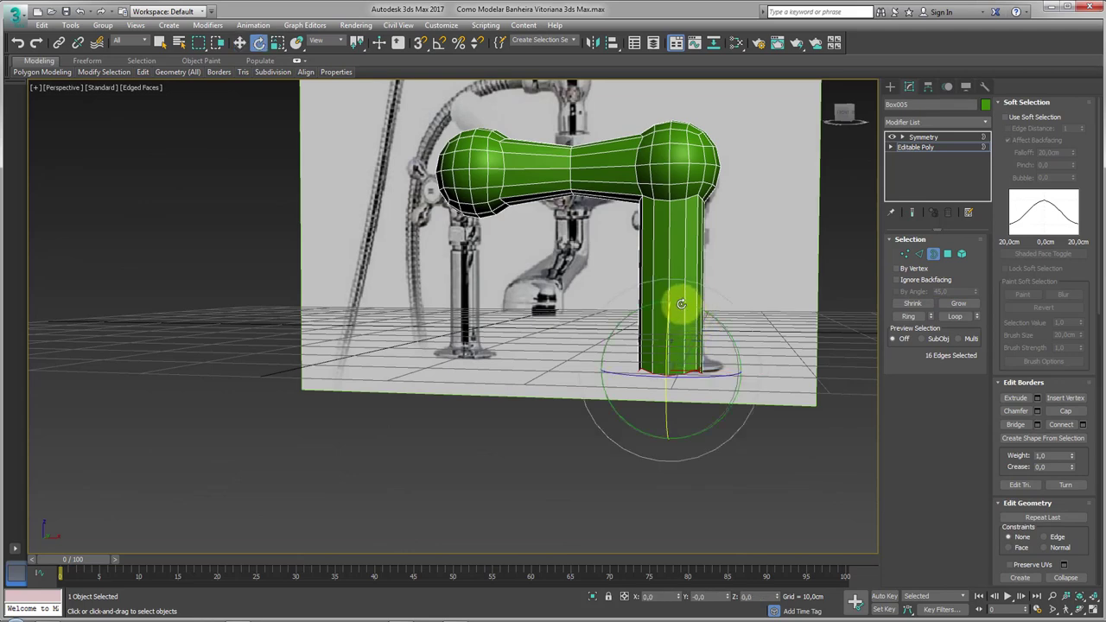
key("r")
mouse_move(605, 124)
middle_mouse_down("alt")
mouse_move(563, 291)
mouse_move(578, 293)
mouse_move(559, 298)
middle_mouse_up("alt")
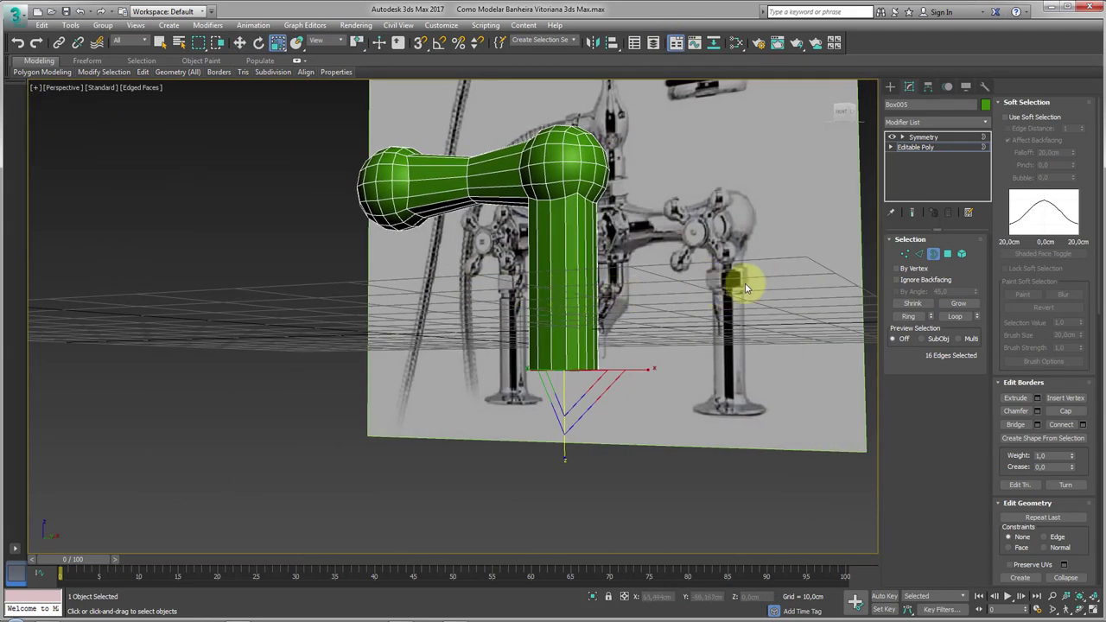
middle_click_drag(647, 282, 650, 342, "alt")
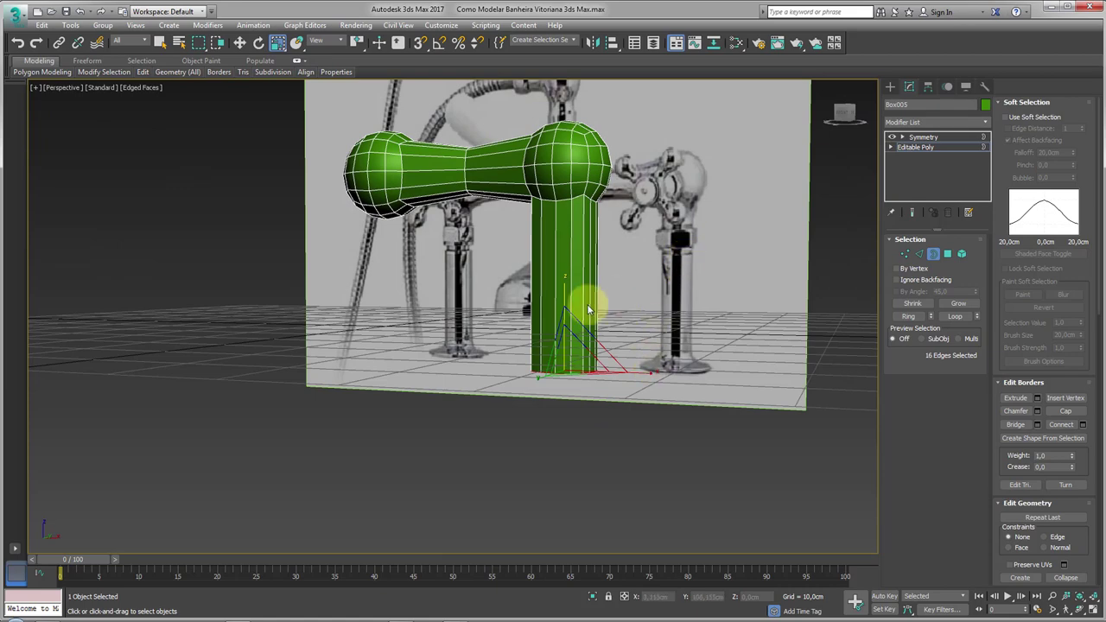
middle_click_drag(597, 279, 565, 294, "alt")
key("w")
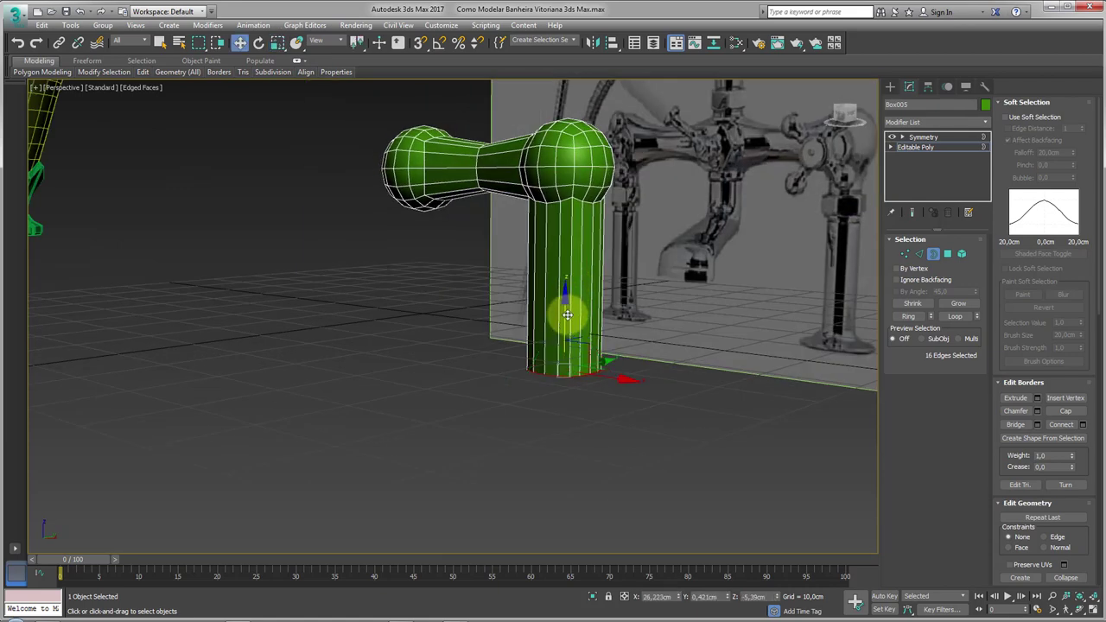
left_click_drag(567, 315, 568, 160)
mouse_move(569, 161)
middle_mouse_down("alt")
mouse_move(578, 265)
mouse_move(807, 163)
middle_mouse_up("alt")
scroll(565, 195, "up", 5)
Round the opening with Spherify, collapse to Editable Poly, and select its circular border.
left_click(984, 123)
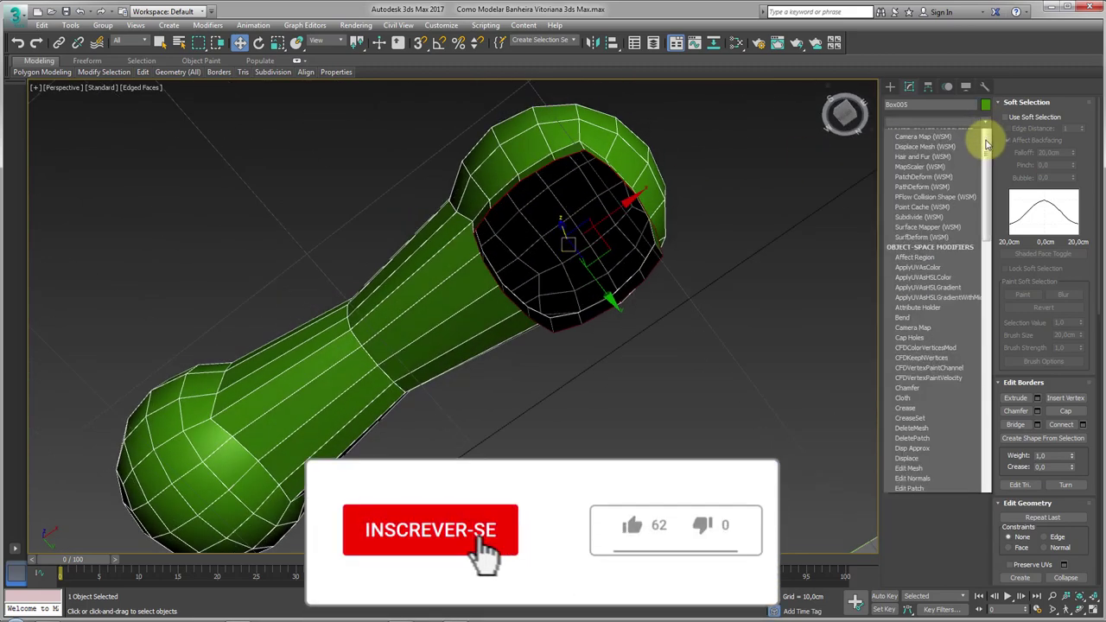
left_click_drag(988, 143, 983, 407)
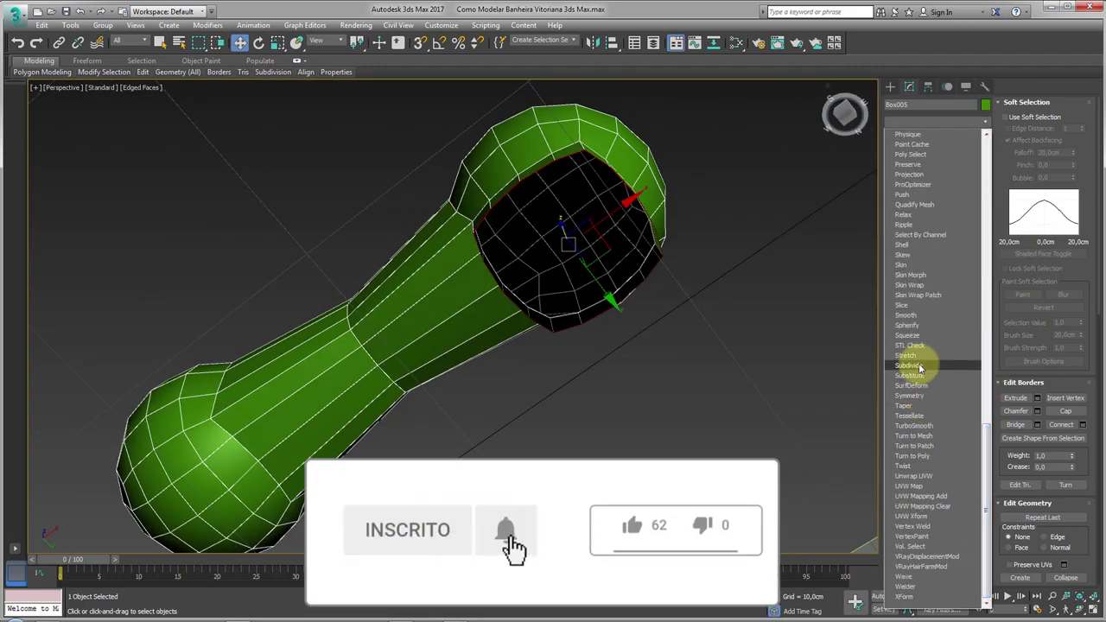
left_click(906, 325)
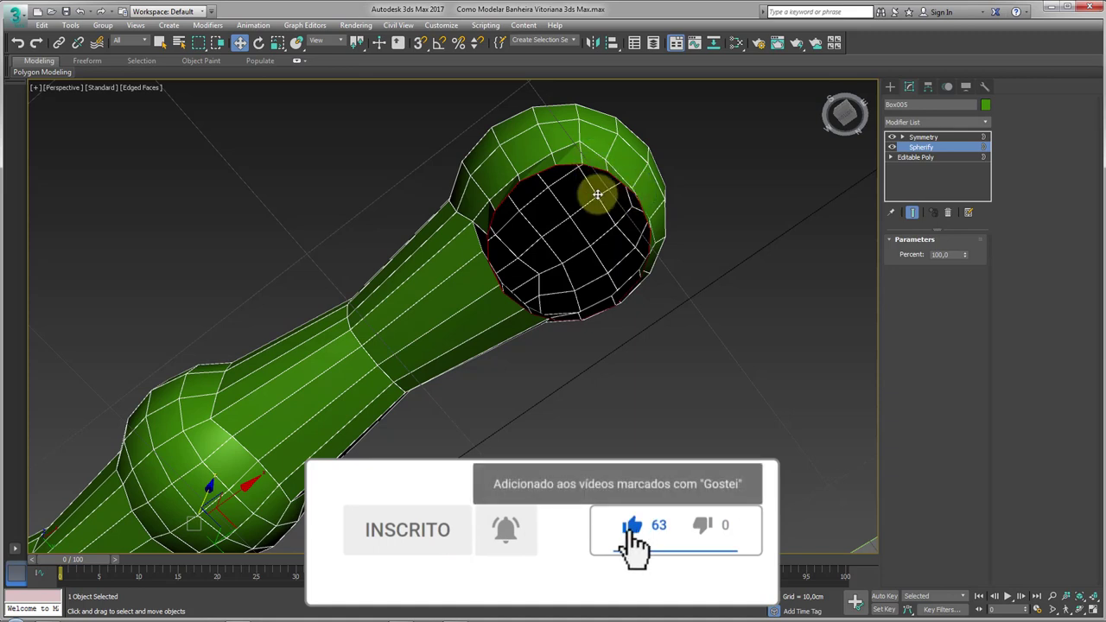
right_click(597, 194)
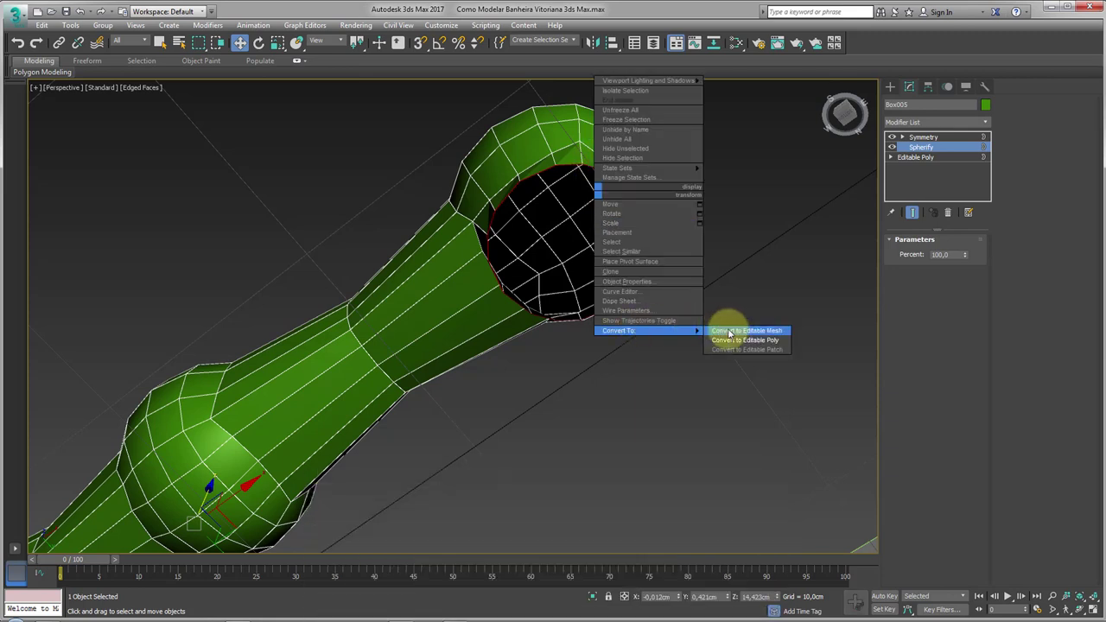
left_click(739, 334)
left_click(932, 253)
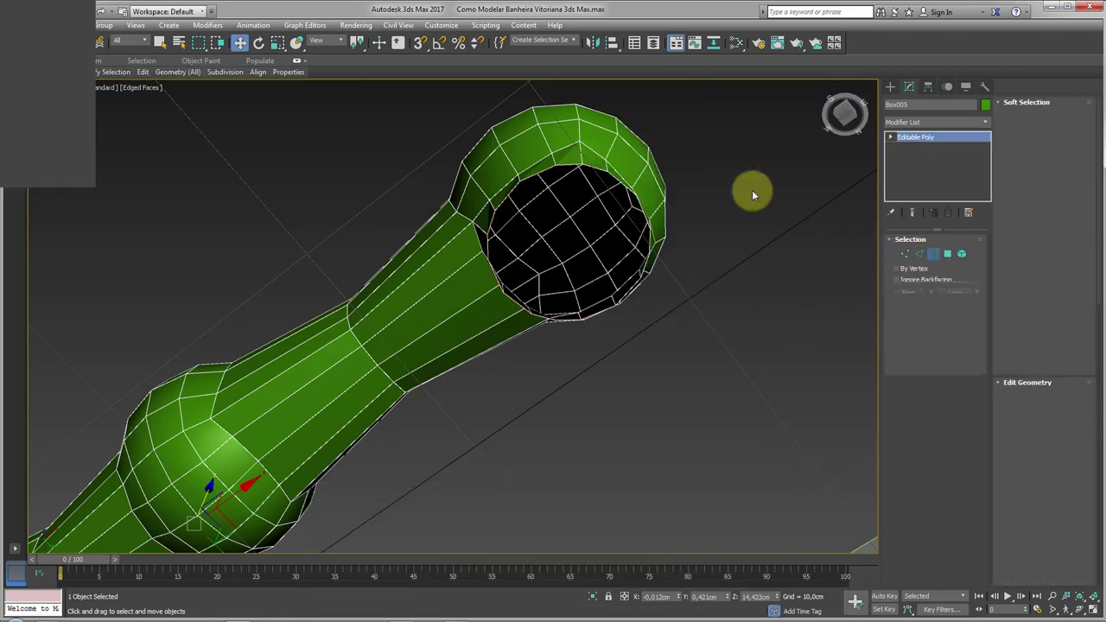
left_click(642, 242)
Extend the two knob openings downward into legs.
middle_click_drag(644, 302, 581, 320, "alt")
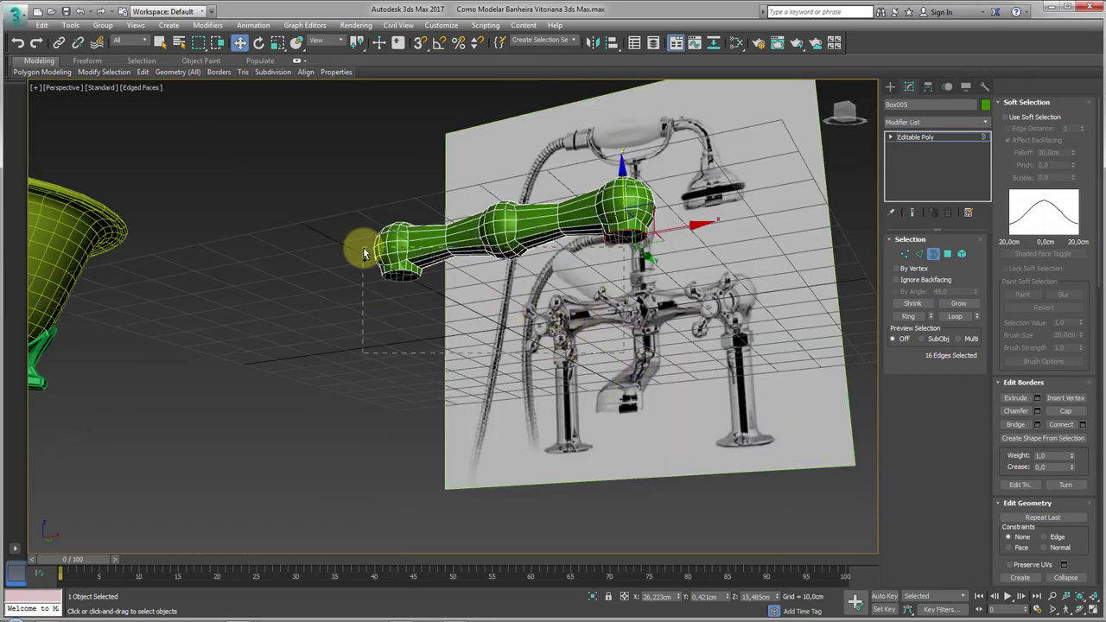
left_click_drag(623, 186, 622, 307, "shift")
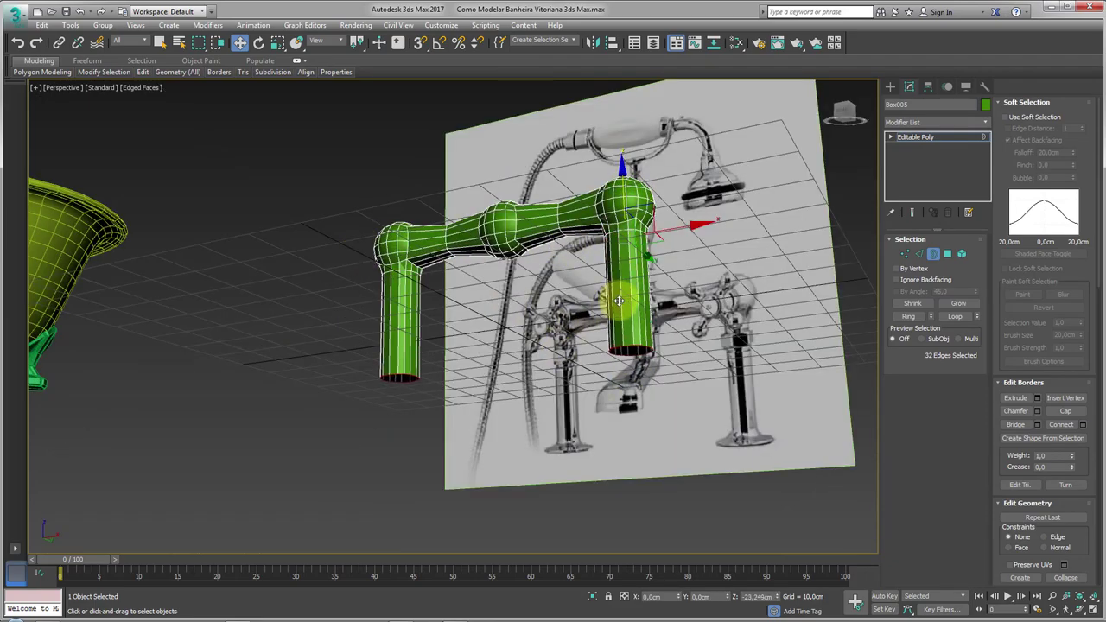
mouse_move(622, 307)
middle_mouse_down("alt")
mouse_move(438, 354)
mouse_move(397, 273)
mouse_move(407, 358)
middle_mouse_up("alt")
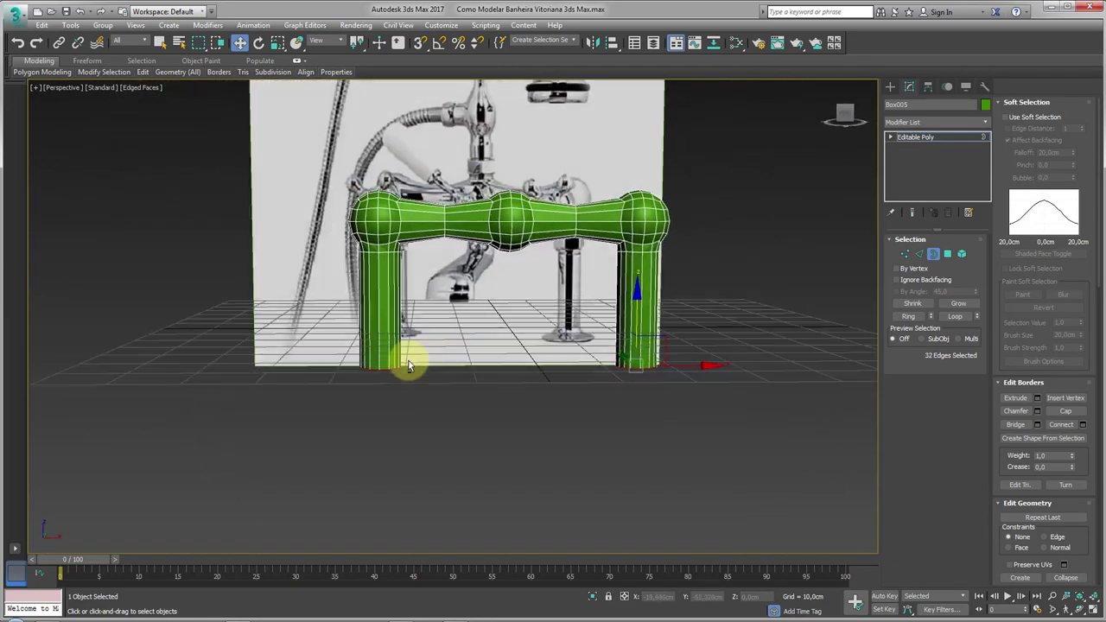
middle_click_drag(655, 370, 649, 432, "alt")
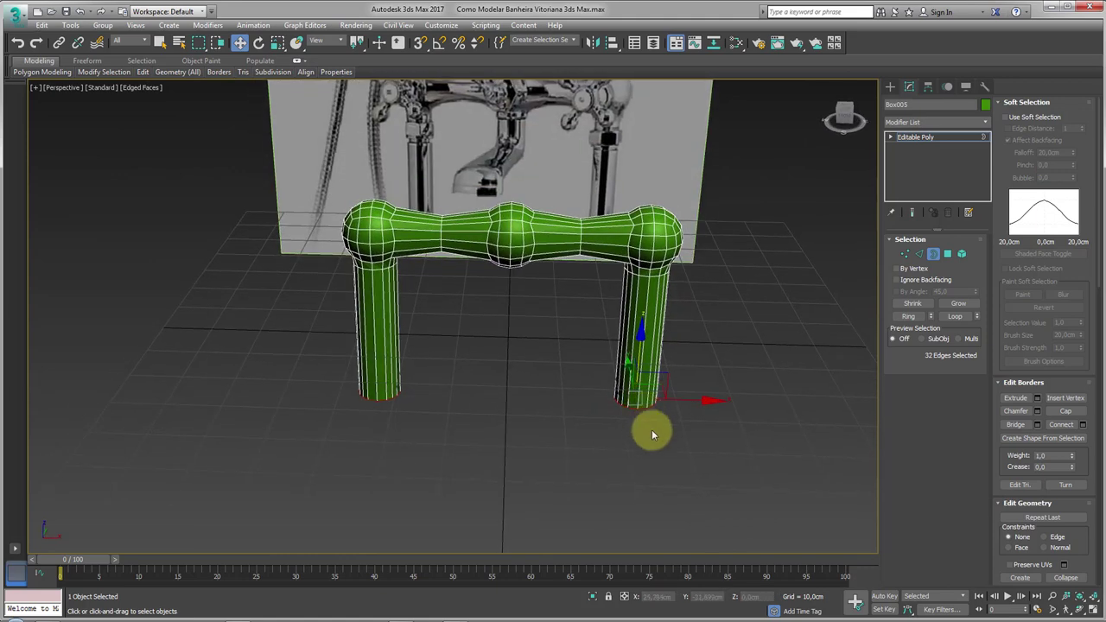
Scale the leg bottoms outward into wide, flat flared bases.
key("r")
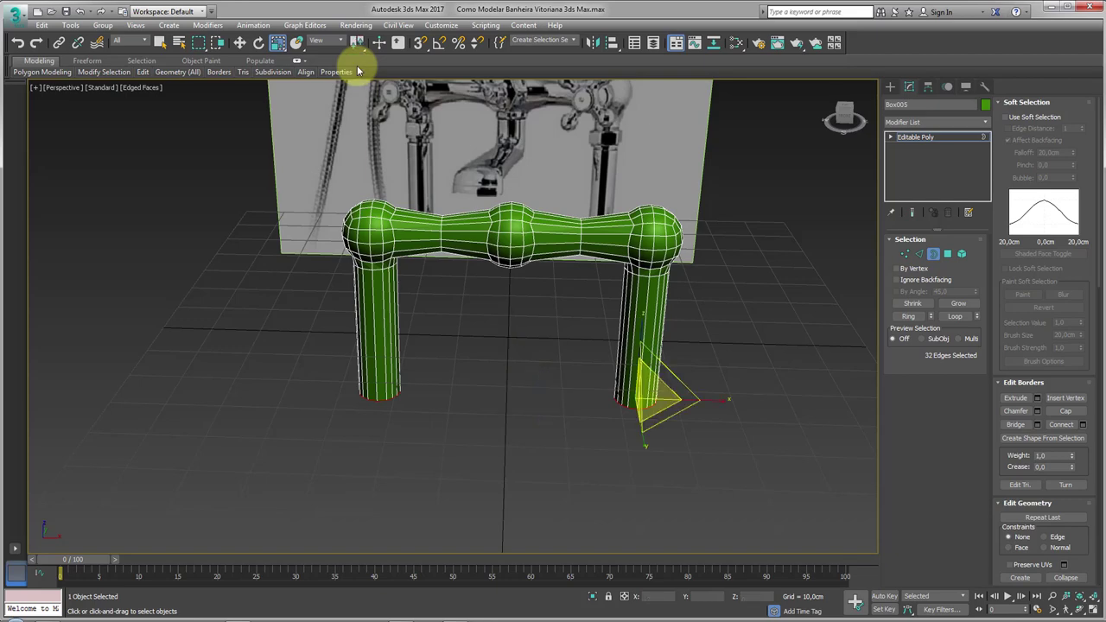
scroll(605, 337, "up", 5)
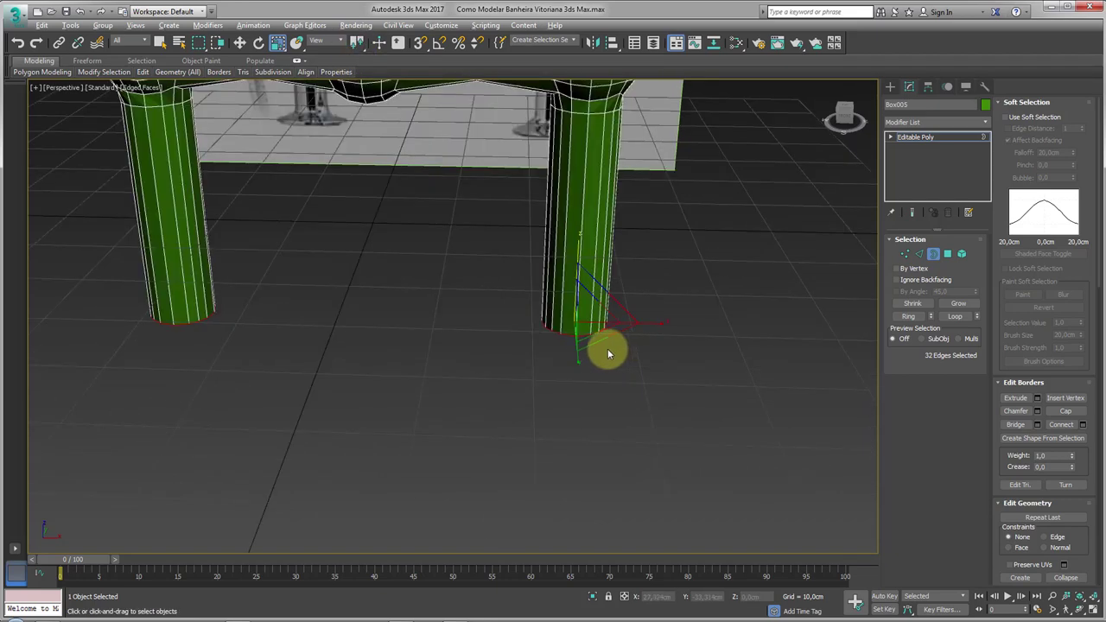
middle_click_drag(608, 353, 605, 337, "alt")
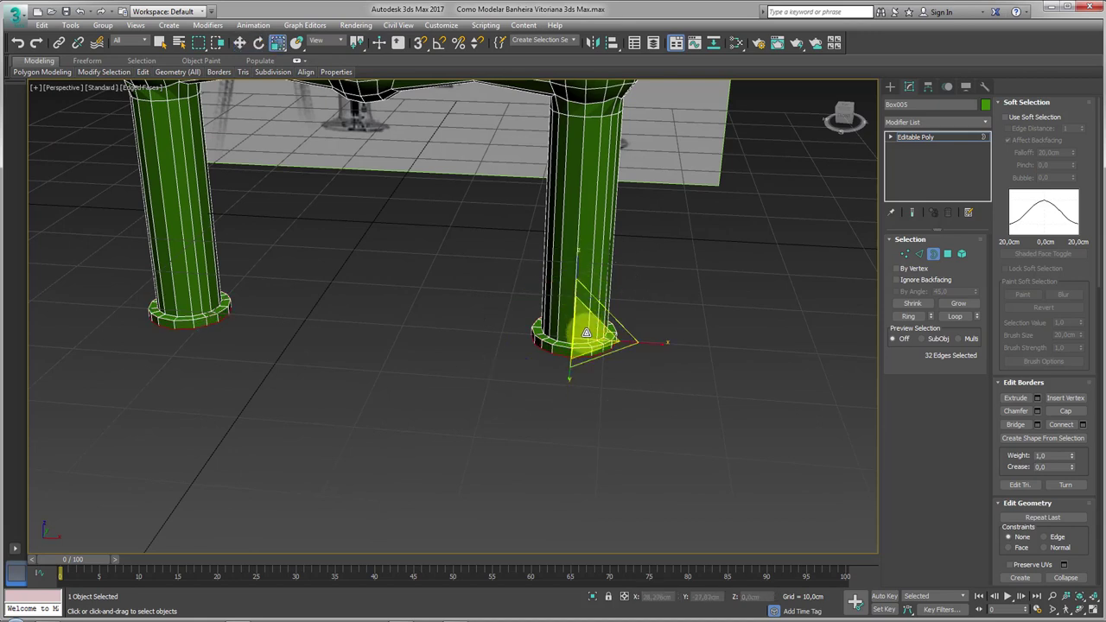
mouse_move(584, 323)
left_mouse_down("shift")
mouse_move(578, 281)
mouse_move(572, 300)
left_mouse_up("shift")
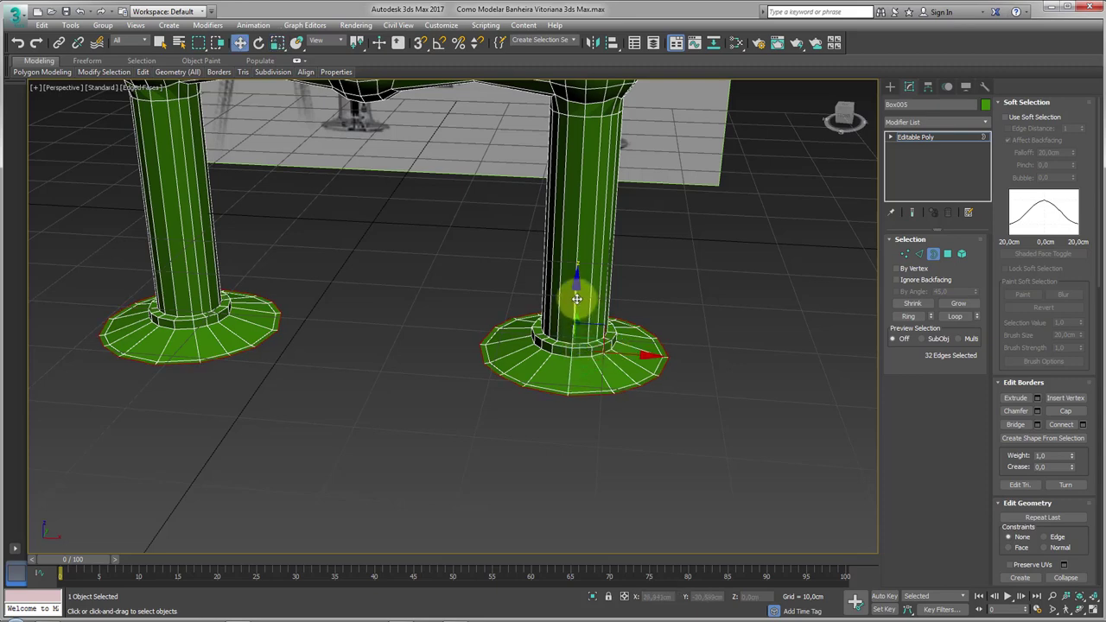
scroll(574, 302, "down", 5)
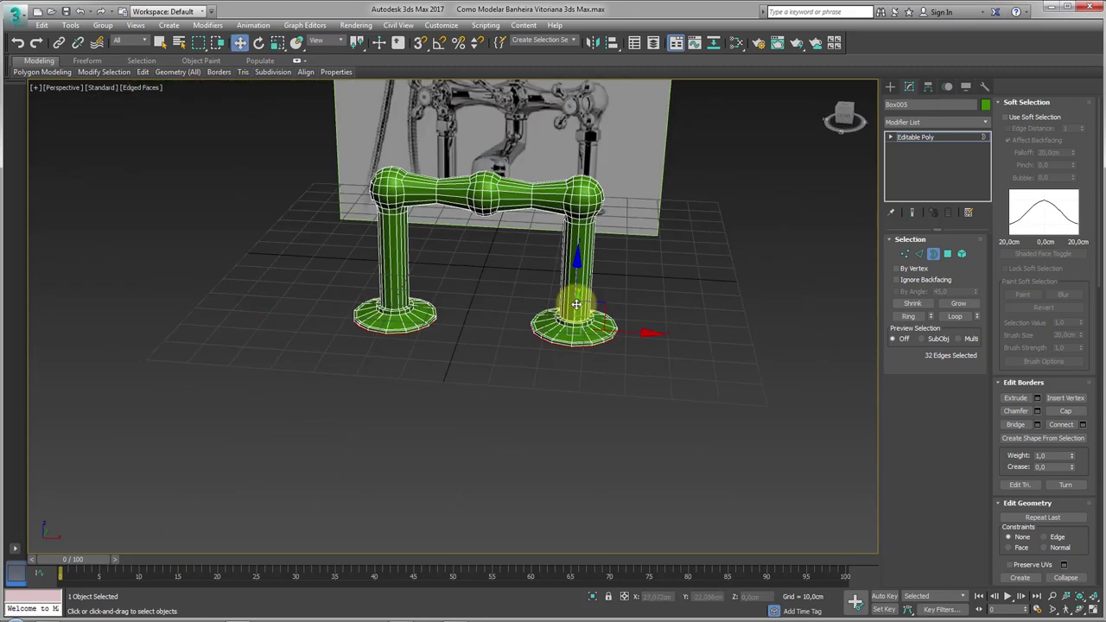
mouse_move(575, 309)
middle_mouse_down("alt")
mouse_move(600, 321)
mouse_move(583, 309)
mouse_move(602, 345)
mouse_move(580, 358)
mouse_move(593, 314)
mouse_move(597, 363)
middle_mouse_up("alt")
scroll(597, 363, "up", 5)
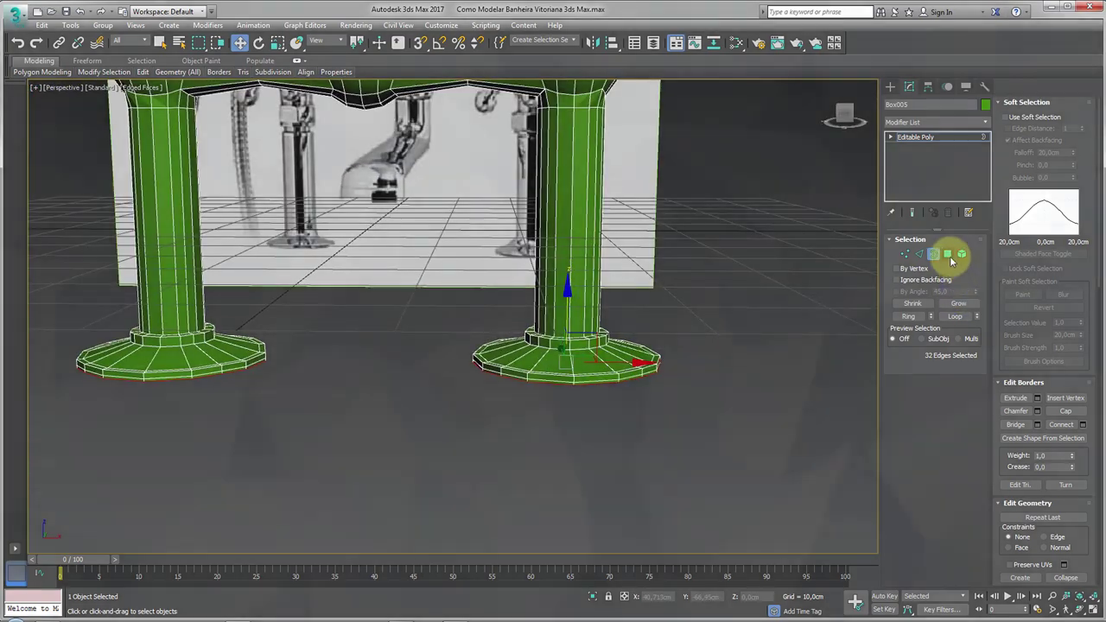